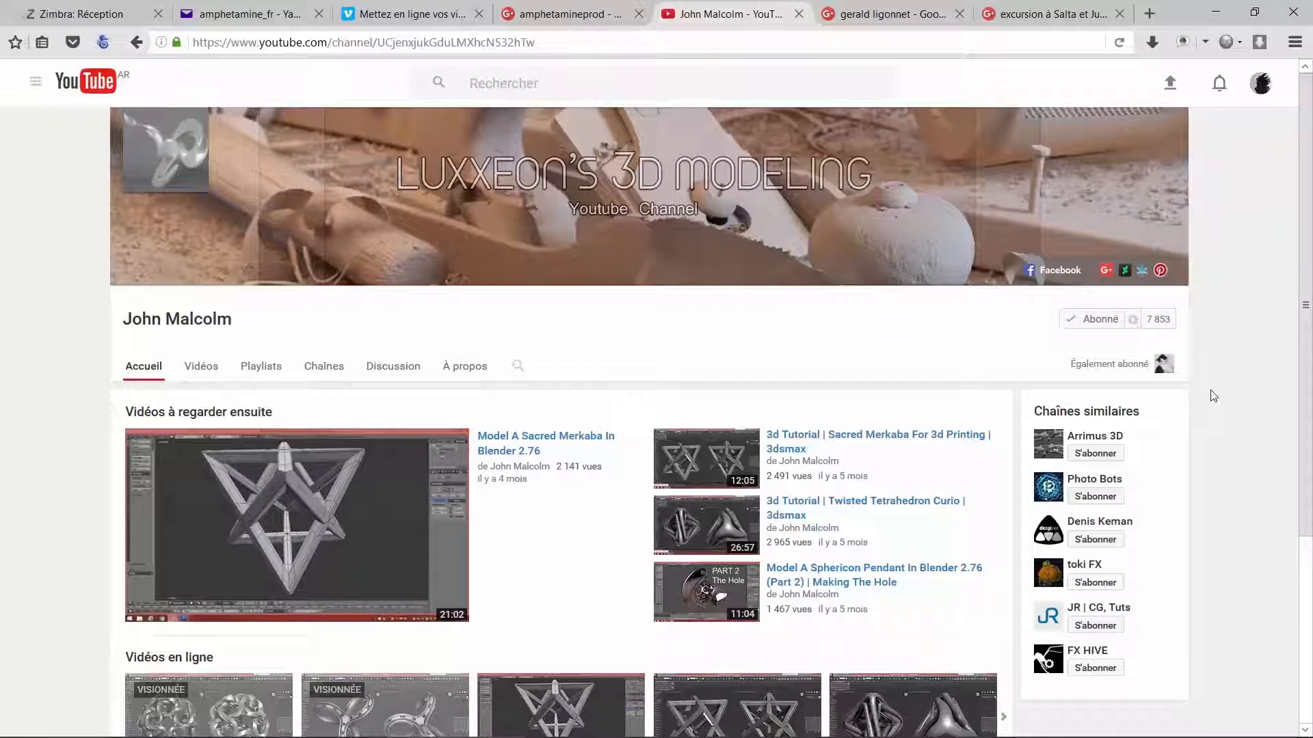
{"action": "scroll", "coordinate": [1213, 396], "scroll_direction": "down", "scroll_amount": 3}
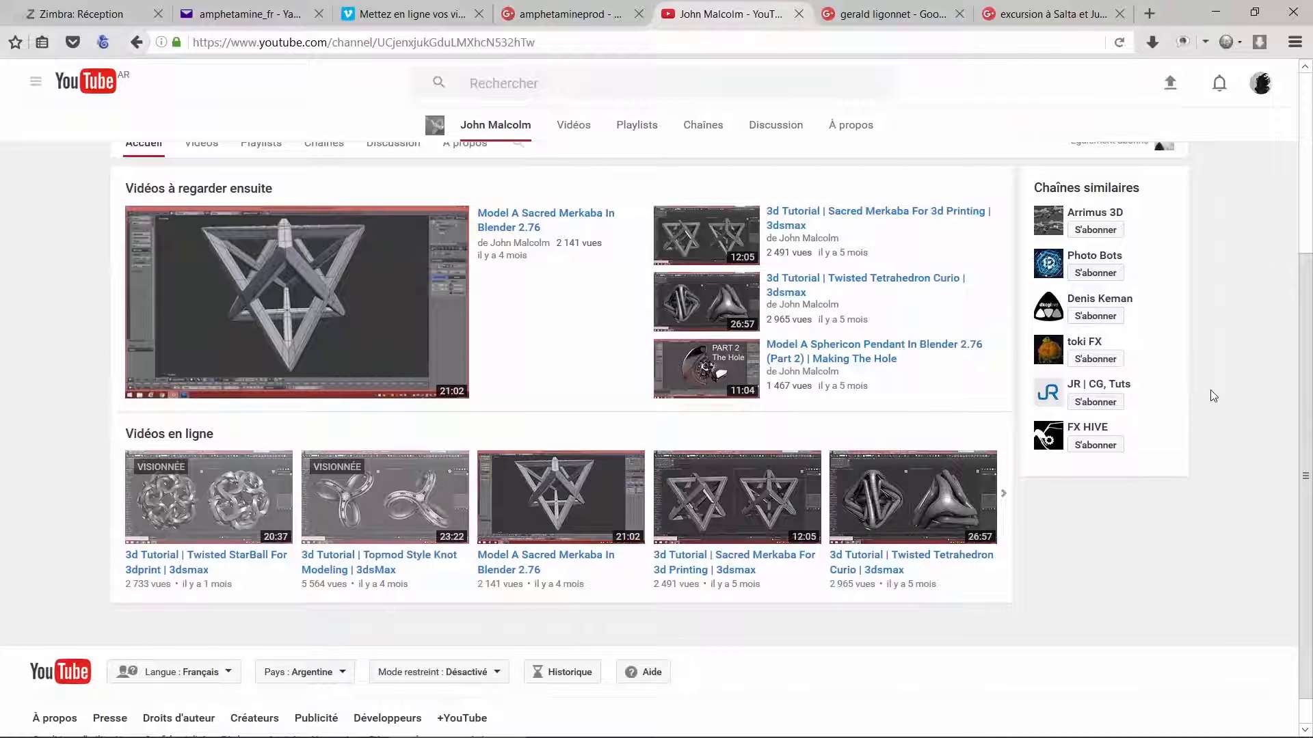
{"action": "scroll", "coordinate": [1213, 396], "scroll_direction": "up", "scroll_amount": 3}
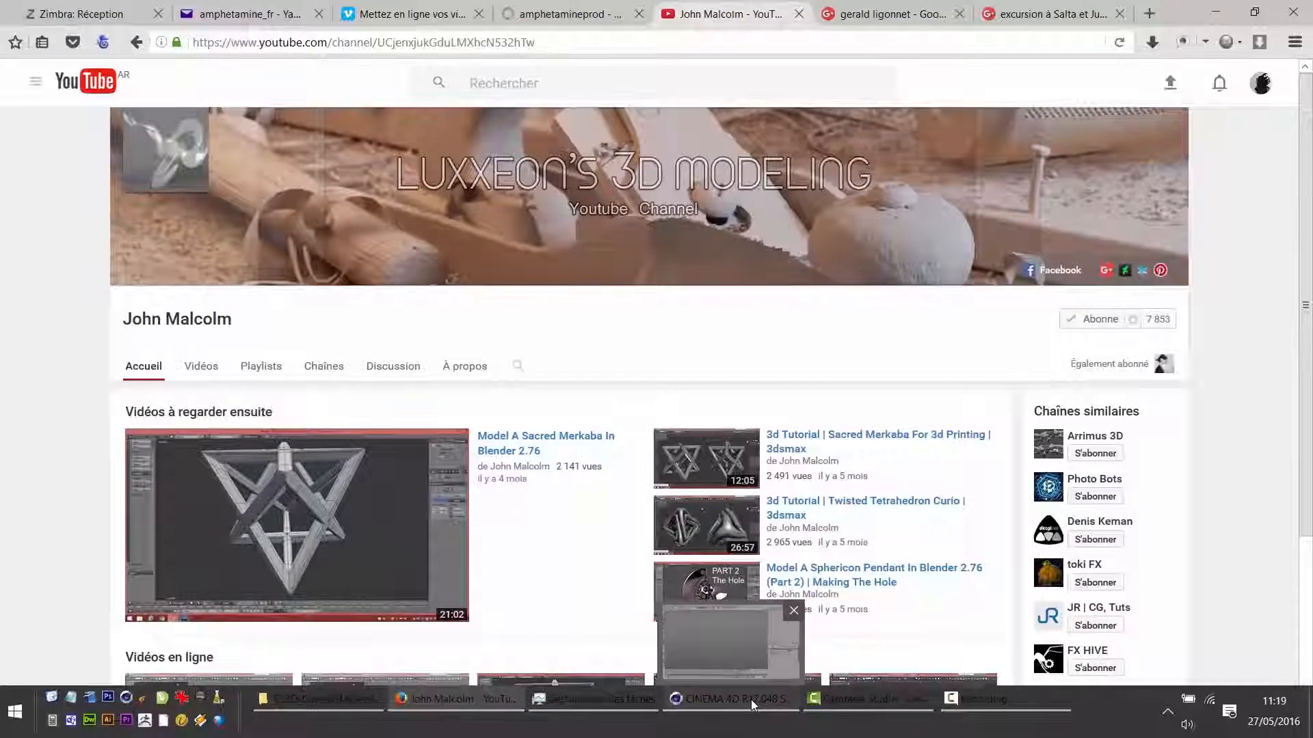
Switch to CINEMA 4D and add a cube sized 300 cm along X, Y and Z.
{"action": "left_click", "coordinate": [750, 699]}
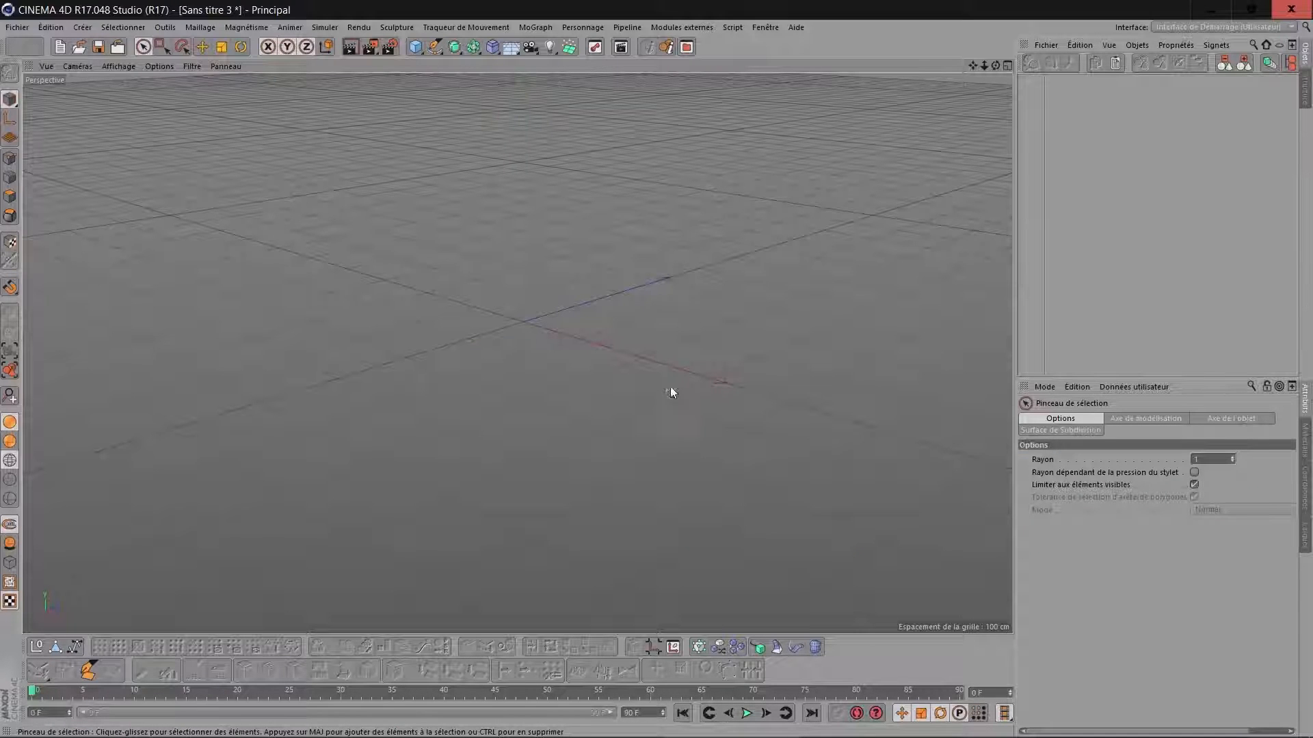
{"action": "left_click", "coordinate": [415, 48]}
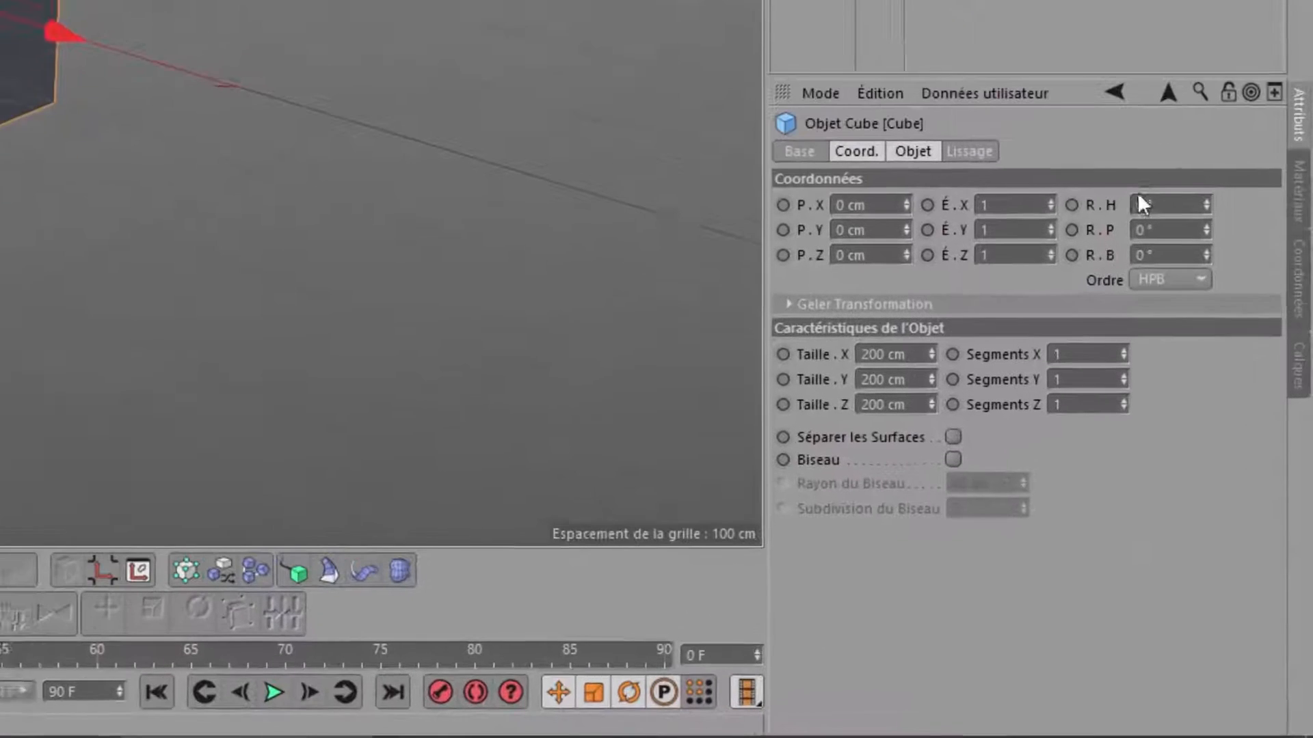
{"action": "left_click", "coordinate": [896, 354]}
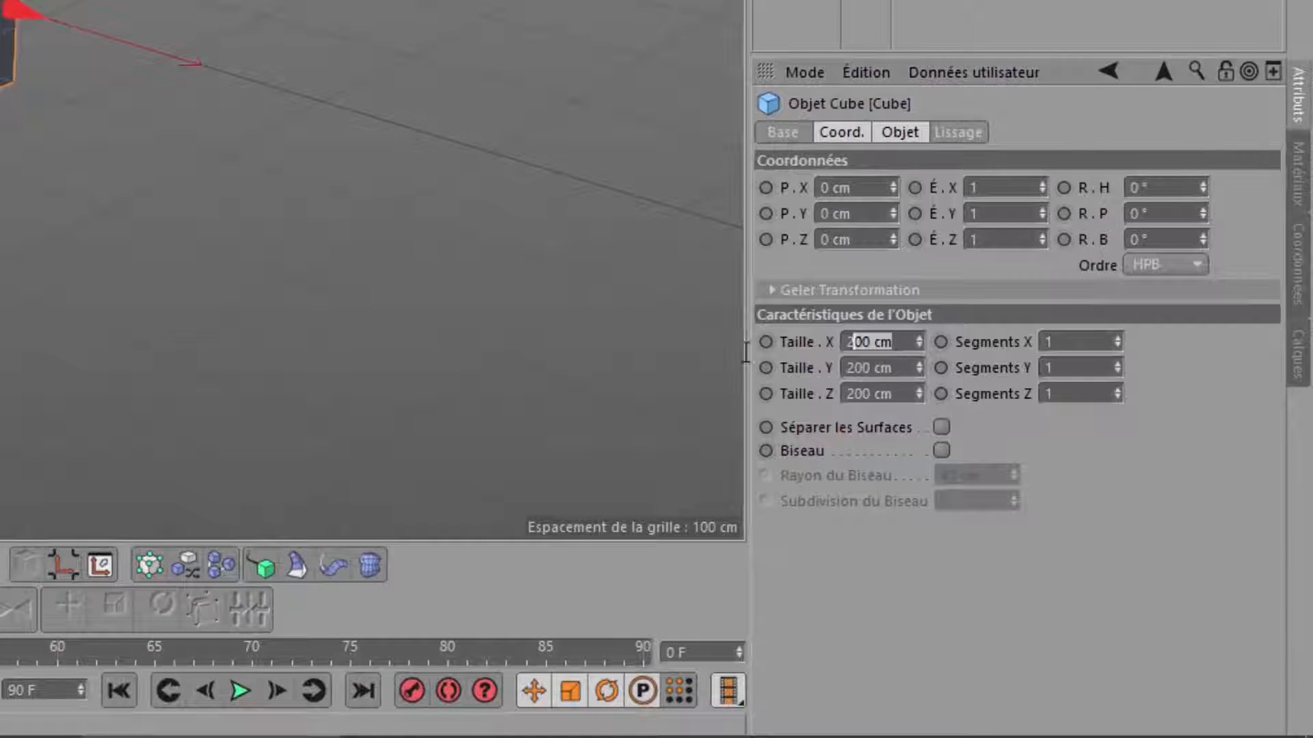
{"action": "type", "text": "300"}
{"action": "key", "text": "Tab"}
{"action": "type", "text": "300"}
{"action": "key", "text": "Tab"}
{"action": "type", "text": "300"}
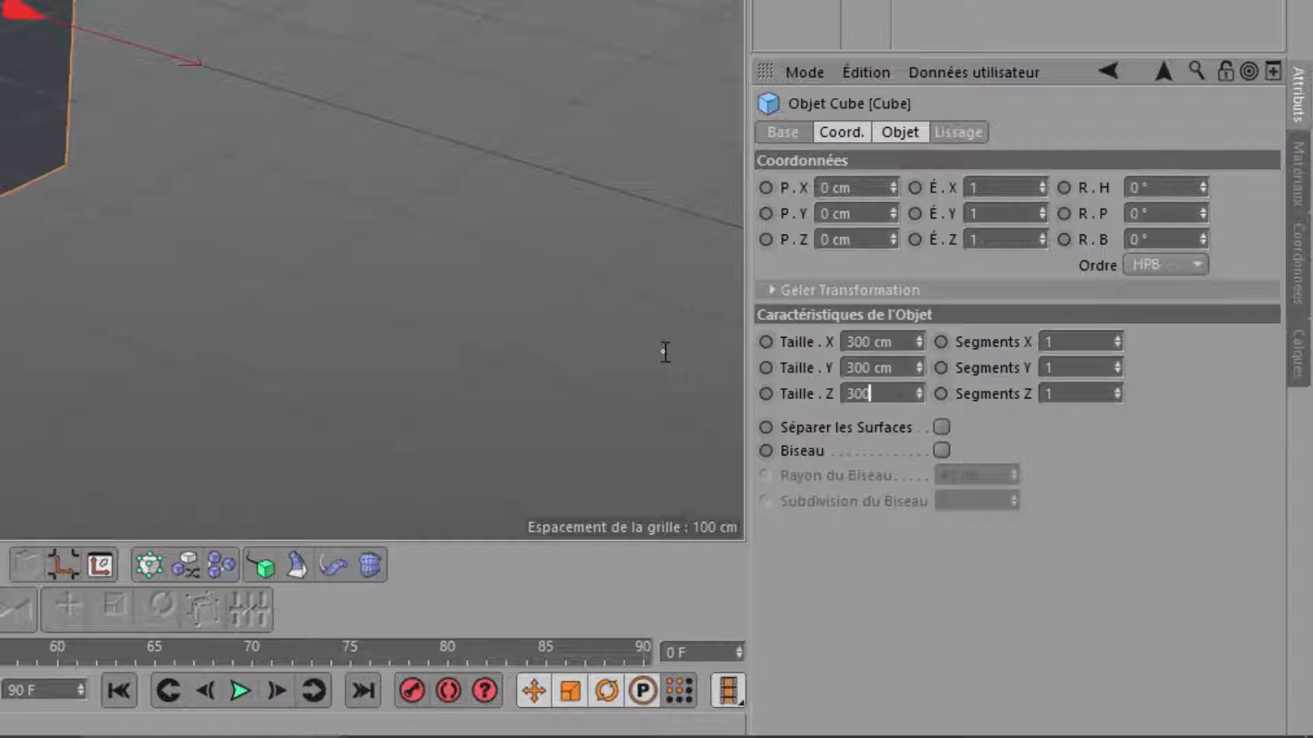
Divide the cube into 3 segments along each of the X, Y and Z axes.
{"action": "key", "text": "Tab"}
{"action": "type", "text": "3"}
{"action": "key", "text": "Tab"}
{"action": "type", "text": "3"}
{"action": "key", "text": "Tab"}
{"action": "type", "text": "3"}
{"action": "key", "text": "Tab"}
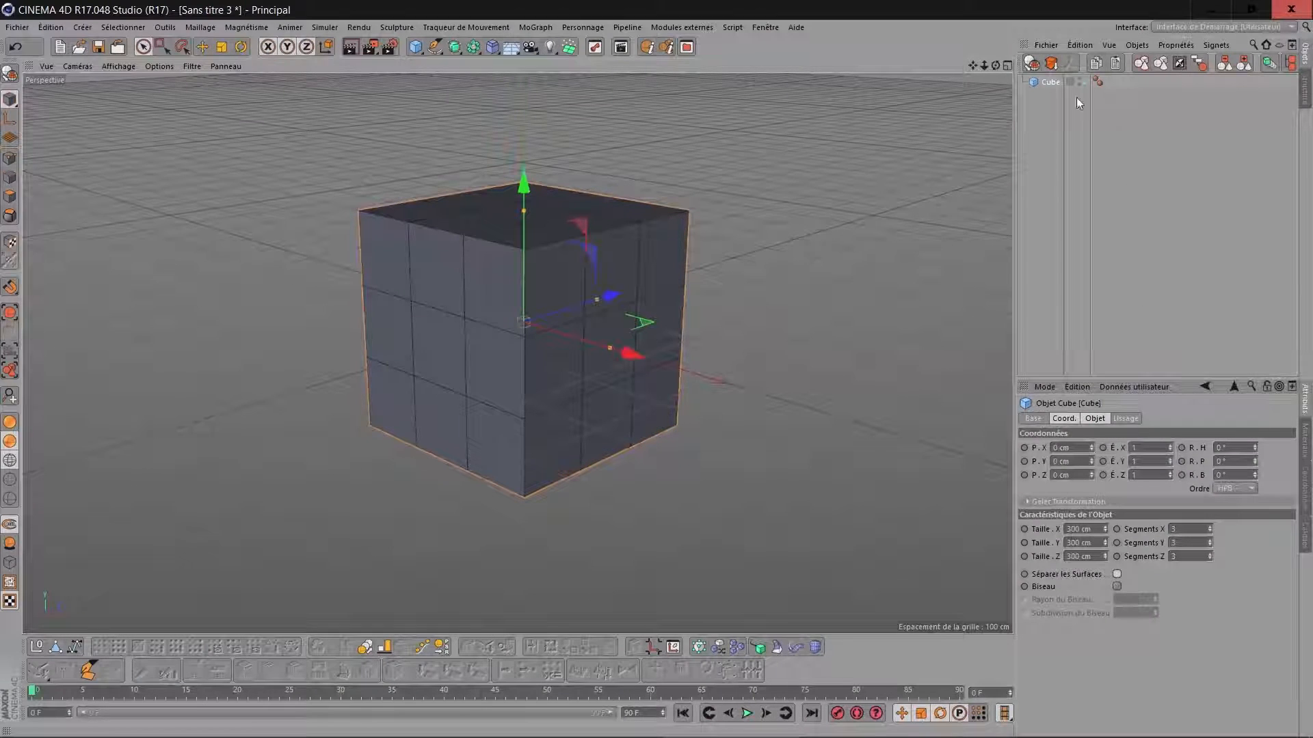
Make the cube editable and select all of its polygons.
{"action": "key", "text": "c"}
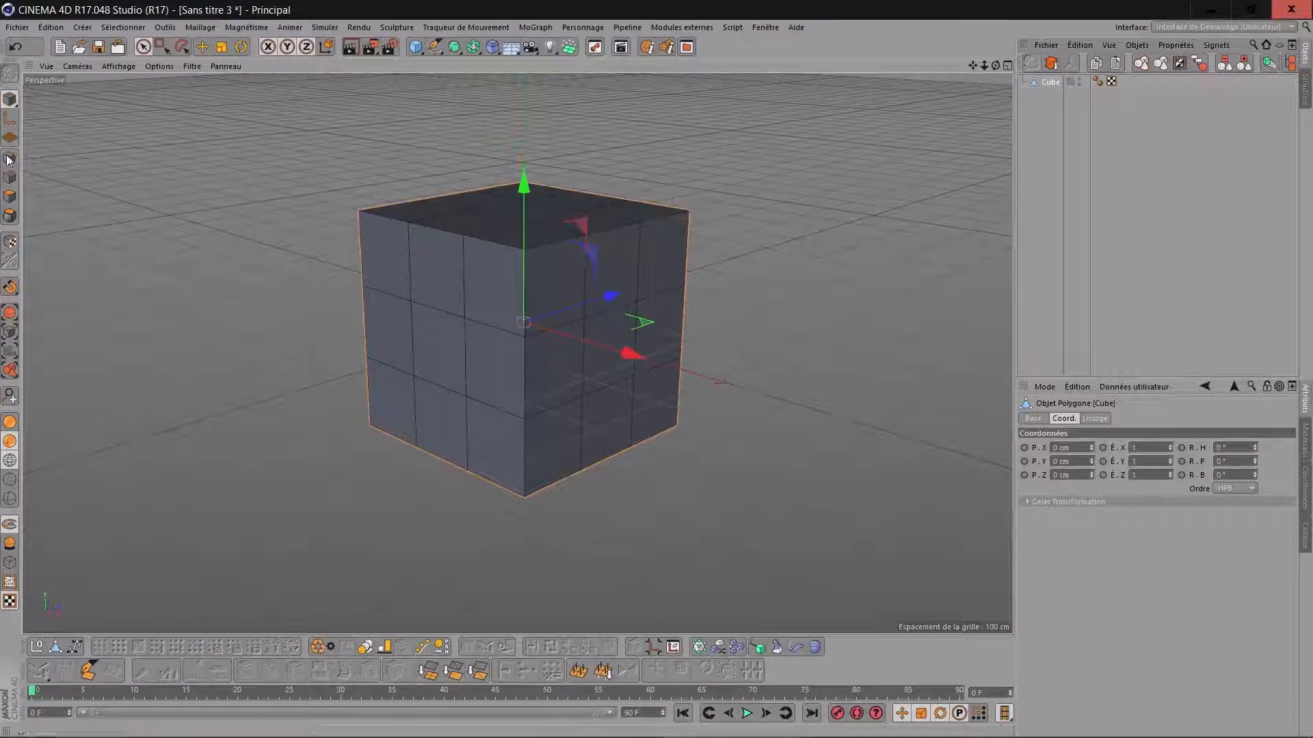
{"action": "left_click", "coordinate": [10, 196]}
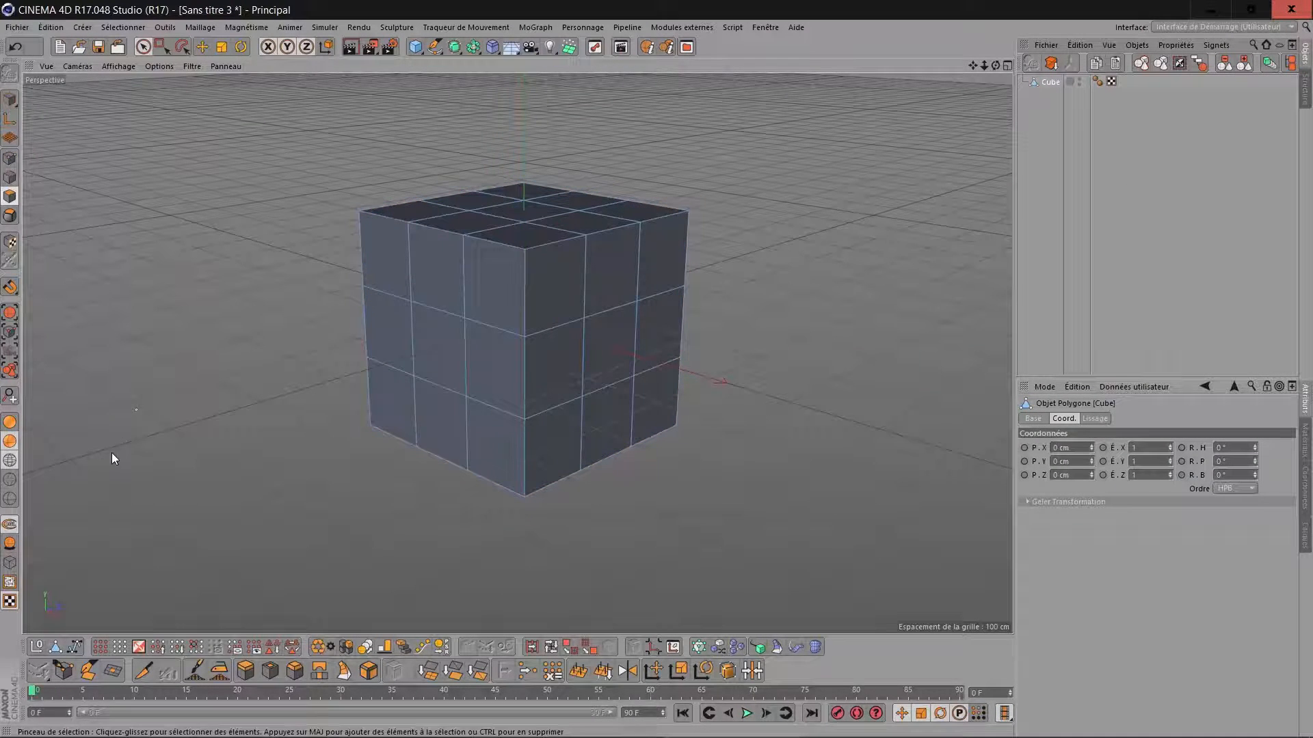
{"action": "left_click", "coordinate": [110, 661]}
Extrude all the selected cube polygons outward with an offset of 100 cm.
{"action": "left_click", "coordinate": [244, 672]}
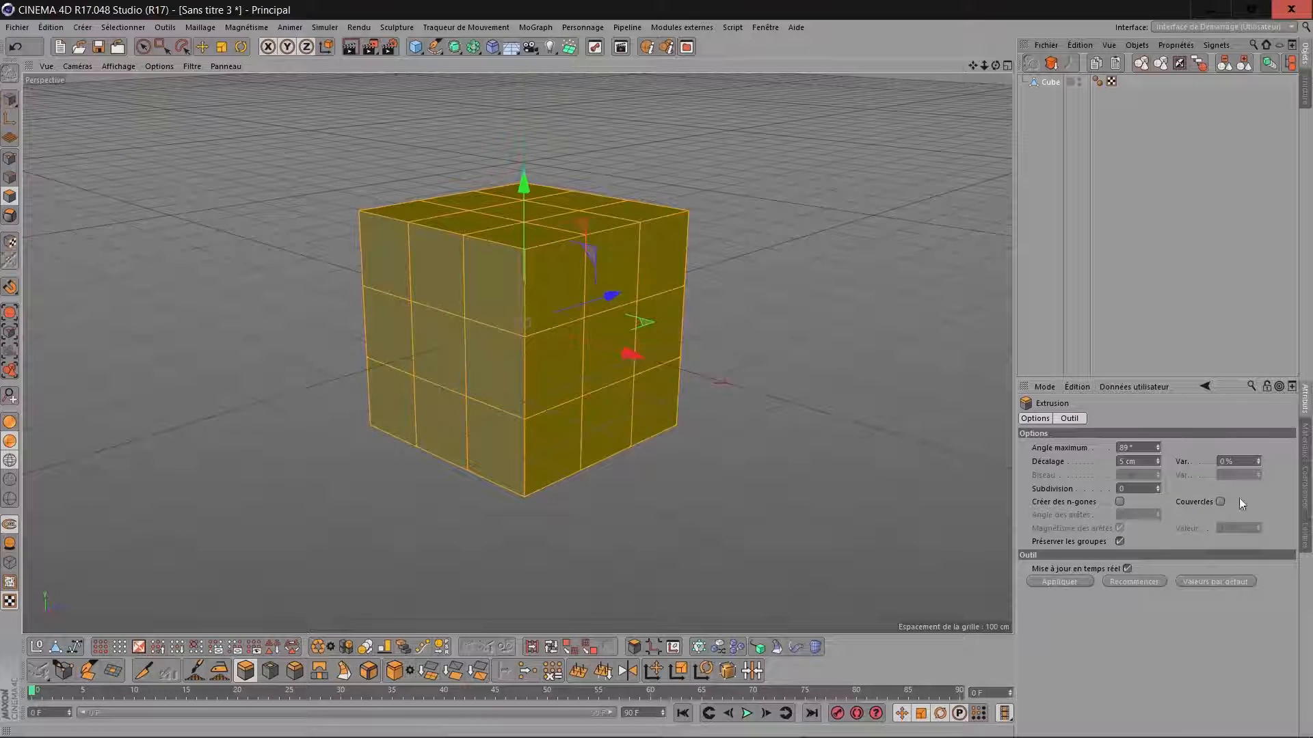
{"action": "left_click_drag", "start_coordinate": [1141, 462], "coordinate": [1065, 461]}
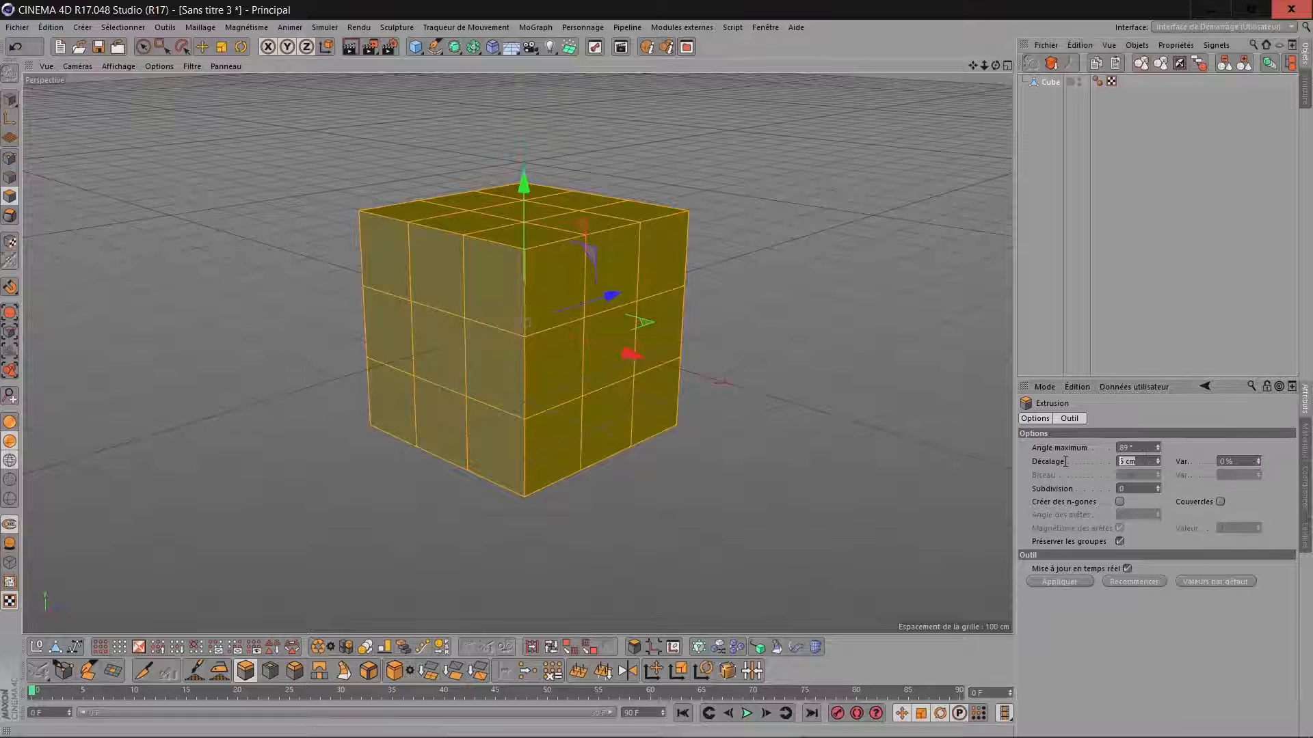
{"action": "type", "text": "100"}
{"action": "key", "text": "Return"}
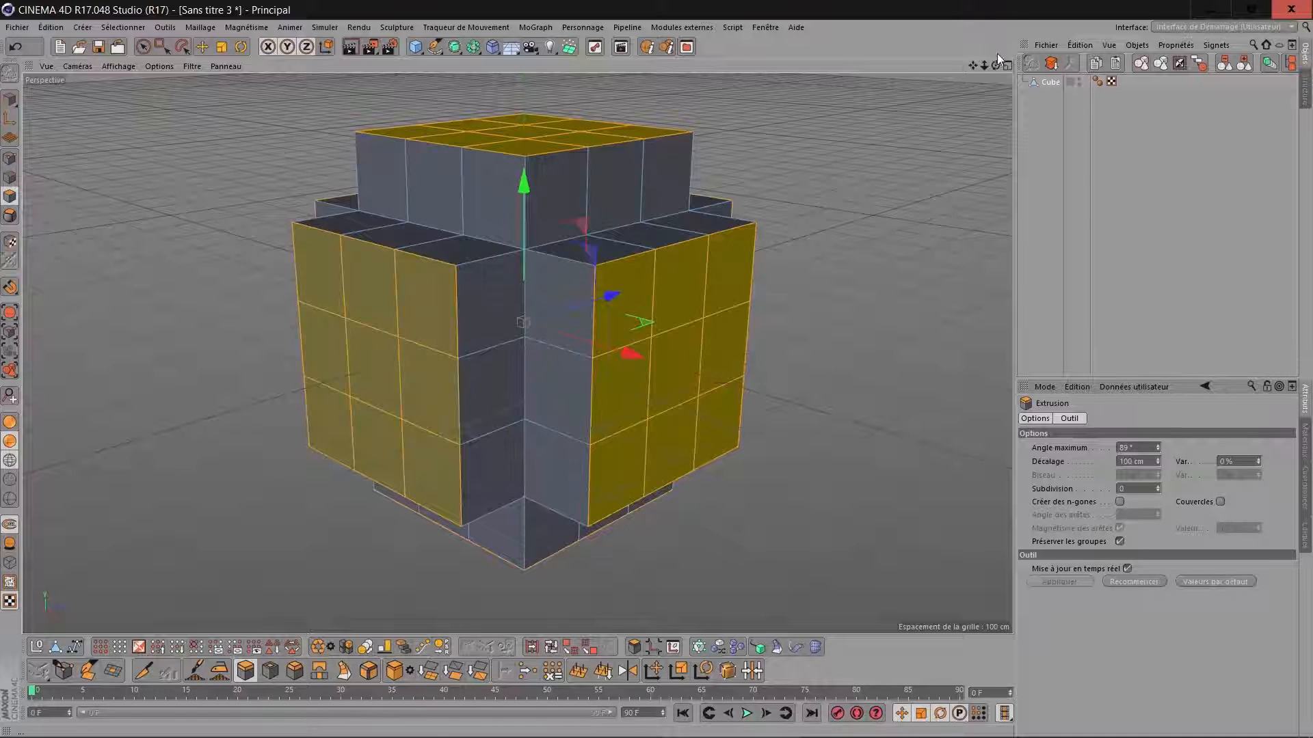
Delete the selected outer faces of the extruded cube so that only the open side walls are kept.
{"action": "mouse_move", "coordinate": [996, 66]}
{"action": "left_mouse_down"}
{"action": "mouse_move", "coordinate": [1074, 117]}
{"action": "mouse_move", "coordinate": [1163, 93]}
{"action": "mouse_move", "coordinate": [1076, 130]}
{"action": "mouse_move", "coordinate": [971, 123]}
{"action": "mouse_move", "coordinate": [896, 103]}
{"action": "mouse_move", "coordinate": [899, 86]}
{"action": "mouse_move", "coordinate": [1012, 126]}
{"action": "left_mouse_up"}
{"action": "left_click_drag", "start_coordinate": [524, 322], "coordinate": [621, 319], "text": "alt"}
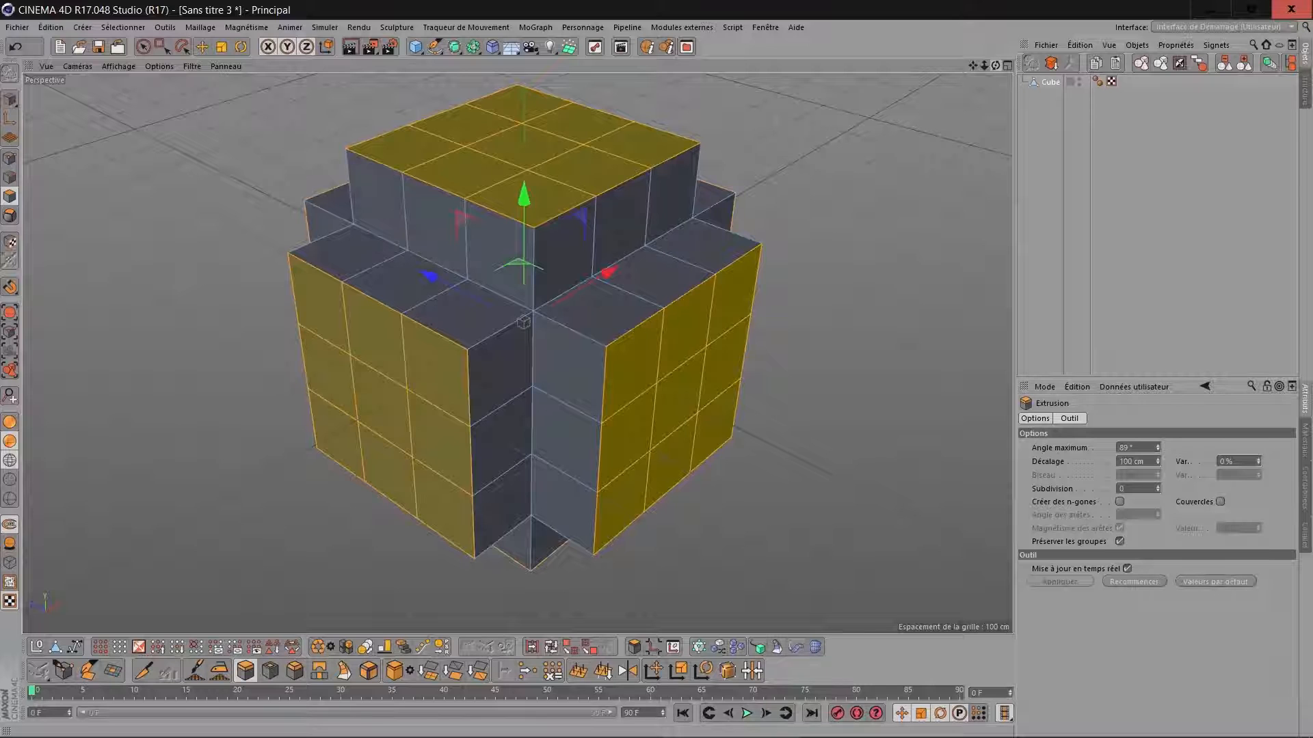
{"action": "key", "text": "Delete"}
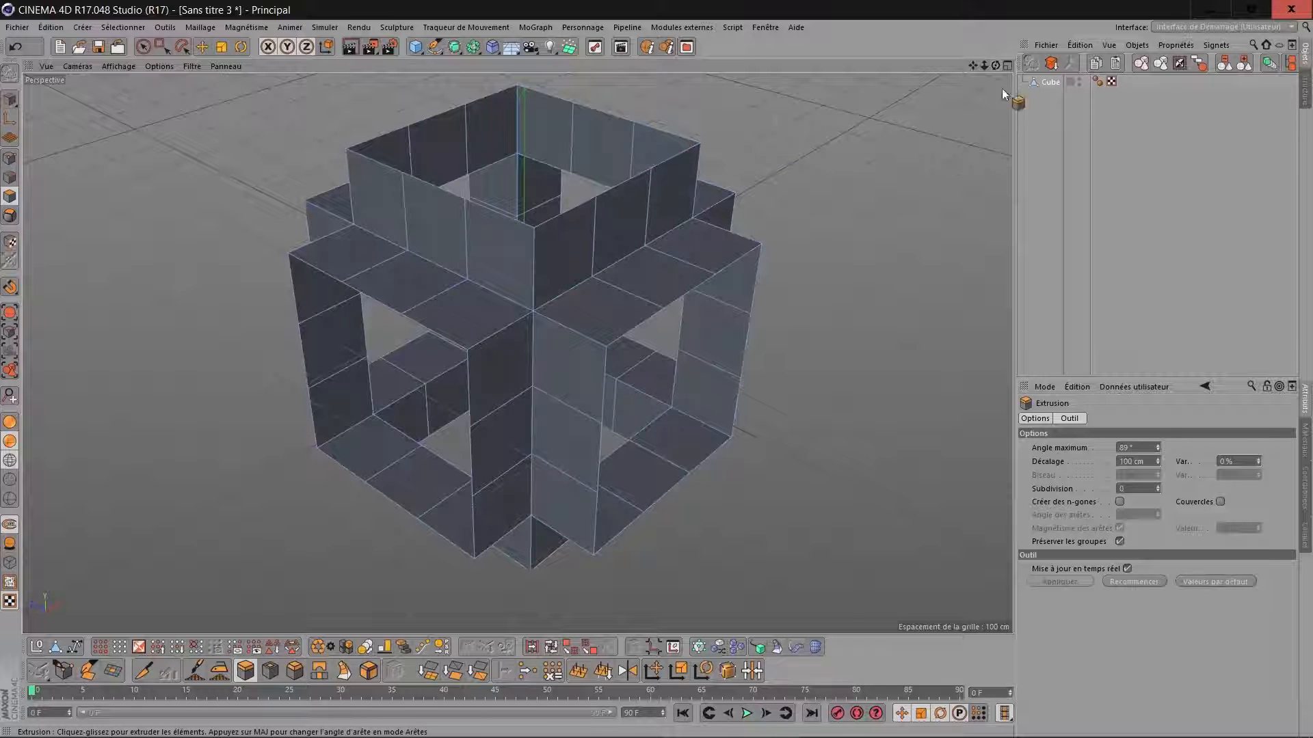
{"action": "left_click_drag", "start_coordinate": [996, 66], "coordinate": [923, 35]}
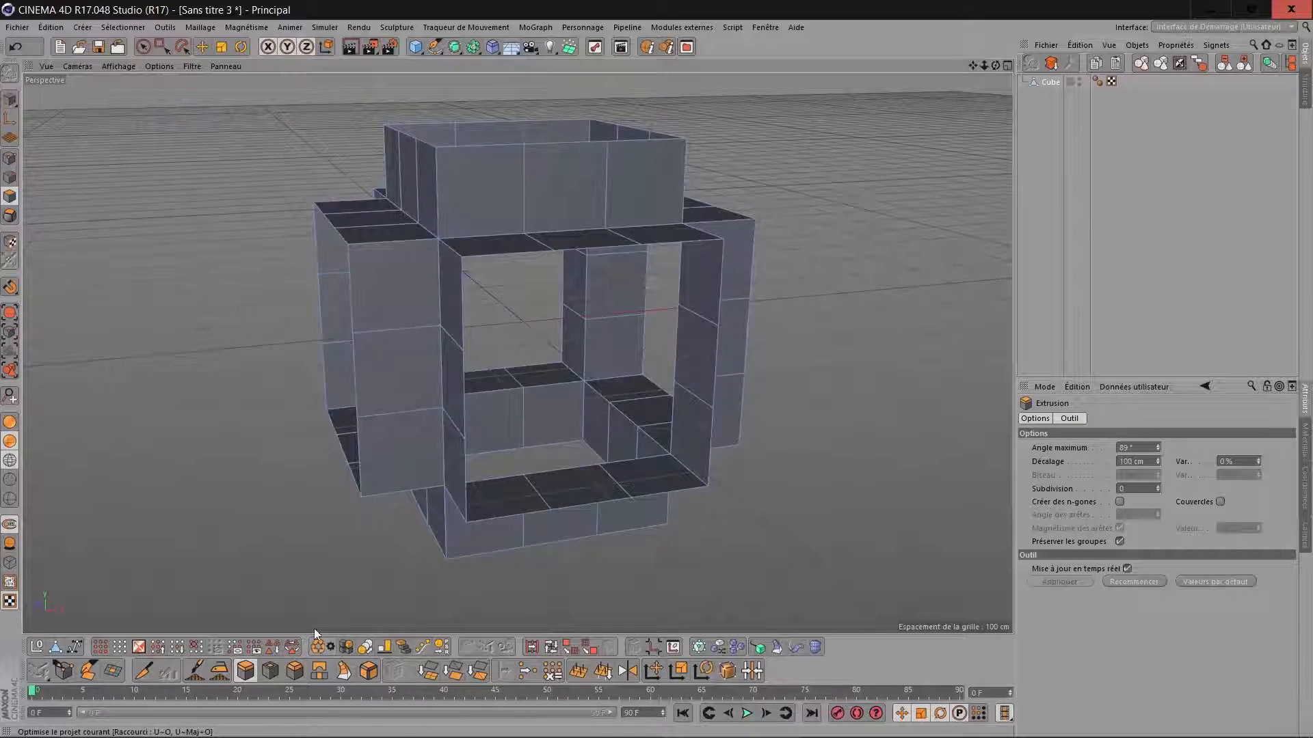
{"action": "left_click", "coordinate": [9, 158]}
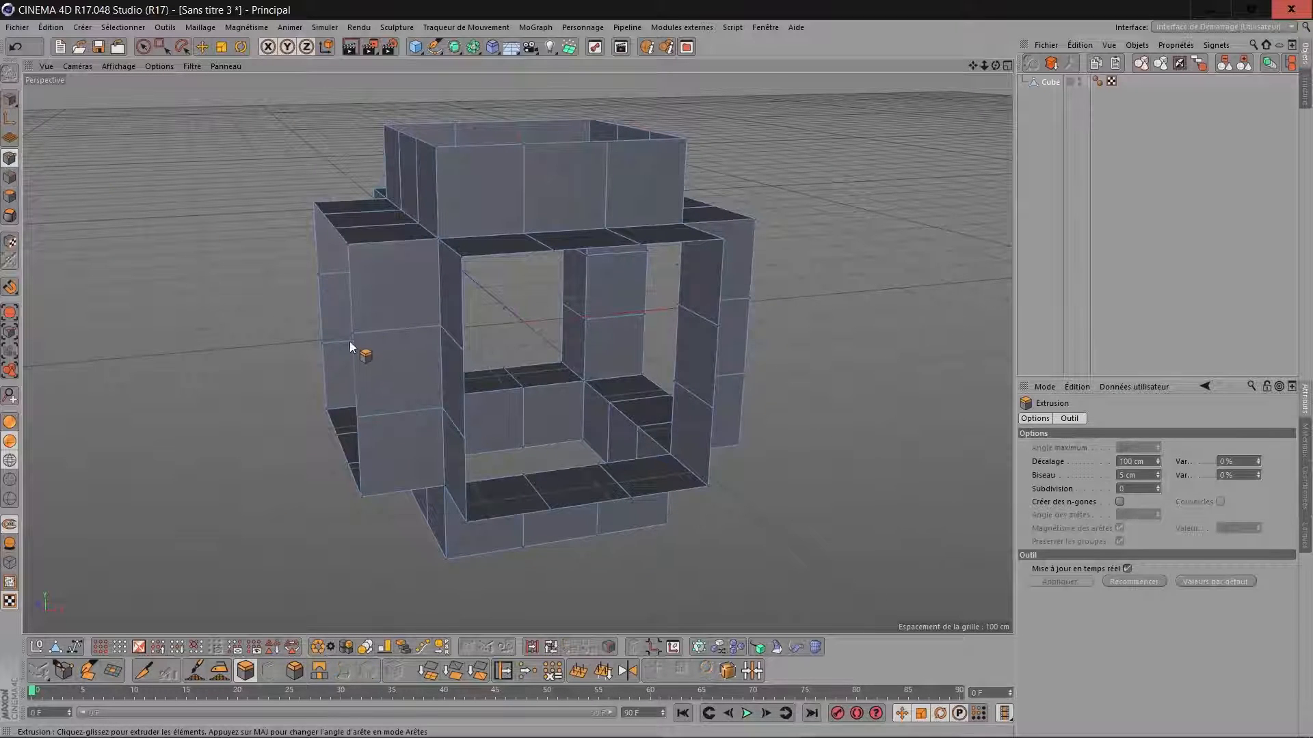
{"action": "scroll", "coordinate": [350, 341], "scroll_direction": "up", "scroll_amount": 6}
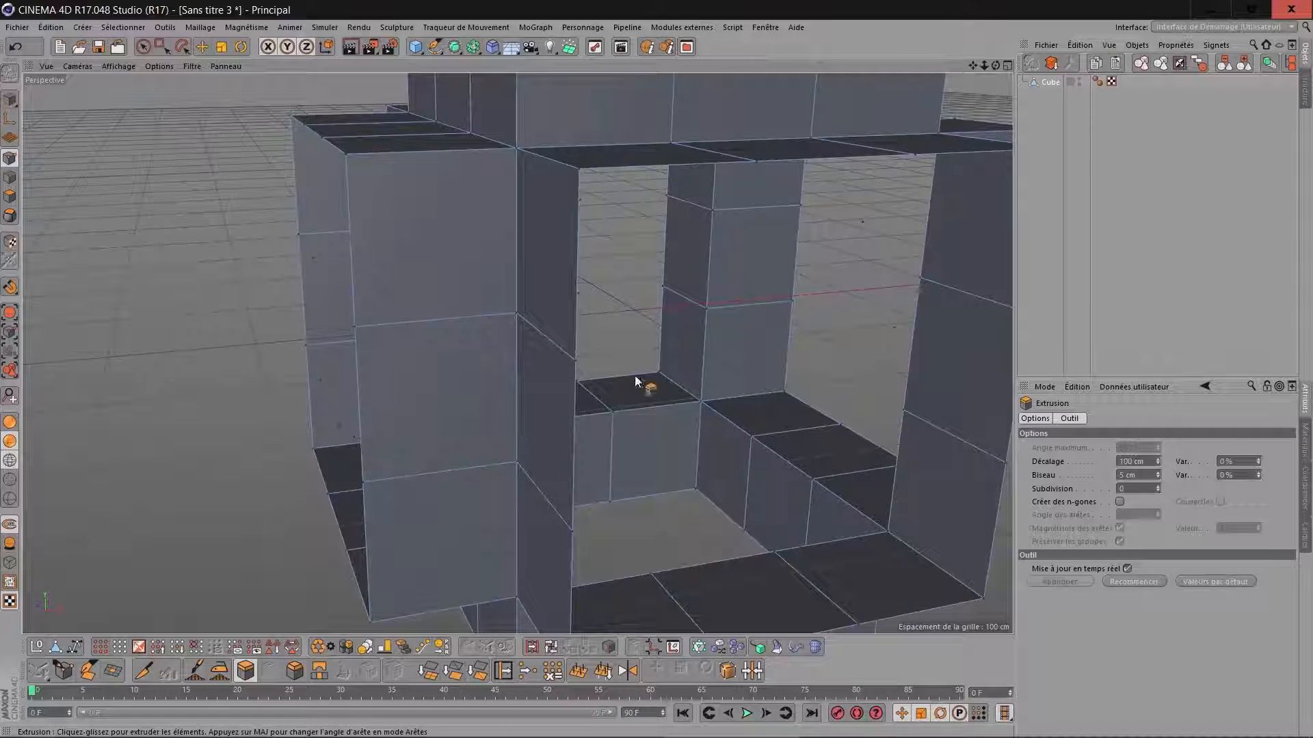
{"action": "scroll", "coordinate": [801, 266], "scroll_direction": "down", "scroll_amount": 5}
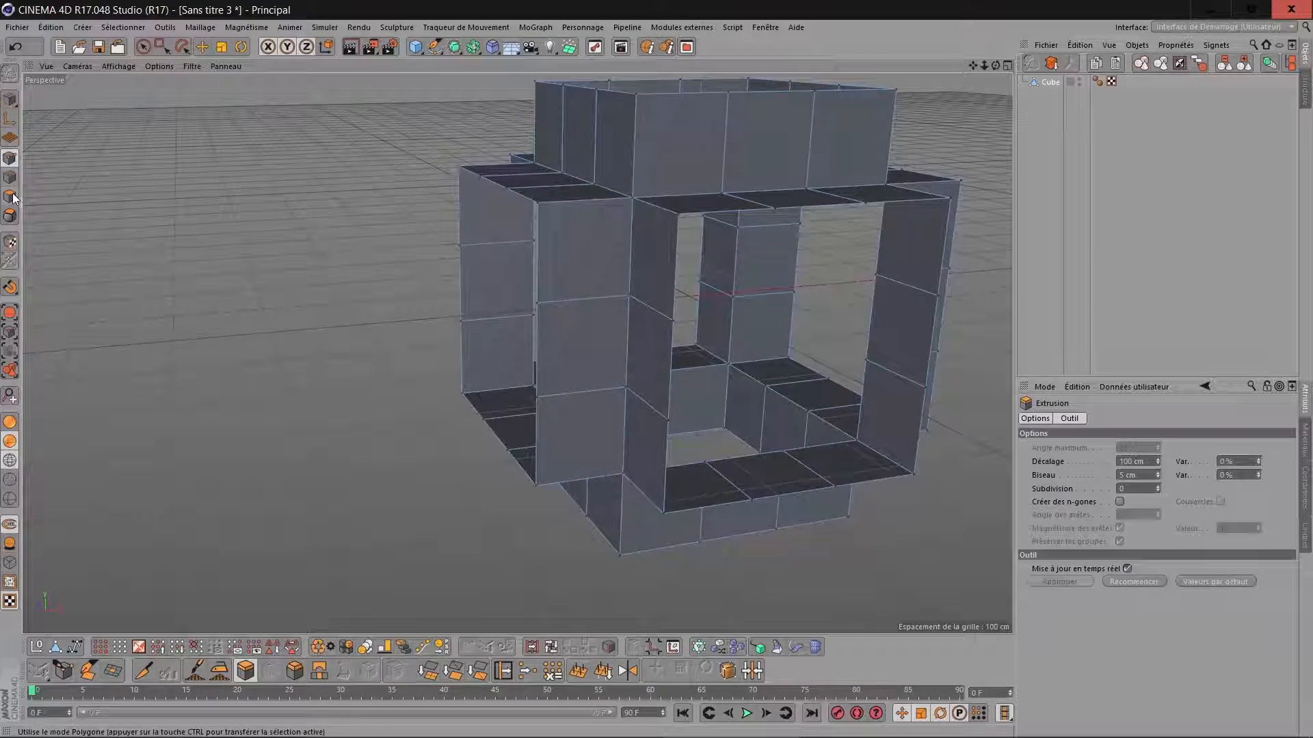
Return to object mode and add a second cube sized 300 cm in X, 800 cm in Y and 300 cm in Z.
{"action": "left_click", "coordinate": [10, 101]}
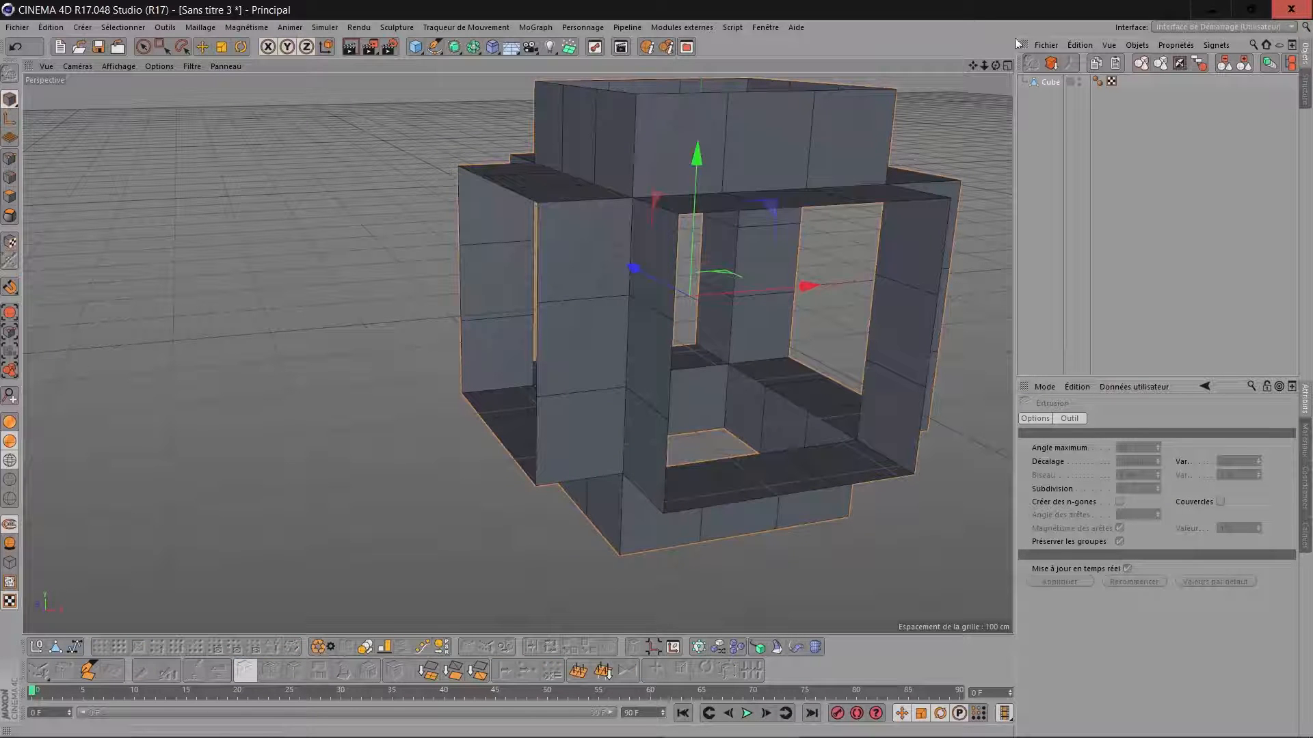
{"action": "left_click", "coordinate": [416, 47]}
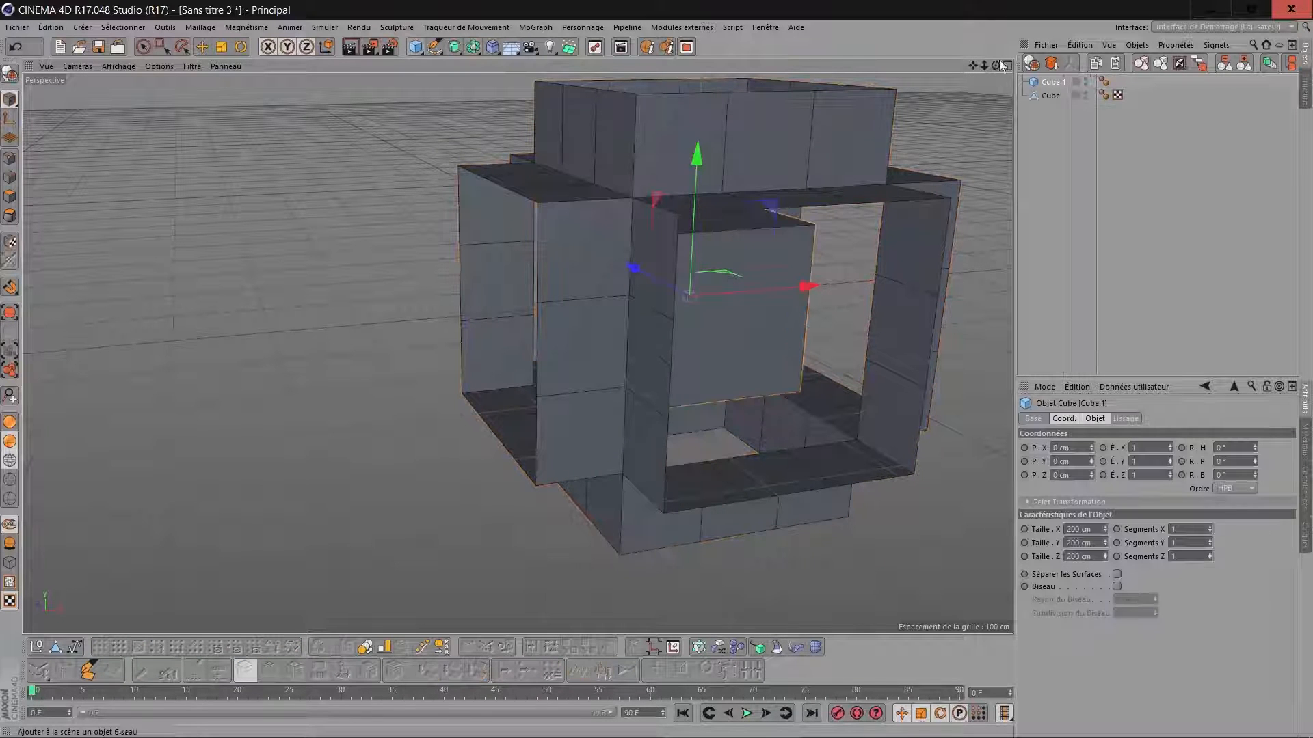
{"action": "left_click_drag", "start_coordinate": [975, 67], "coordinate": [861, 112]}
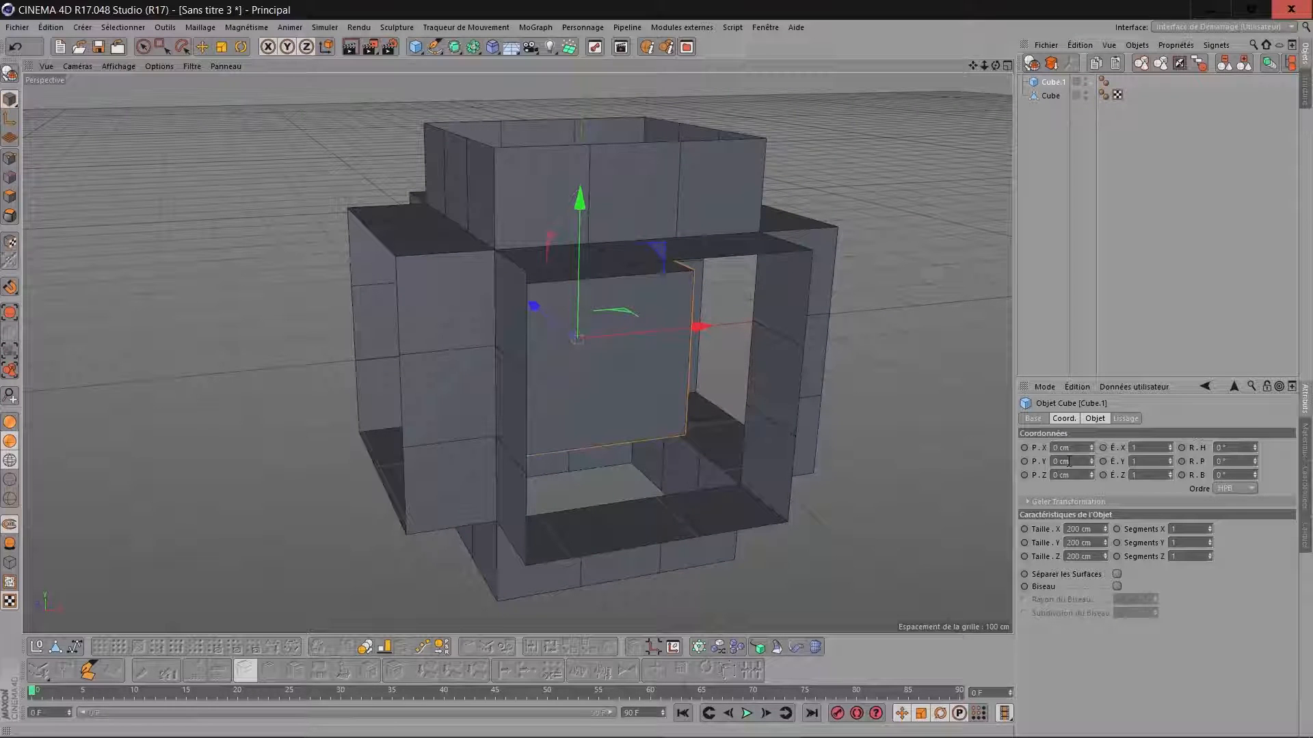
{"action": "left_click_drag", "start_coordinate": [1037, 528], "coordinate": [995, 539]}
{"action": "type", "text": "3"}
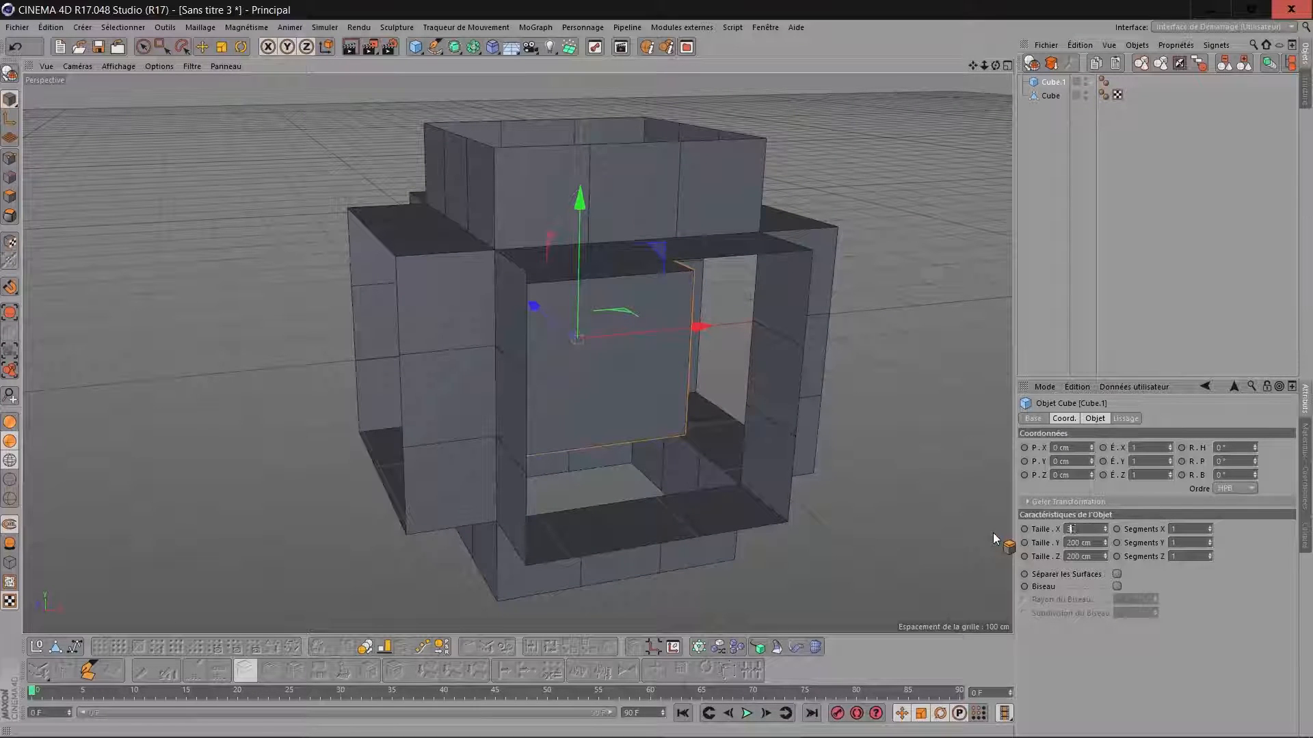
{"action": "type", "text": "00"}
{"action": "key", "text": "Tab"}
{"action": "type", "text": "800"}
{"action": "key", "text": "Tab"}
{"action": "type", "text": "300"}
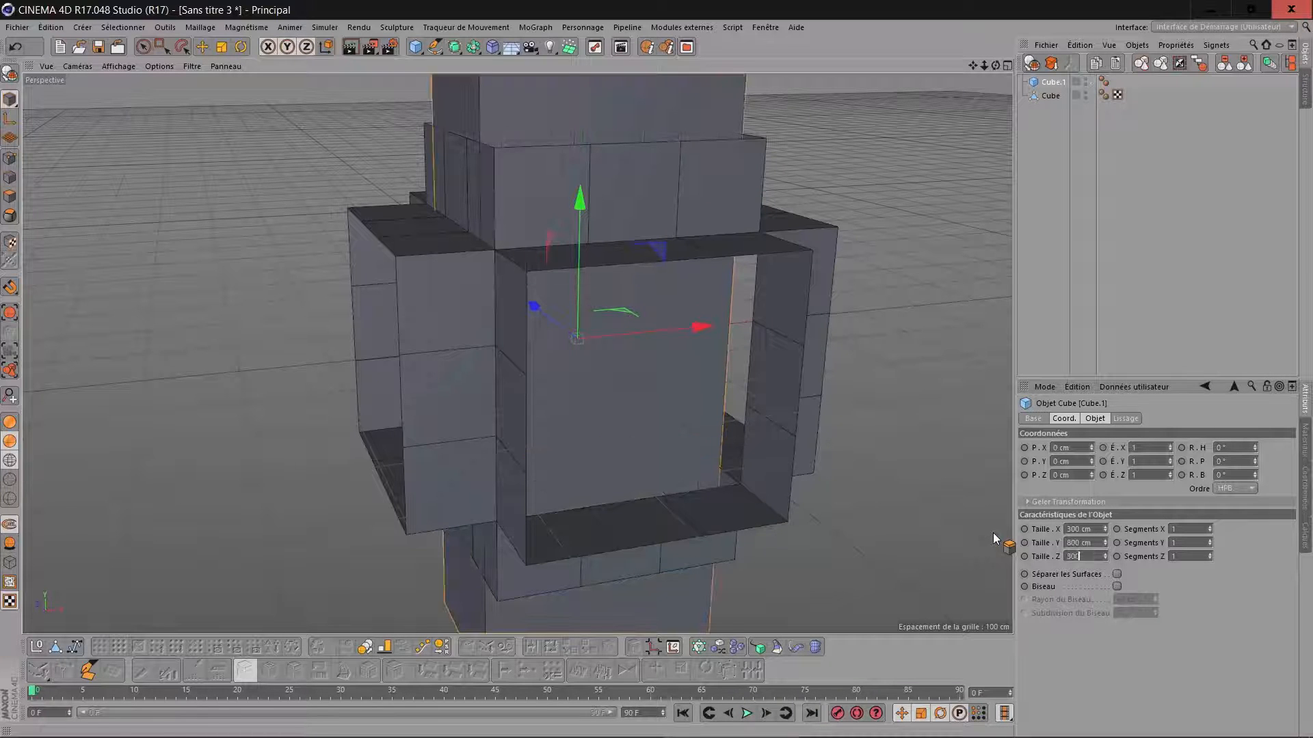
{"action": "key", "text": "Tab"}
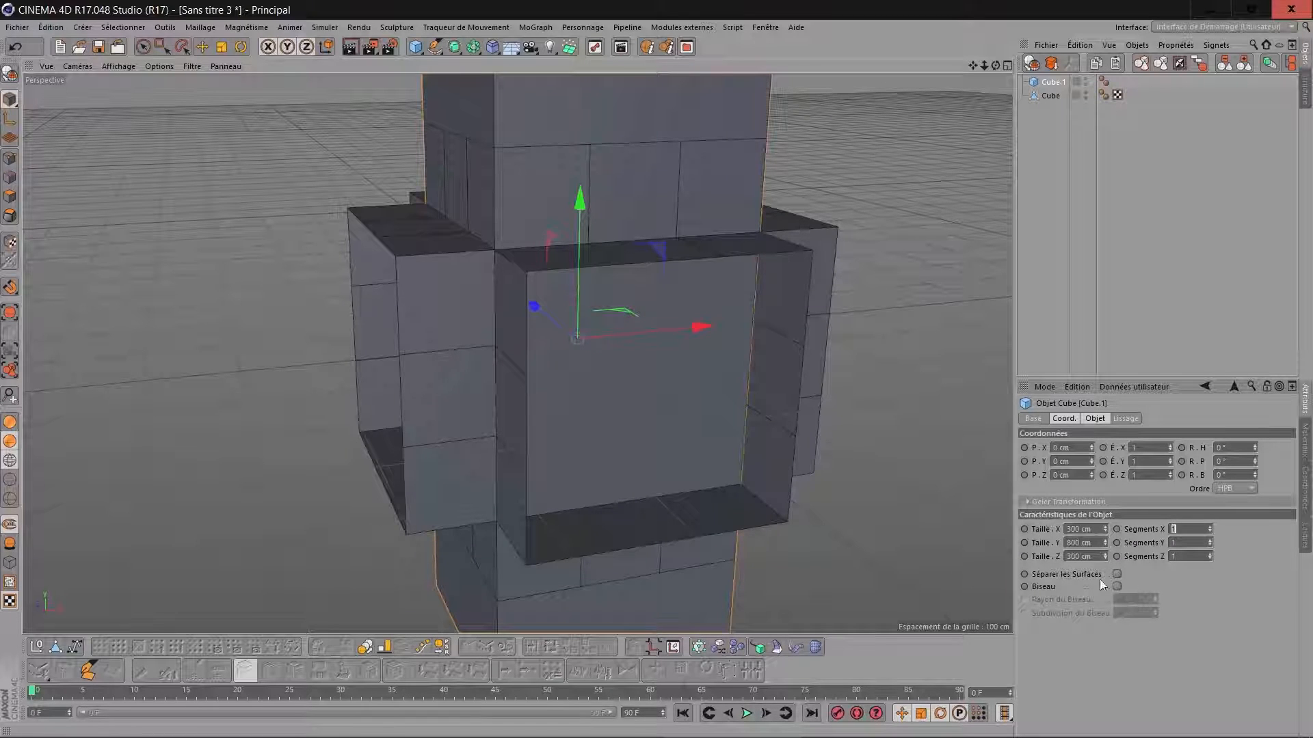
Set the second cube's segments to 3 in X, 8 in Y and 3 in Z.
{"action": "type", "text": "3"}
{"action": "key", "text": "Tab"}
{"action": "type", "text": "8"}
{"action": "key", "text": "Tab"}
{"action": "type", "text": "3"}
{"action": "key", "text": "Tab"}
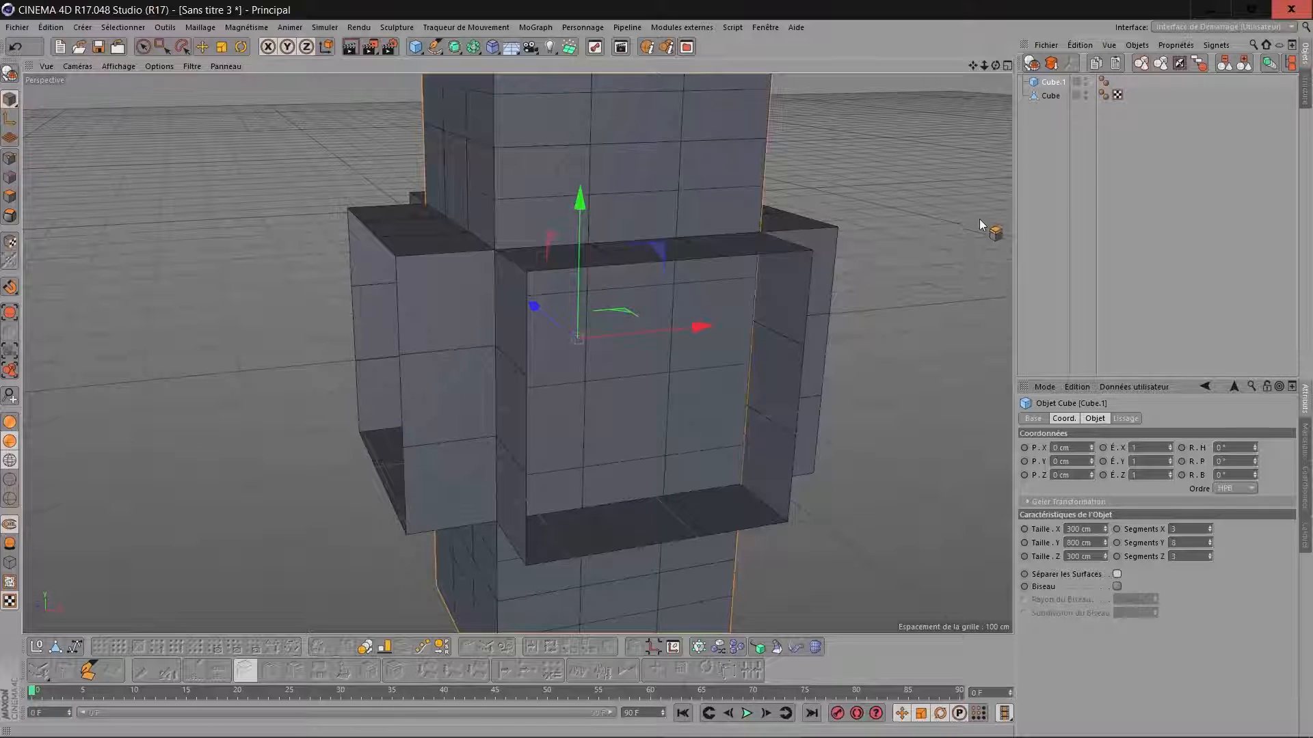
Maximize the right-side view (Droite) and display the objects shaded with their edge lines.
{"action": "left_click", "coordinate": [1007, 64]}
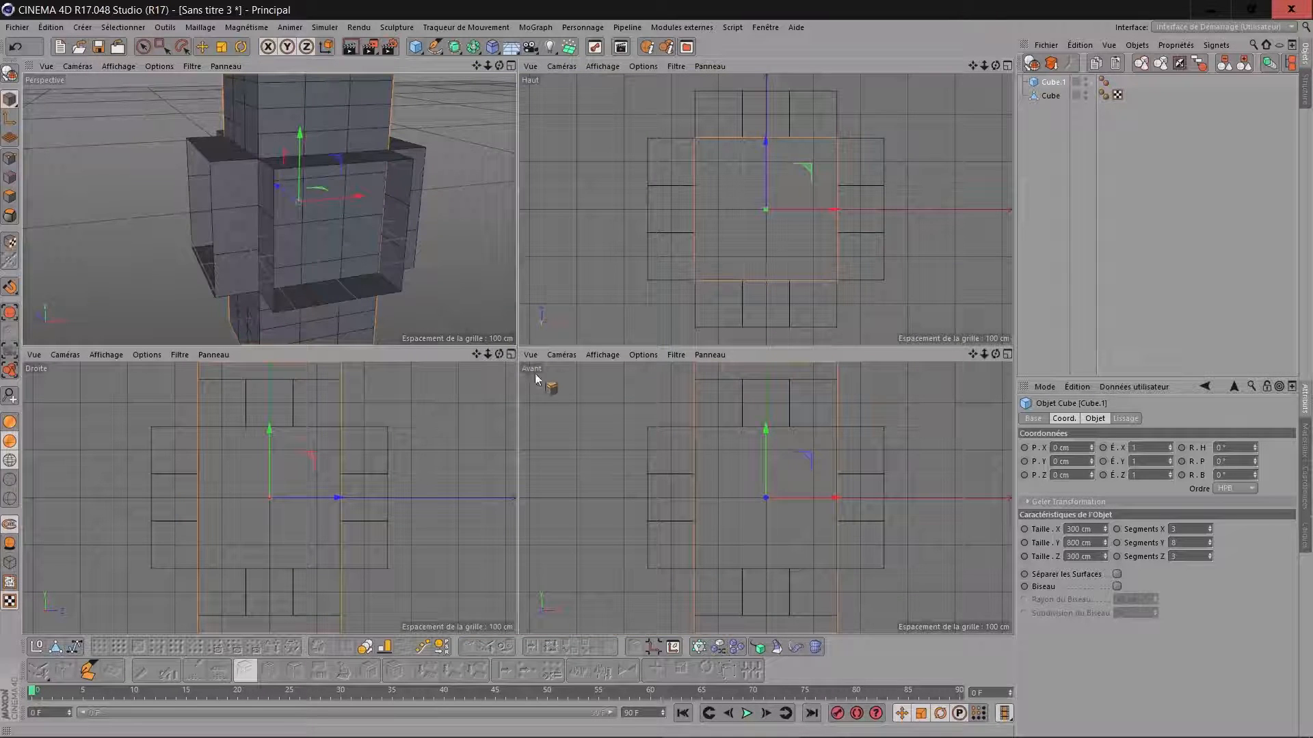
{"action": "left_click", "coordinate": [510, 354]}
{"action": "scroll", "coordinate": [720, 299], "scroll_direction": "down", "scroll_amount": 5}
{"action": "scroll", "coordinate": [723, 294], "scroll_direction": "up", "scroll_amount": 4}
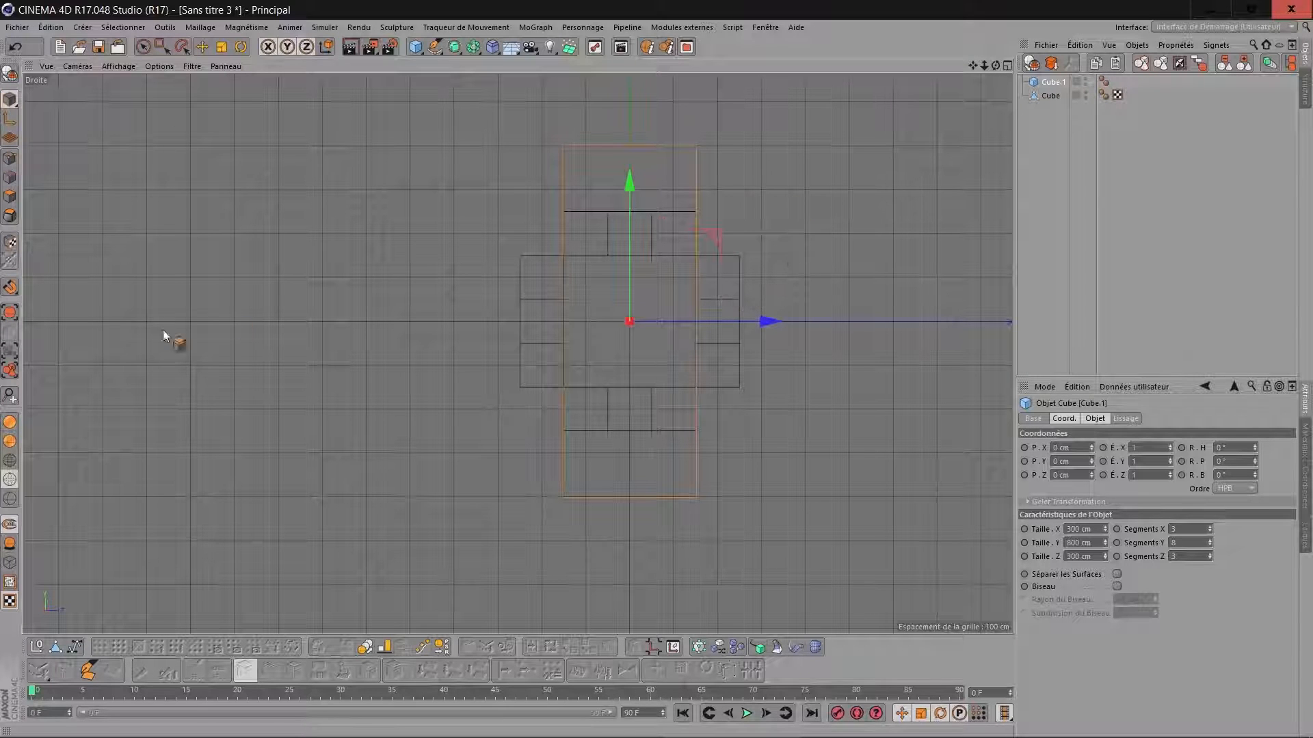
{"action": "left_click", "coordinate": [10, 442]}
{"action": "left_click", "coordinate": [10, 460]}
{"action": "left_click", "coordinate": [10, 480]}
{"action": "left_click", "coordinate": [9, 460]}
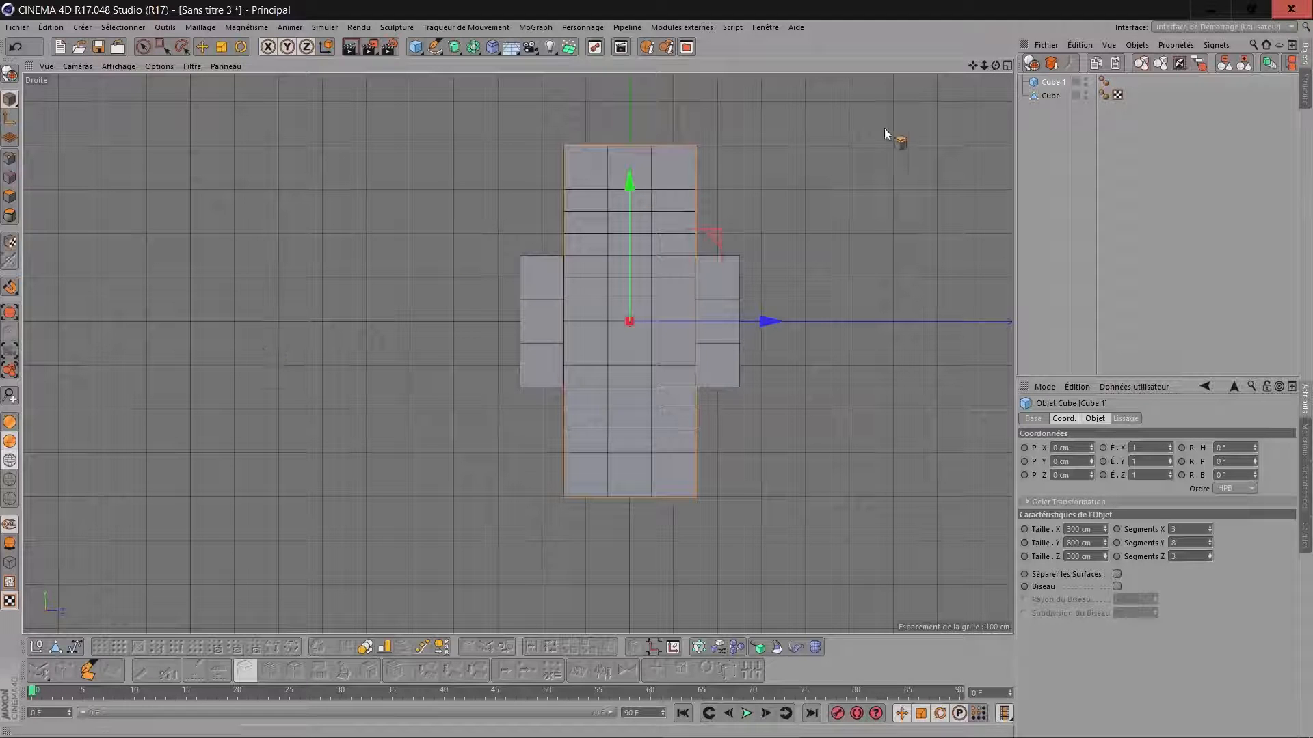
Raise the tall second cube above the open frame and set its Y position to 650 cm.
{"action": "left_click_drag", "start_coordinate": [973, 65], "coordinate": [884, 159]}
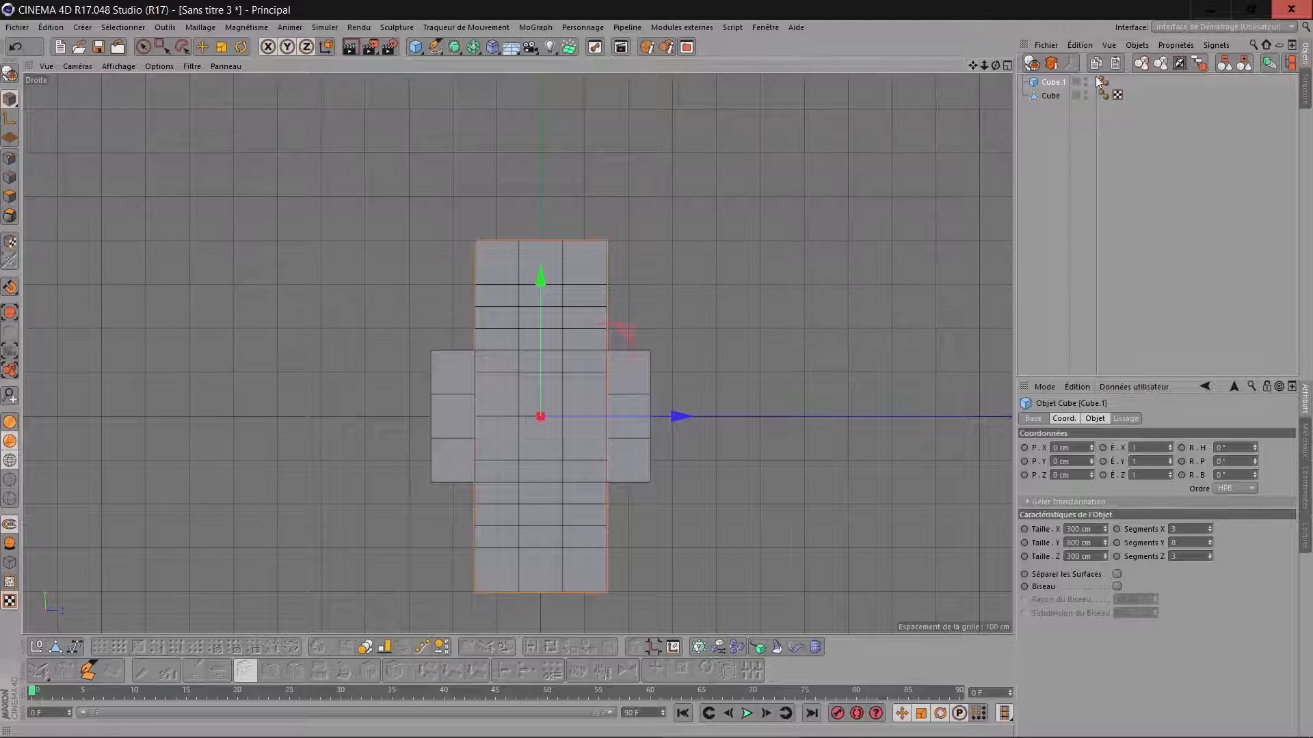
{"action": "left_click_drag", "start_coordinate": [543, 279], "coordinate": [546, 4]}
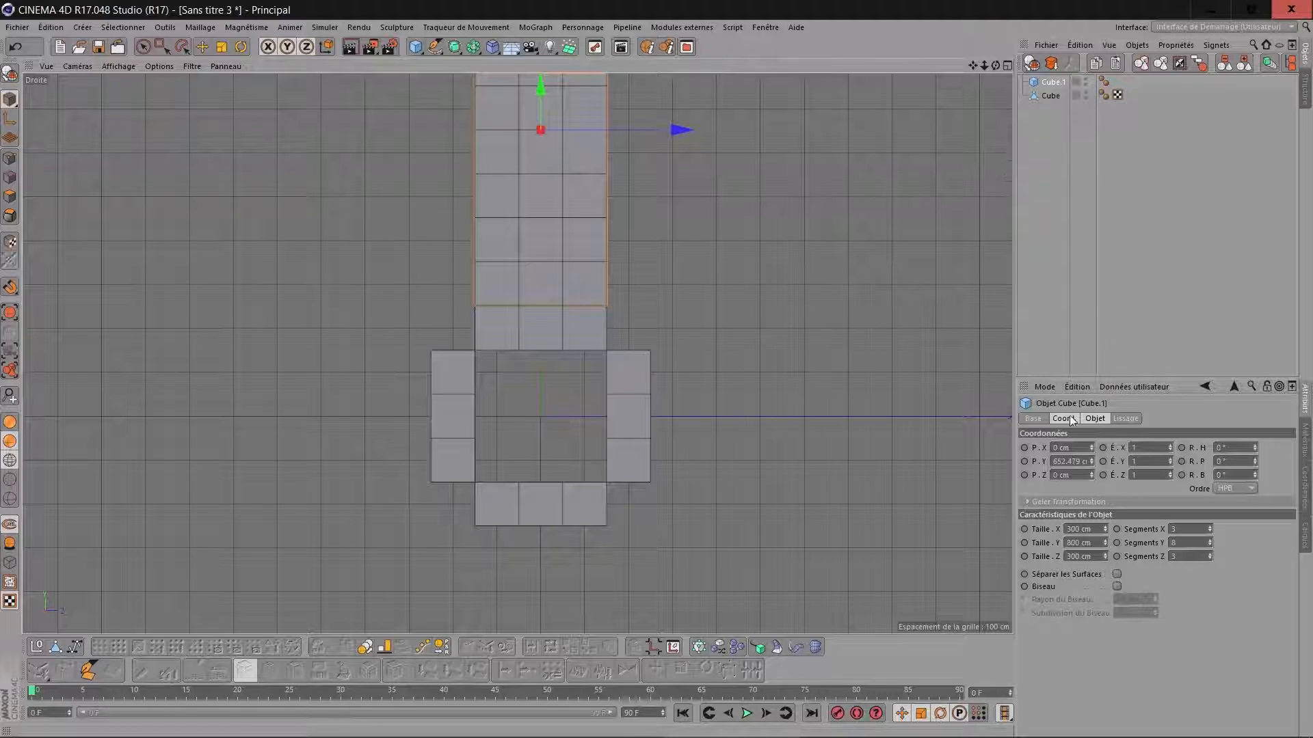
{"action": "left_click", "coordinate": [1061, 461]}
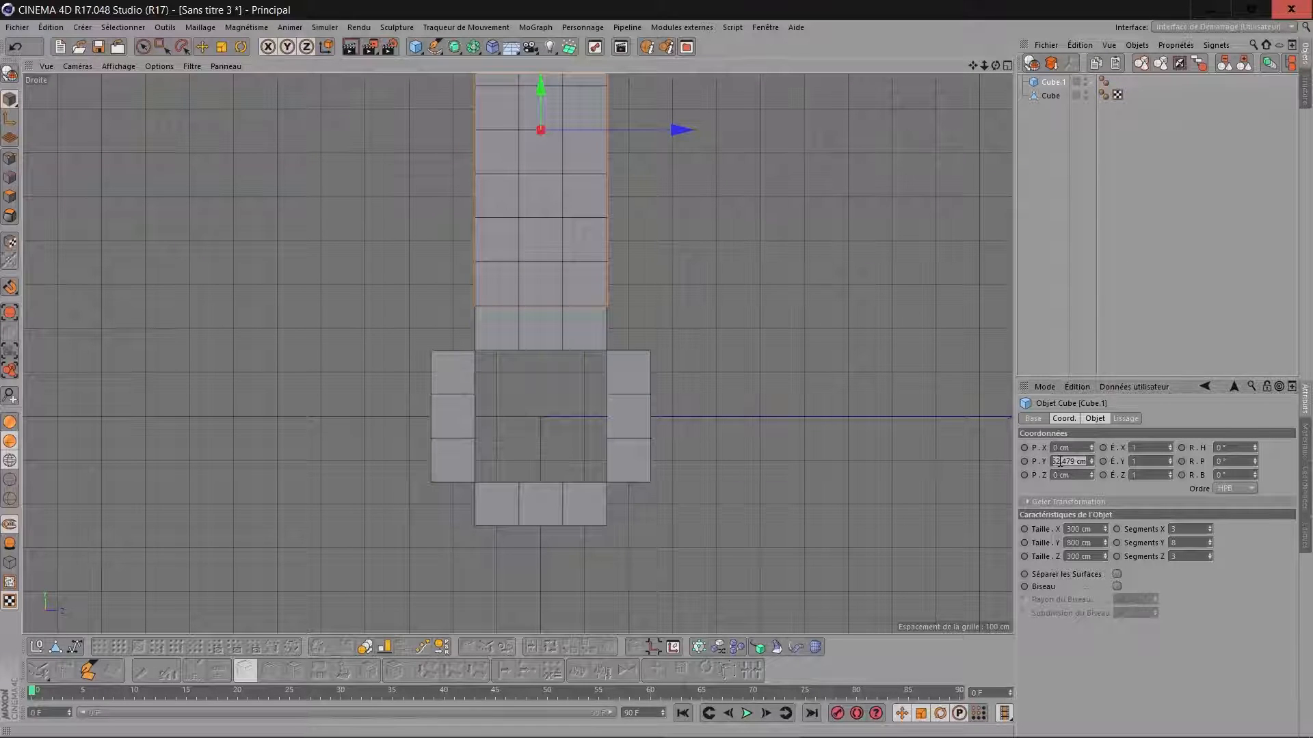
{"action": "type", "text": "650"}
{"action": "key", "text": "Return"}
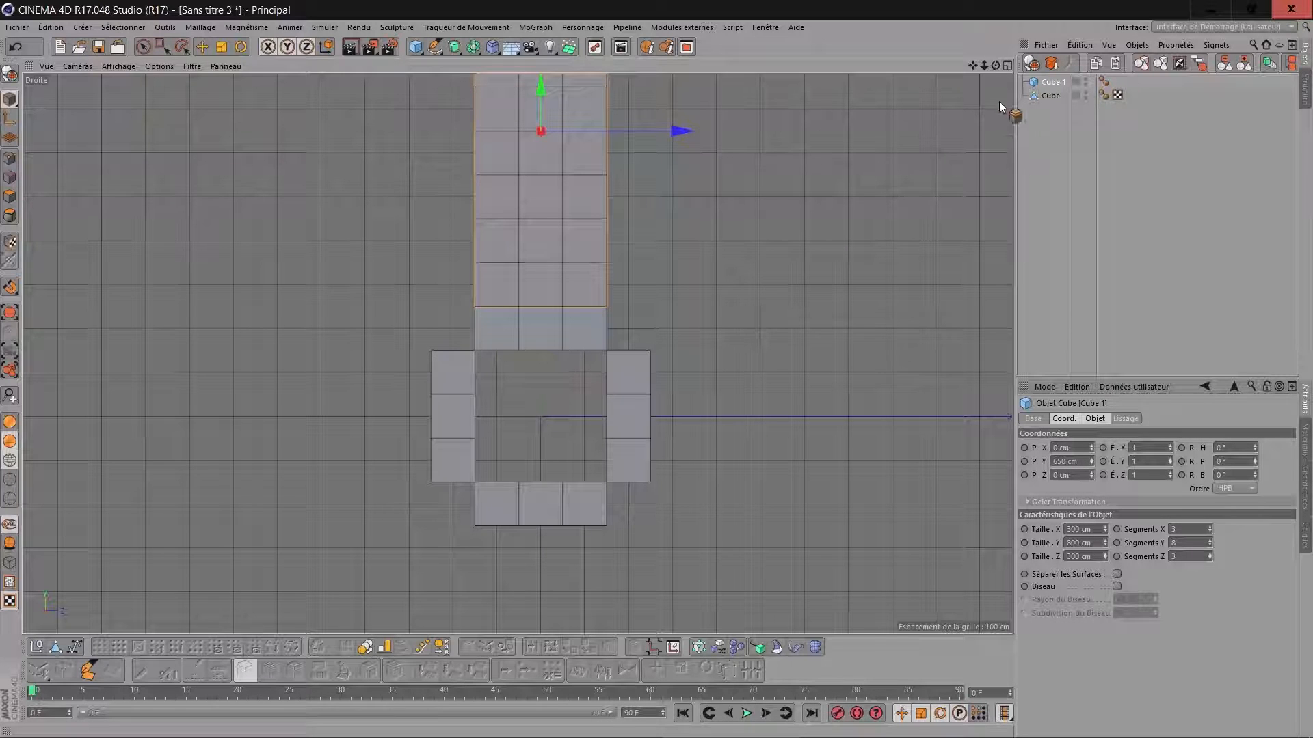
Add a bend deformer (Incurvation) to the scene.
{"action": "left_click_drag", "start_coordinate": [973, 65], "coordinate": [895, 160]}
{"action": "scroll", "coordinate": [916, 134], "scroll_direction": "down", "scroll_amount": 3}
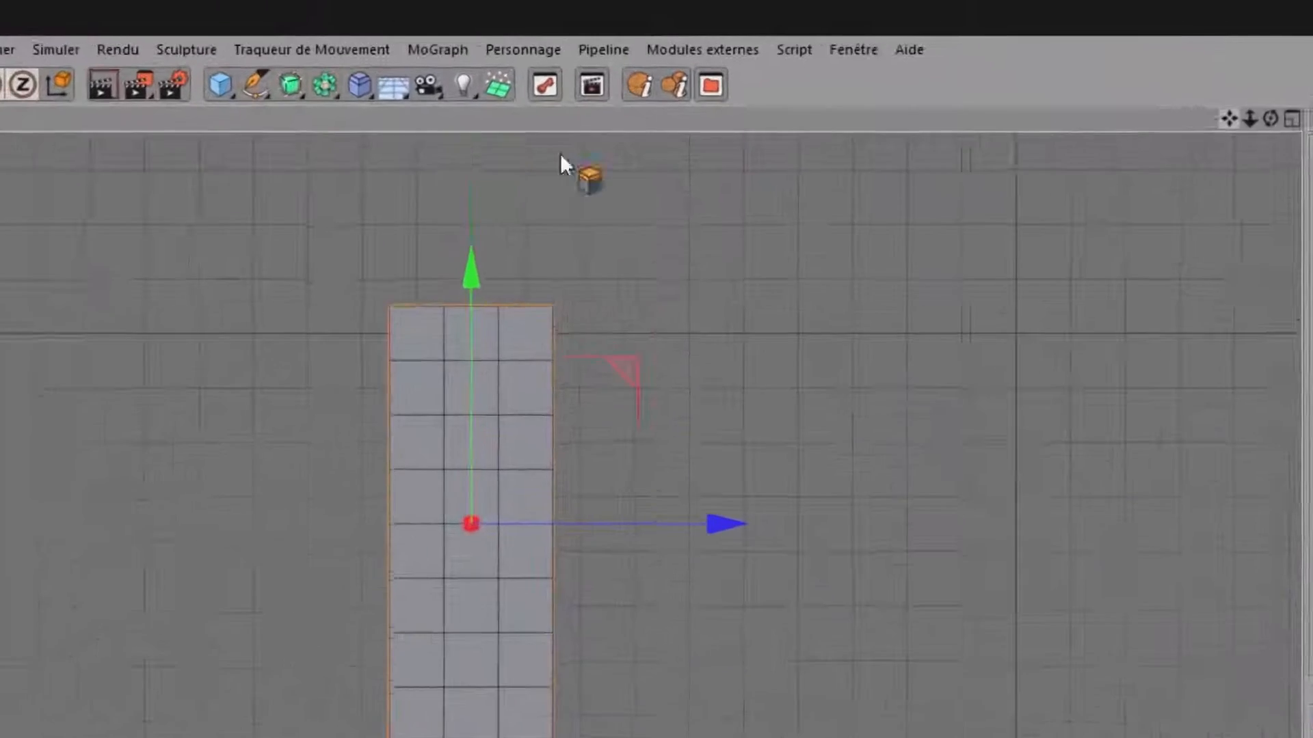
{"action": "left_click", "coordinate": [363, 88]}
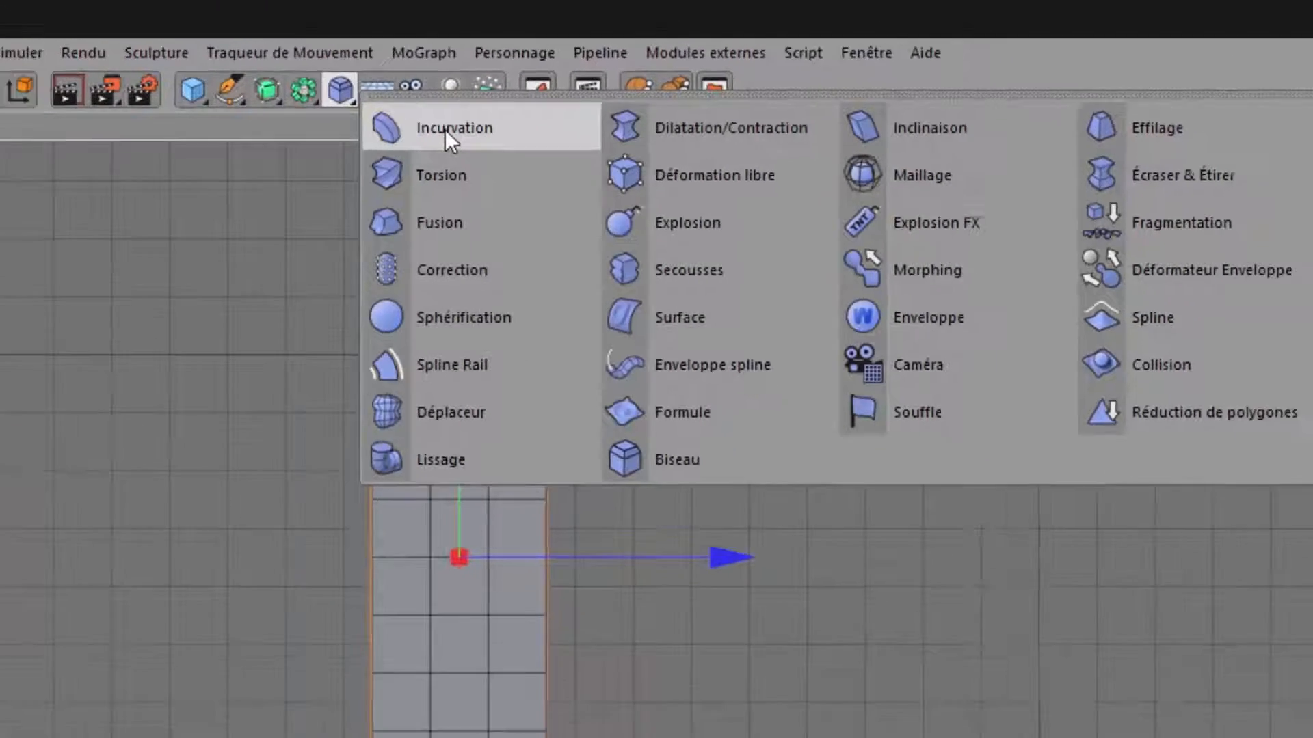
{"action": "left_click", "coordinate": [465, 146]}
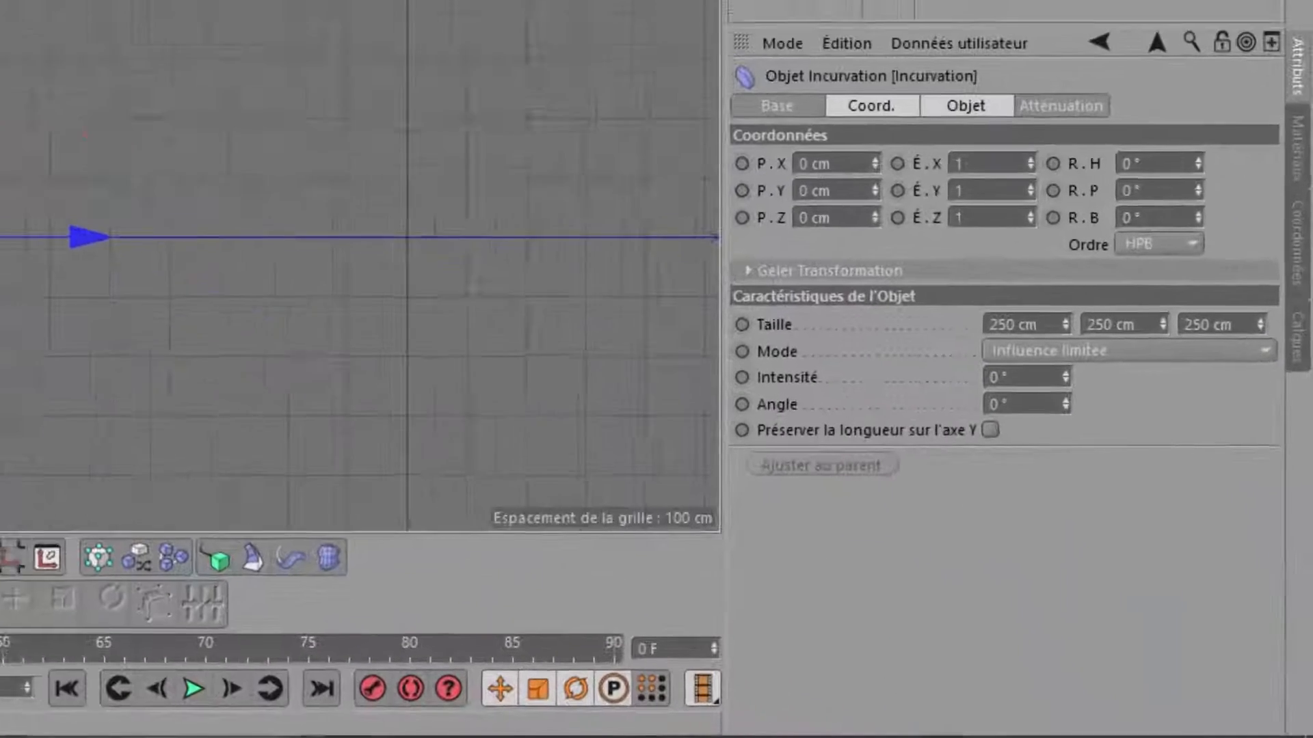
Set the bend deformer's size to 300 × 800 × 300 cm.
{"action": "left_click", "coordinate": [1071, 307]}
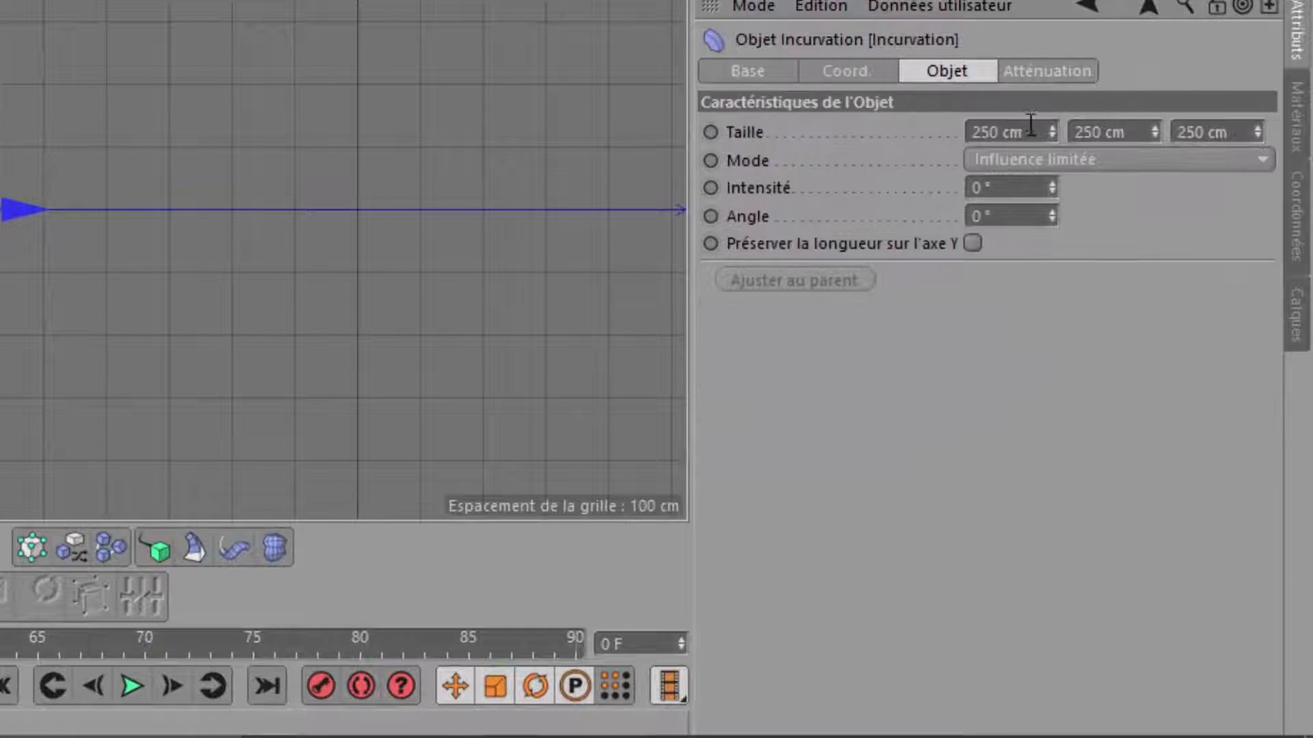
{"action": "left_click", "coordinate": [1005, 132]}
{"action": "type", "text": "300"}
{"action": "key", "text": "Tab"}
{"action": "type", "text": "800"}
{"action": "key", "text": "Tab"}
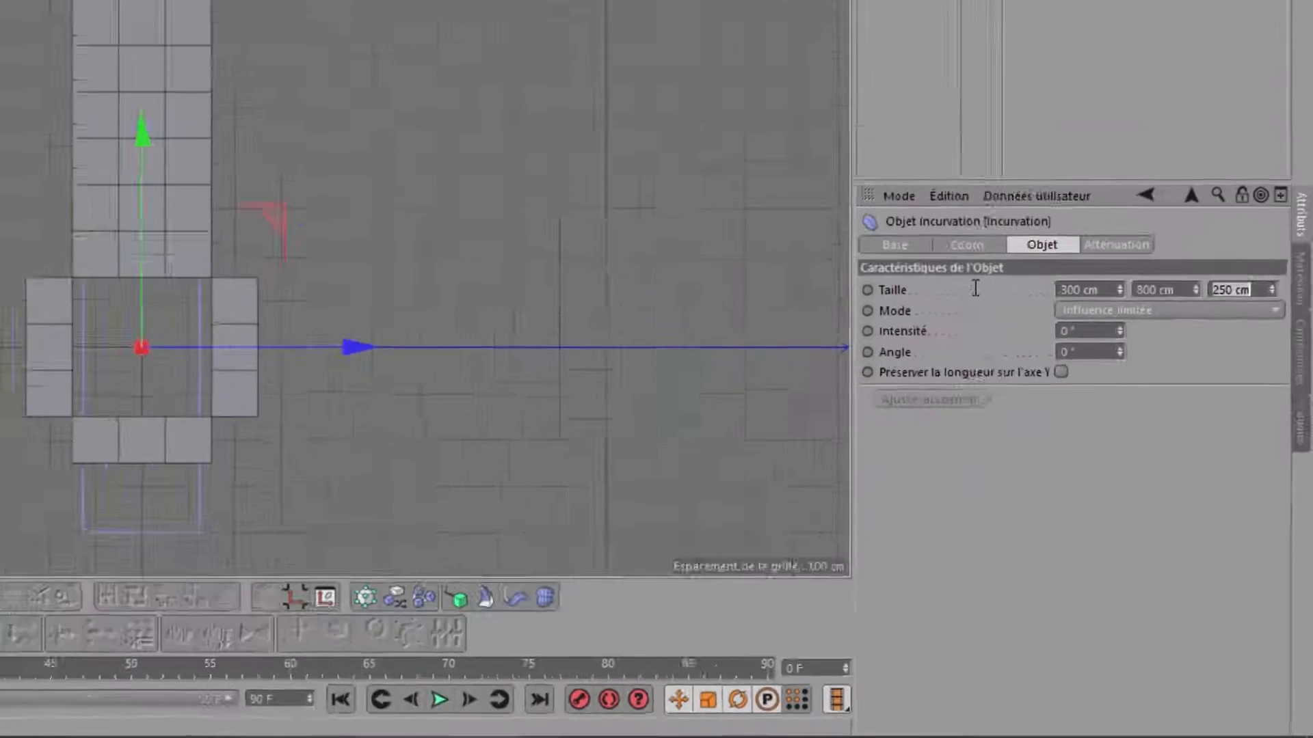
{"action": "type", "text": "300"}
{"action": "key", "text": "Return"}
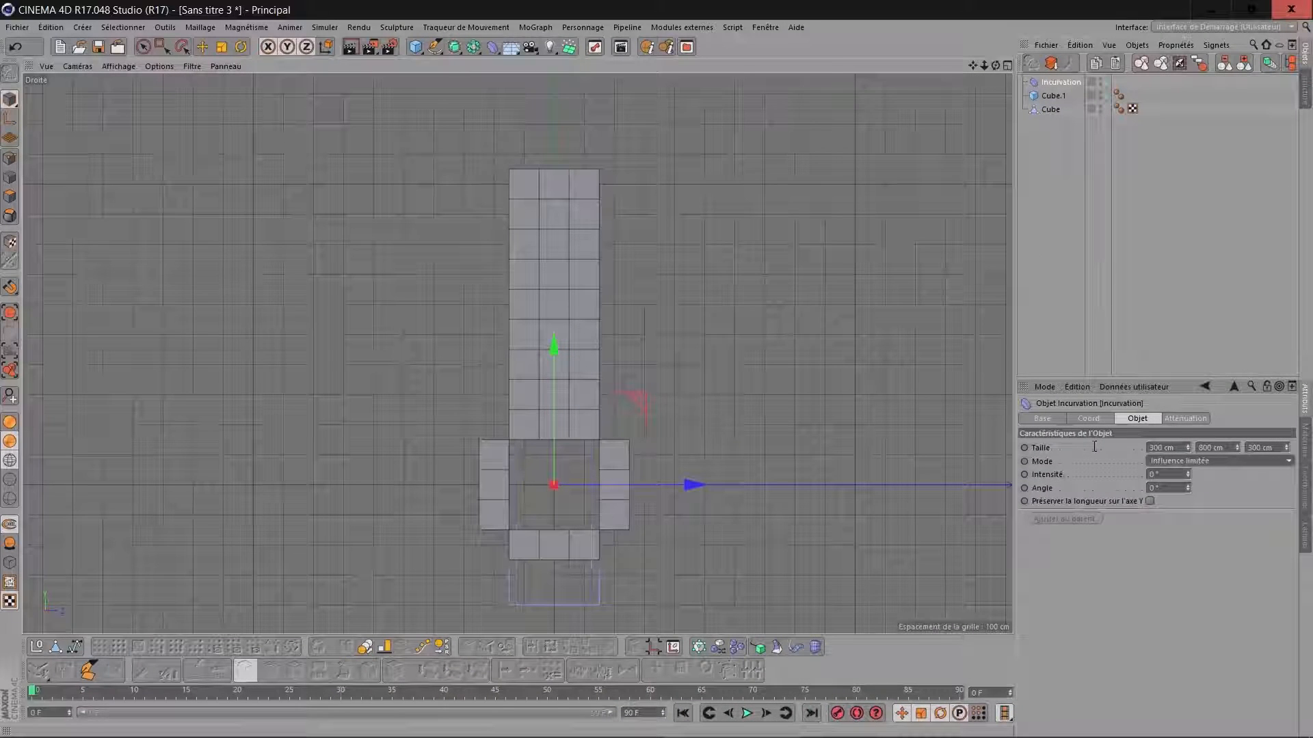
Nest the bend deformer under the tall second cube and set its Y position to 0 cm.
{"action": "left_click_drag", "start_coordinate": [1052, 97], "coordinate": [1052, 97]}
{"action": "left_click", "coordinate": [1089, 418]}
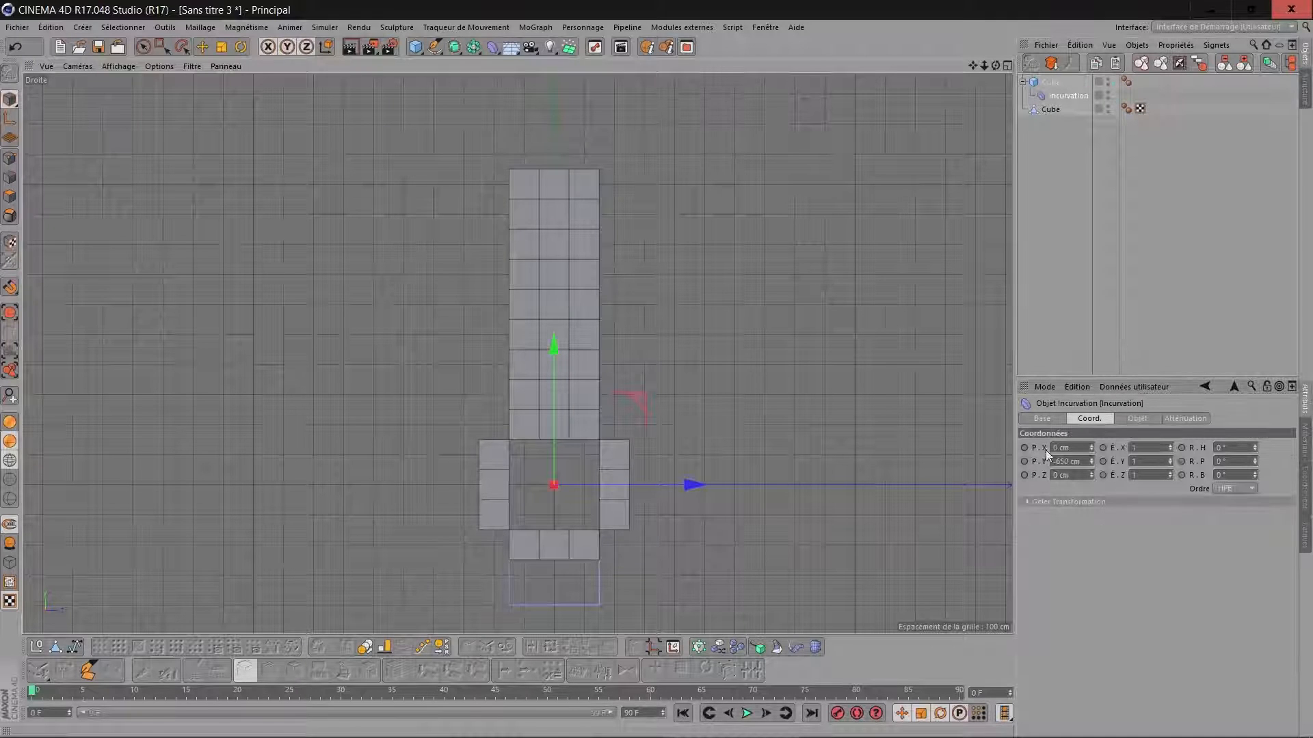
{"action": "left_click_drag", "start_coordinate": [1085, 464], "coordinate": [1003, 461]}
{"action": "type", "text": "0"}
{"action": "key", "text": "Return"}
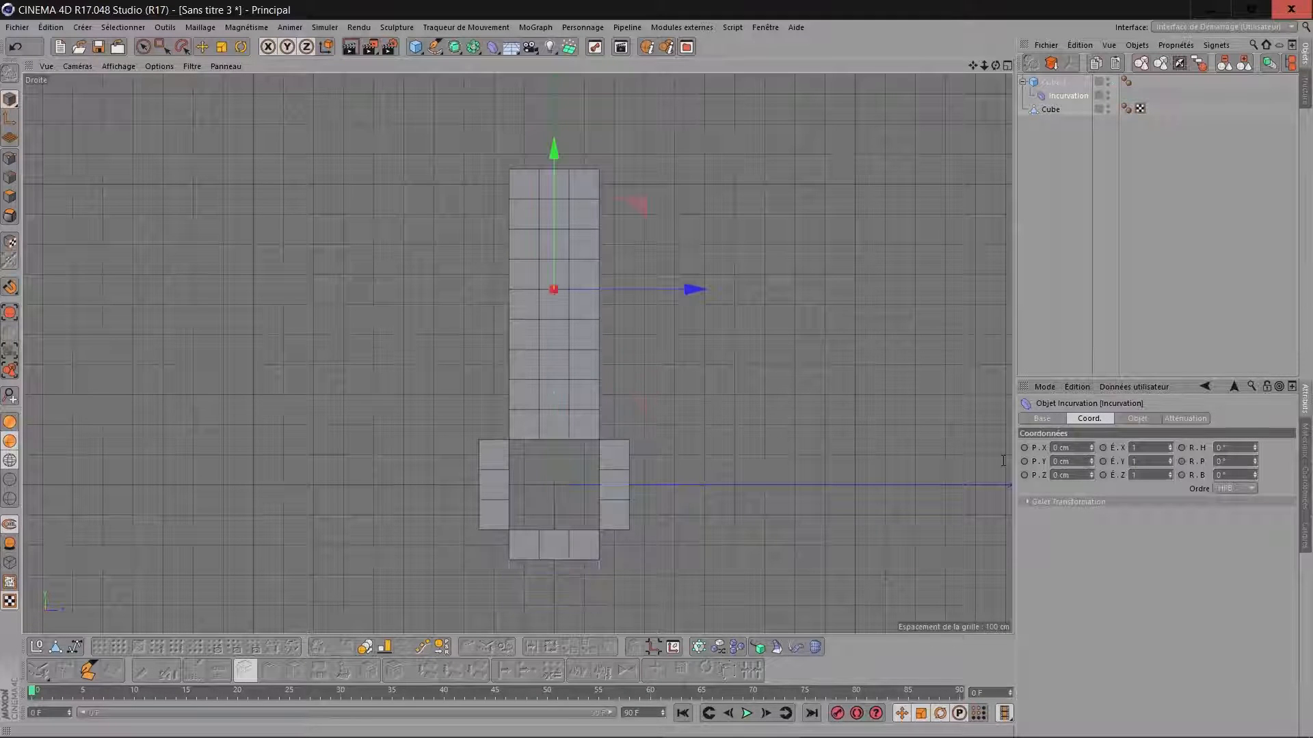
Set the bend deformer's strength (Intensité) to 270°.
{"action": "left_click", "coordinate": [1137, 418]}
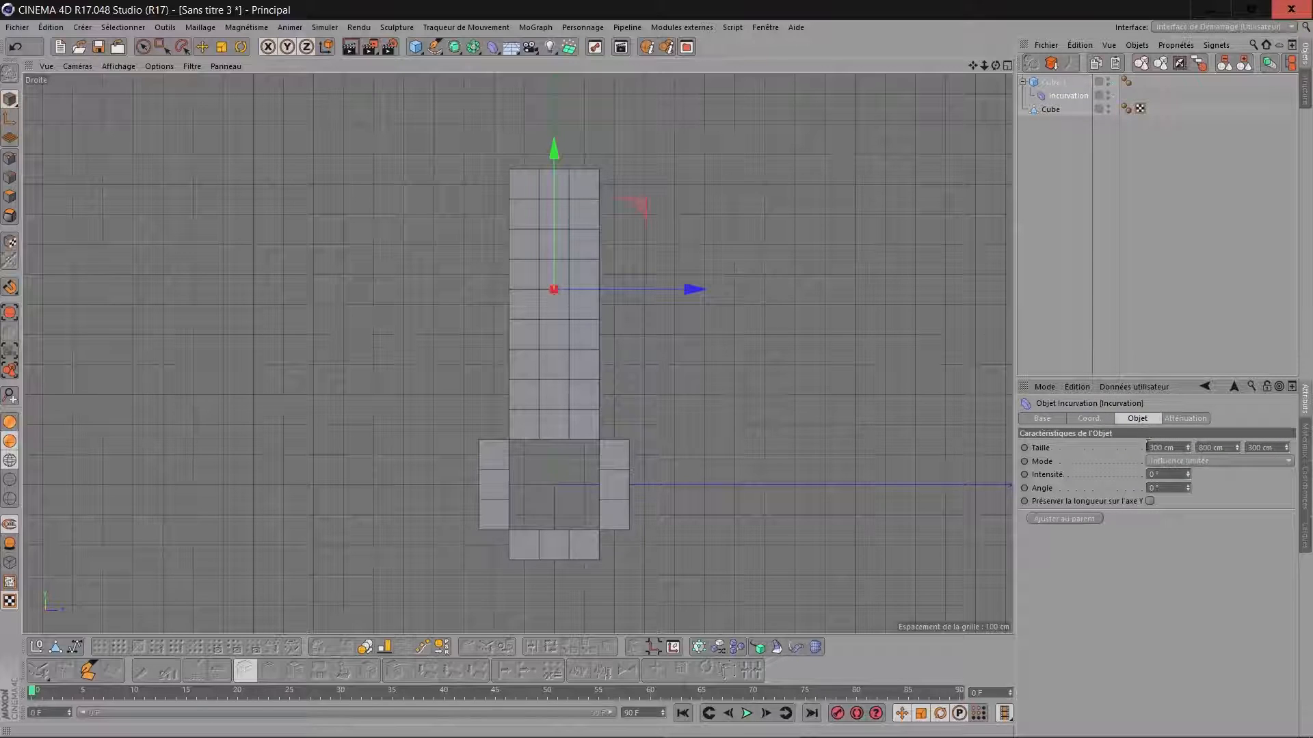
{"action": "left_click_drag", "start_coordinate": [1187, 473], "coordinate": [1231, 454]}
{"action": "type", "text": "270"}
{"action": "key", "text": "Return"}
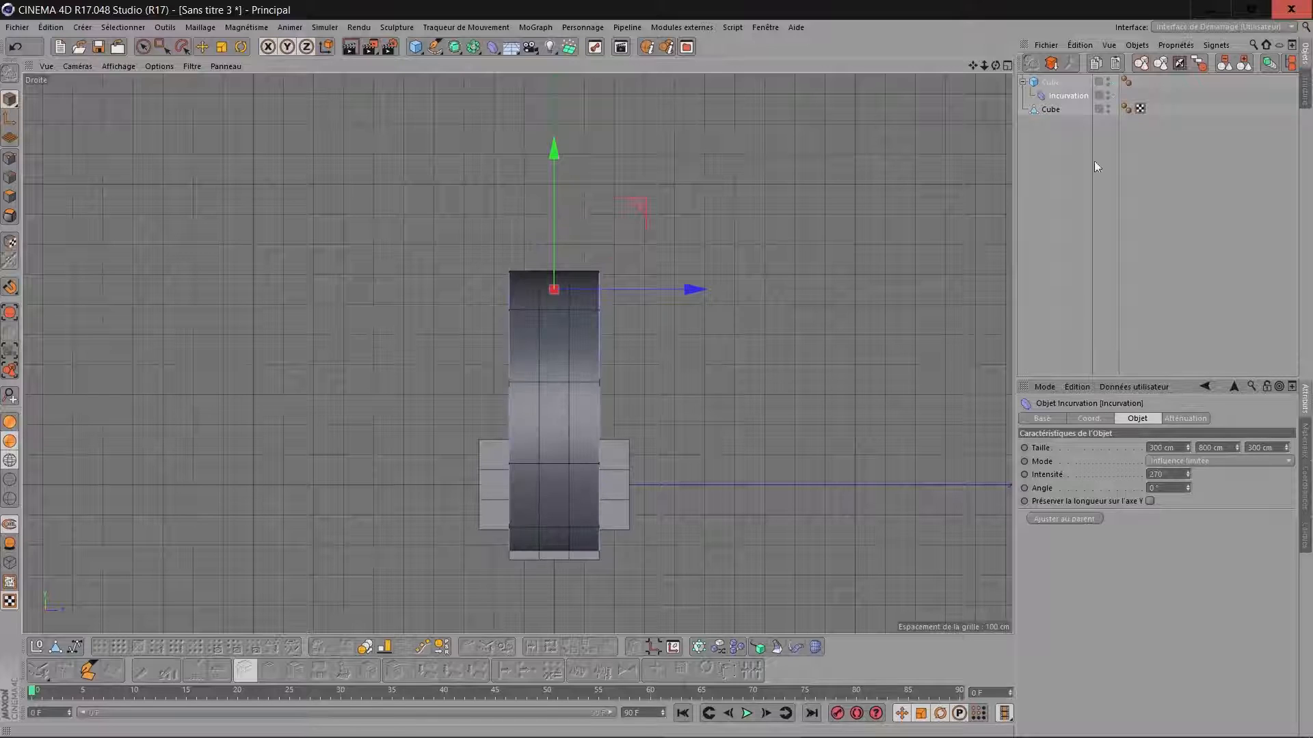
Maximize the front view (Avant) and display the objects with their full wireframe instead of isoparms.
{"action": "left_click", "coordinate": [1006, 66]}
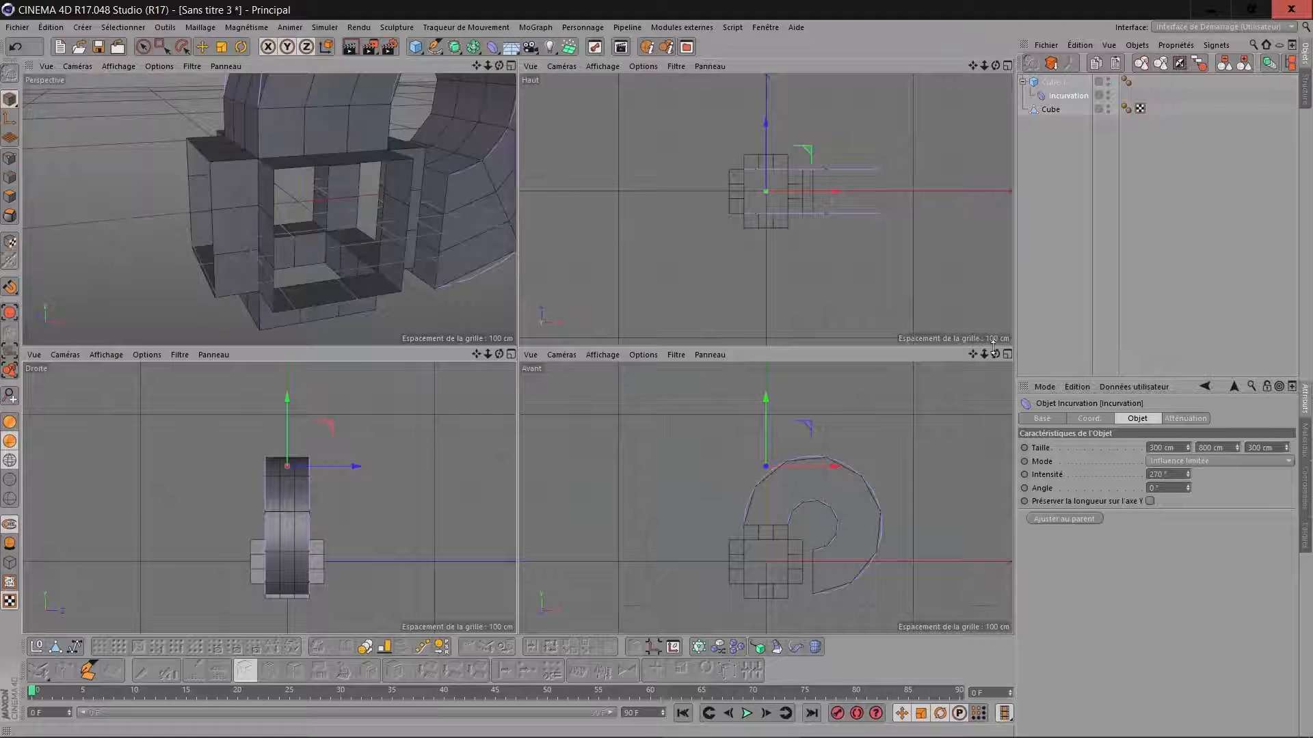
{"action": "left_click", "coordinate": [1007, 355]}
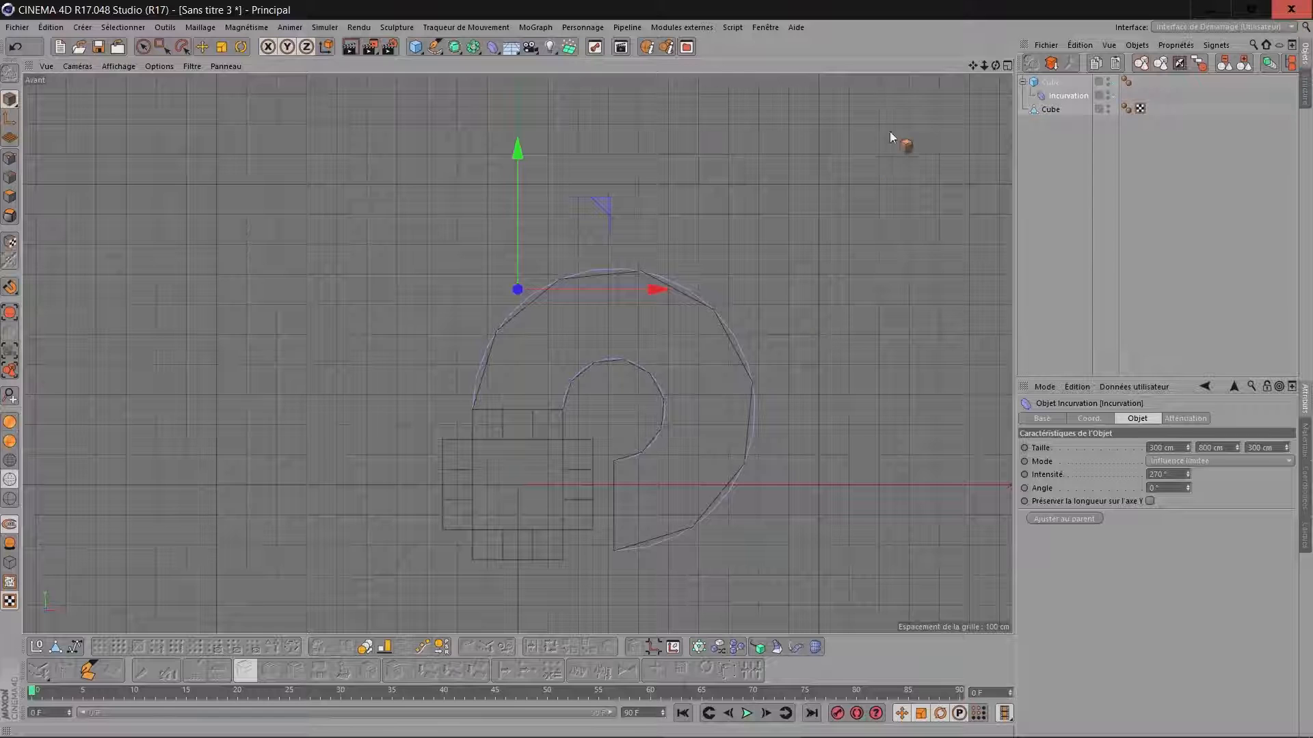
{"action": "left_click_drag", "start_coordinate": [973, 66], "coordinate": [950, 2]}
{"action": "scroll", "coordinate": [802, 245], "scroll_direction": "up", "scroll_amount": 2}
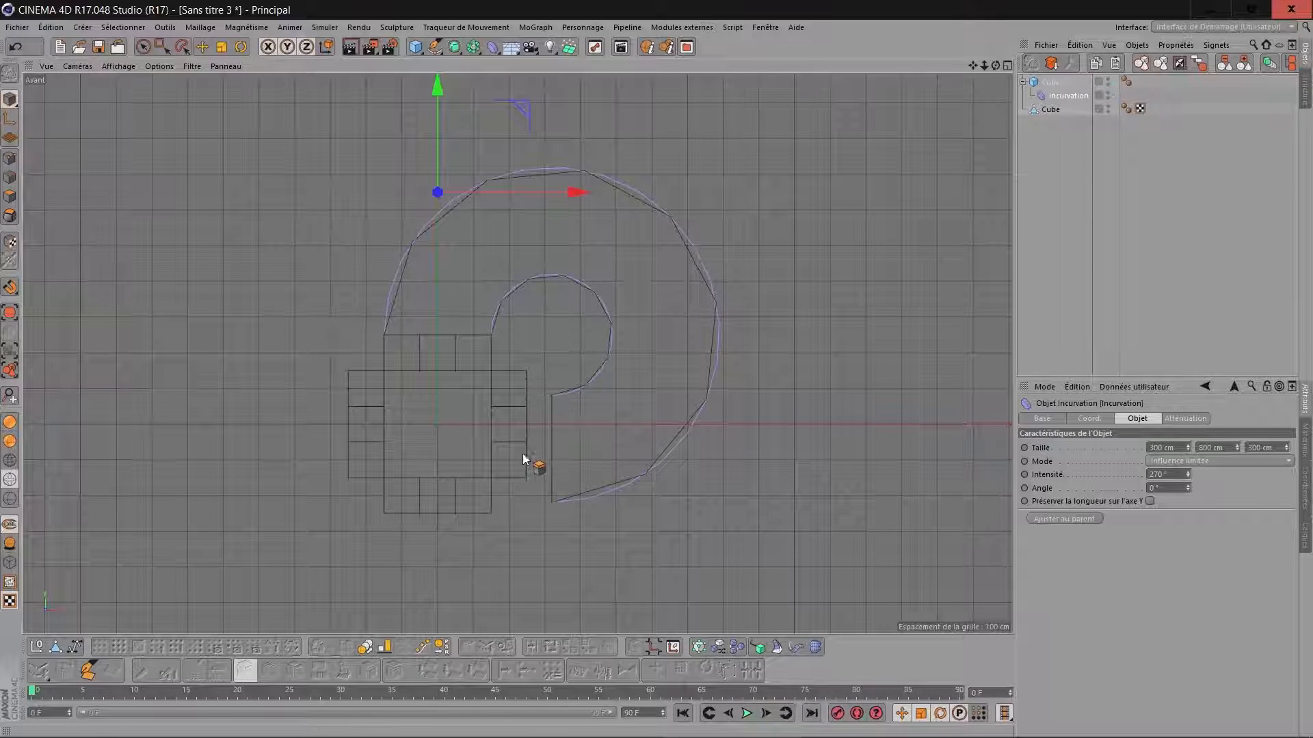
{"action": "left_click", "coordinate": [10, 459]}
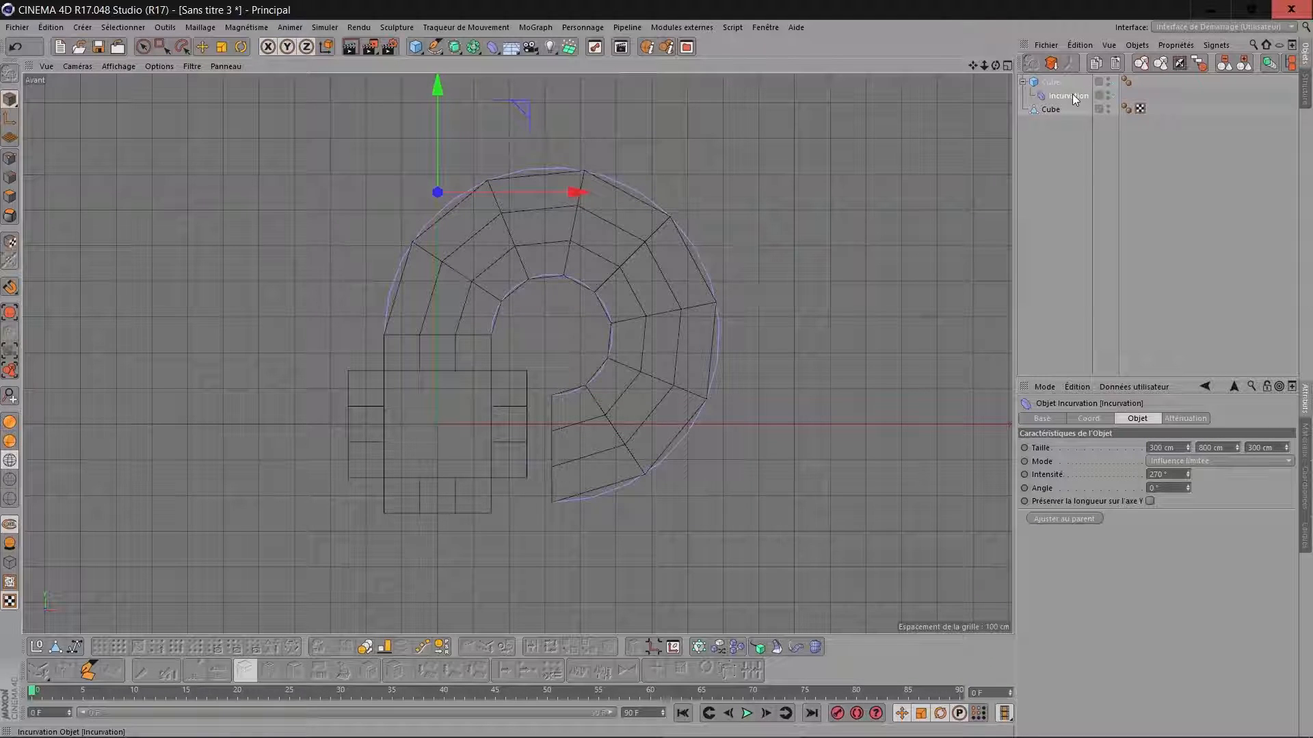
Shift the bend deformer about 69 cm in negative X so the curved box's free end meets the open frame's side.
{"action": "left_click_drag", "start_coordinate": [436, 87], "coordinate": [435, 89]}
{"action": "key", "text": "ctrl+z"}
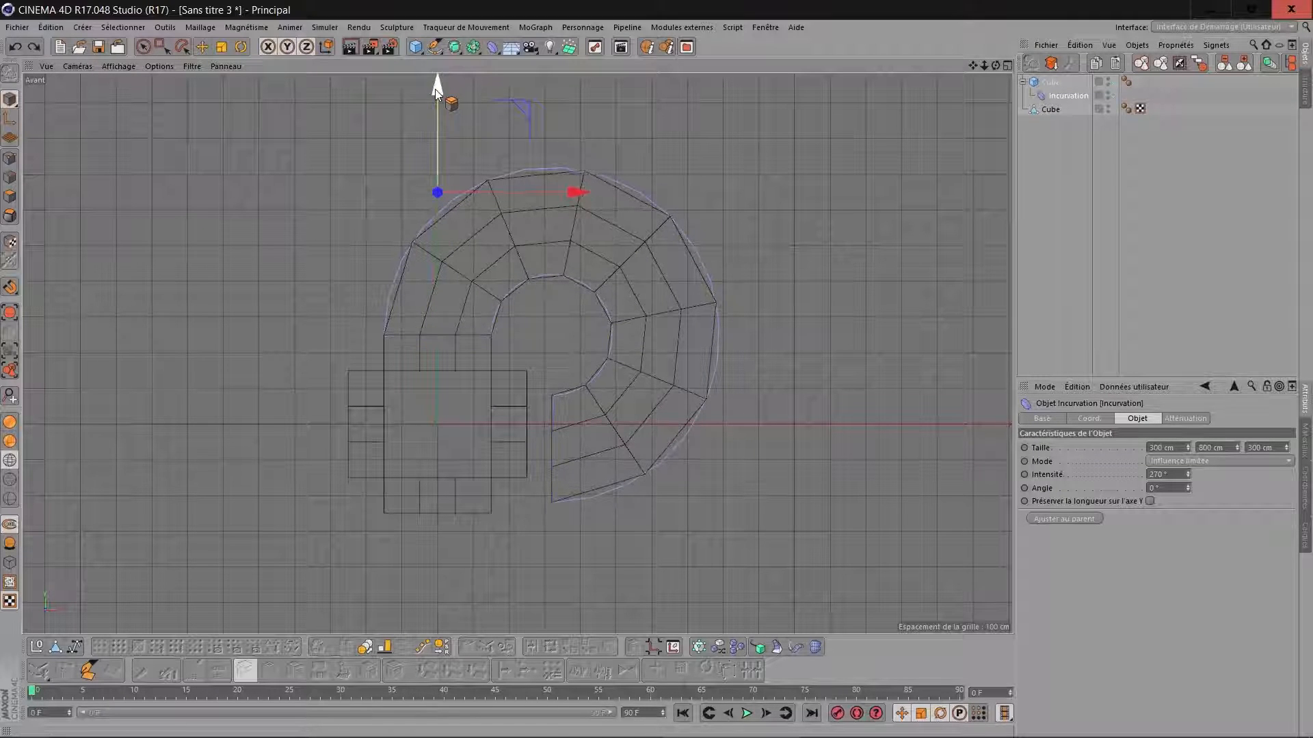
{"action": "left_click_drag", "start_coordinate": [578, 192], "coordinate": [548, 185]}
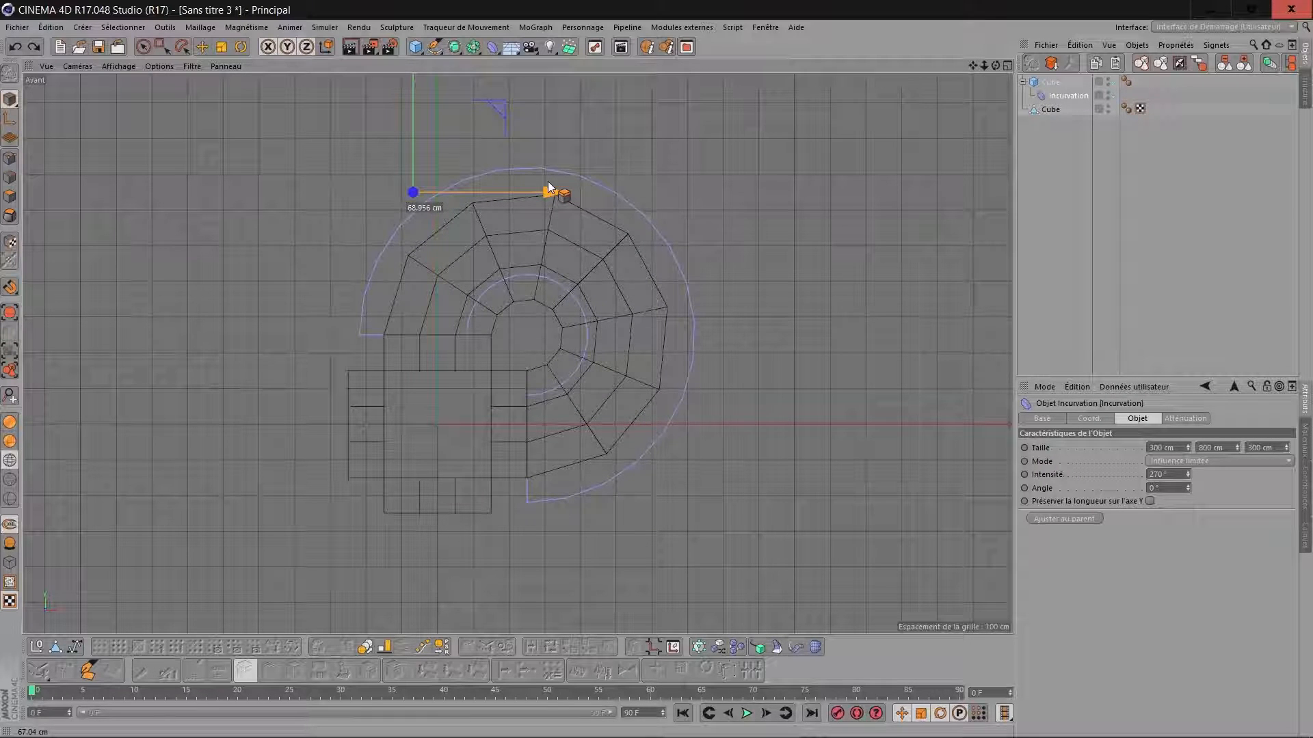
{"action": "left_click_drag", "start_coordinate": [547, 182], "coordinate": [548, 182]}
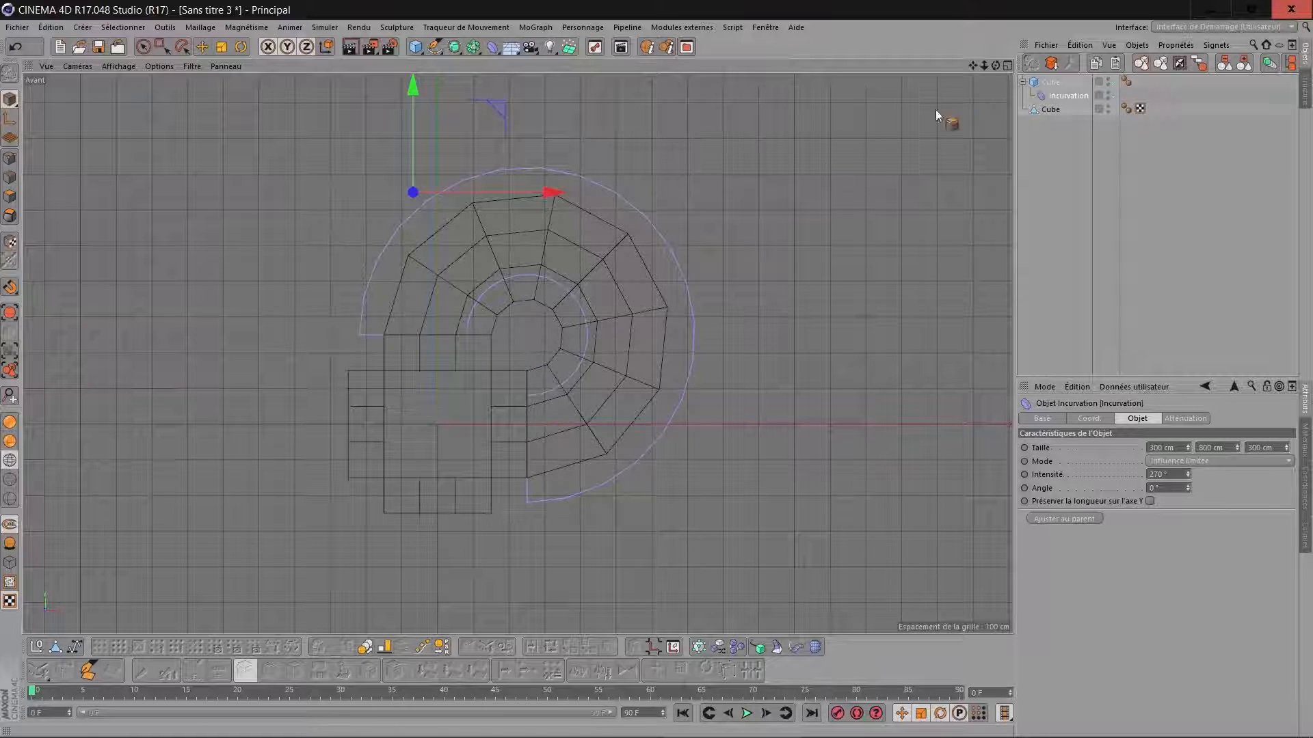
Maximize the perspective view and add a twist deformer (Torsion) to the scene.
{"action": "left_click", "coordinate": [1008, 65]}
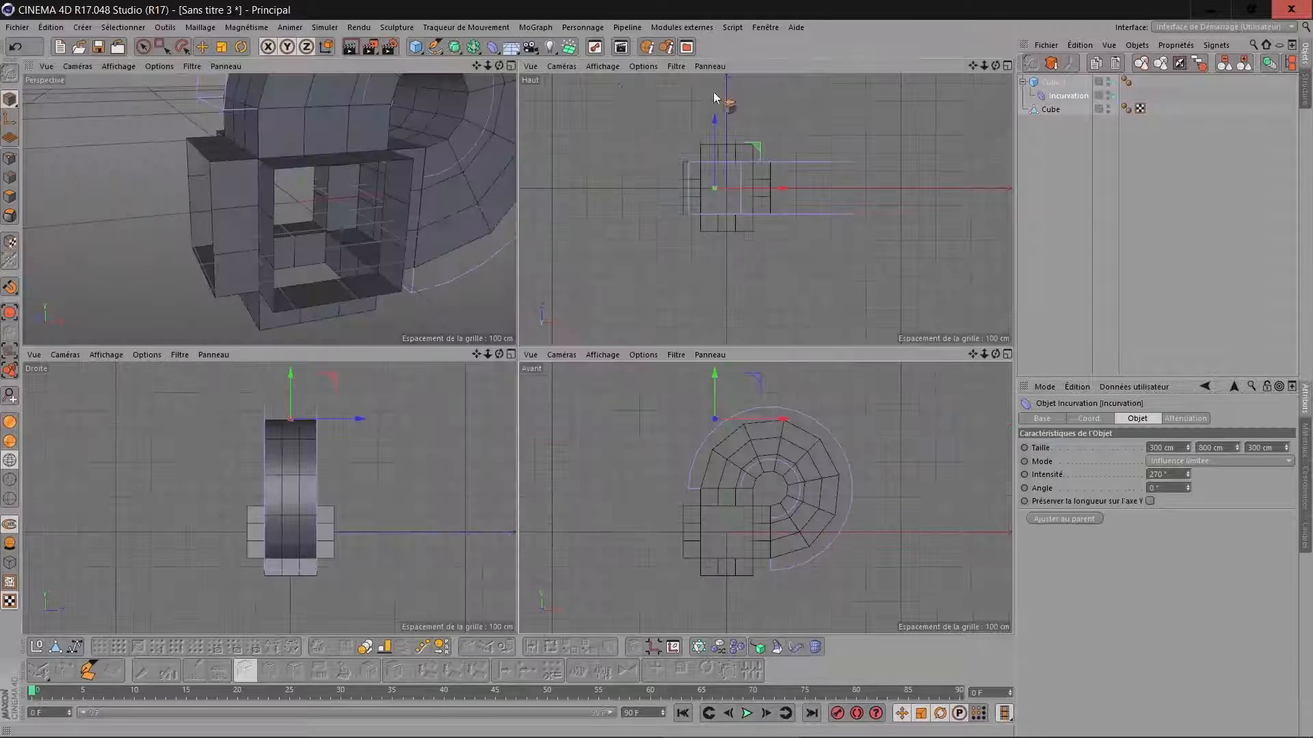
{"action": "left_click", "coordinate": [511, 66]}
{"action": "scroll", "coordinate": [916, 110], "scroll_direction": "down", "scroll_amount": 3}
{"action": "left_click_drag", "start_coordinate": [969, 68], "coordinate": [747, 244]}
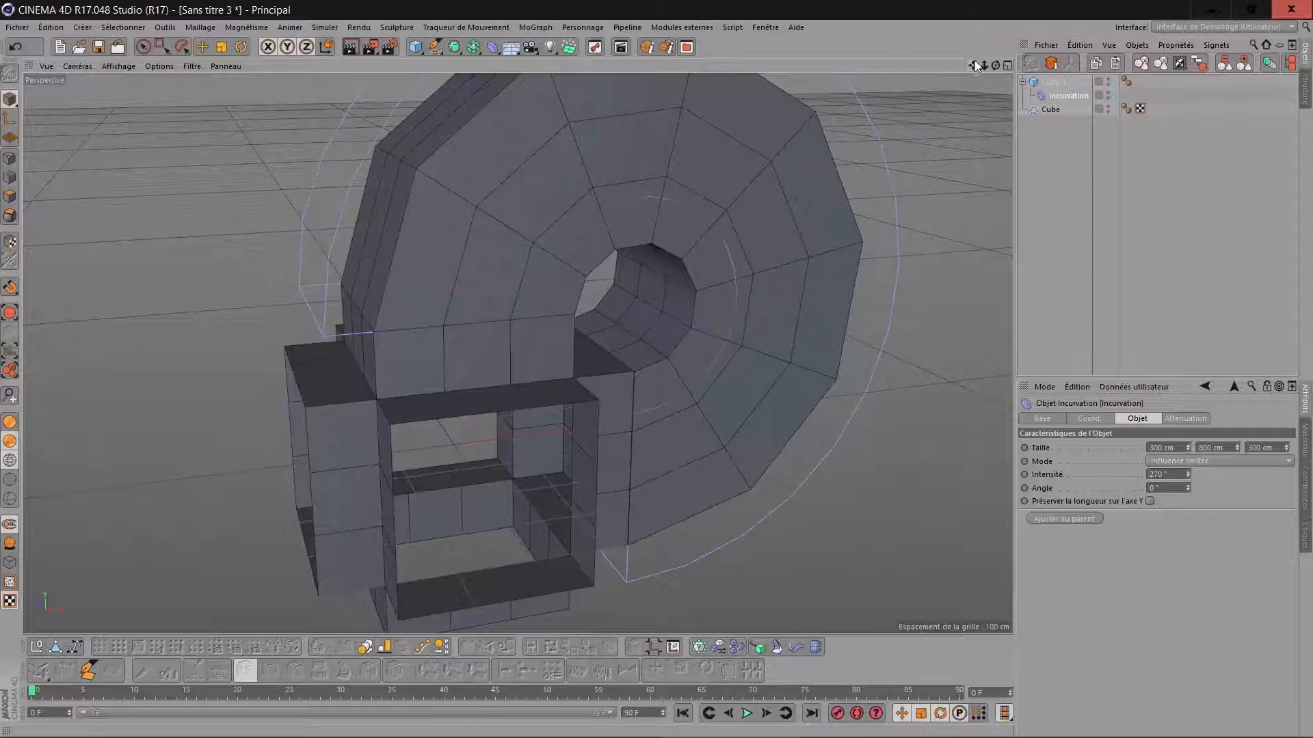
{"action": "left_click_drag", "start_coordinate": [986, 66], "coordinate": [875, 75]}
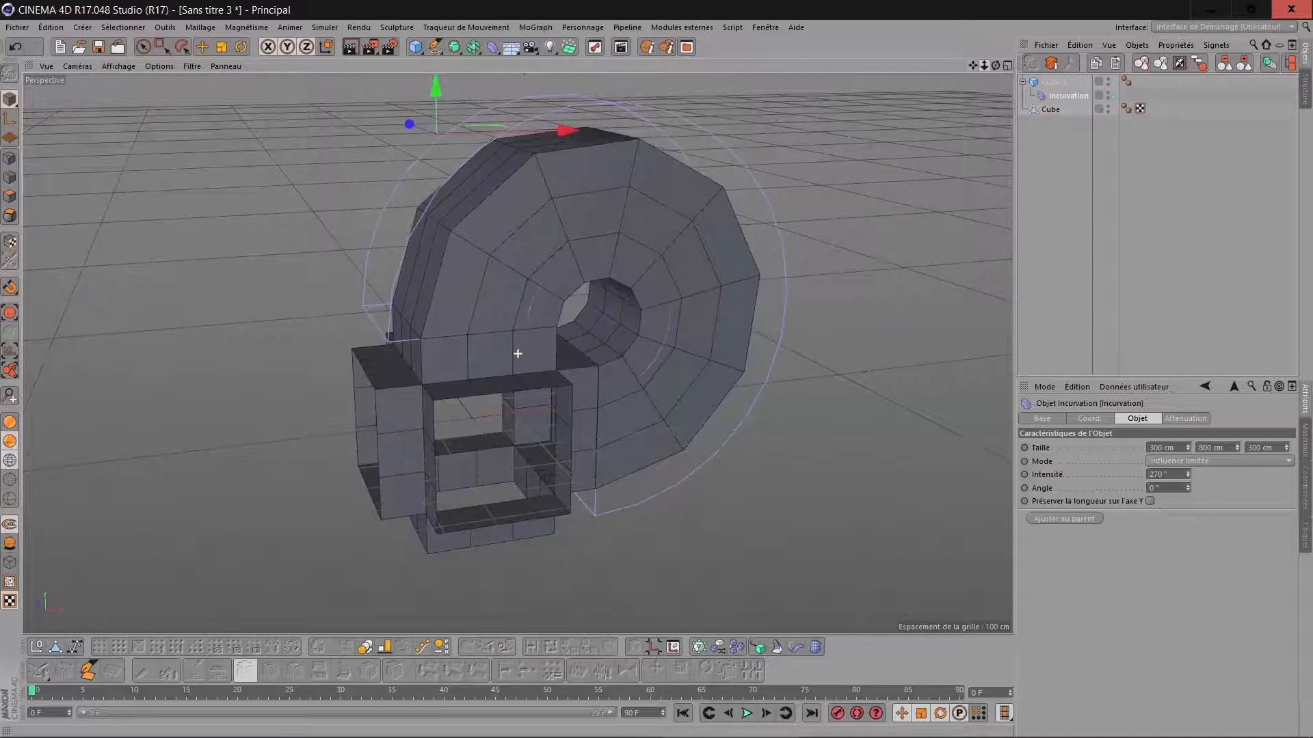
{"action": "left_click", "coordinate": [493, 47]}
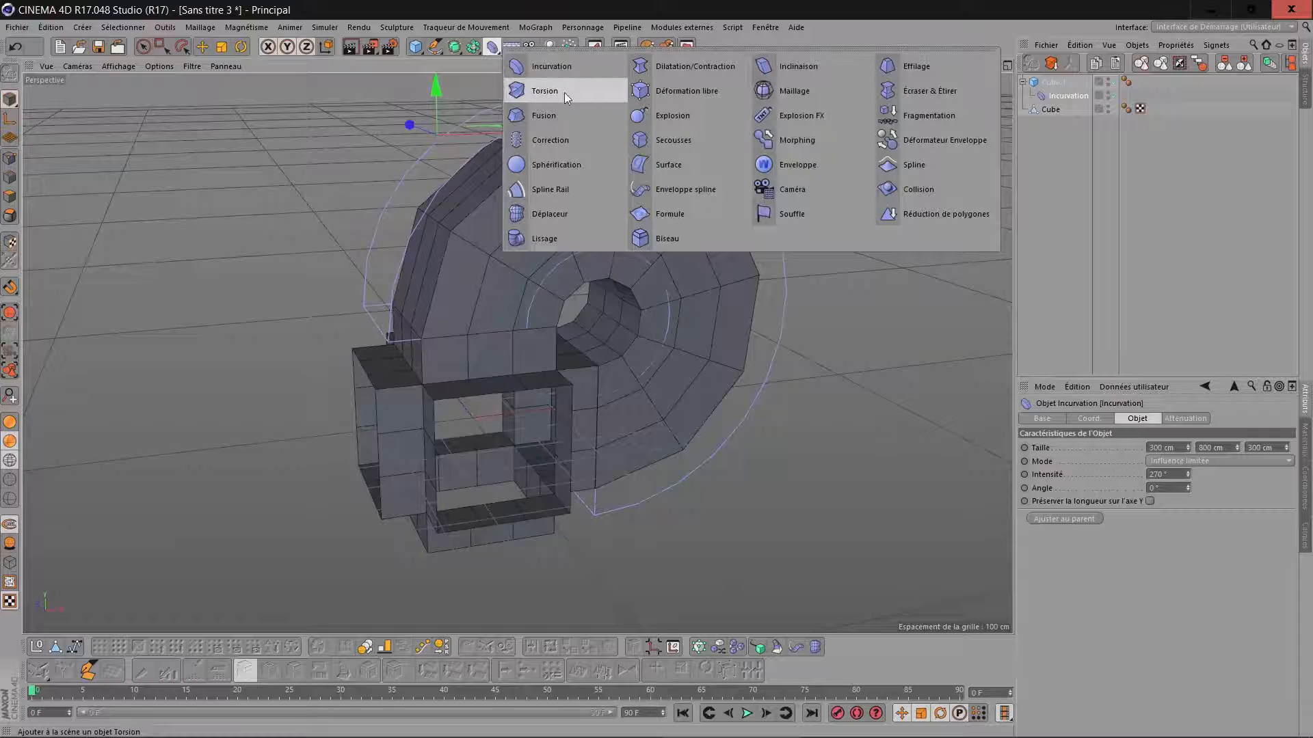
{"action": "left_click", "coordinate": [548, 100]}
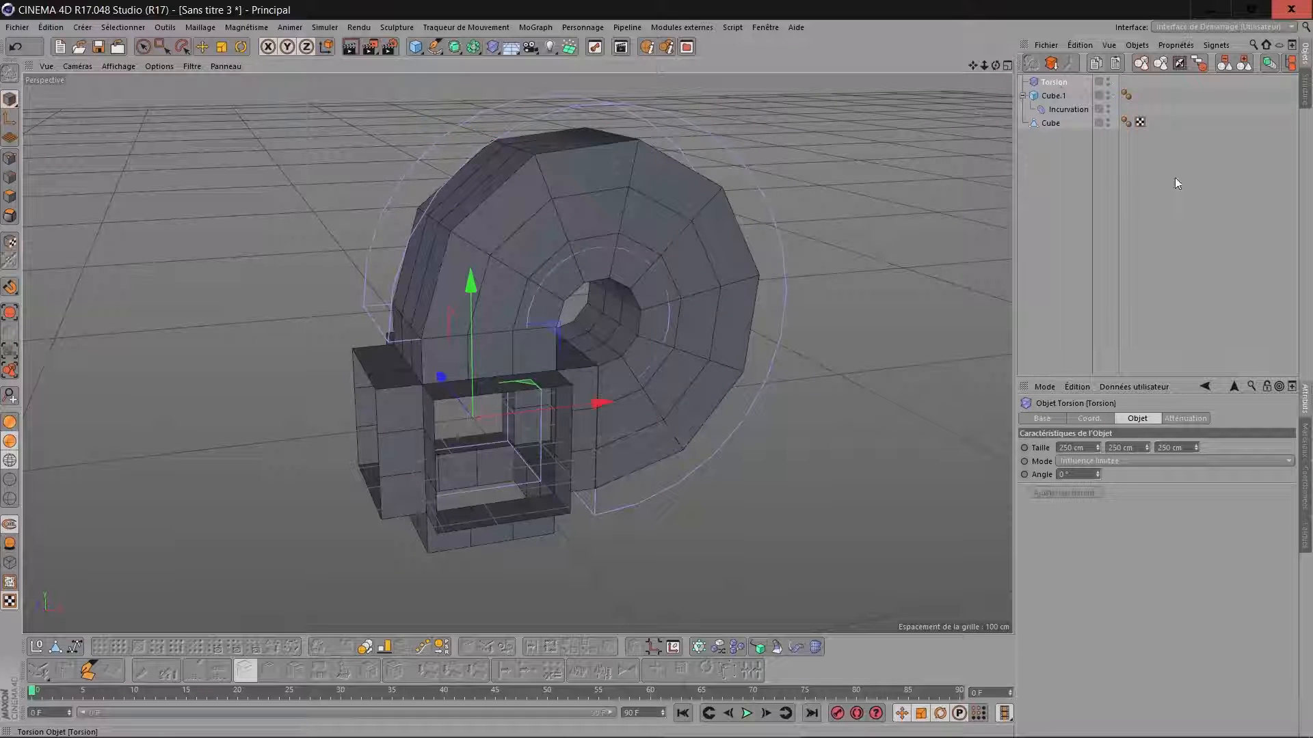
Set the twist deformer's size to 300 × 800 × 300 cm and its angle to 180°.
{"action": "left_click", "coordinate": [1092, 449]}
{"action": "type", "text": "300"}
{"action": "key", "text": "Tab"}
{"action": "type", "text": "800"}
{"action": "key", "text": "Tab"}
{"action": "type", "text": "300"}
{"action": "key", "text": "Tab"}
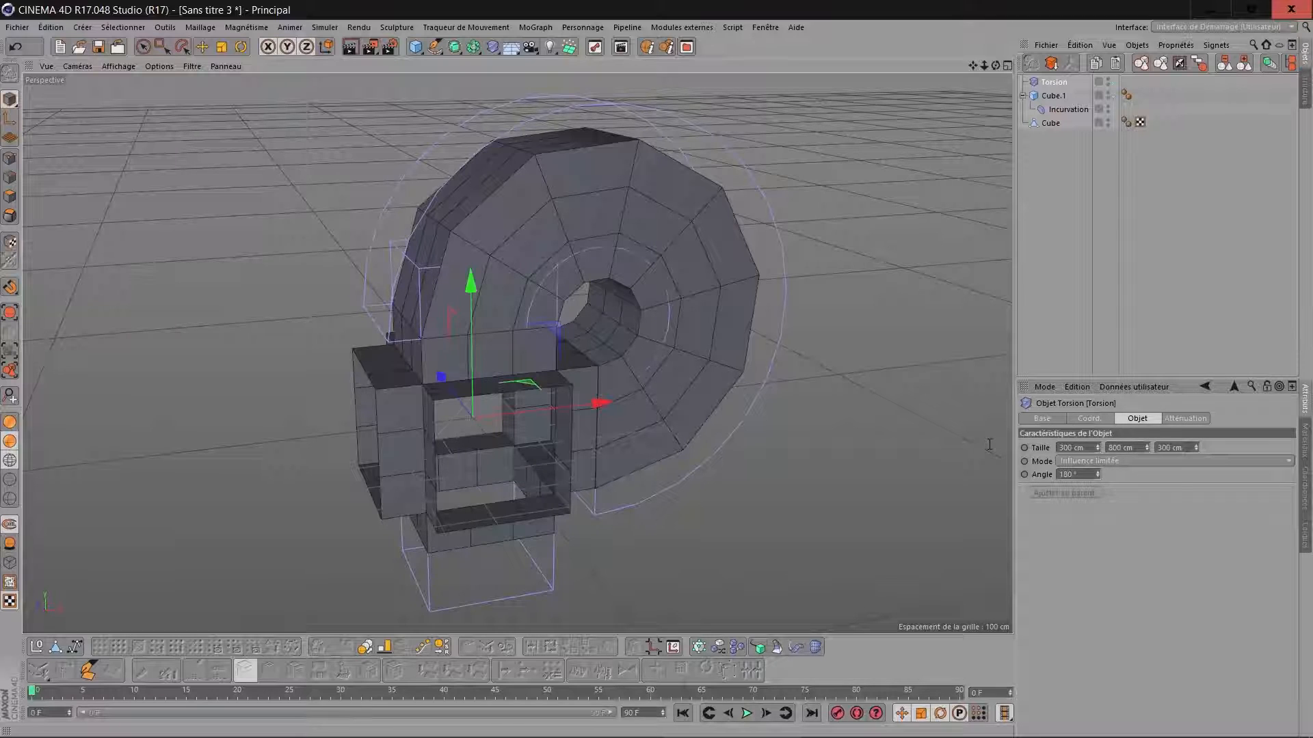
Nest the twist deformer under the second cube, above the bend deformer, and set its Y position to 0 cm.
{"action": "left_click_drag", "start_coordinate": [1058, 85], "coordinate": [1064, 101]}
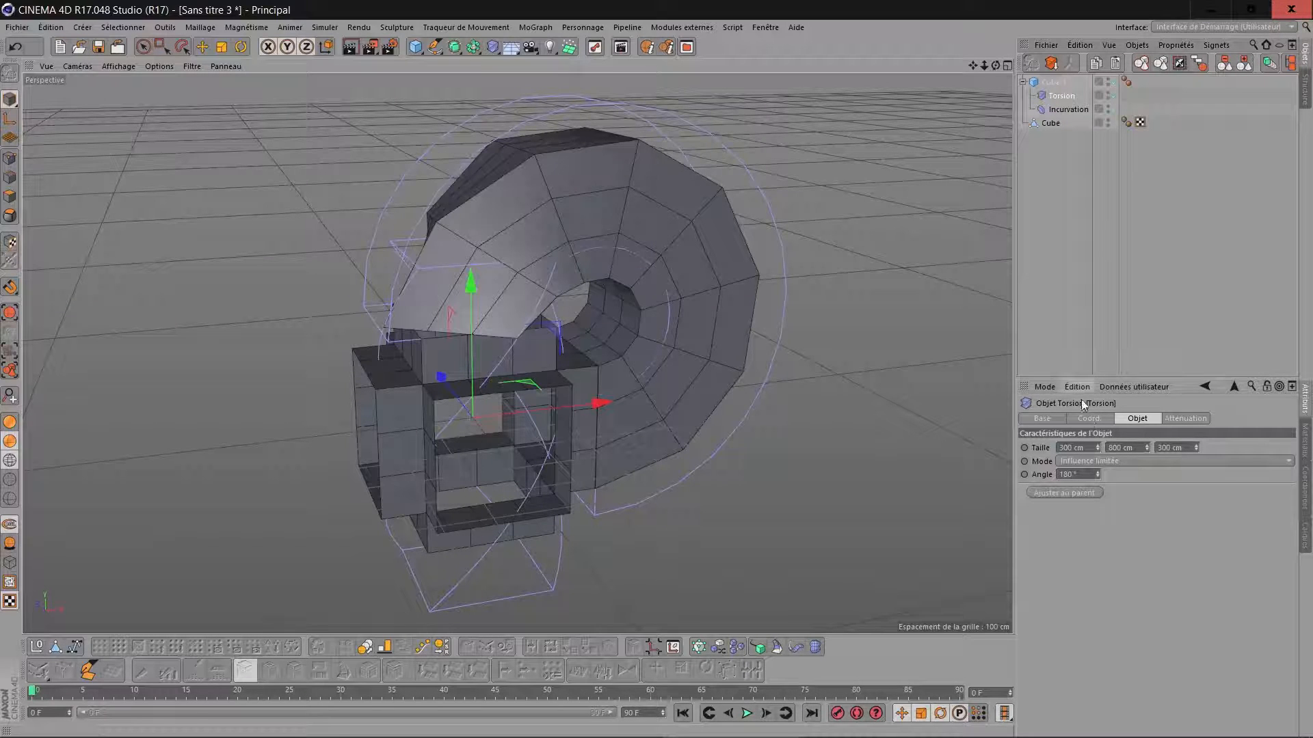
{"action": "left_click", "coordinate": [1089, 418]}
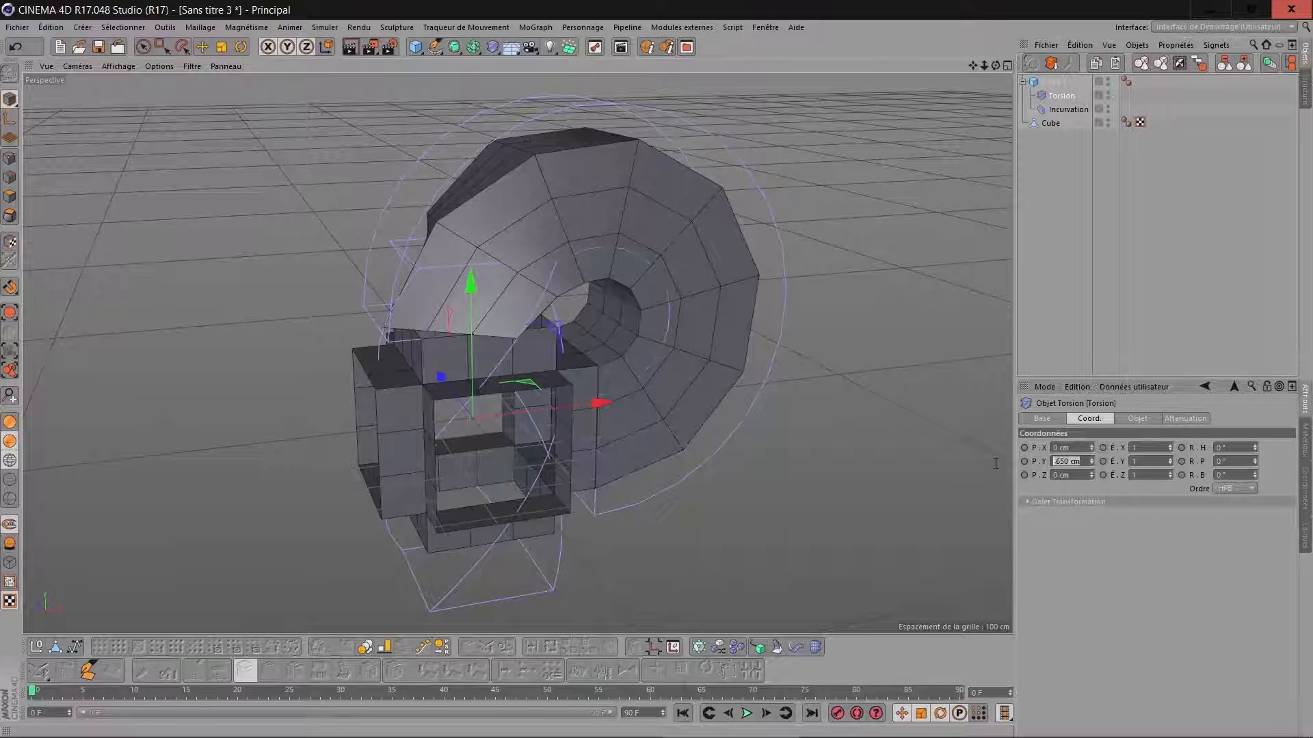
{"action": "type", "text": "0"}
{"action": "key", "text": "Return"}
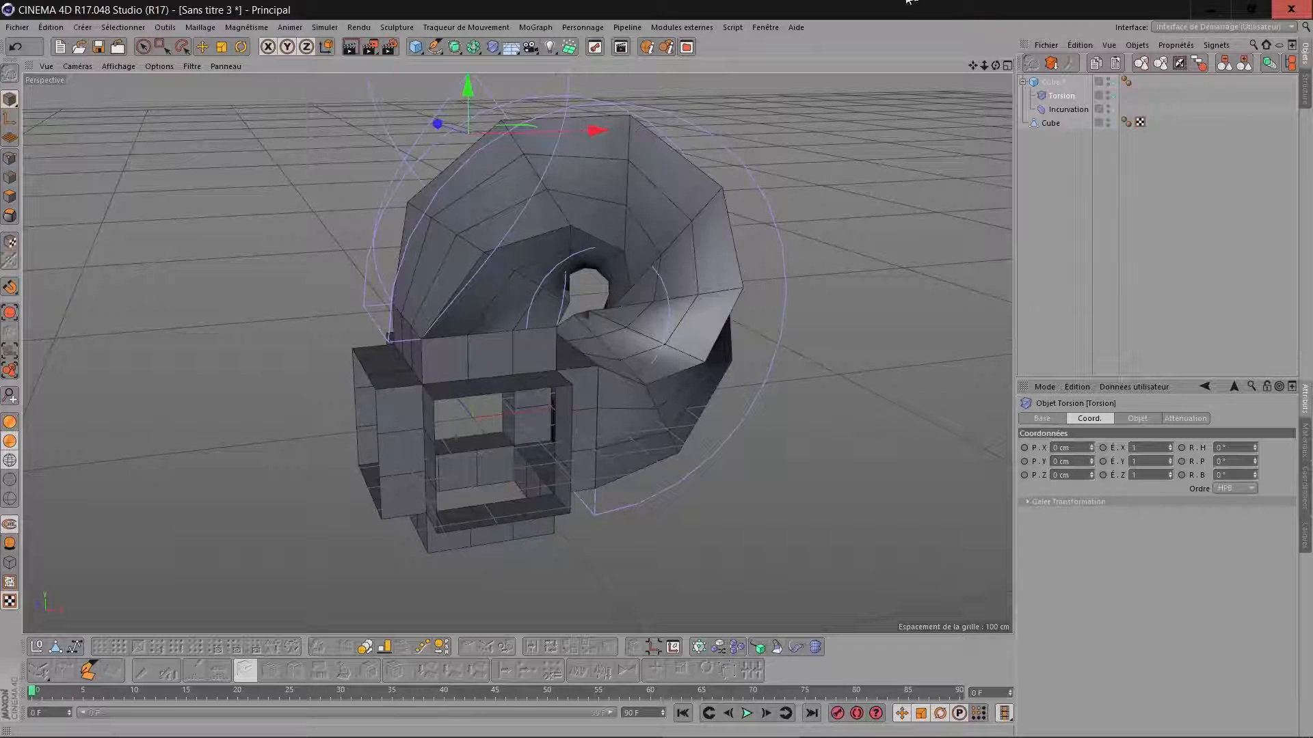
Increase the twisted second cube's Y segments to 18.
{"action": "left_click_drag", "start_coordinate": [996, 65], "coordinate": [867, 145]}
{"action": "mouse_move", "coordinate": [995, 65]}
{"action": "left_mouse_down"}
{"action": "mouse_move", "coordinate": [982, 62]}
{"action": "mouse_move", "coordinate": [994, 49]}
{"action": "left_mouse_up"}
{"action": "left_click_drag", "start_coordinate": [520, 290], "coordinate": [280, 332], "text": "alt"}
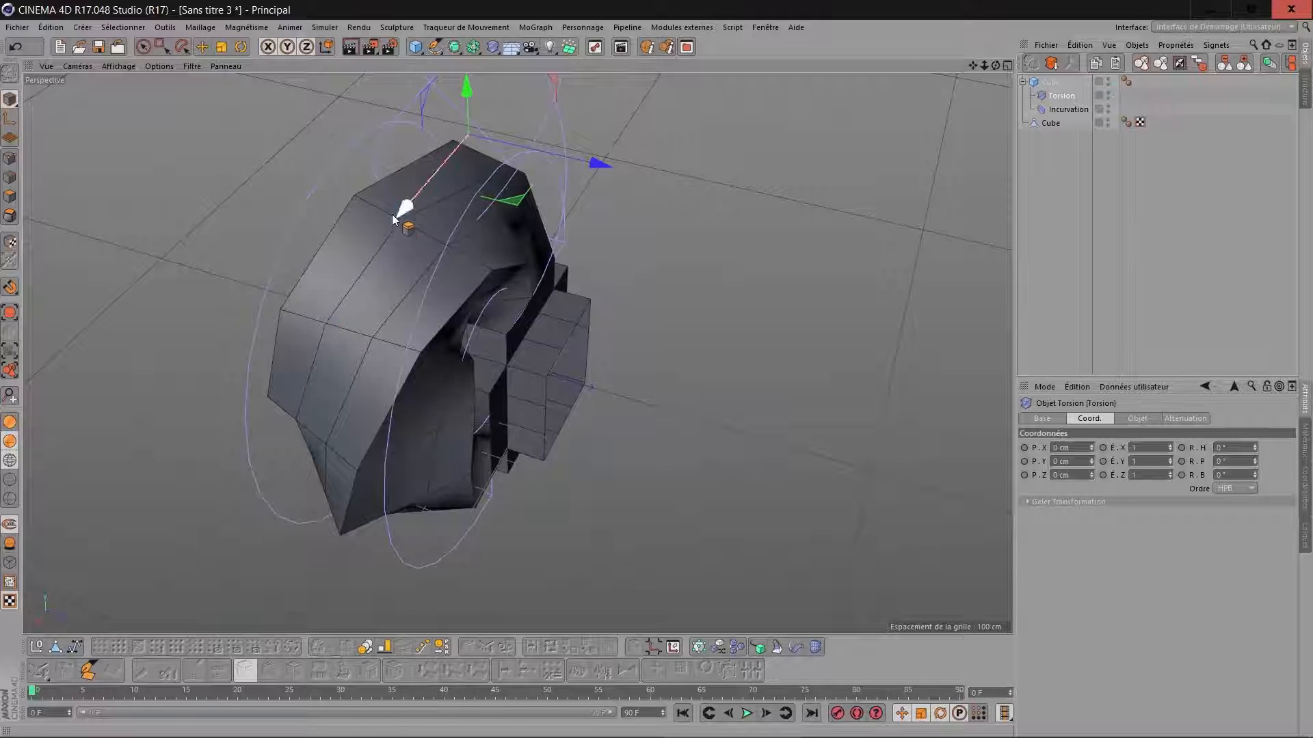
{"action": "left_click_drag", "start_coordinate": [995, 65], "coordinate": [670, 81]}
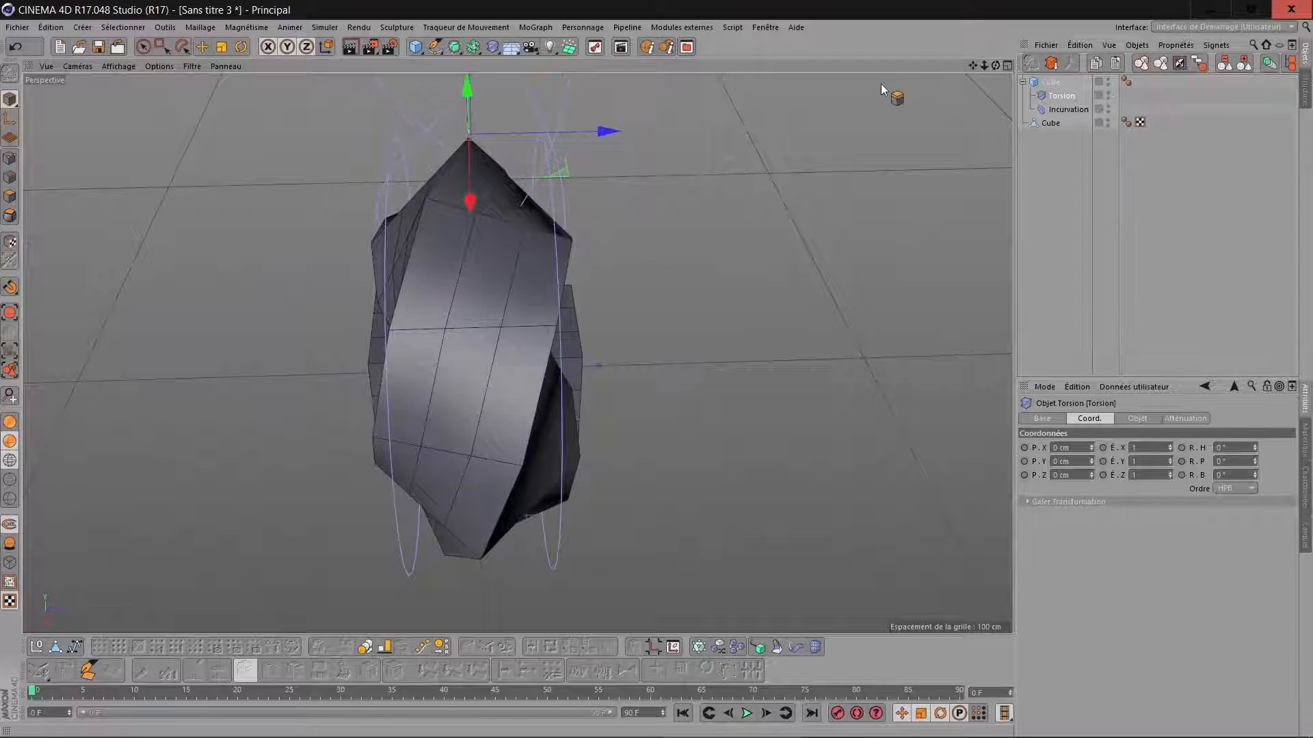
{"action": "left_click", "coordinate": [1053, 129]}
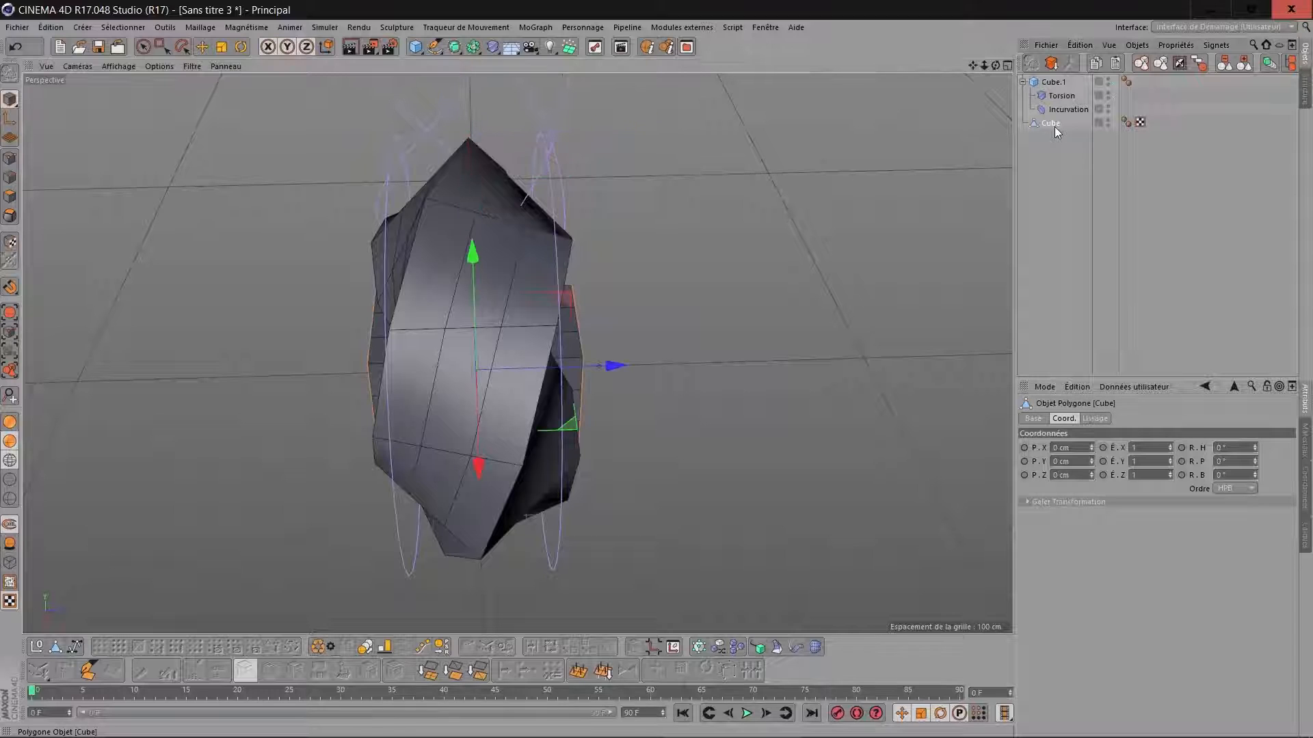
{"action": "left_click", "coordinate": [1053, 83]}
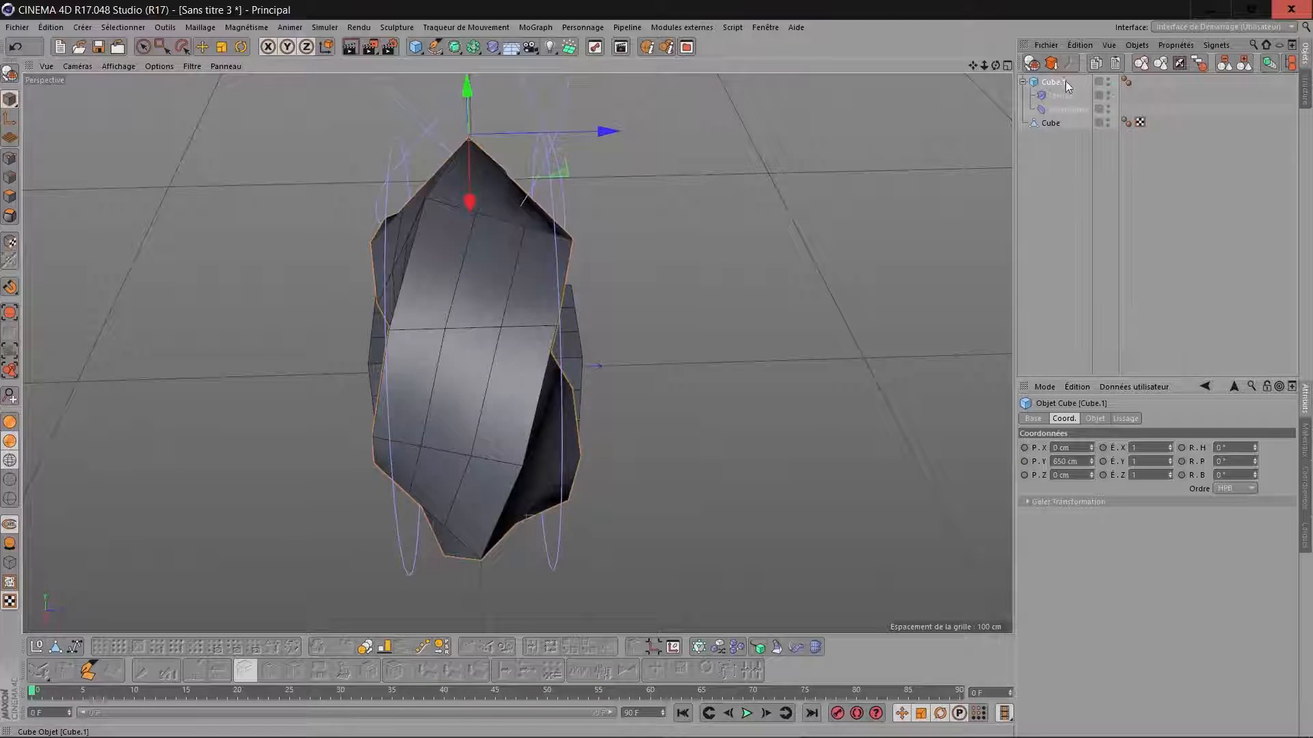
{"action": "left_click", "coordinate": [1096, 418]}
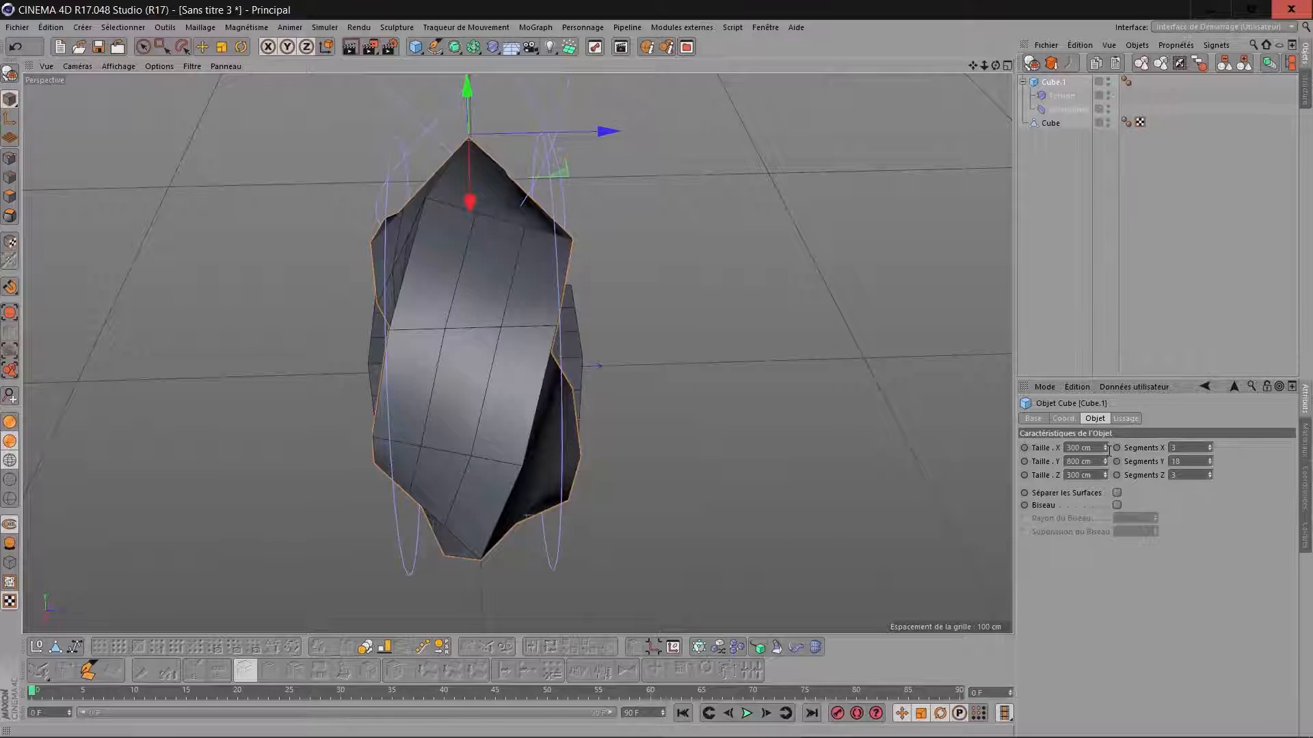
{"action": "left_click_drag", "start_coordinate": [1210, 462], "coordinate": [1209, 456]}
Convert the twisted second cube to an editable polygon object and switch to polygon mode.
{"action": "left_click_drag", "start_coordinate": [995, 67], "coordinate": [1198, 20]}
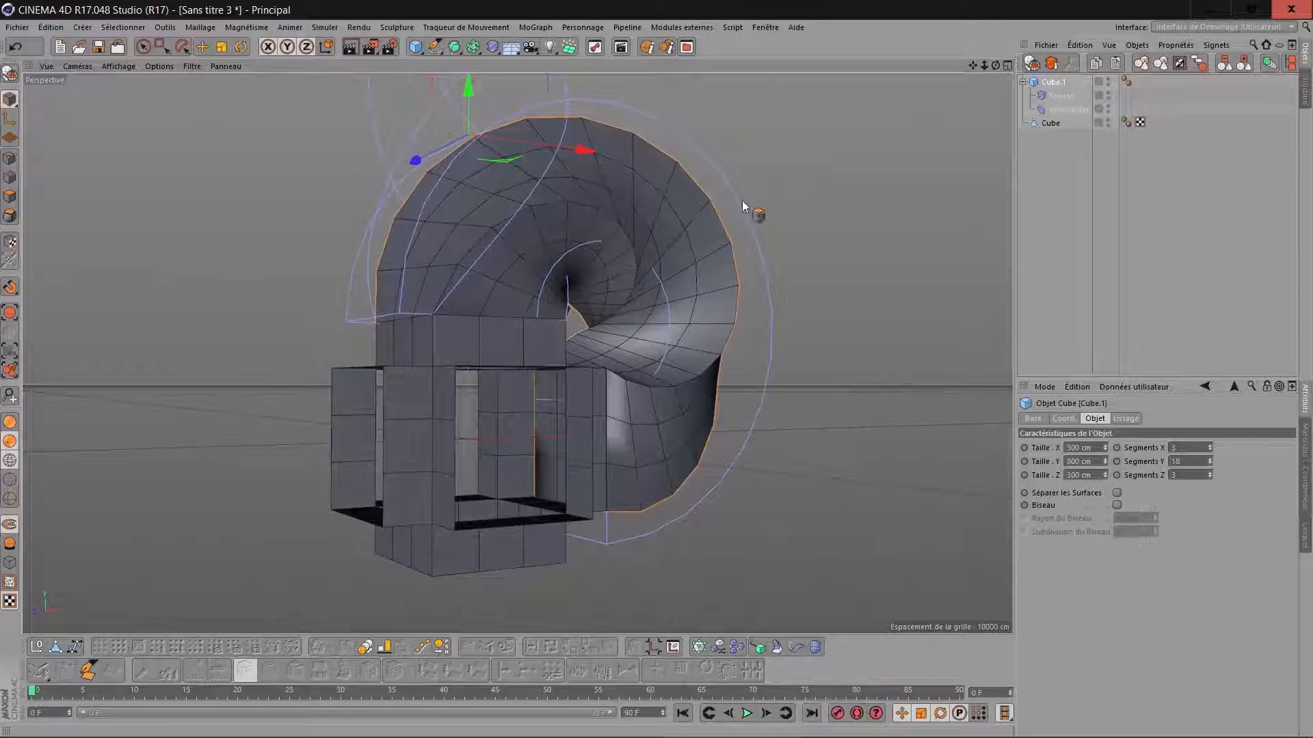
{"action": "left_click_drag", "start_coordinate": [996, 66], "coordinate": [975, 66]}
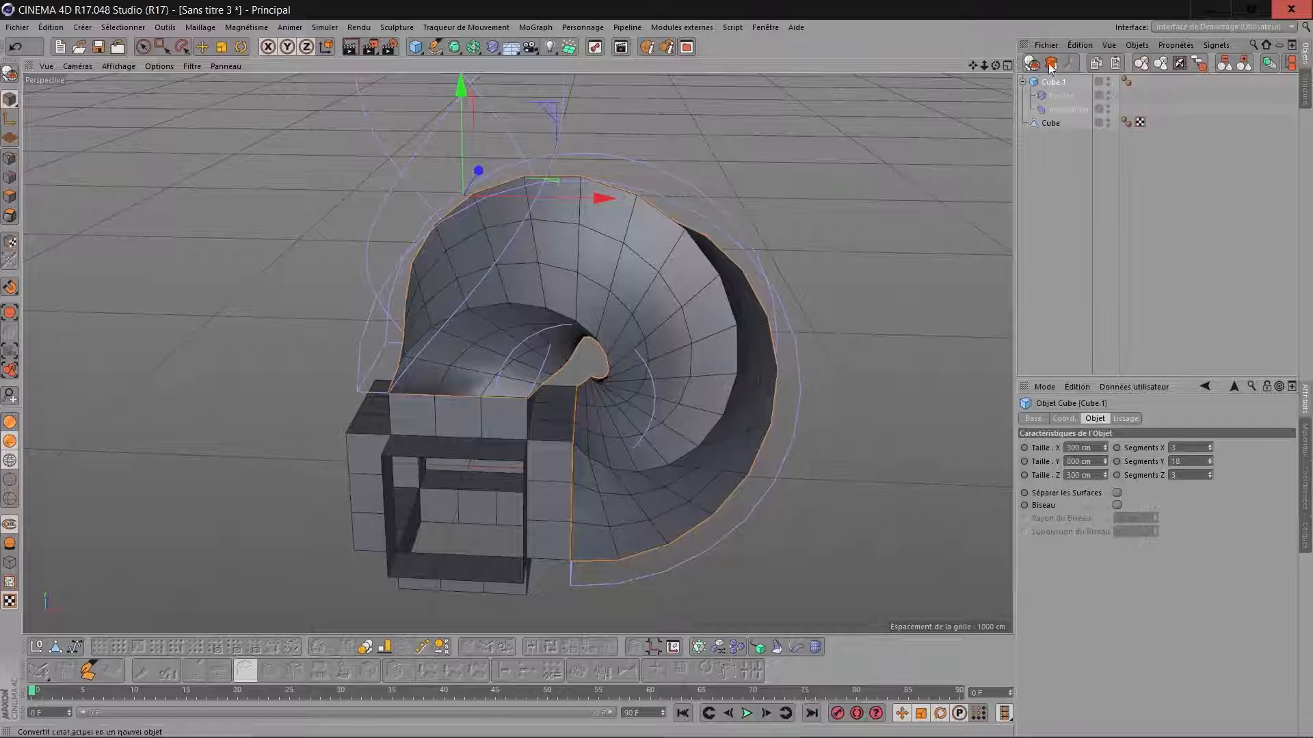
{"action": "left_click", "coordinate": [1034, 65]}
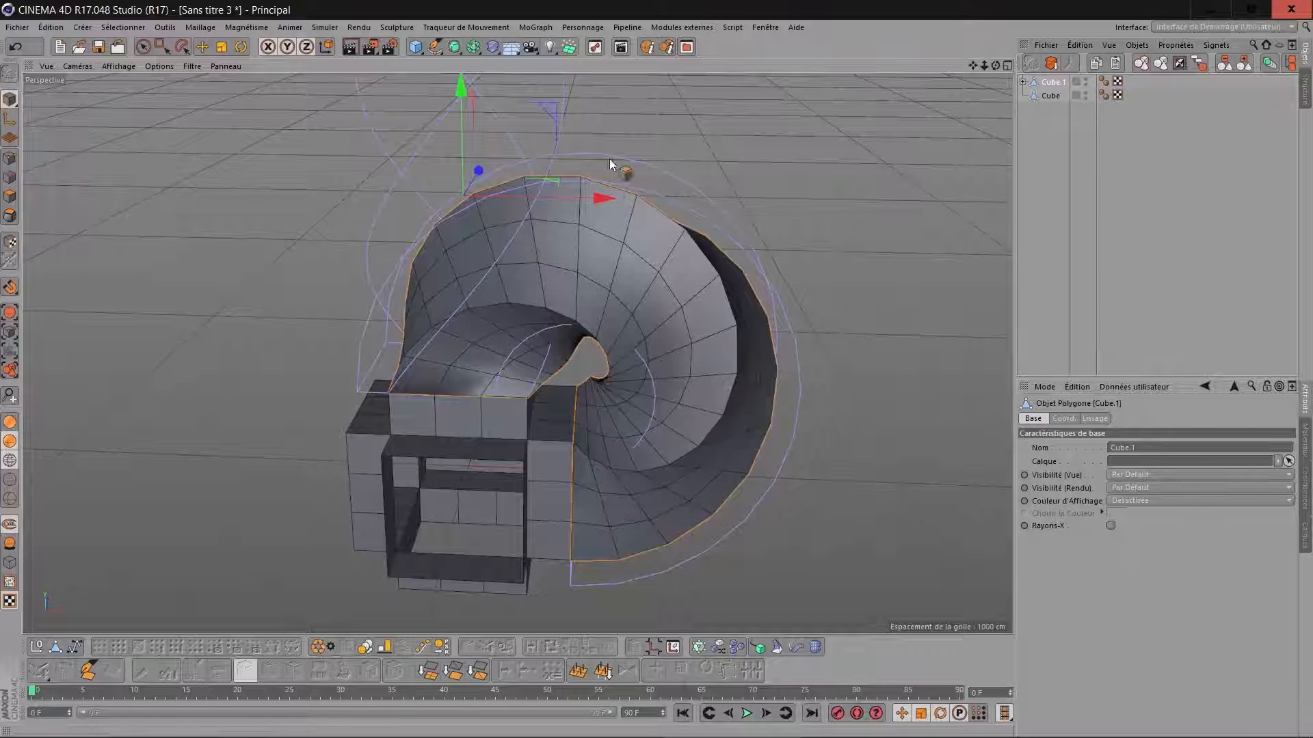
{"action": "left_click", "coordinate": [11, 196]}
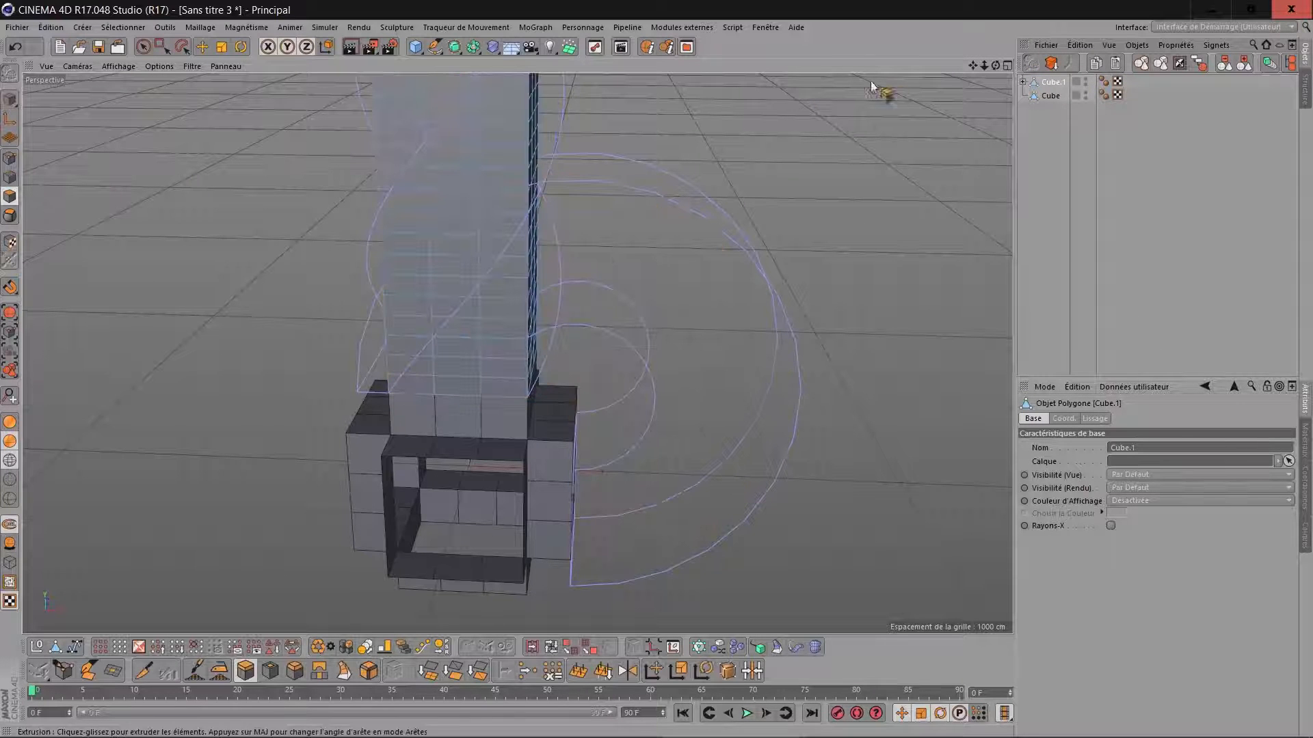
Select all the polygons of the tall box's top end with the brush selection and delete them.
{"action": "left_click_drag", "start_coordinate": [978, 65], "coordinate": [981, 64]}
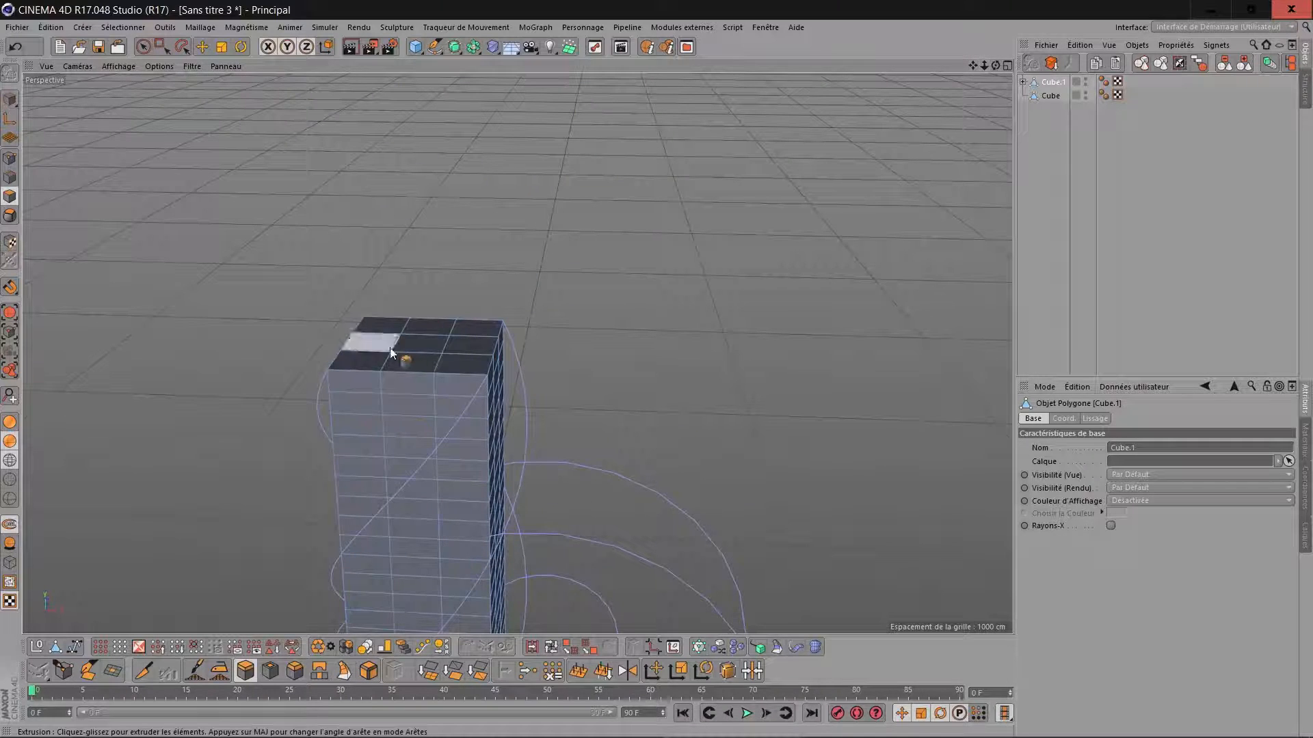
{"action": "left_click", "coordinate": [143, 46]}
{"action": "mouse_move", "coordinate": [391, 336]}
{"action": "left_mouse_down"}
{"action": "mouse_move", "coordinate": [382, 346]}
{"action": "mouse_move", "coordinate": [423, 367]}
{"action": "left_mouse_up"}
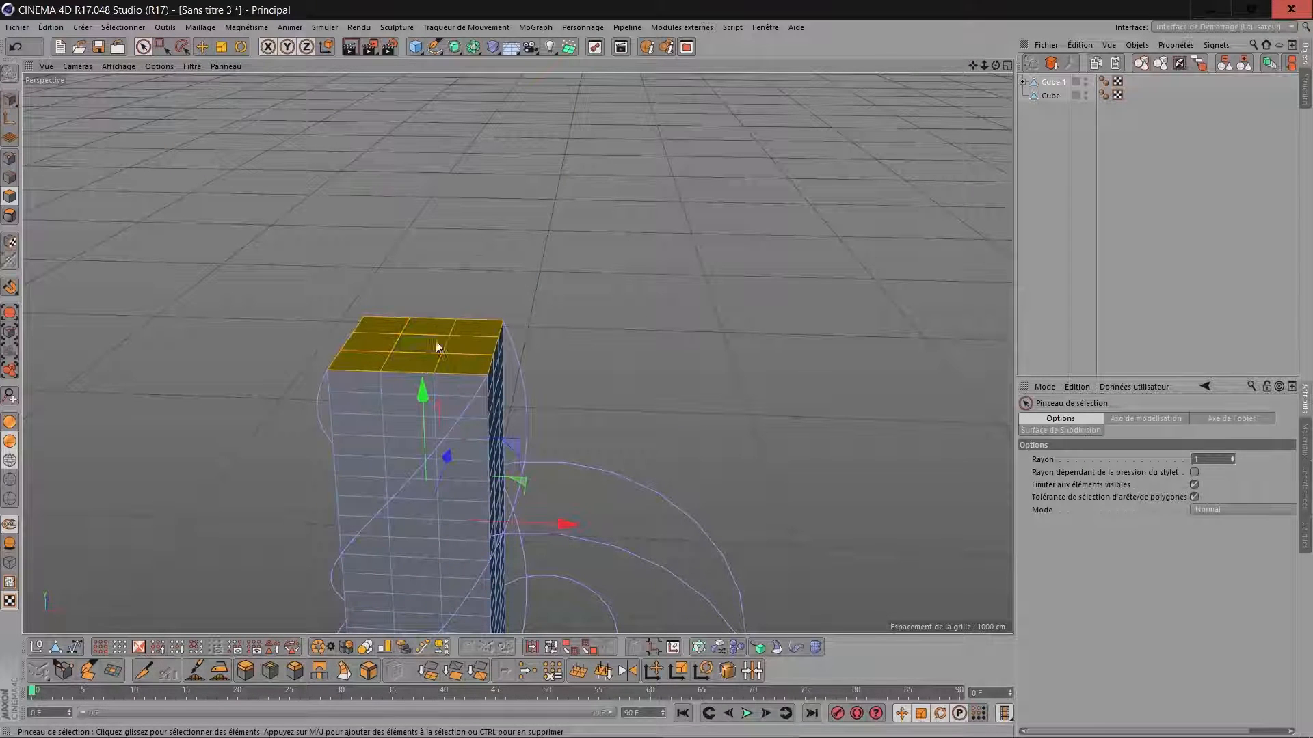
{"action": "key", "text": "Delete"}
Delete all the polygons of the tall box's bottom end and return to model mode.
{"action": "left_click_drag", "start_coordinate": [993, 65], "coordinate": [947, 154]}
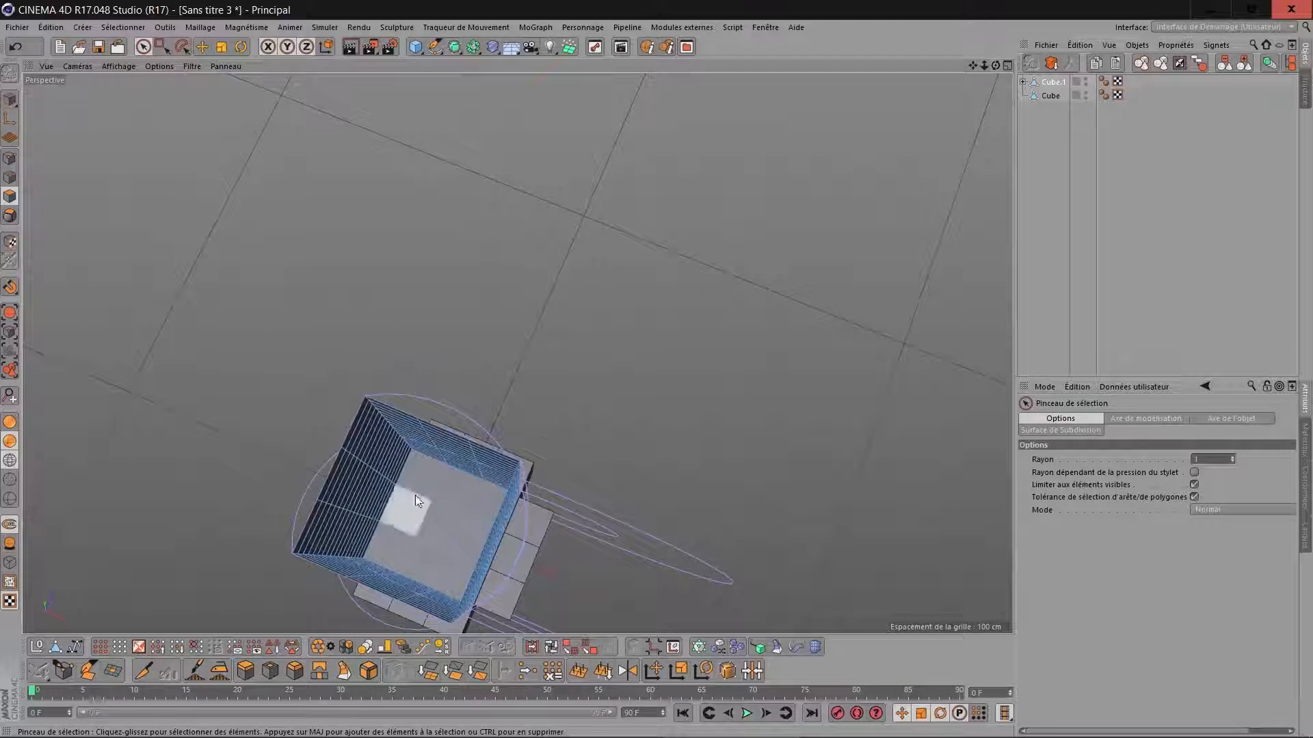
{"action": "left_click", "coordinate": [416, 487]}
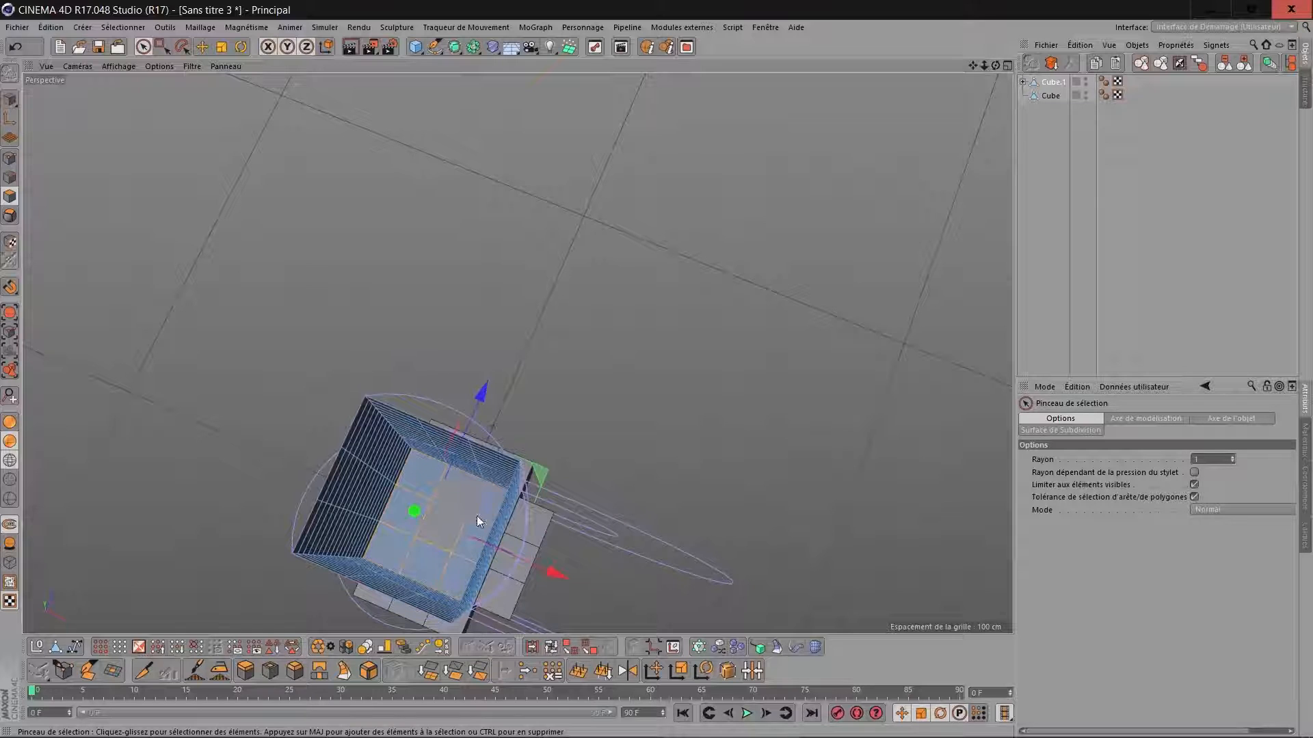
{"action": "key", "text": "Delete"}
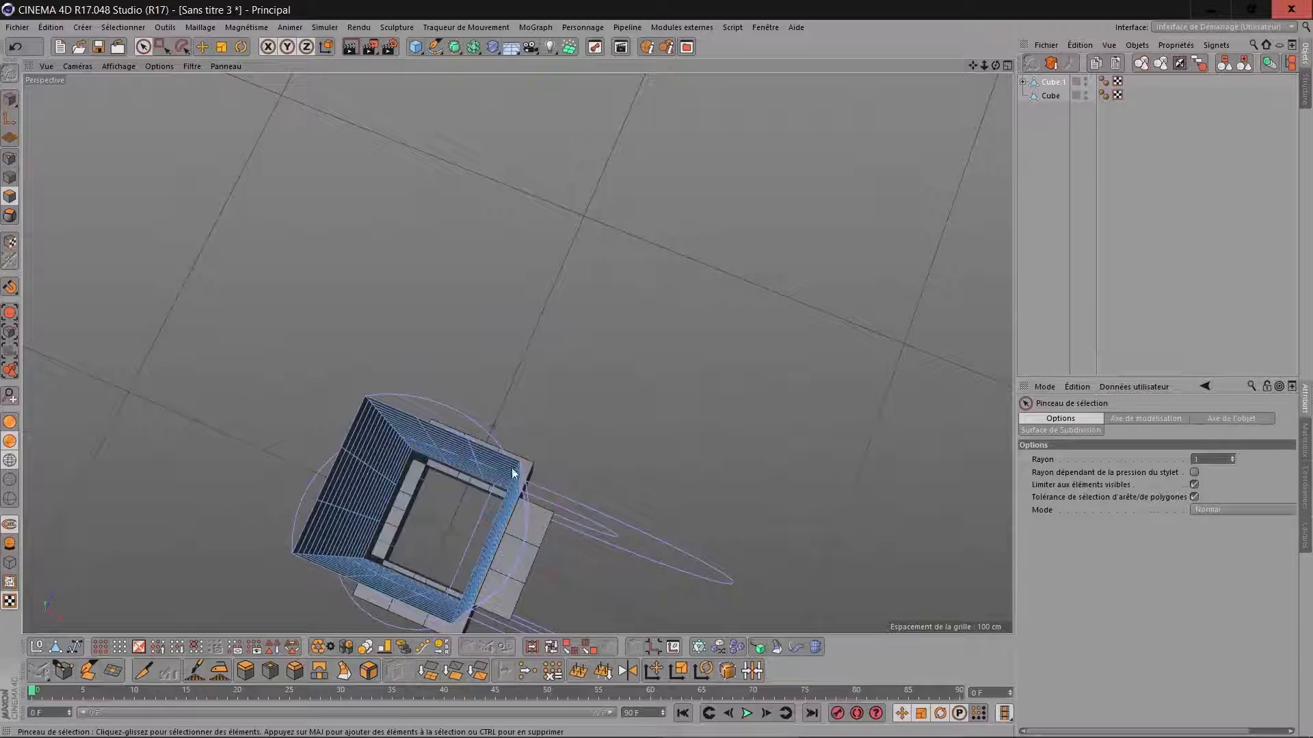
{"action": "left_click_drag", "start_coordinate": [996, 65], "coordinate": [940, 112]}
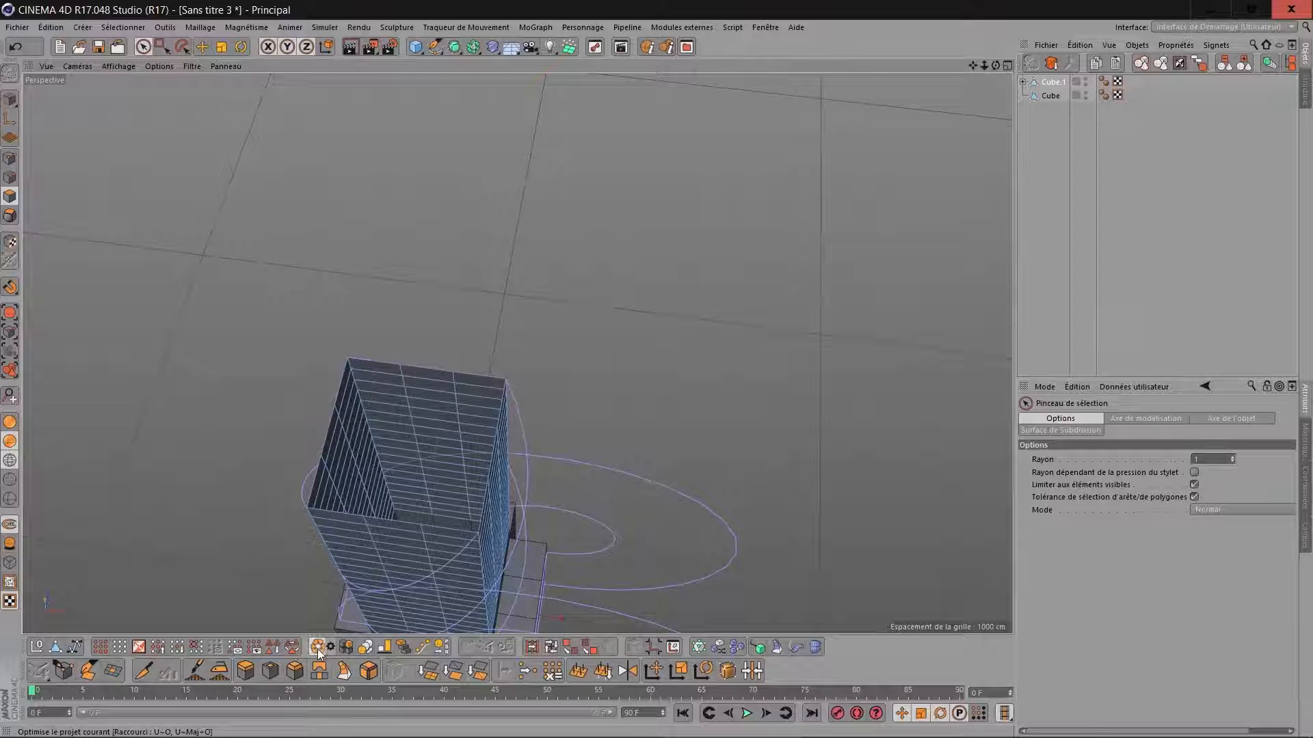
{"action": "left_click", "coordinate": [9, 100]}
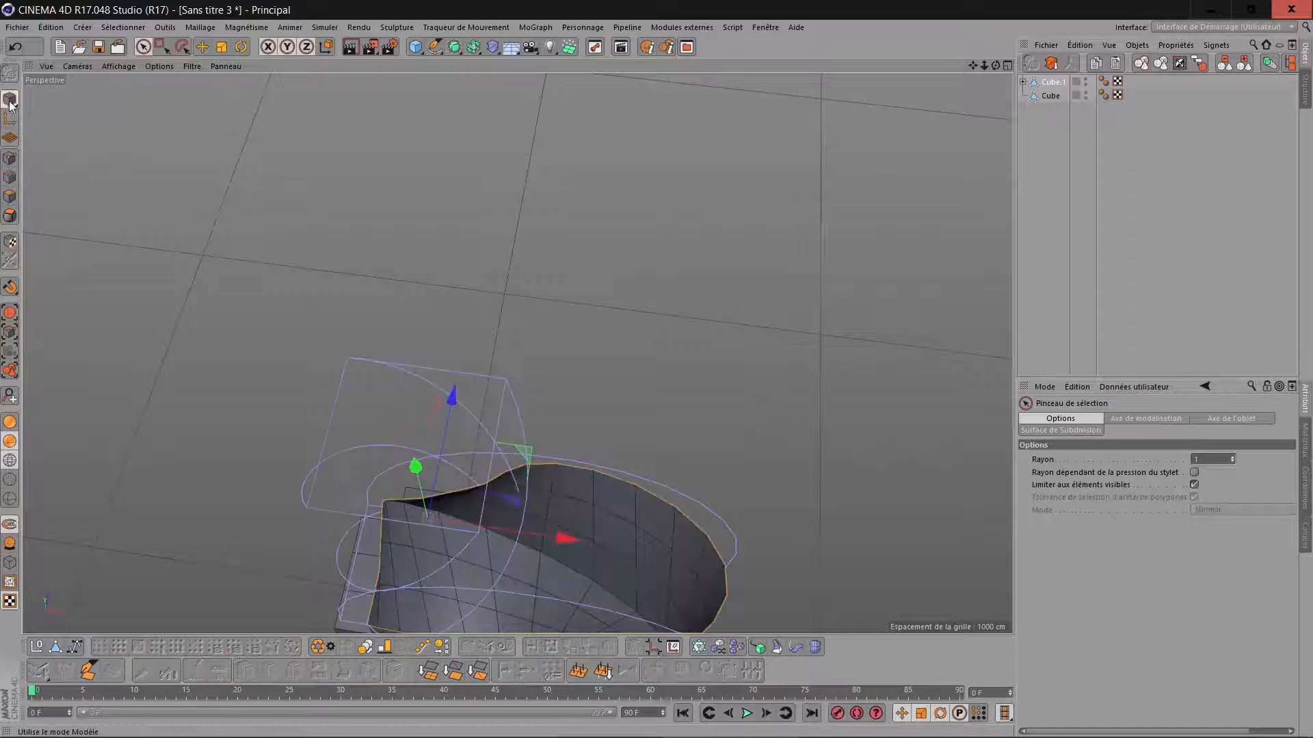
Add a null object and nest the bent, twisted box with its deformers under it.
{"action": "left_click_drag", "start_coordinate": [974, 64], "coordinate": [972, 14]}
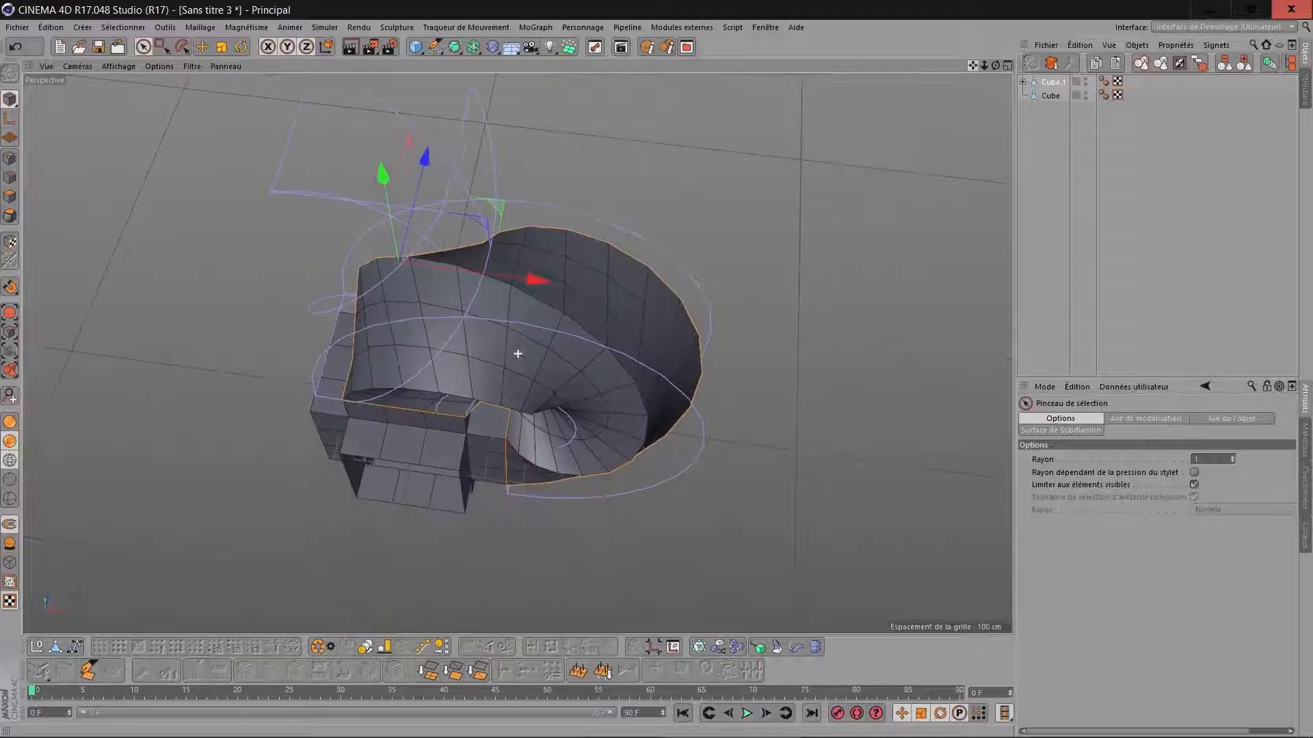
{"action": "left_click_drag", "start_coordinate": [996, 66], "coordinate": [947, 103]}
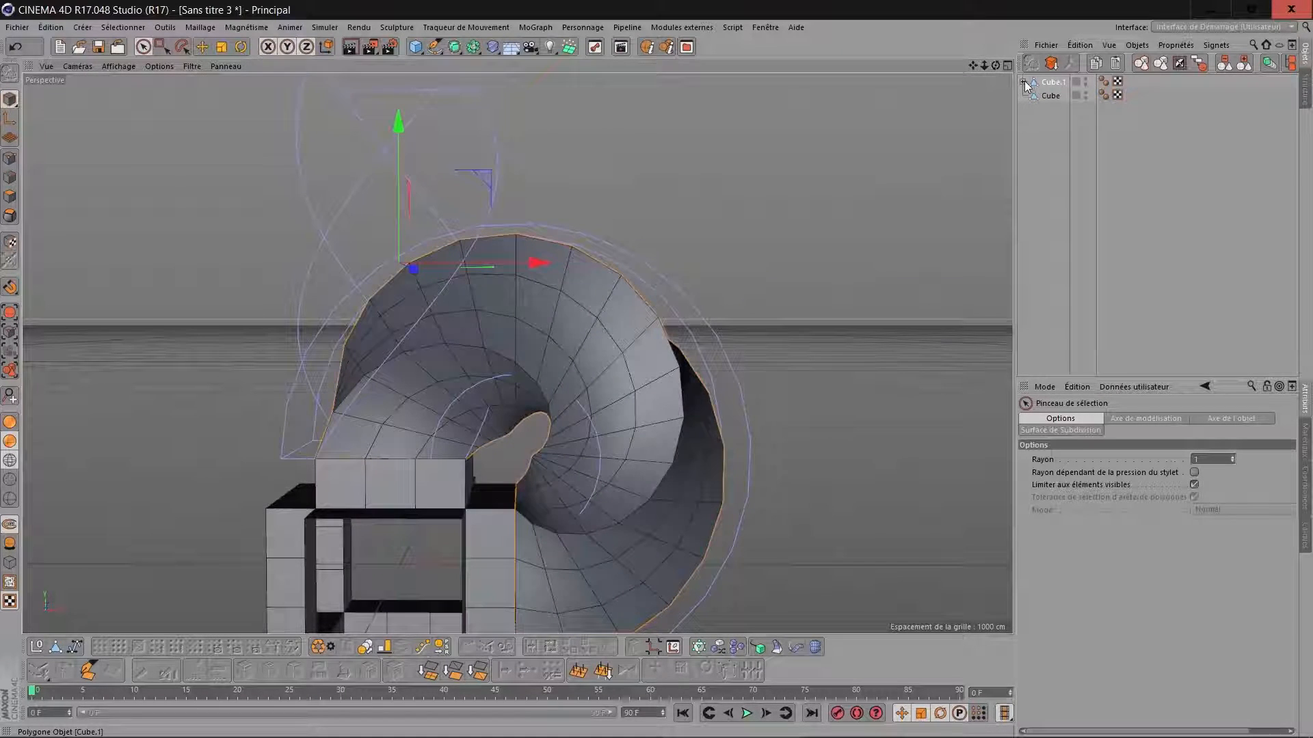
{"action": "left_click", "coordinate": [1023, 82]}
{"action": "left_click_drag", "start_coordinate": [973, 65], "coordinate": [950, 84]}
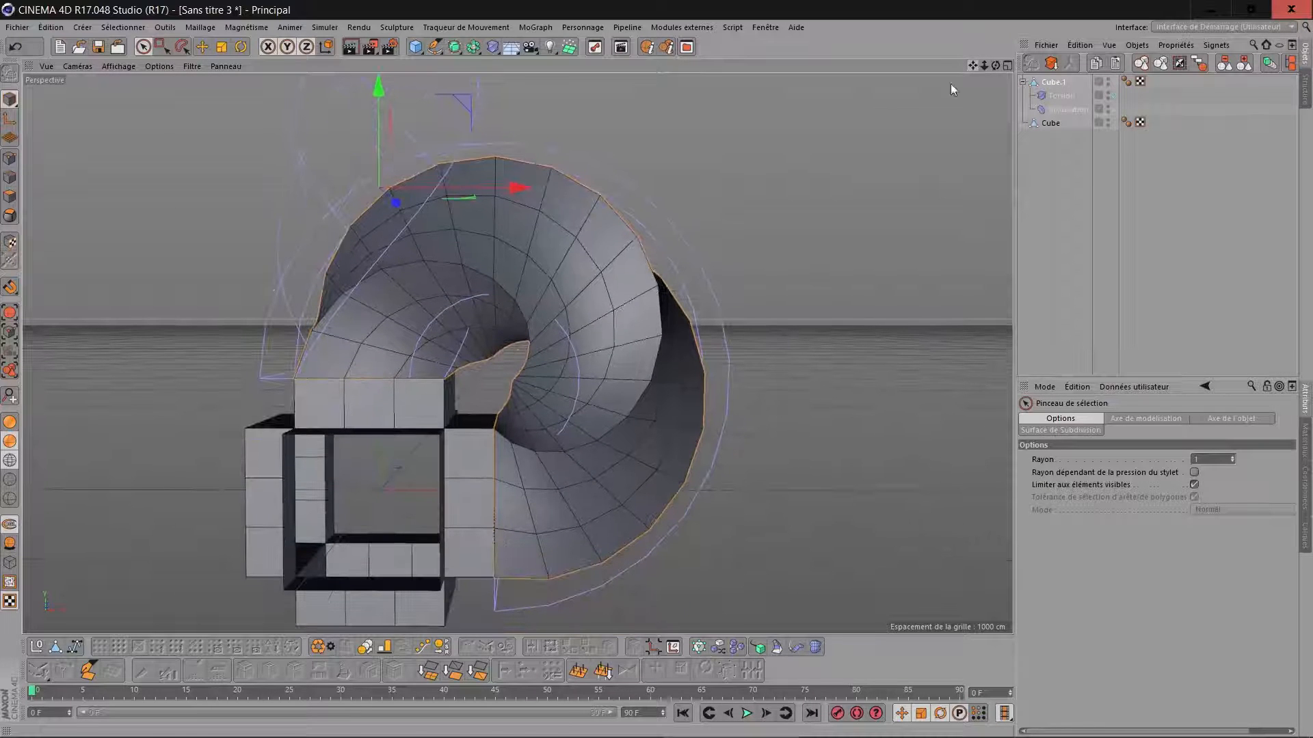
{"action": "left_click", "coordinate": [36, 647]}
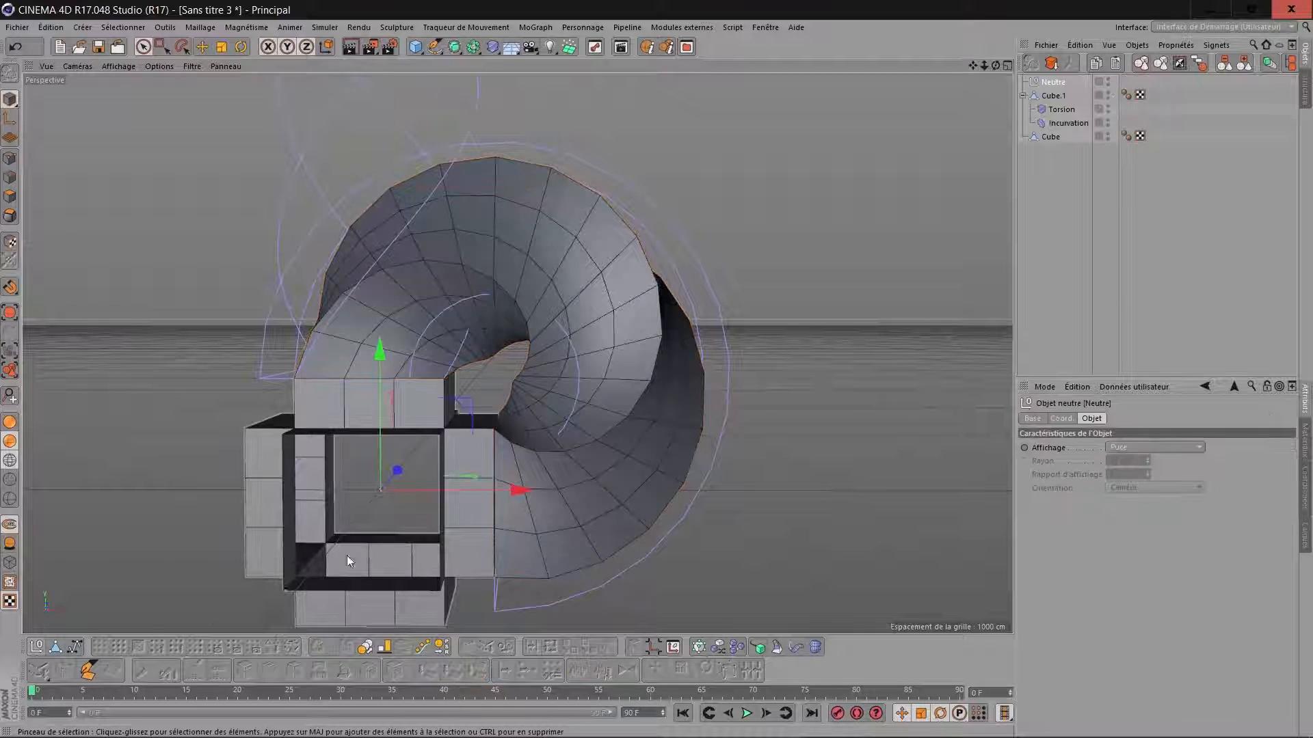
{"action": "left_click_drag", "start_coordinate": [996, 66], "coordinate": [994, 73]}
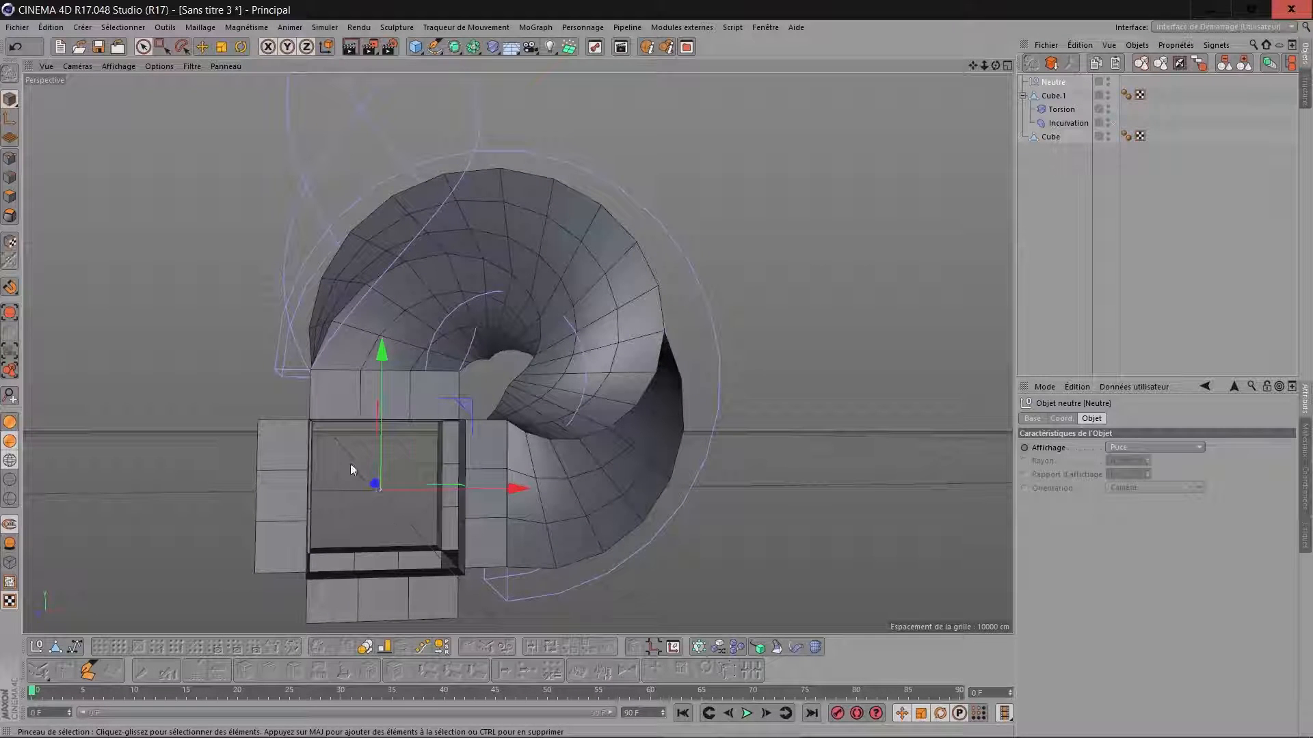
{"action": "left_click", "coordinate": [1046, 96]}
{"action": "left_click_drag", "start_coordinate": [1053, 96], "coordinate": [1052, 80]}
{"action": "left_click", "coordinate": [1053, 81]}
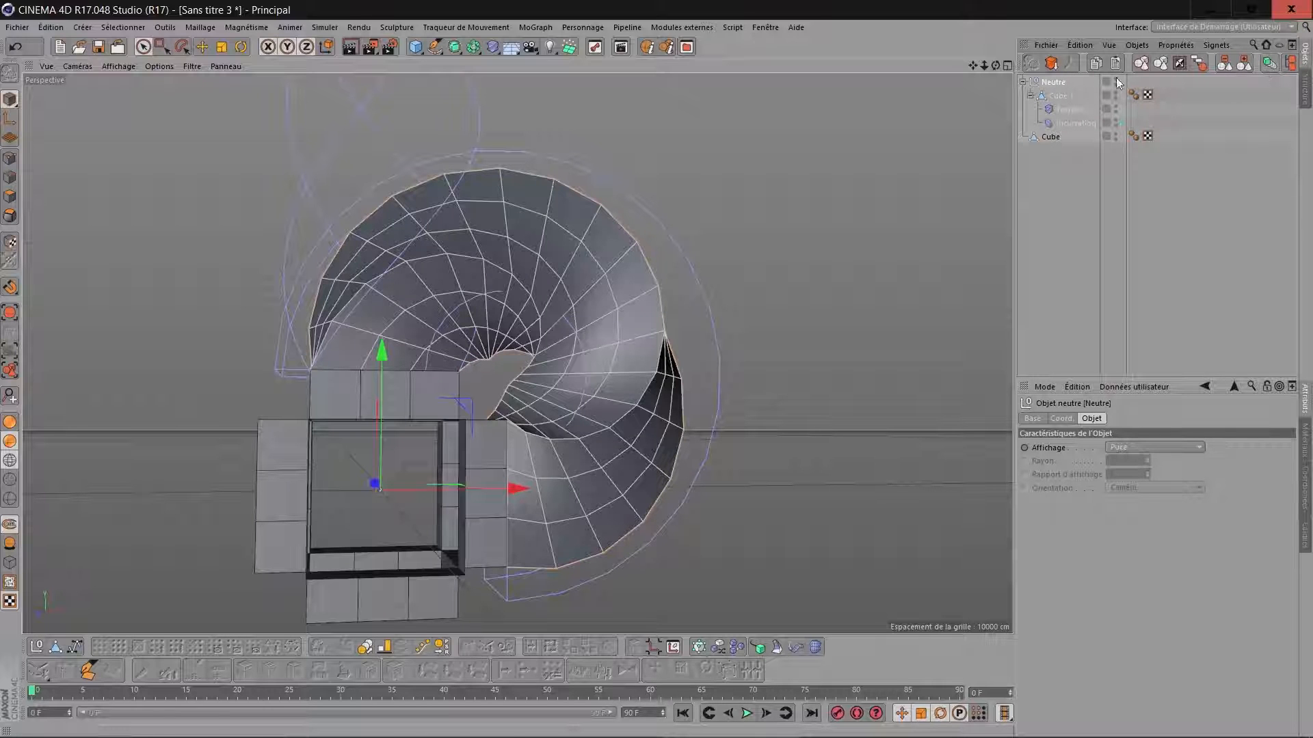
Create an instance of the null object and set the instance's pitch rotation to 90°.
{"action": "left_click", "coordinate": [474, 46]}
{"action": "left_click", "coordinate": [1271, 63]}
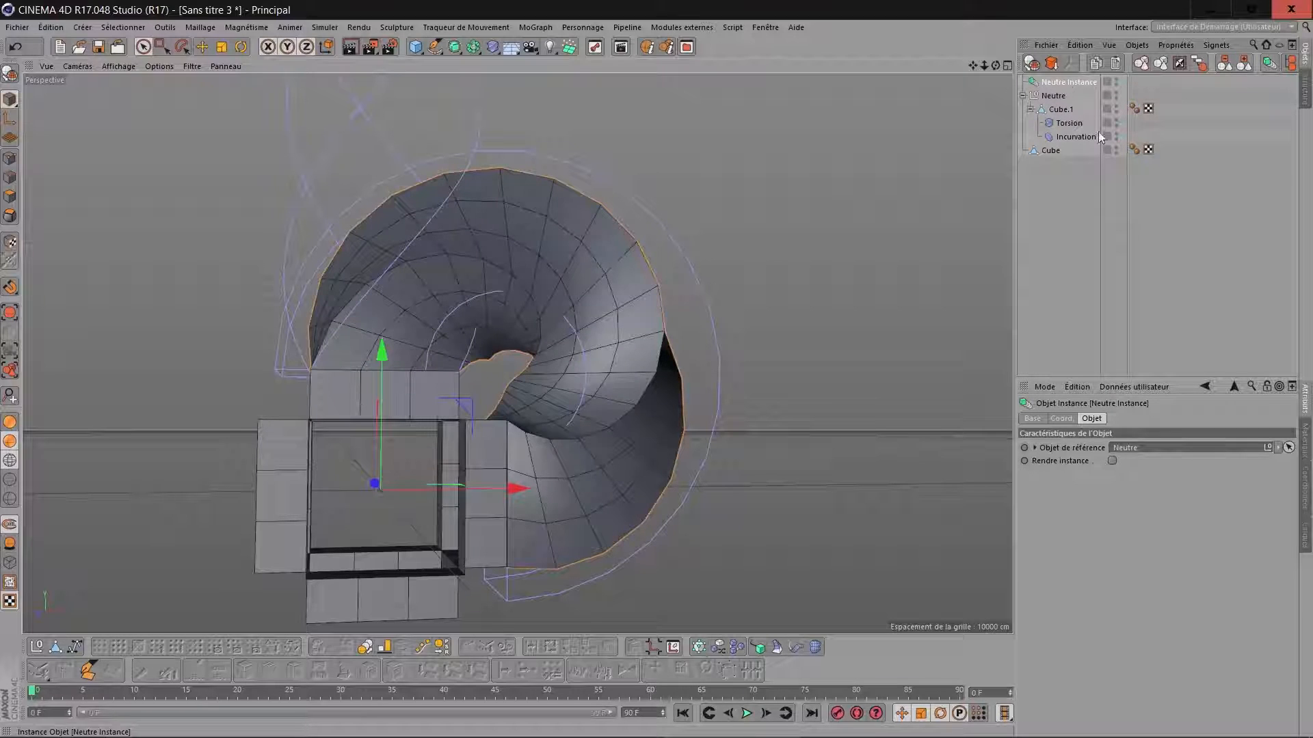
{"action": "left_click", "coordinate": [1062, 418]}
{"action": "left_click_drag", "start_coordinate": [1256, 468], "coordinate": [1289, 467]}
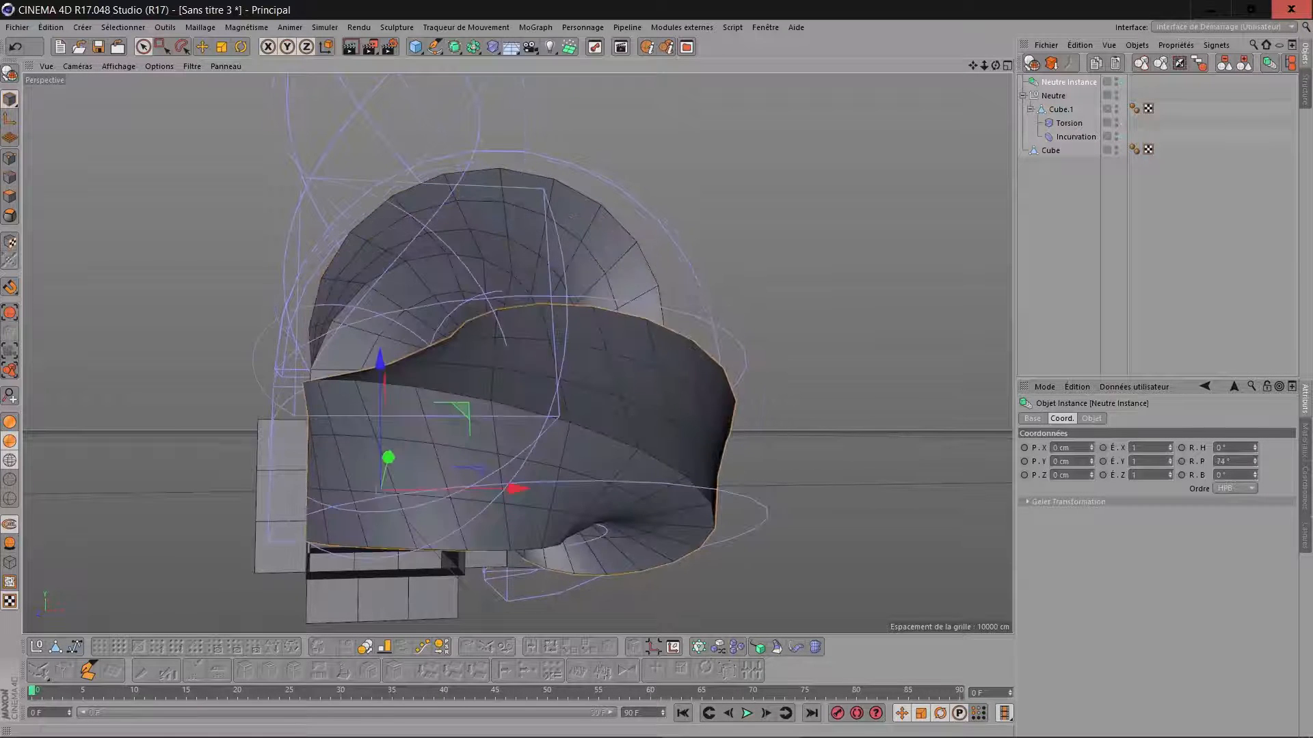
{"action": "double_click", "coordinate": [1239, 463]}
{"action": "key", "text": "Return"}
{"action": "left_click_drag", "start_coordinate": [1249, 477], "coordinate": [1205, 476]}
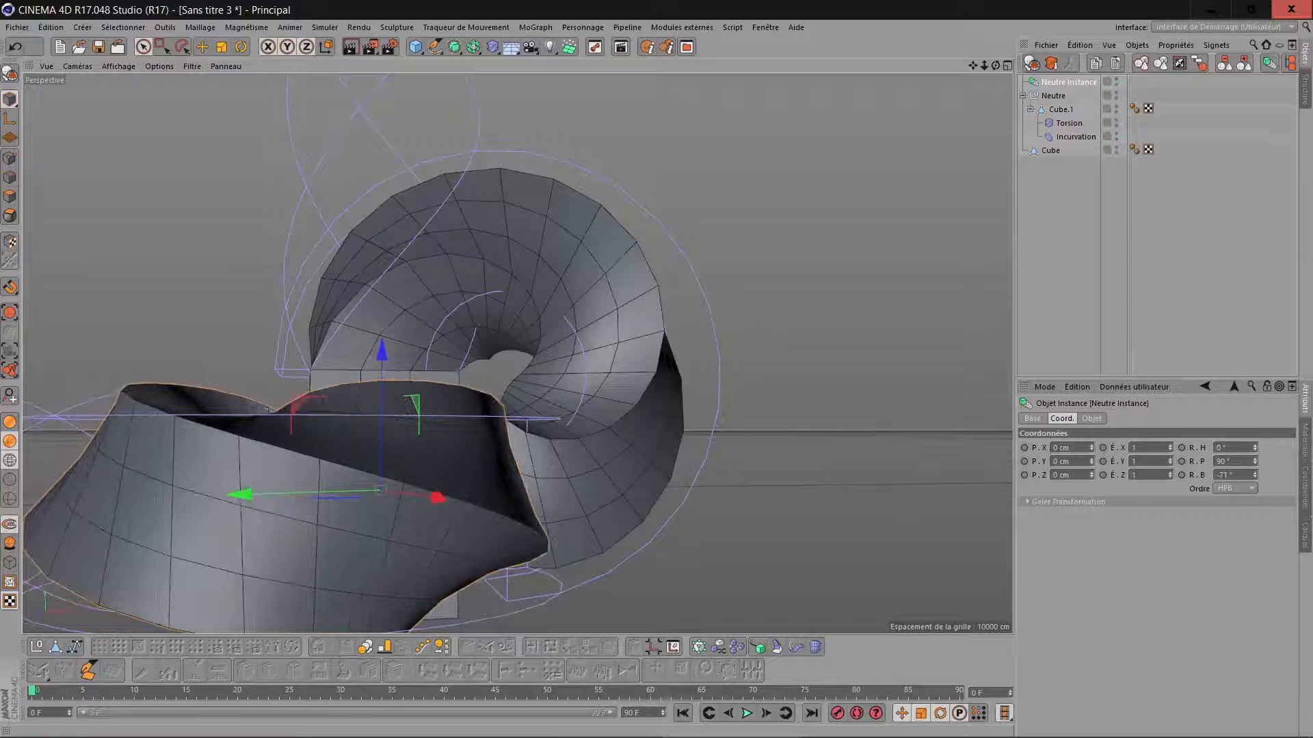
{"action": "key", "text": "ctrl+z"}
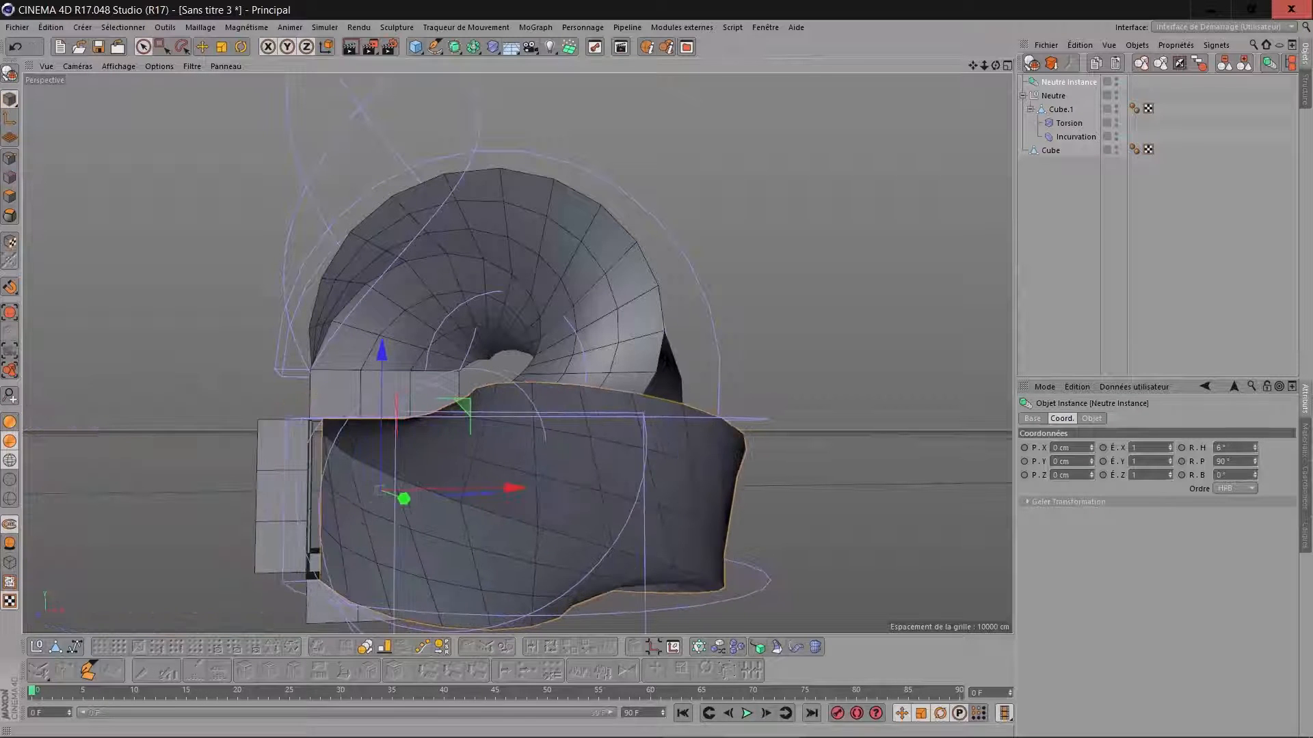
Turn the null's instance about the cube frame with the Rotate tool and set its pitch rotation to 270°.
{"action": "left_click_drag", "start_coordinate": [996, 65], "coordinate": [1046, 93]}
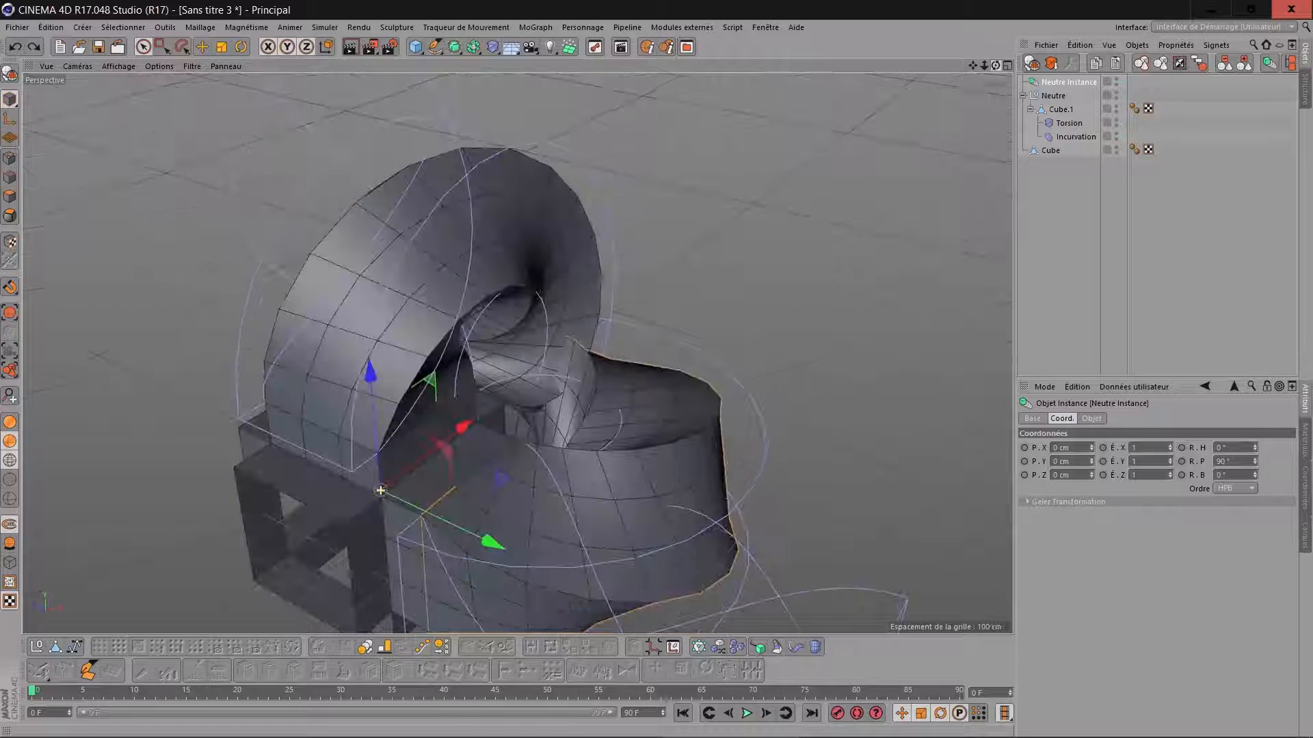
{"action": "scroll", "coordinate": [975, 93], "scroll_direction": "down", "scroll_amount": 2}
{"action": "left_click_drag", "start_coordinate": [972, 66], "coordinate": [914, 47]}
{"action": "left_click", "coordinate": [241, 47]}
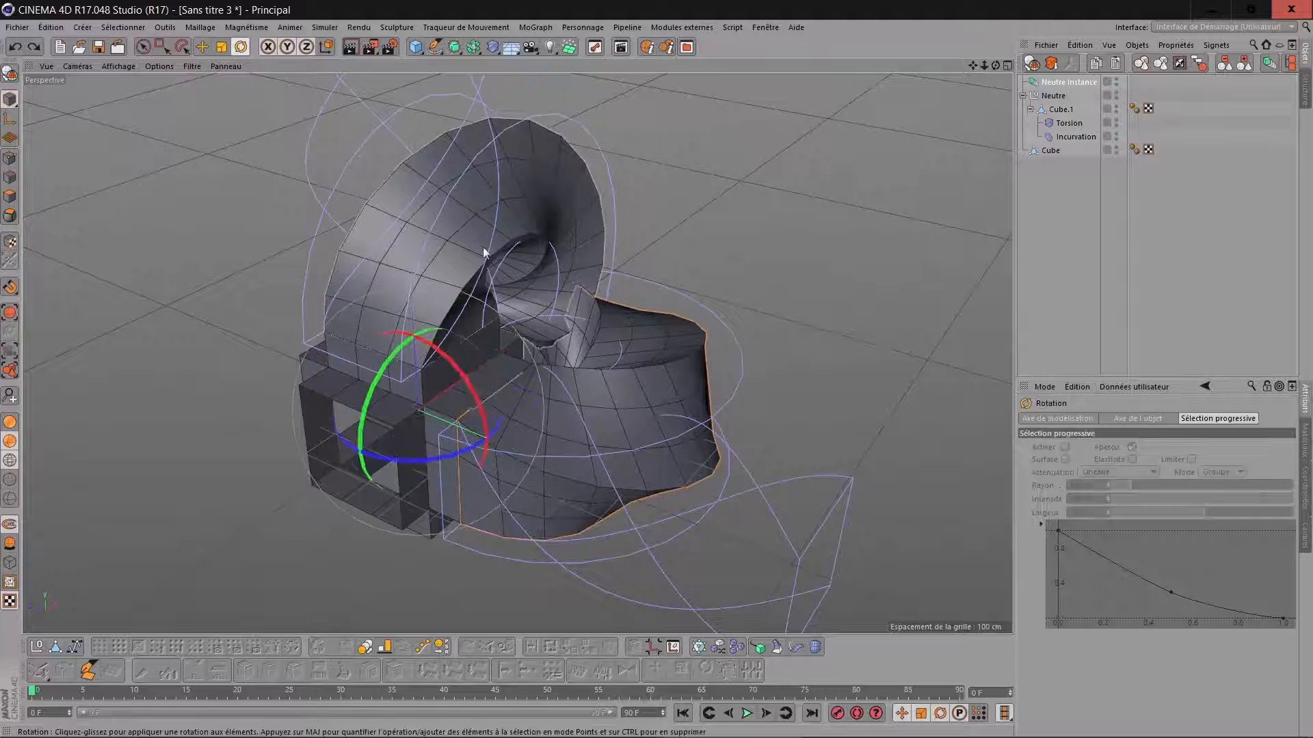
{"action": "left_click_drag", "start_coordinate": [384, 368], "coordinate": [548, 610]}
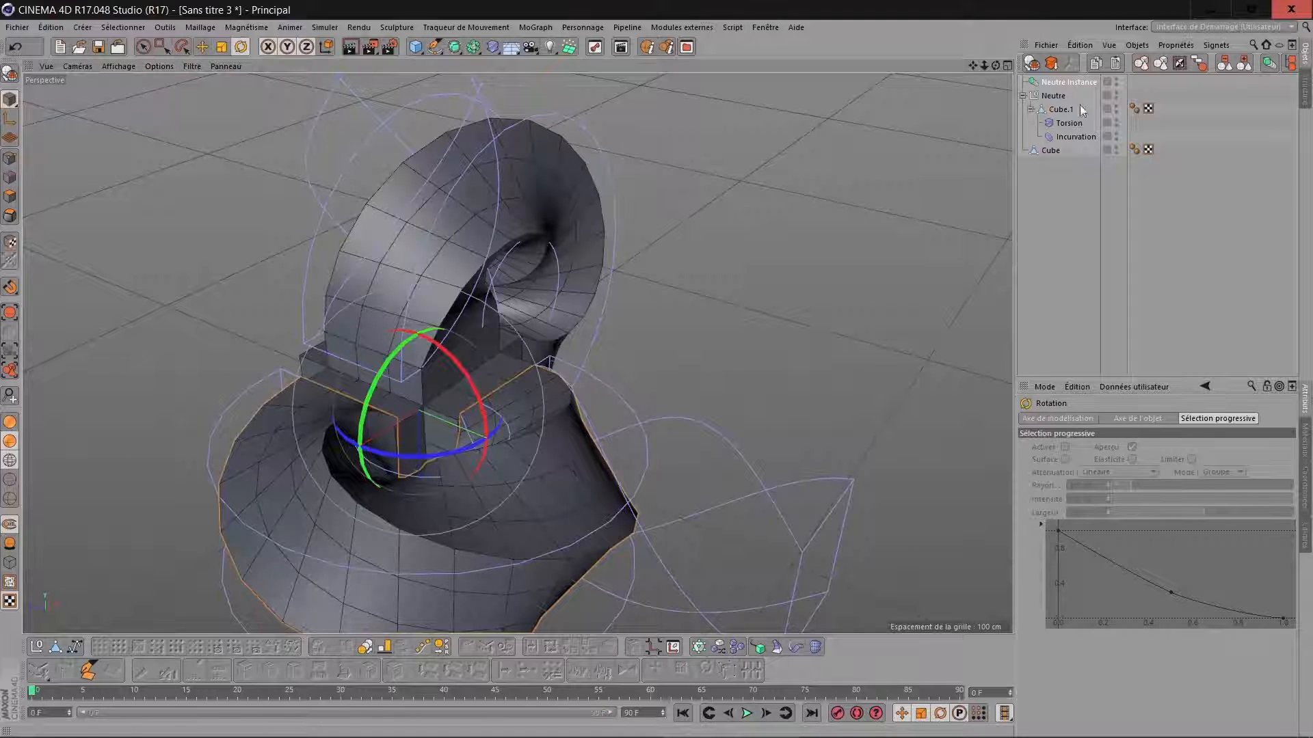
{"action": "left_click", "coordinate": [1065, 82]}
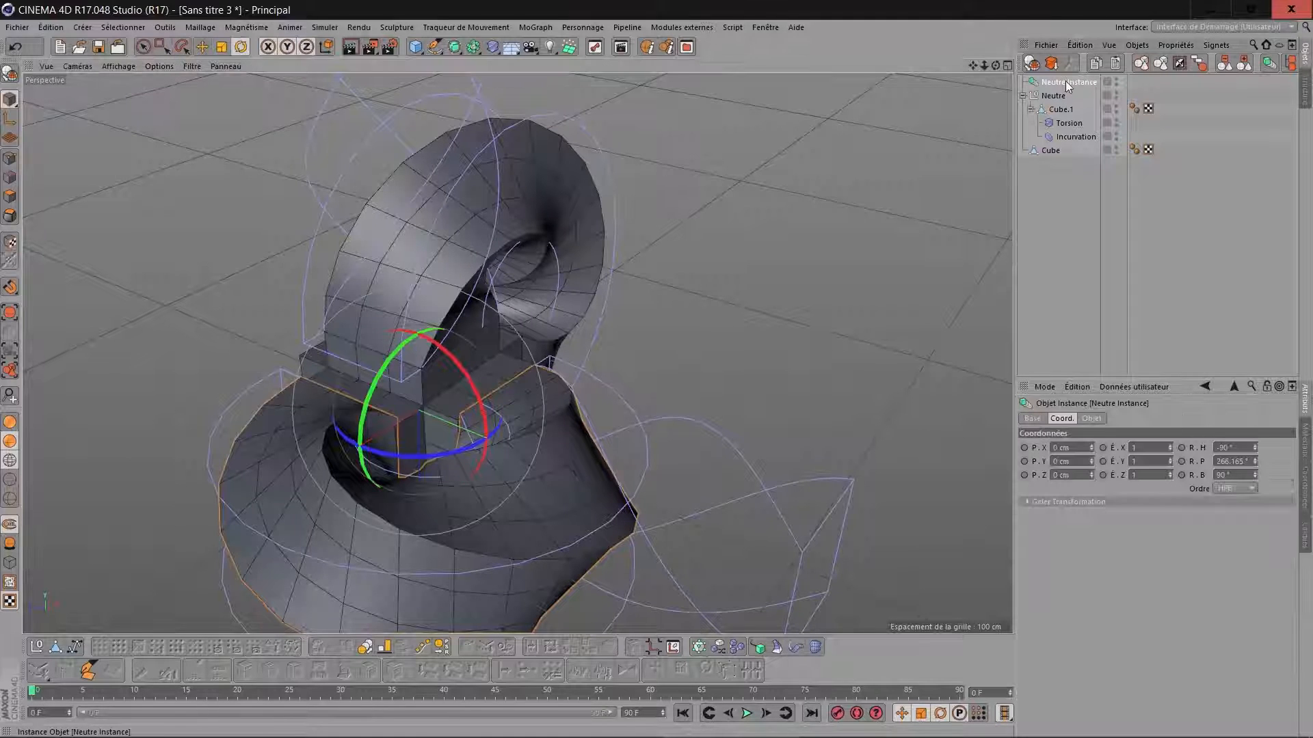
{"action": "left_click", "coordinate": [1250, 462]}
{"action": "type", "text": "270"}
{"action": "key", "text": "Return"}
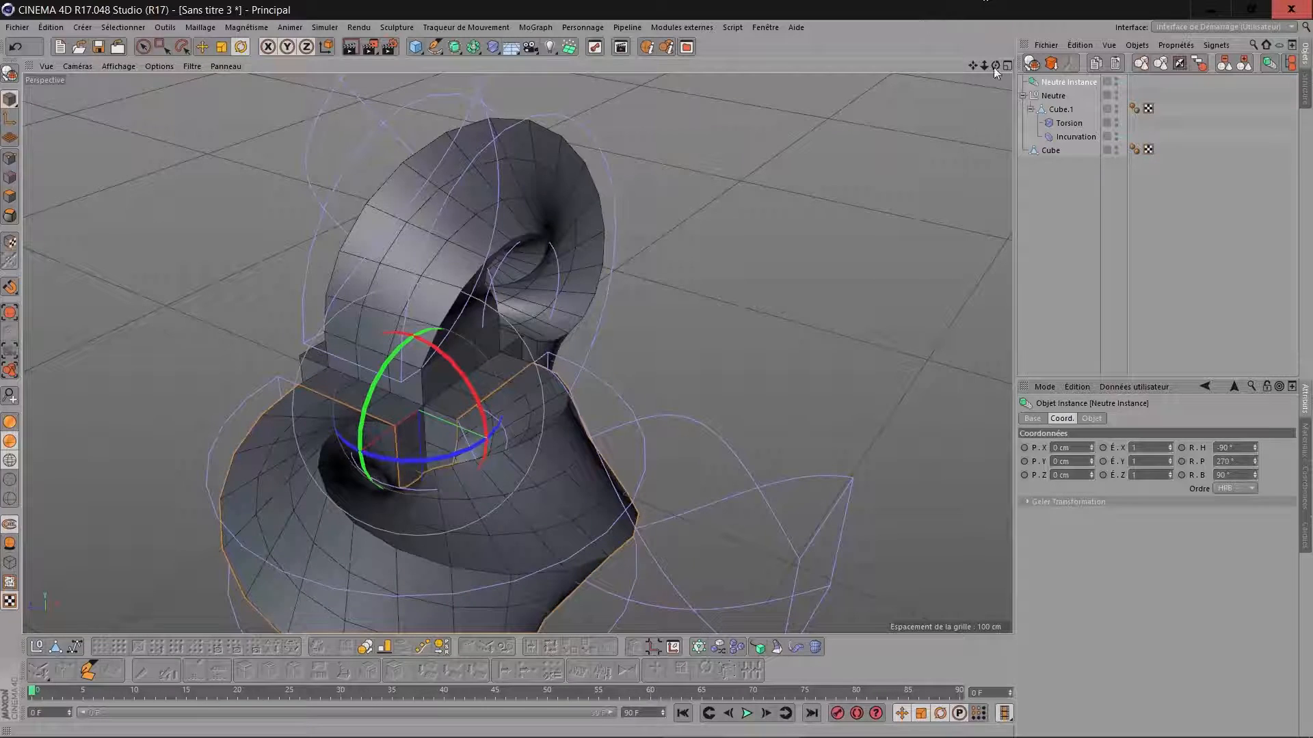
Create a second instance of the null and rotate it to heading 90°, pitch 0° and bank 90°.
{"action": "left_click_drag", "start_coordinate": [993, 66], "coordinate": [848, 75]}
{"action": "left_click_drag", "start_coordinate": [704, 400], "coordinate": [613, 372], "text": "alt"}
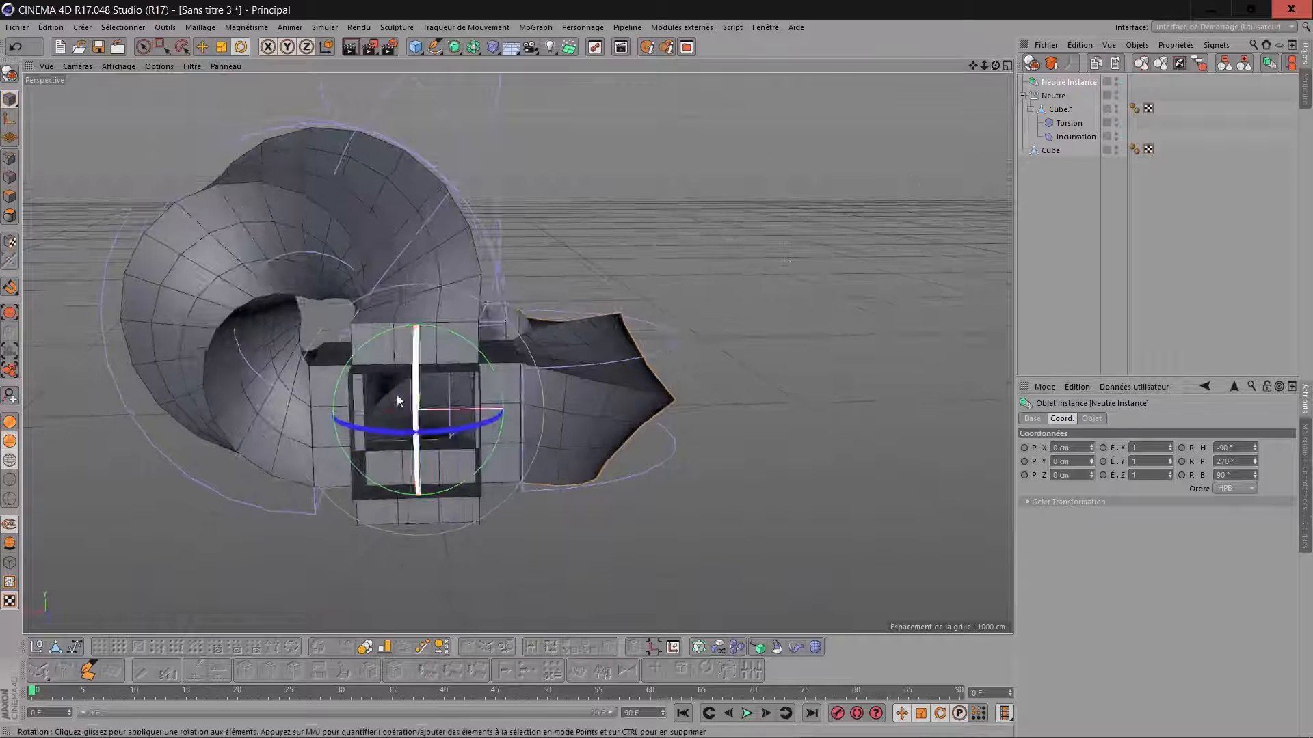
{"action": "left_click_drag", "start_coordinate": [996, 66], "coordinate": [909, 162]}
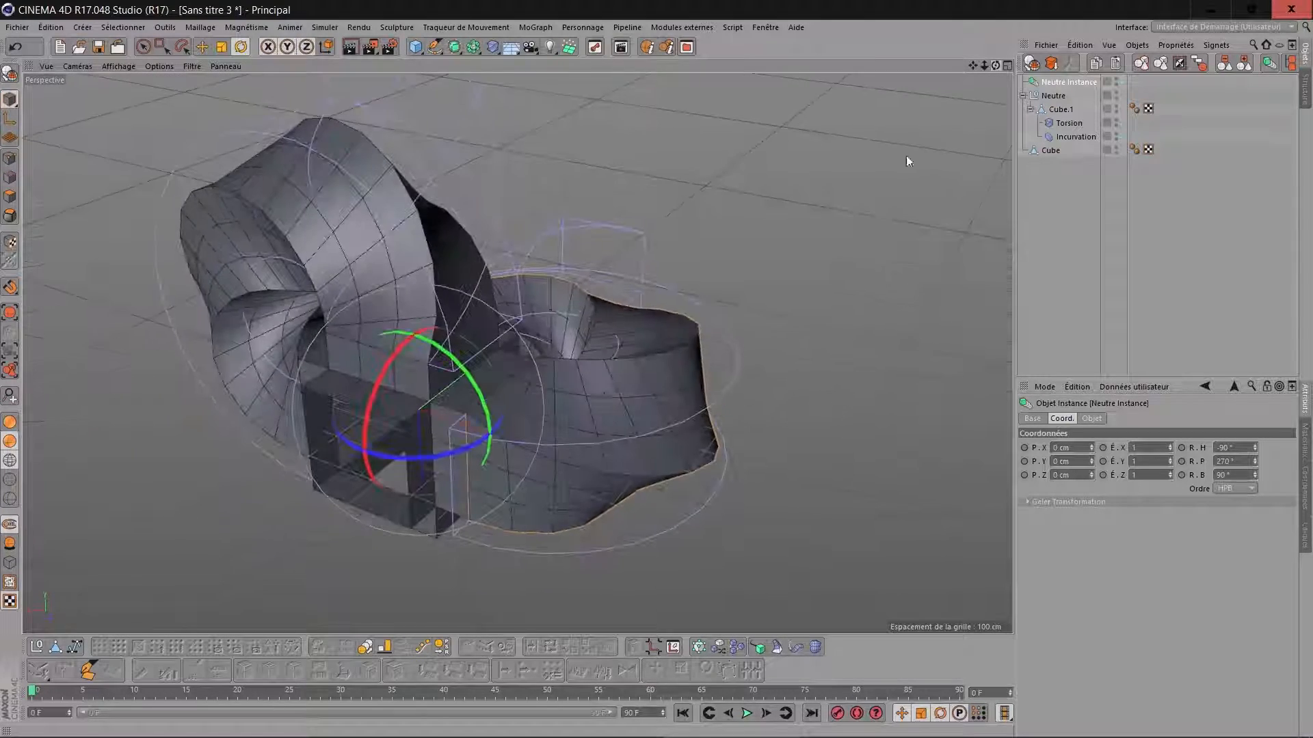
{"action": "scroll", "coordinate": [603, 393], "scroll_direction": "up", "scroll_amount": 5}
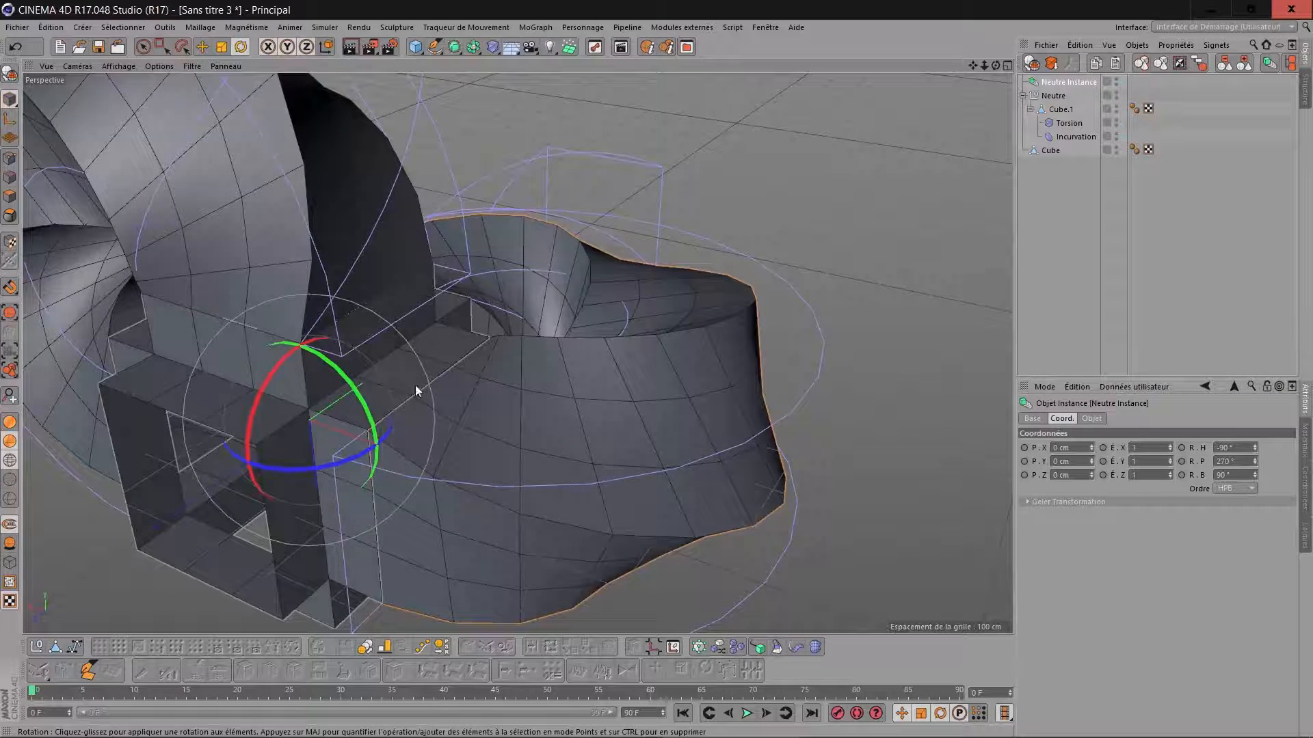
{"action": "scroll", "coordinate": [704, 231], "scroll_direction": "down", "scroll_amount": 2}
{"action": "mouse_move", "coordinate": [976, 65]}
{"action": "left_mouse_down"}
{"action": "mouse_move", "coordinate": [1023, 47]}
{"action": "mouse_move", "coordinate": [1001, 62]}
{"action": "mouse_move", "coordinate": [1056, 15]}
{"action": "mouse_move", "coordinate": [998, 52]}
{"action": "left_mouse_up"}
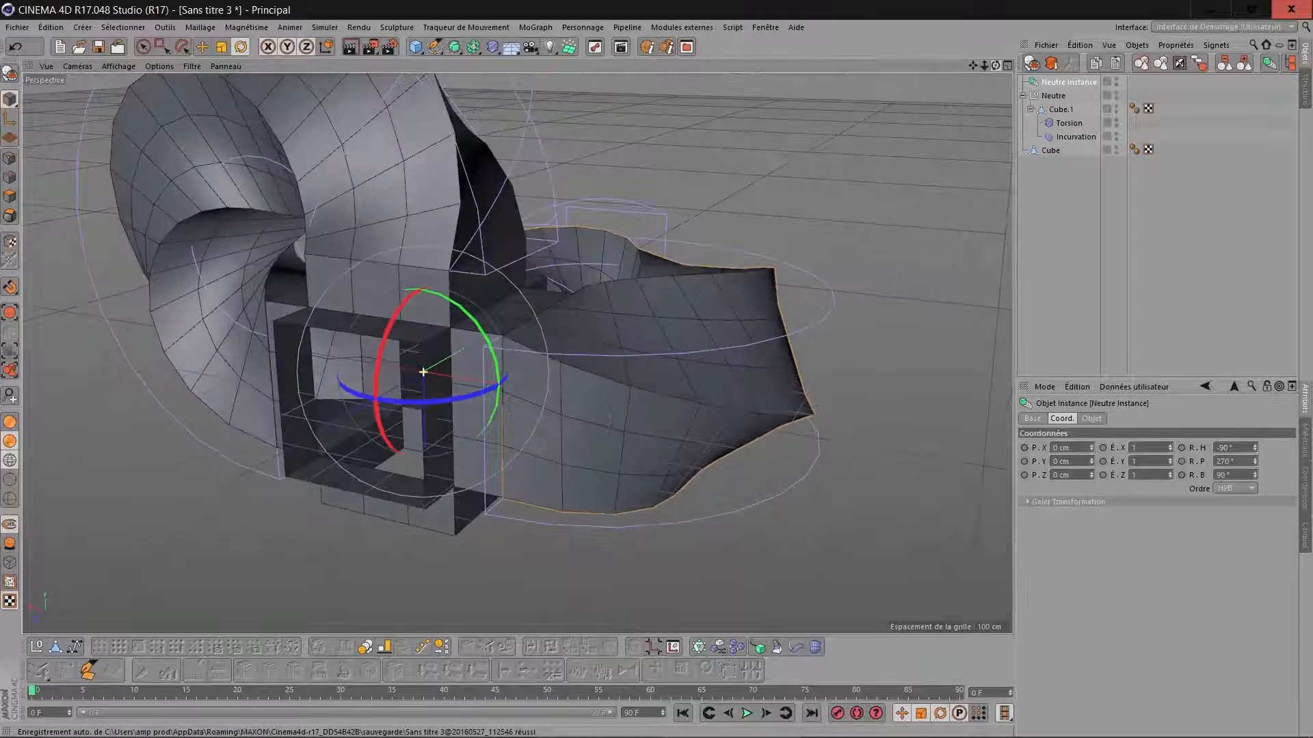
{"action": "left_click", "coordinate": [1053, 95]}
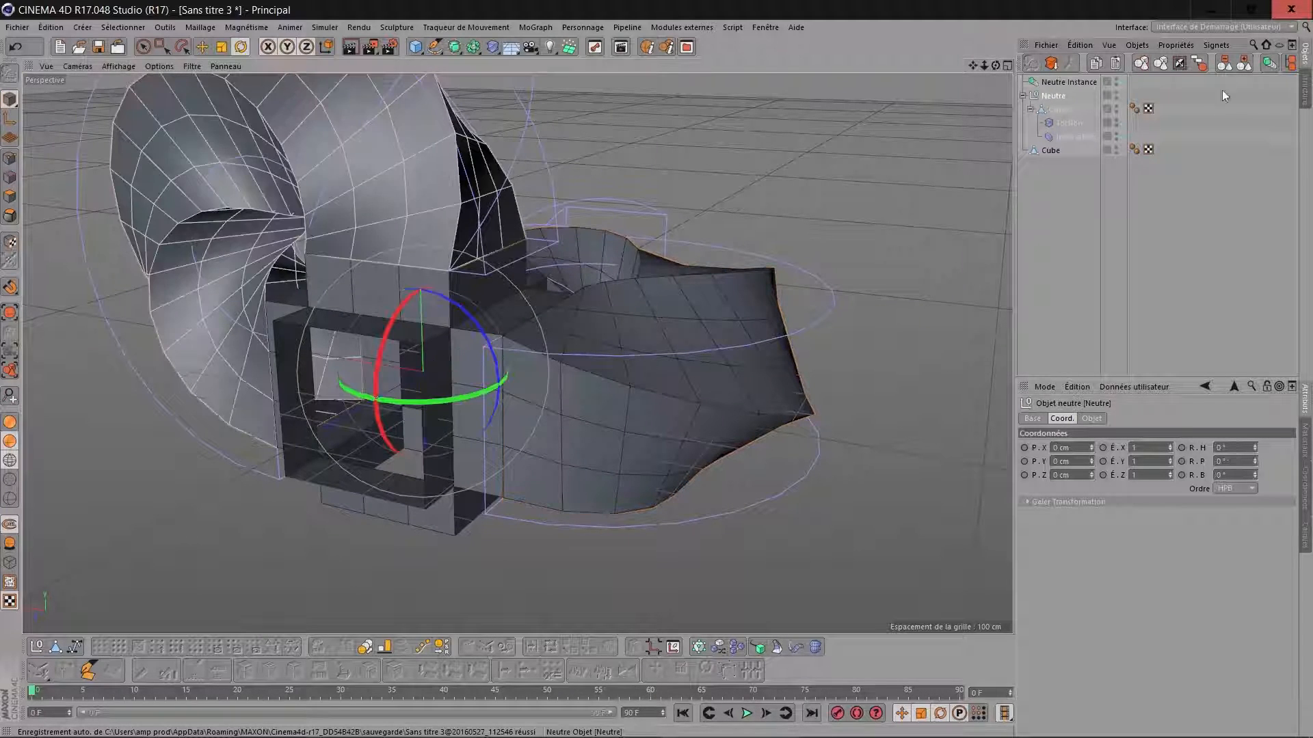
{"action": "left_click", "coordinate": [1264, 65]}
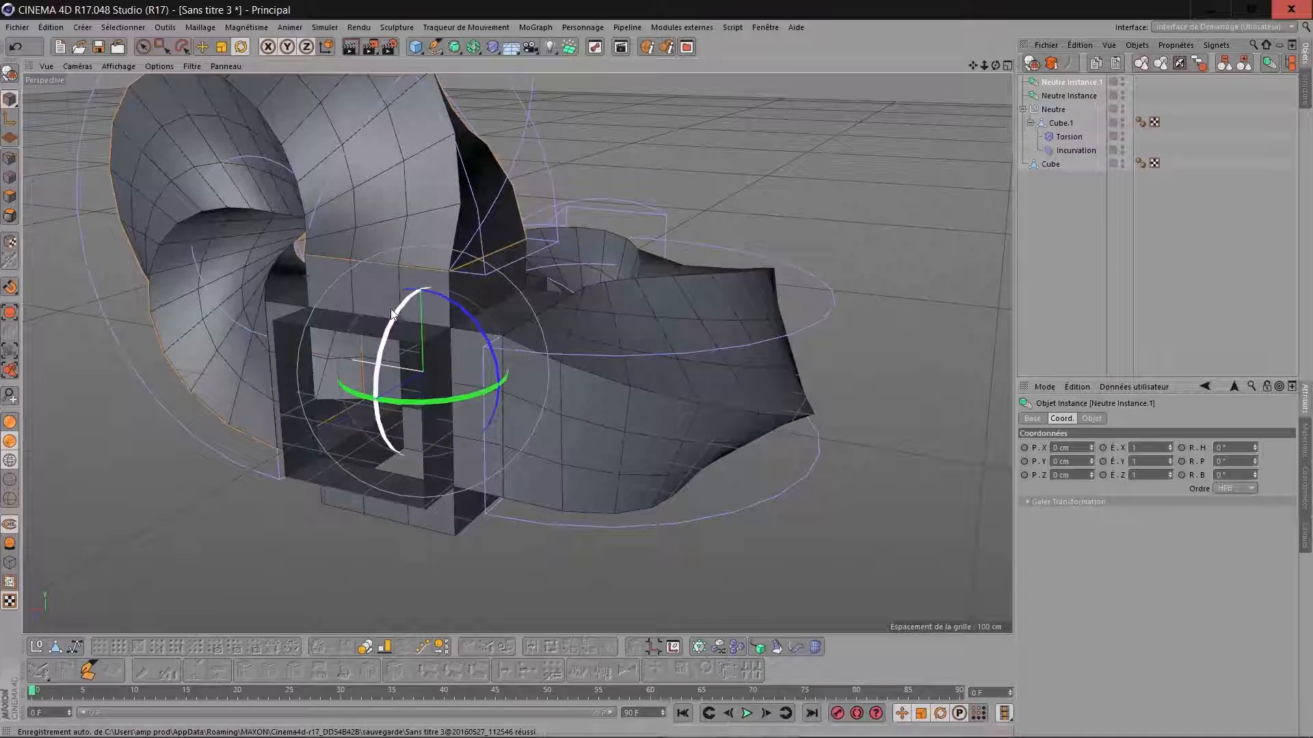
{"action": "left_click_drag", "start_coordinate": [399, 310], "coordinate": [386, 238]}
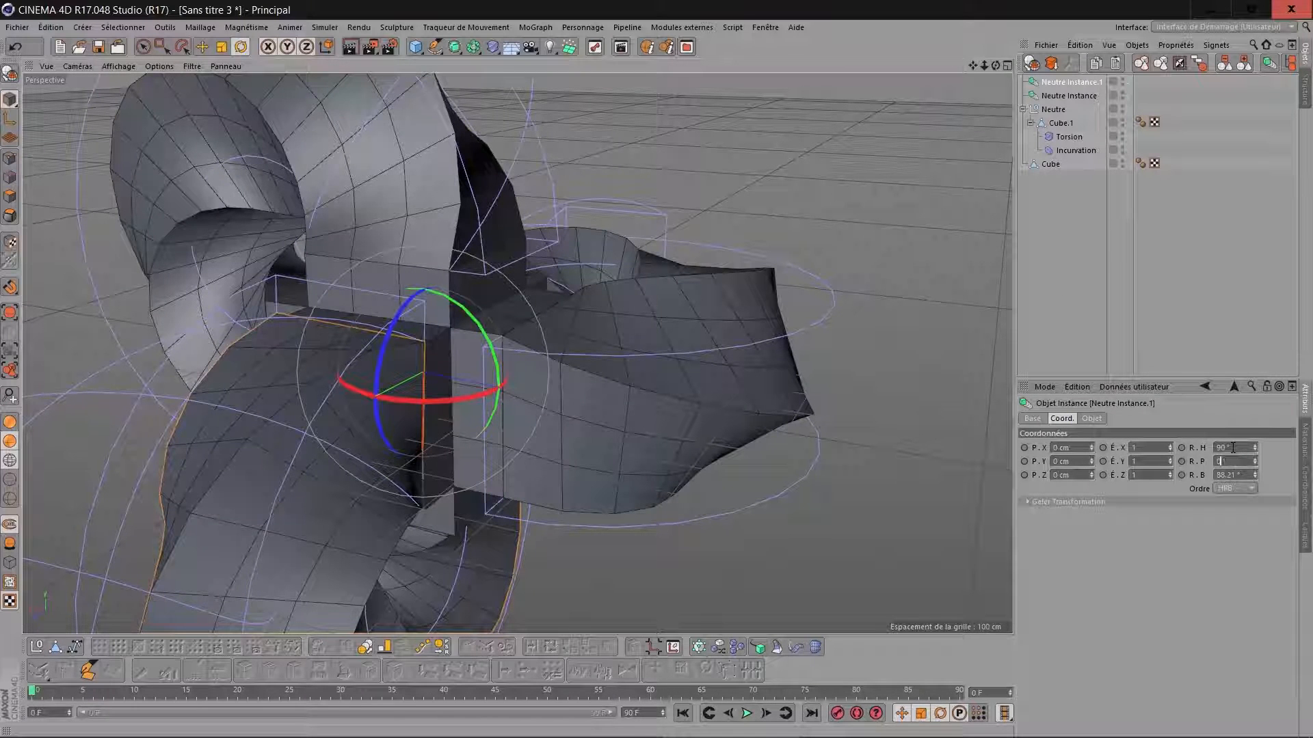
{"action": "key", "text": "Tab"}
{"action": "type", "text": "0"}
{"action": "key", "text": "Return"}
{"action": "key", "text": "h"}
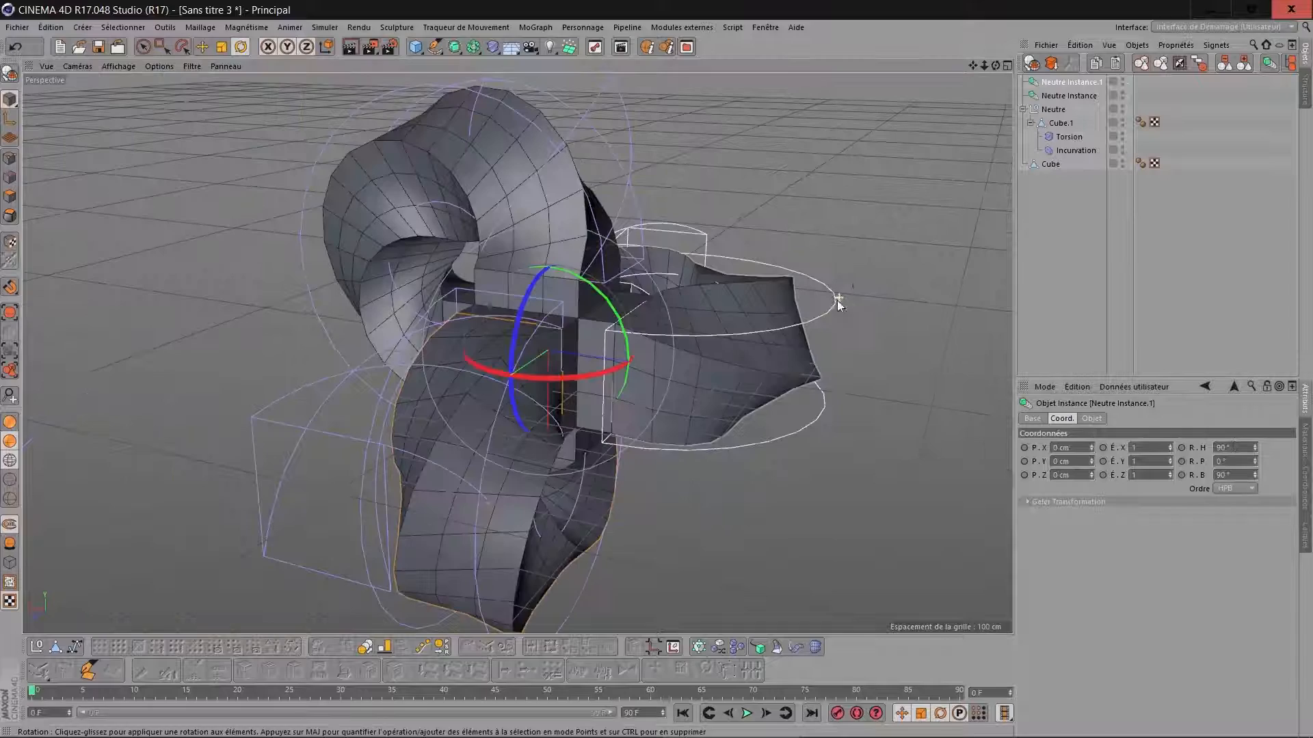
Try a 90° angle on the twist deformer of the original bent box.
{"action": "left_click_drag", "start_coordinate": [994, 65], "coordinate": [973, 90]}
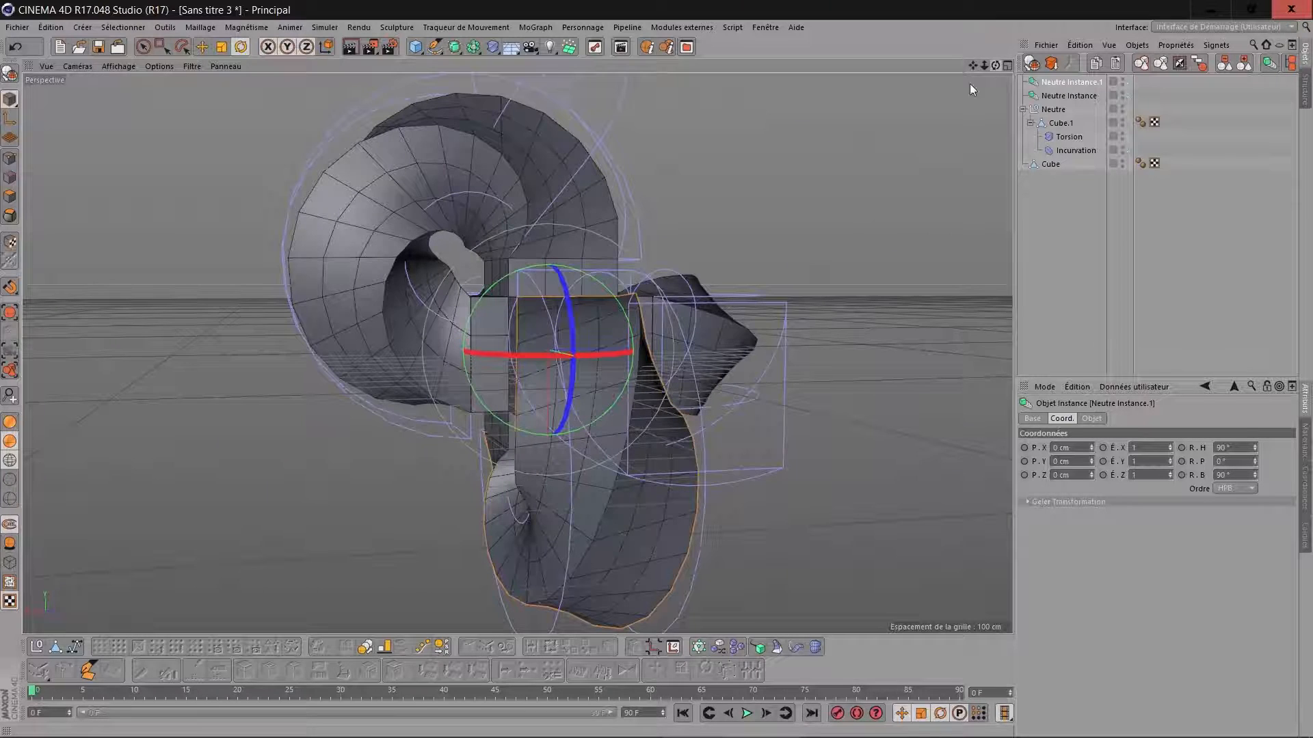
{"action": "left_click", "coordinate": [1059, 125]}
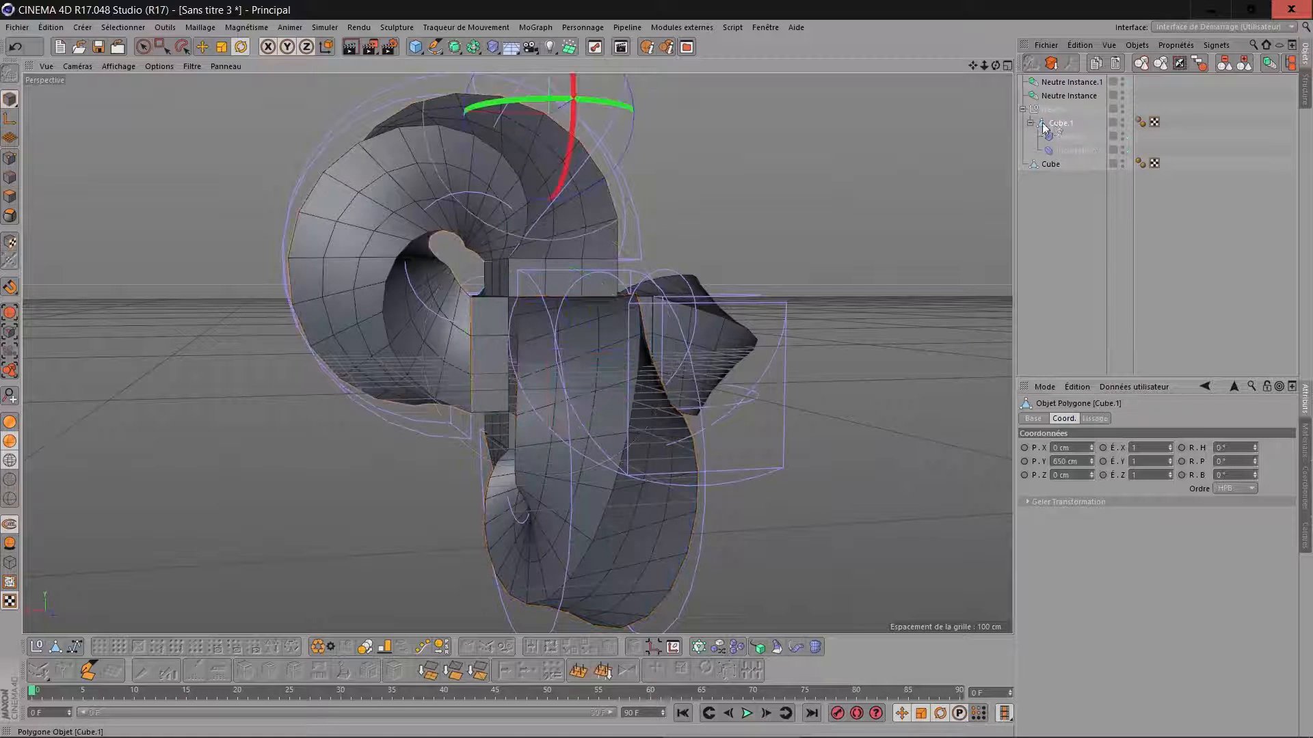
{"action": "left_click", "coordinate": [1068, 151]}
{"action": "left_click", "coordinate": [1069, 139]}
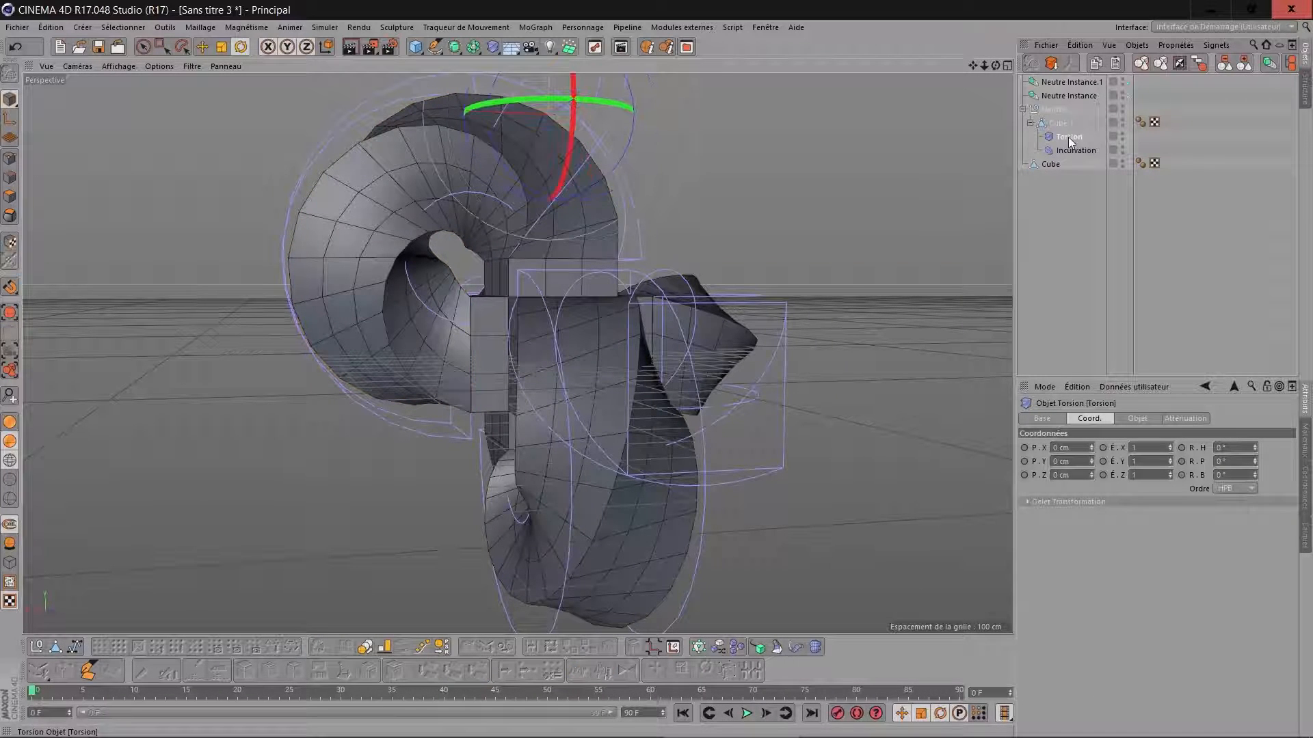
{"action": "left_click", "coordinate": [1137, 418]}
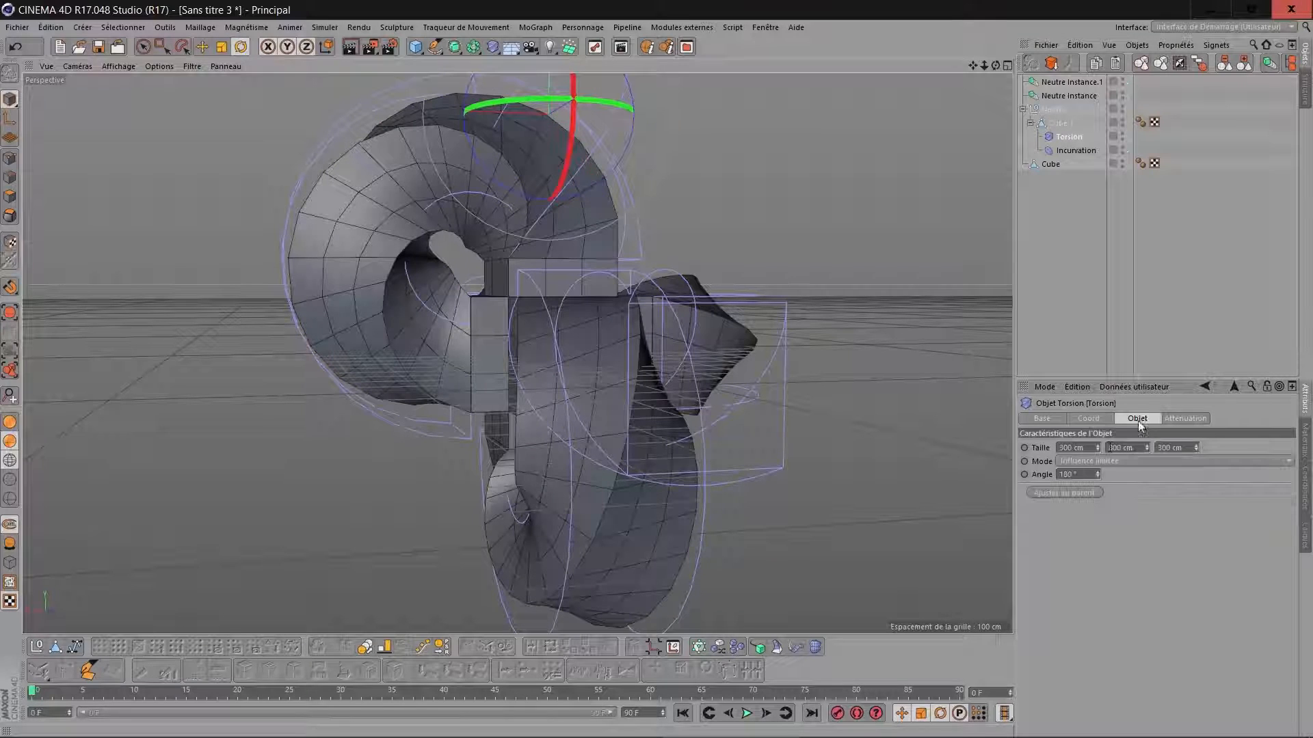
{"action": "left_click_drag", "start_coordinate": [1083, 471], "coordinate": [1046, 477]}
{"action": "type", "text": "90"}
{"action": "key", "text": "Return"}
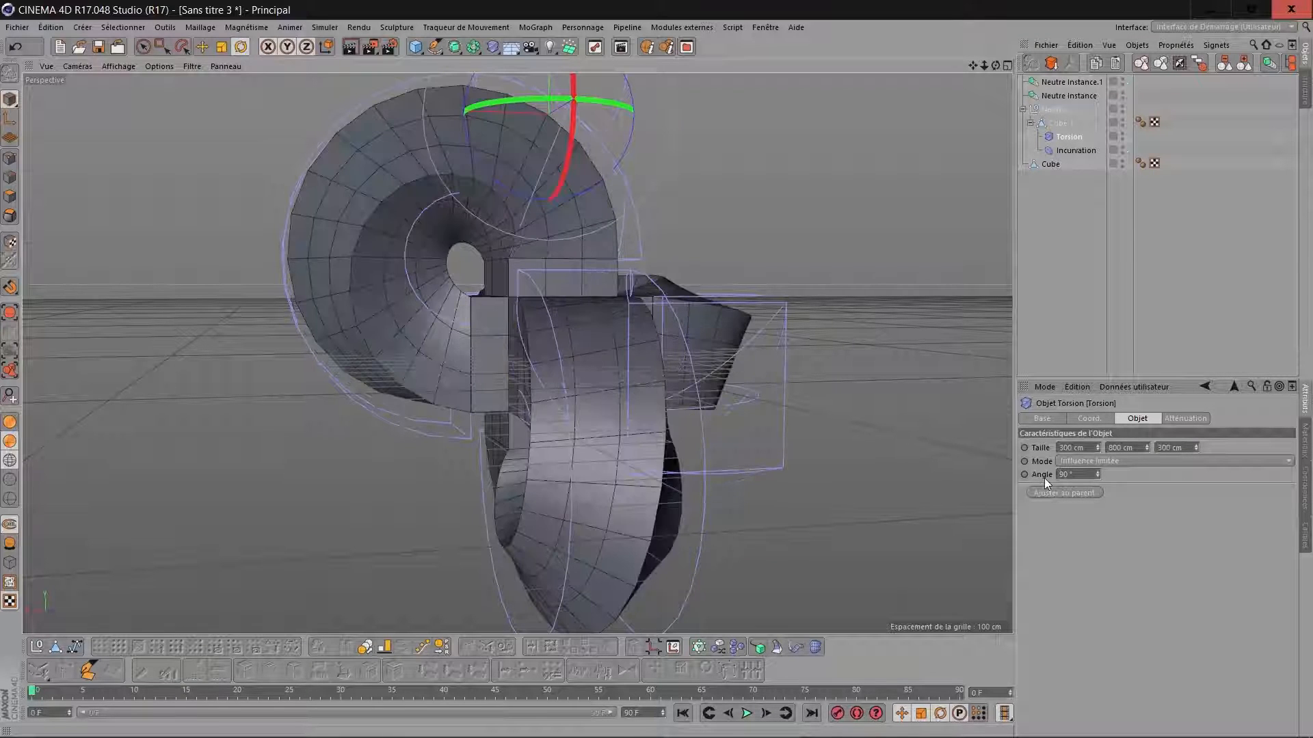
Set the twist deformer's angle back to 180°.
{"action": "left_click_drag", "start_coordinate": [996, 65], "coordinate": [1142, 356]}
{"action": "double_click", "coordinate": [1095, 471]}
{"action": "type", "text": "180"}
{"action": "key", "text": "Return"}
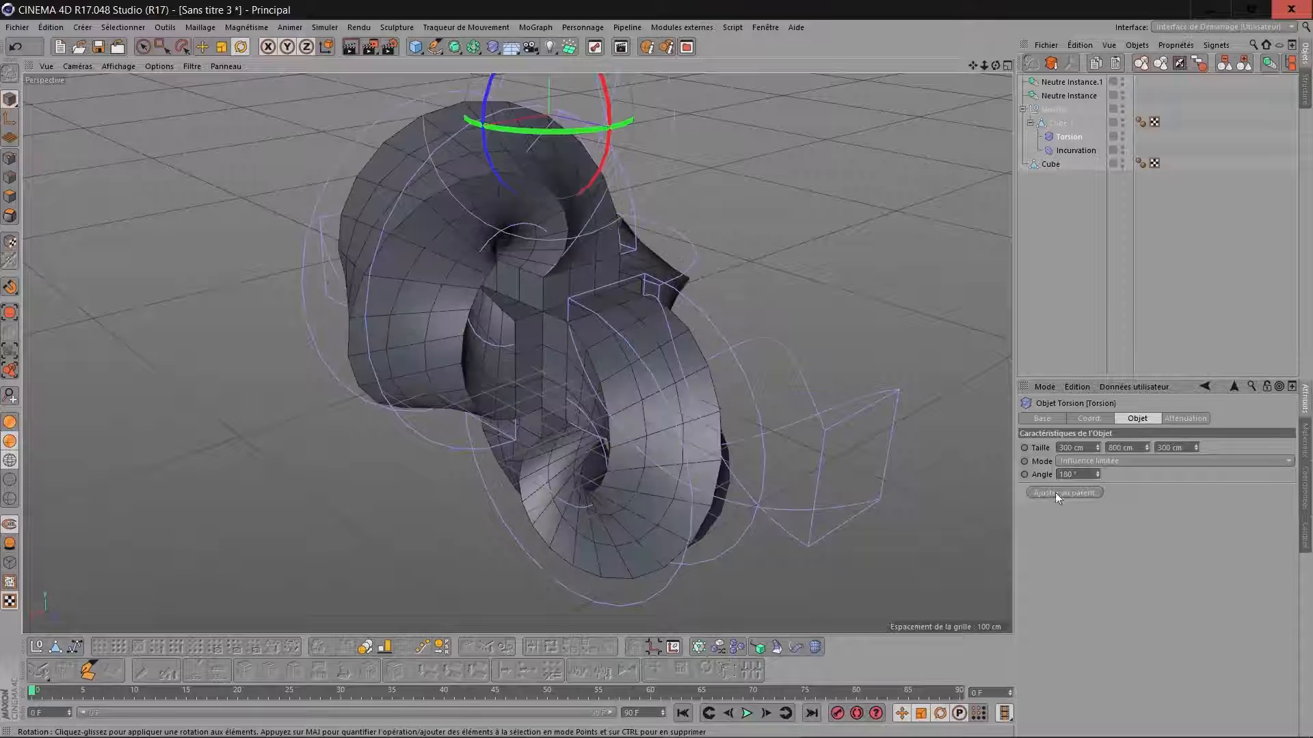
Group the cube frame, the bent box's null and its two instances under a new null.
{"action": "left_click", "coordinate": [1030, 84]}
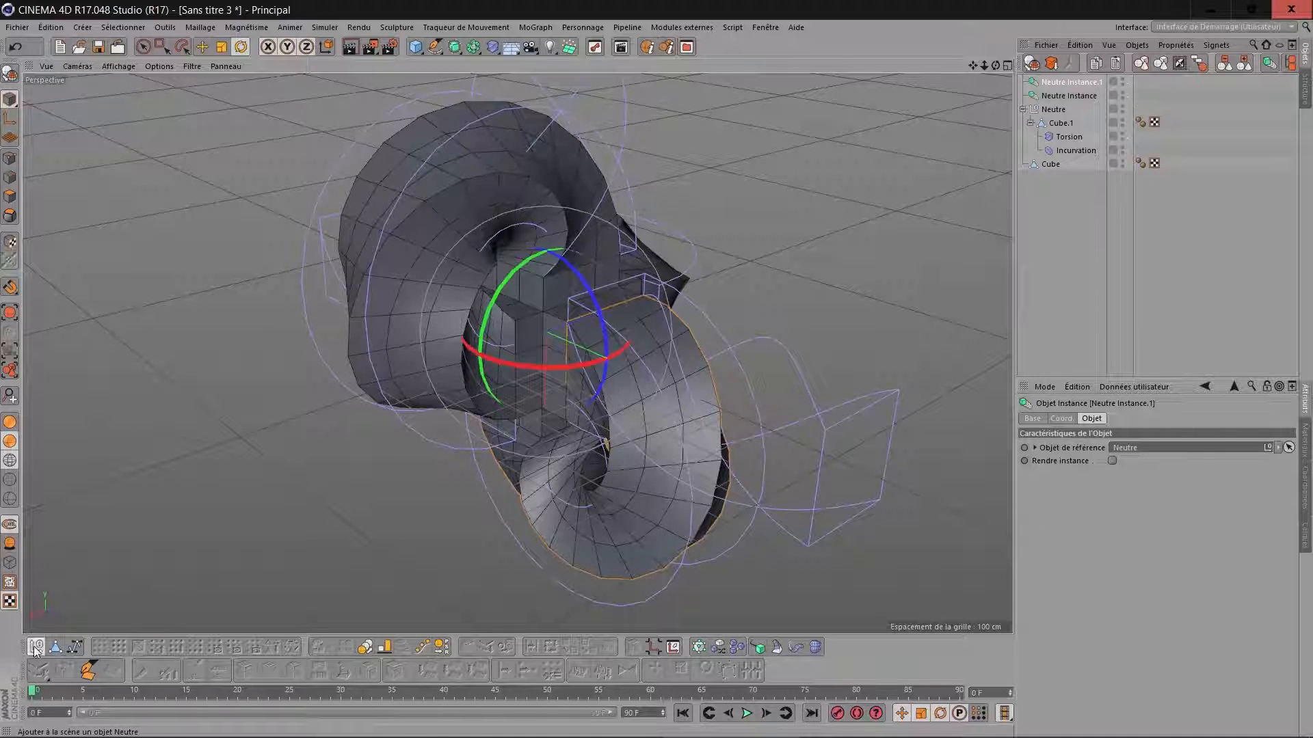
{"action": "left_click", "coordinate": [36, 647]}
{"action": "left_click_drag", "start_coordinate": [1027, 96], "coordinate": [1056, 82]}
{"action": "left_click", "coordinate": [1022, 82]}
Duplicate the grouping null as a backup and hide one copy in both the viewport and the render.
{"action": "left_click", "coordinate": [1050, 82]}
{"action": "left_click_drag", "start_coordinate": [1038, 110], "coordinate": [1071, 105], "text": "ctrl"}
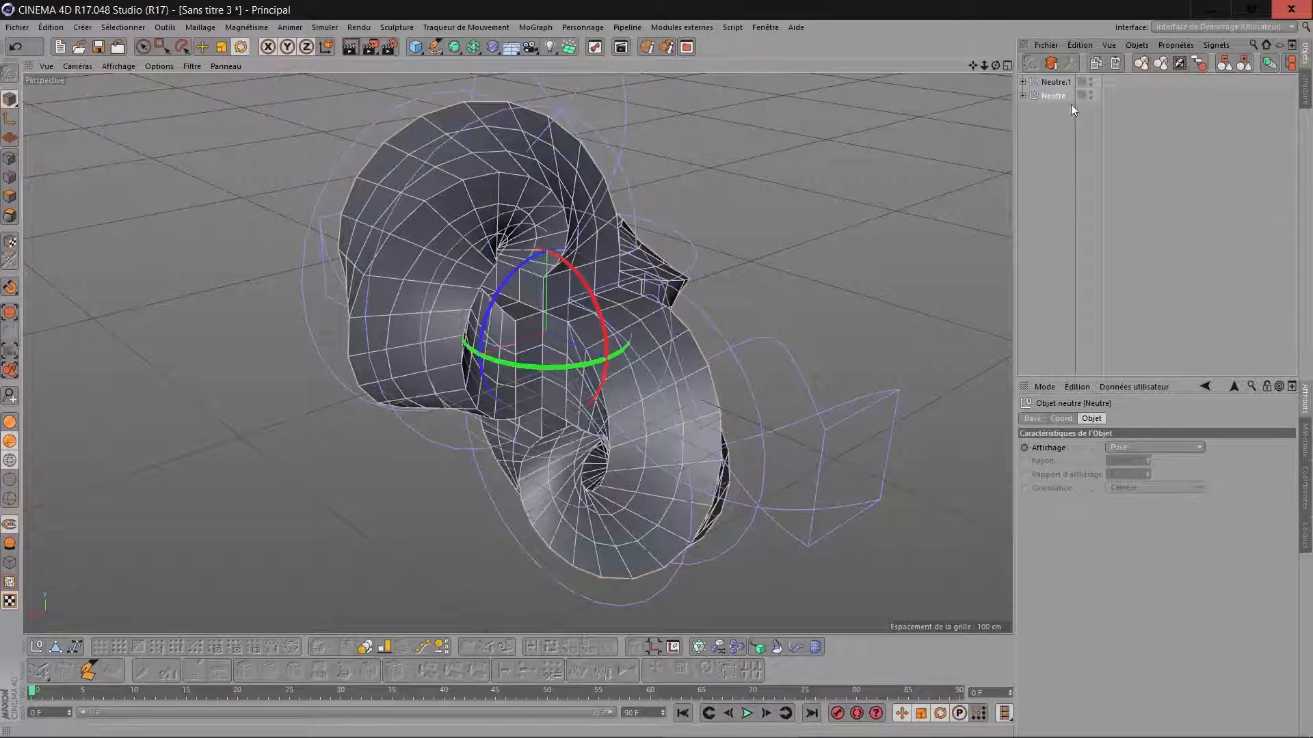
{"action": "left_click", "coordinate": [1093, 92]}
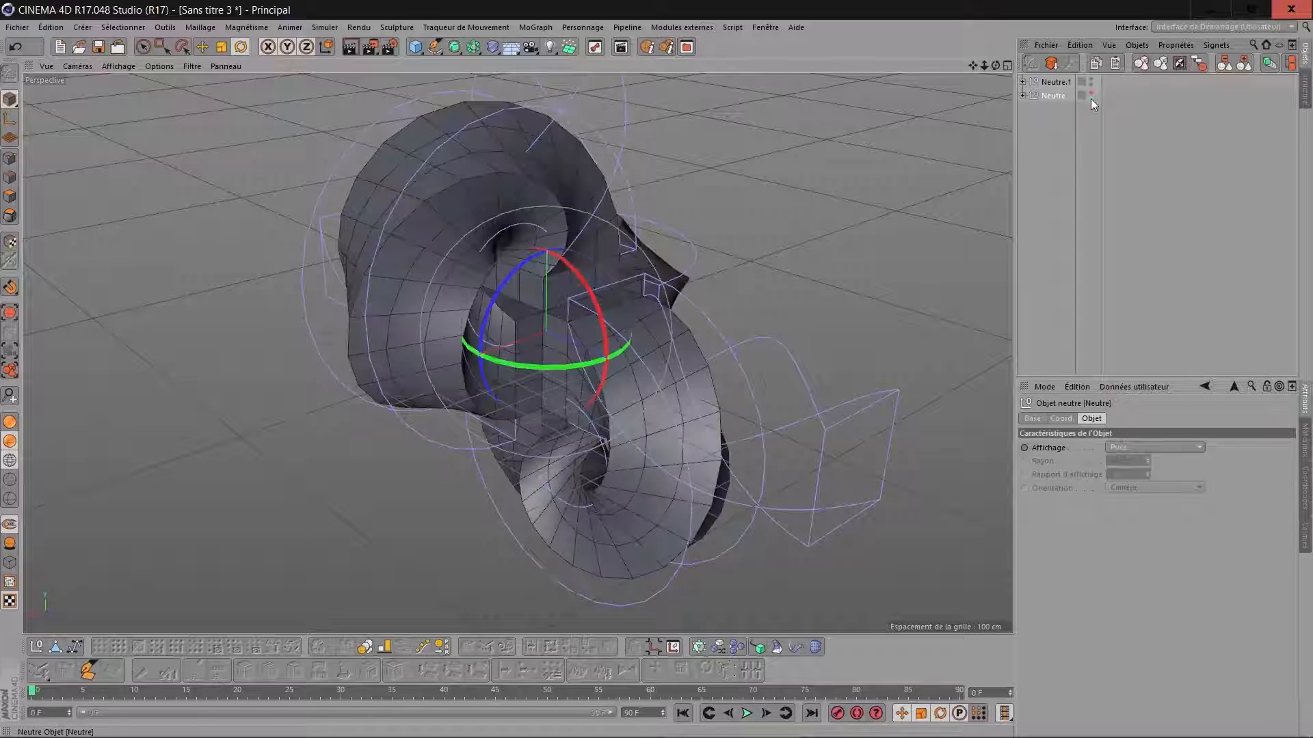
Select the visible group with all its children and merge them into one polygon object with Connect Objects + Delete.
{"action": "left_click", "coordinate": [1022, 81]}
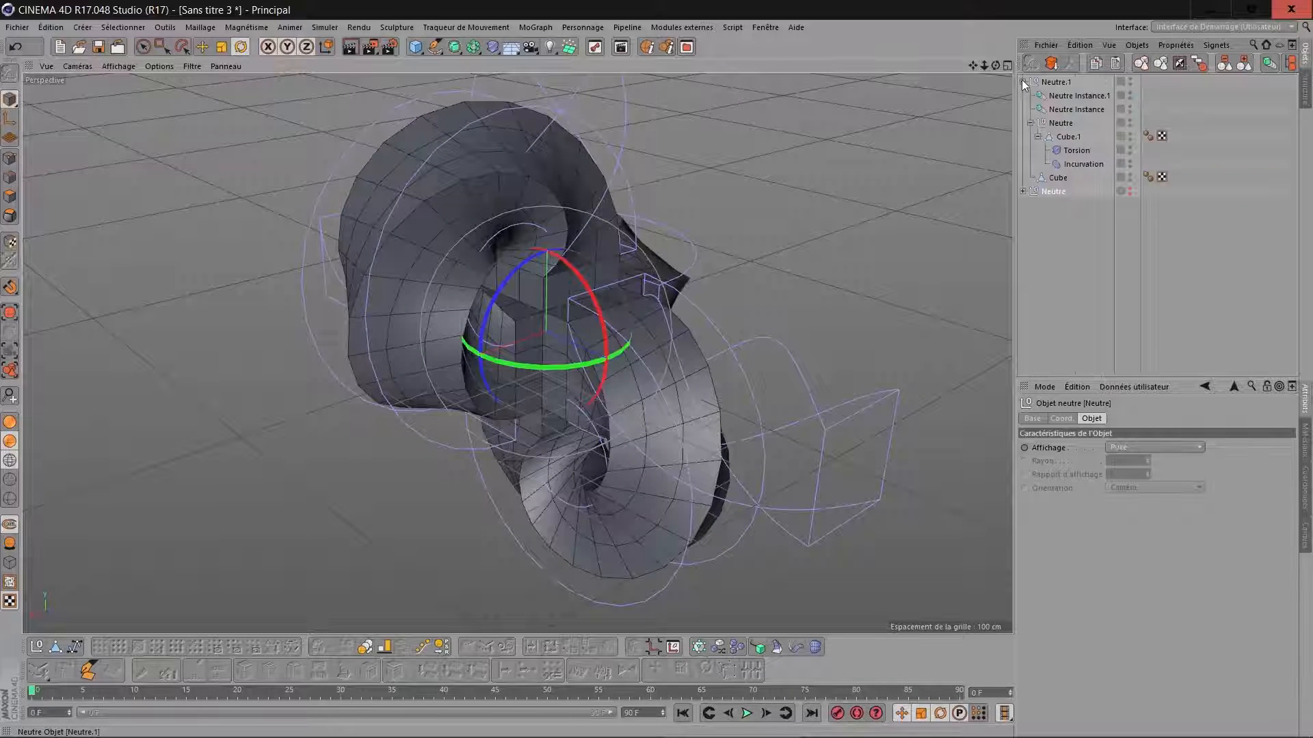
{"action": "left_click", "coordinate": [1053, 82]}
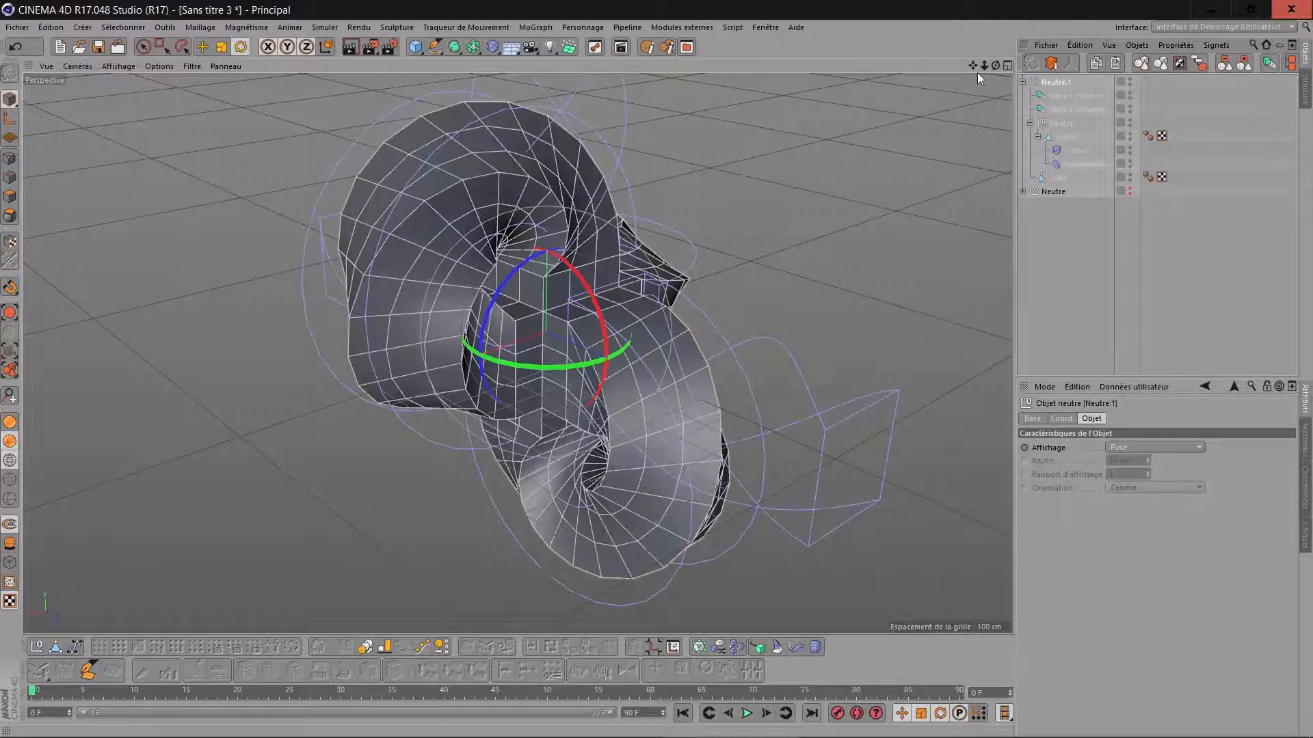
{"action": "mouse_move", "coordinate": [995, 65]}
{"action": "left_mouse_down"}
{"action": "mouse_move", "coordinate": [909, 103]}
{"action": "mouse_move", "coordinate": [820, 113]}
{"action": "mouse_move", "coordinate": [999, 75]}
{"action": "mouse_move", "coordinate": [982, 85]}
{"action": "left_mouse_up"}
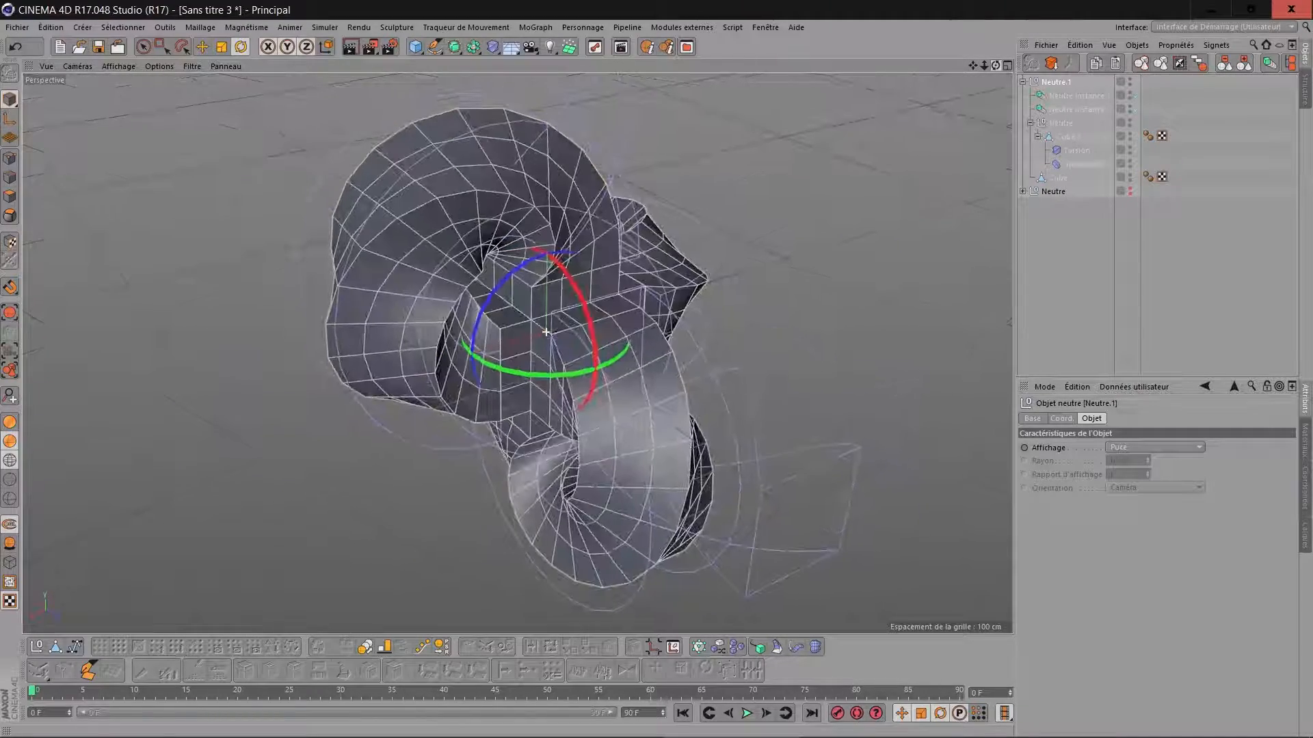
{"action": "left_click", "coordinate": [1197, 65]}
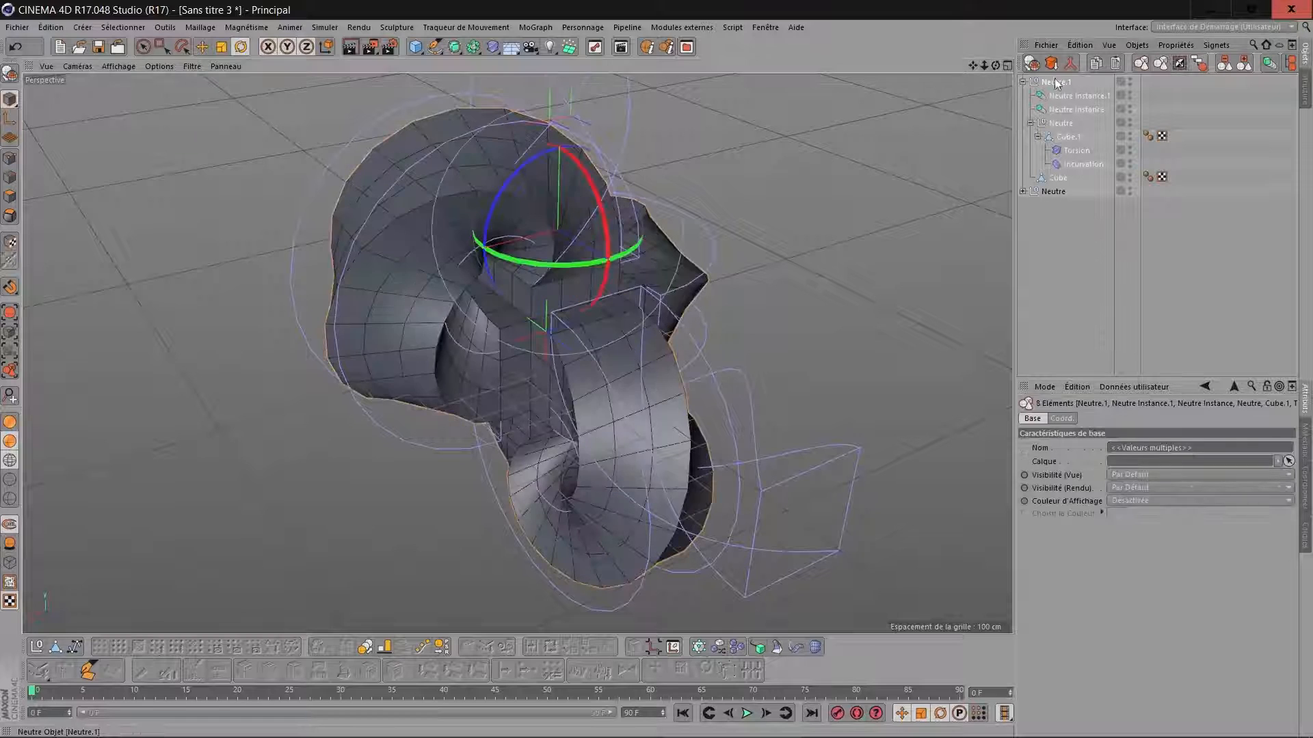
{"action": "left_click", "coordinate": [1070, 65]}
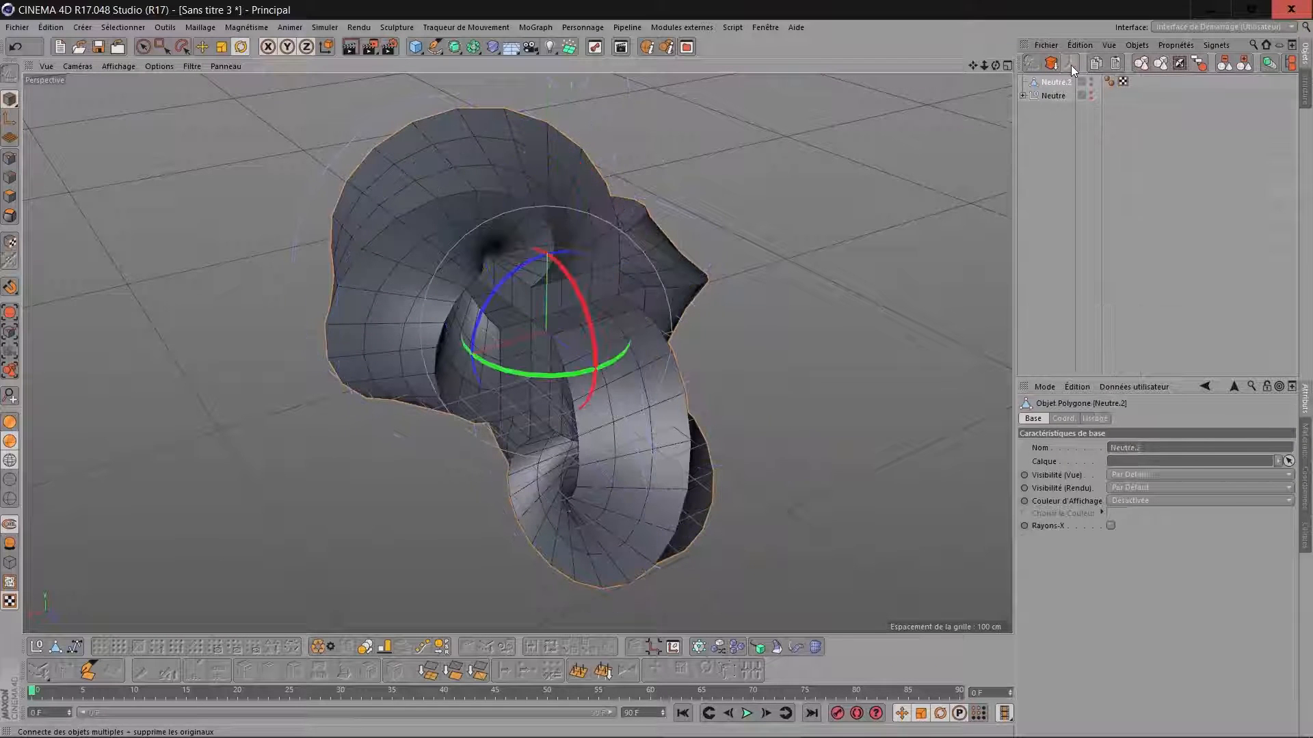
Optimise the merged mesh for polygons, isolated points and points with a 0.01 cm tolerance.
{"action": "left_click_drag", "start_coordinate": [996, 66], "coordinate": [882, 89]}
{"action": "scroll", "coordinate": [573, 260], "scroll_direction": "up", "scroll_amount": 1}
{"action": "scroll", "coordinate": [573, 260], "scroll_direction": "up", "scroll_amount": 5}
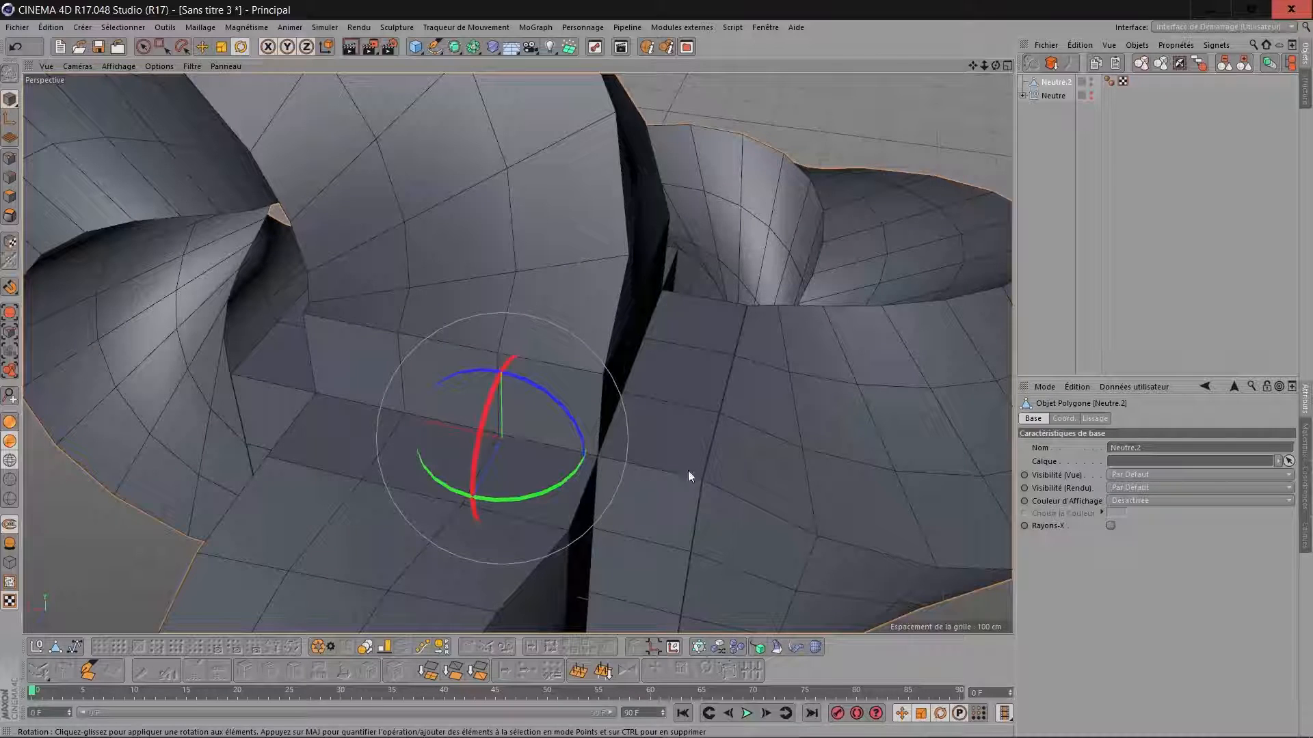
{"action": "left_click", "coordinate": [330, 648]}
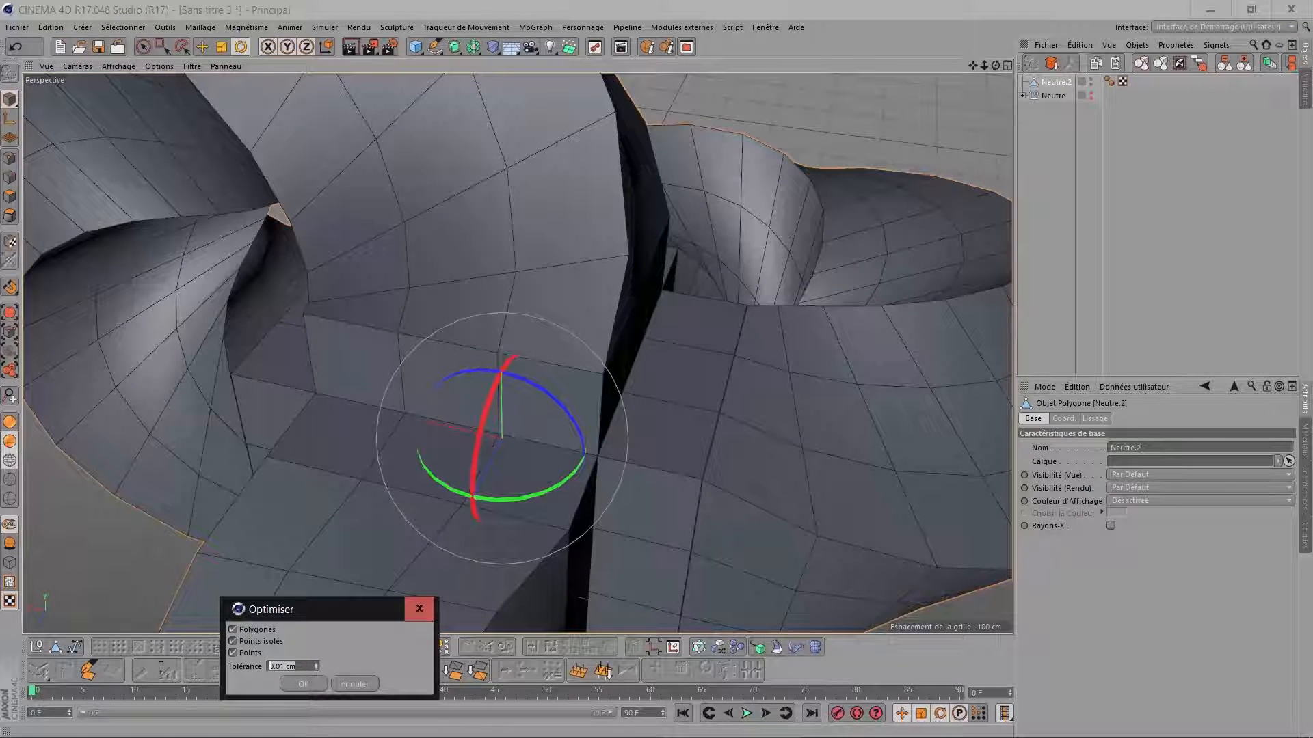
{"action": "key", "text": "Return"}
Loop-select the middle polygon strips of the knotted form, invert the selection and delete the other polygons, leaving only ribbons.
{"action": "left_click_drag", "start_coordinate": [472, 141], "coordinate": [896, 121], "text": "alt"}
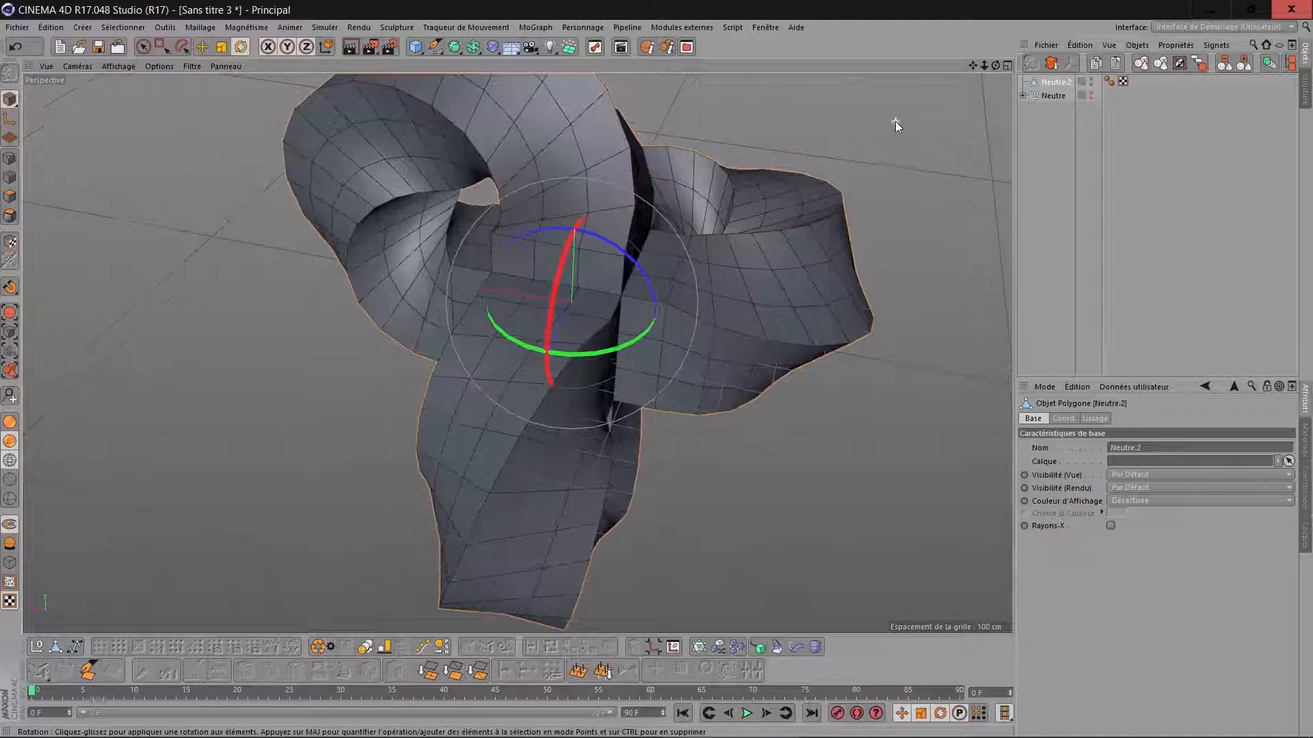
{"action": "left_click", "coordinate": [9, 202]}
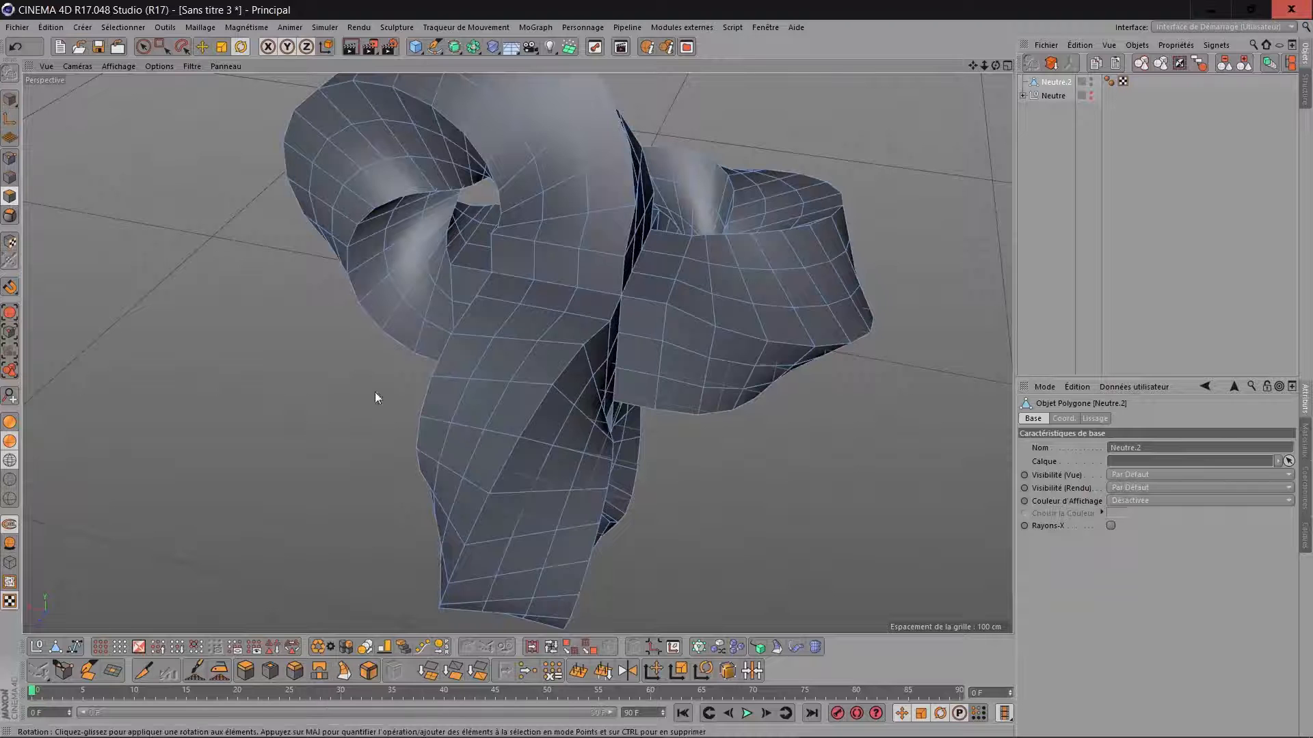
{"action": "left_click", "coordinate": [551, 646]}
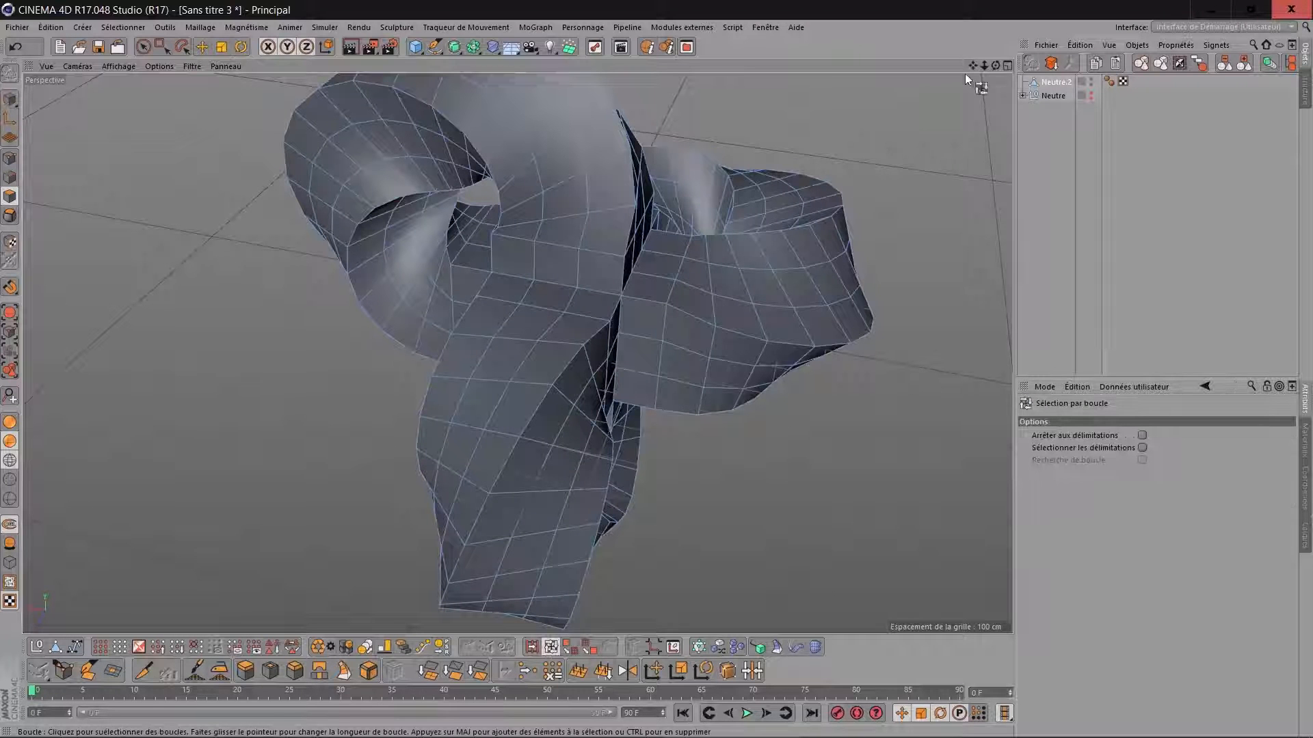
{"action": "left_click_drag", "start_coordinate": [999, 63], "coordinate": [827, 103]}
{"action": "left_click", "coordinate": [613, 294]}
{"action": "left_click_drag", "start_coordinate": [996, 65], "coordinate": [889, 82]}
{"action": "left_click_drag", "start_coordinate": [571, 303], "coordinate": [572, 302], "text": "alt"}
{"action": "left_click_drag", "start_coordinate": [995, 66], "coordinate": [993, 67]}
{"action": "left_click", "coordinate": [545, 287], "text": "shift"}
{"action": "left_click_drag", "start_coordinate": [996, 67], "coordinate": [996, 67]}
{"action": "left_click", "coordinate": [137, 649]}
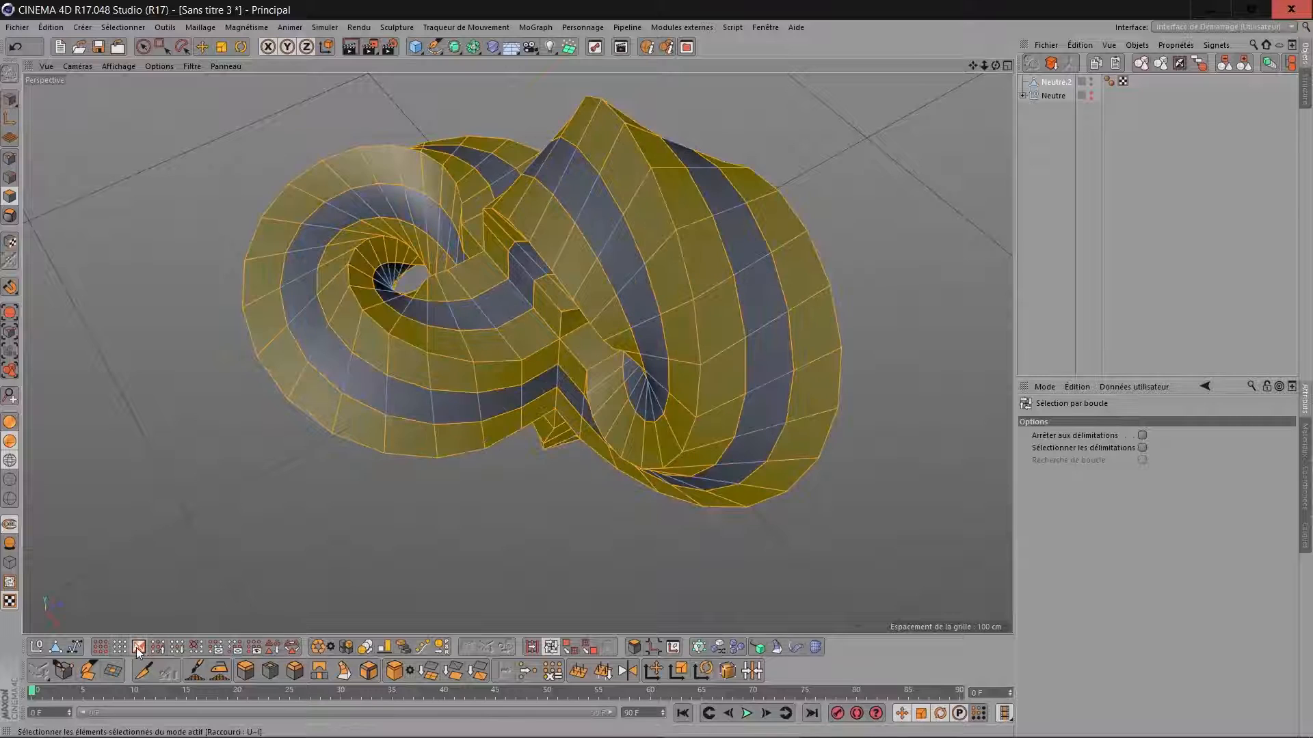
{"action": "key", "text": "Delete"}
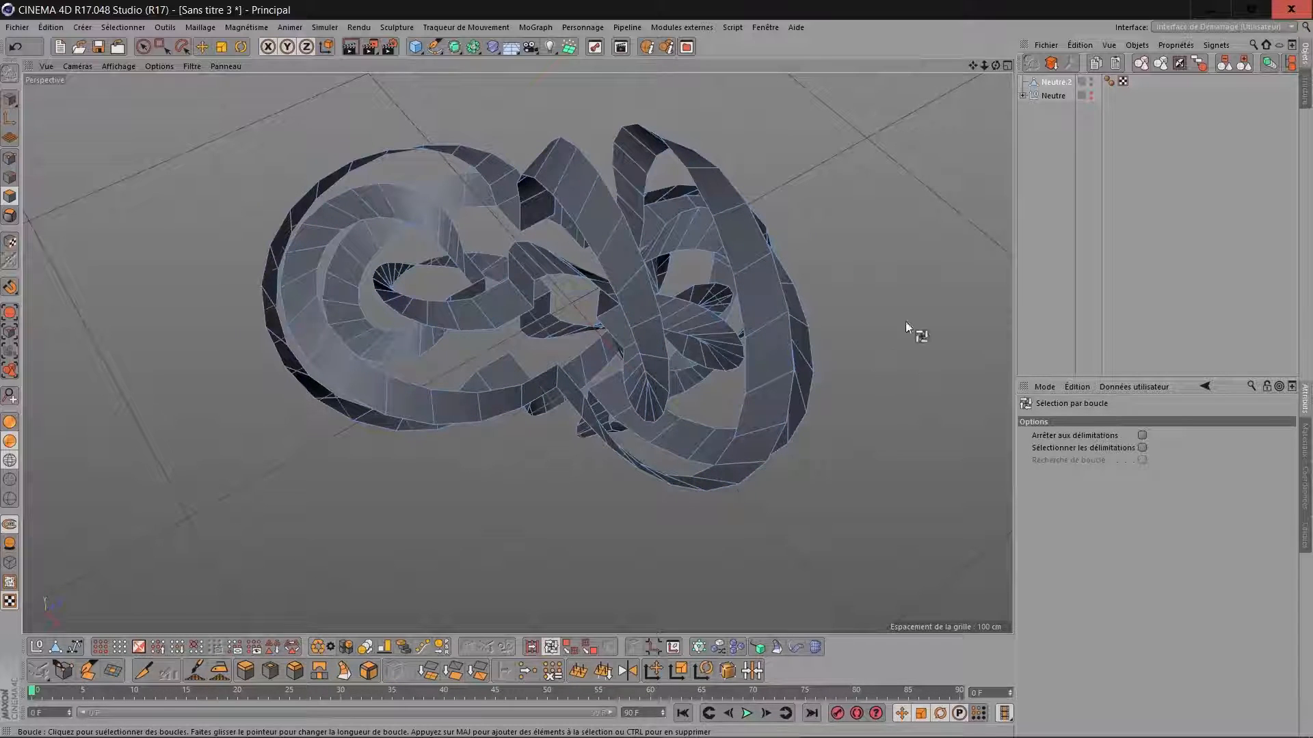
Smooth the whole ribbon mesh with two passes of the Iron tool.
{"action": "mouse_move", "coordinate": [994, 66]}
{"action": "left_mouse_down"}
{"action": "mouse_move", "coordinate": [994, 7]}
{"action": "mouse_move", "coordinate": [950, 6]}
{"action": "mouse_move", "coordinate": [994, 91]}
{"action": "left_mouse_up"}
{"action": "left_click_drag", "start_coordinate": [753, 367], "coordinate": [744, 367], "text": "alt"}
{"action": "scroll", "coordinate": [753, 367], "scroll_direction": "up", "scroll_amount": 3}
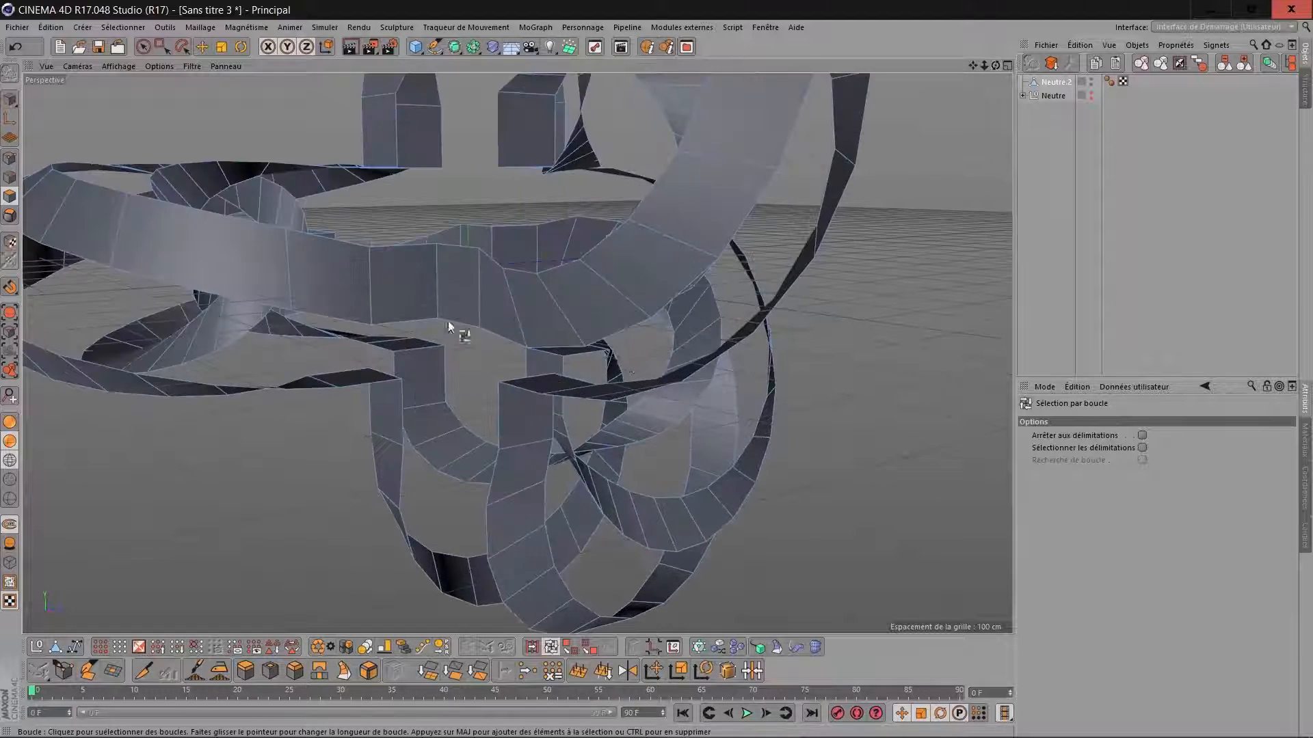
{"action": "left_click_drag", "start_coordinate": [997, 65], "coordinate": [793, 252]}
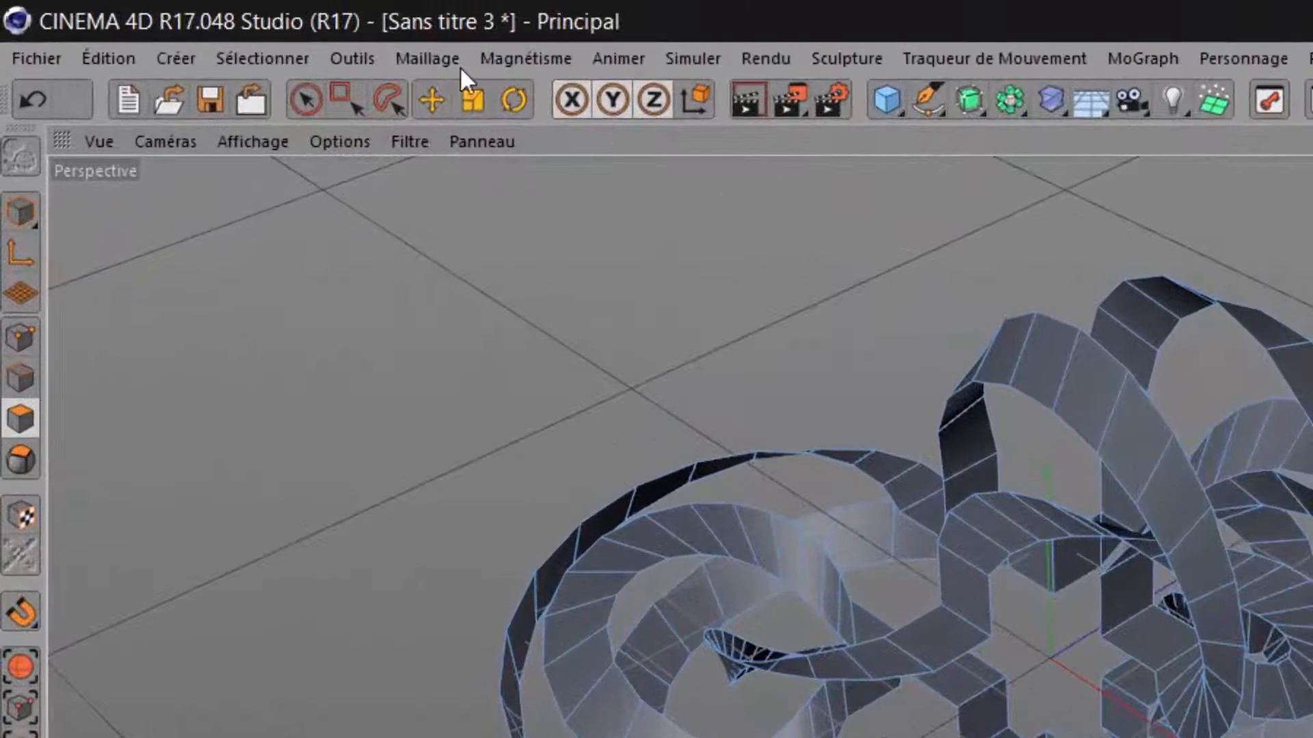
{"action": "left_click", "coordinate": [200, 28]}
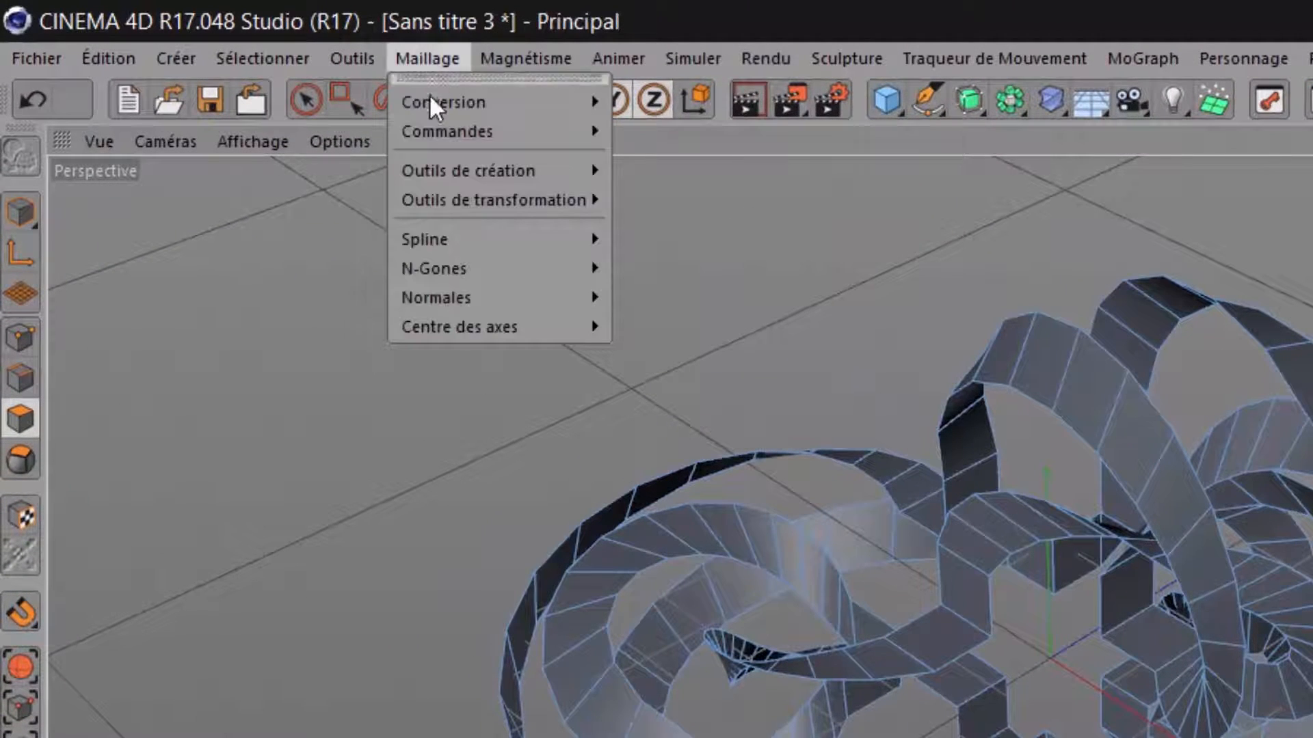
{"action": "mouse_move", "coordinate": [433, 140]}
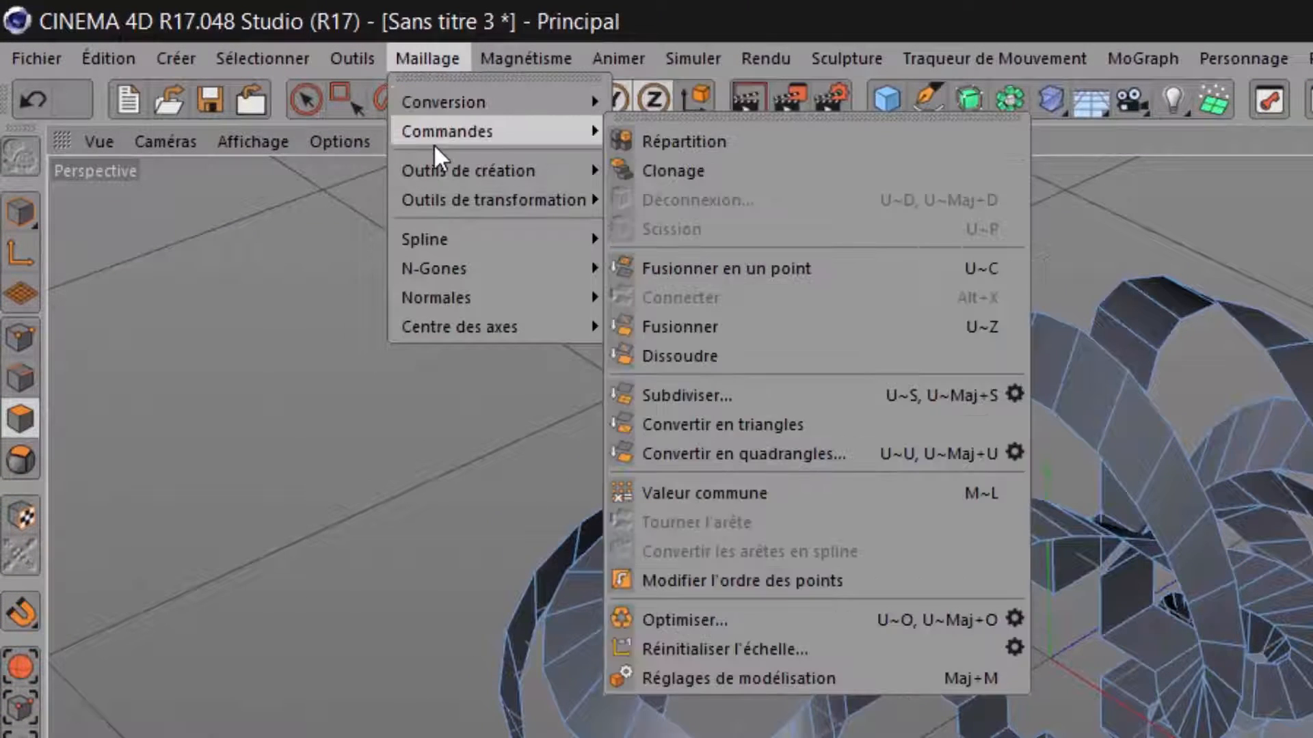
{"action": "mouse_move", "coordinate": [435, 171]}
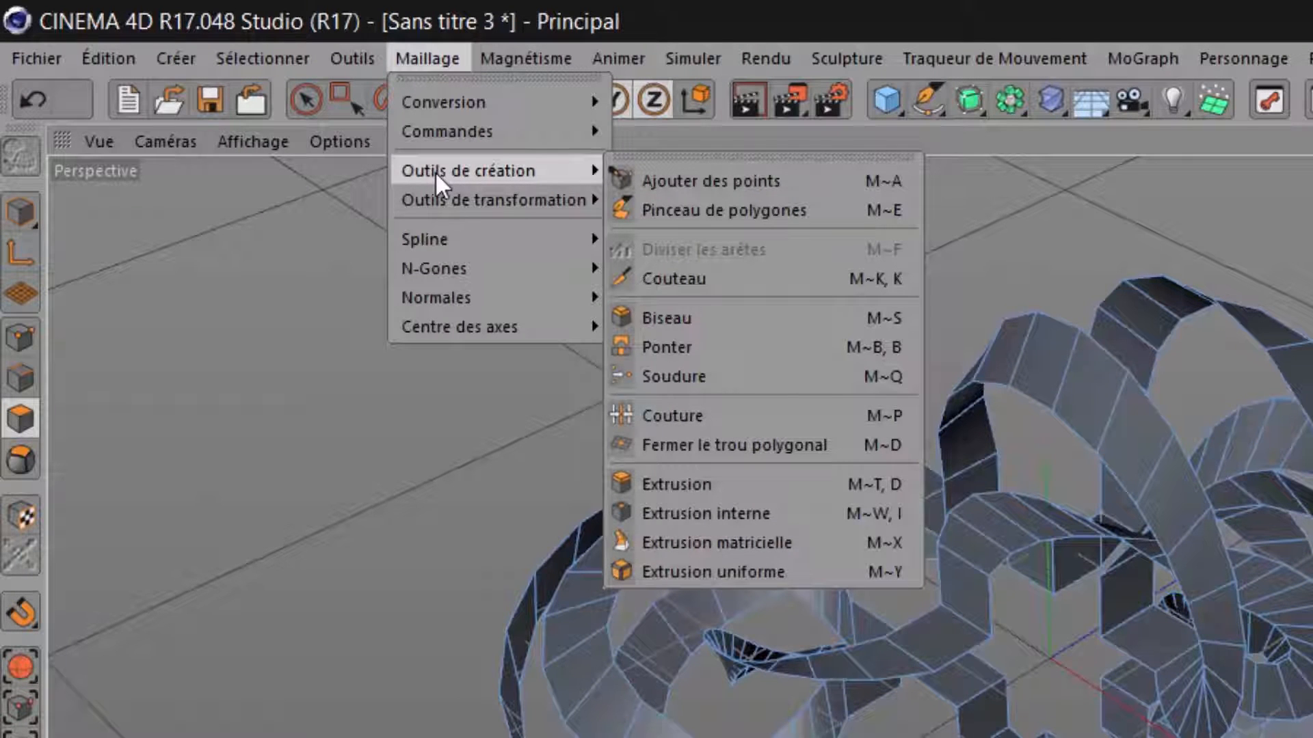
{"action": "mouse_move", "coordinate": [439, 196]}
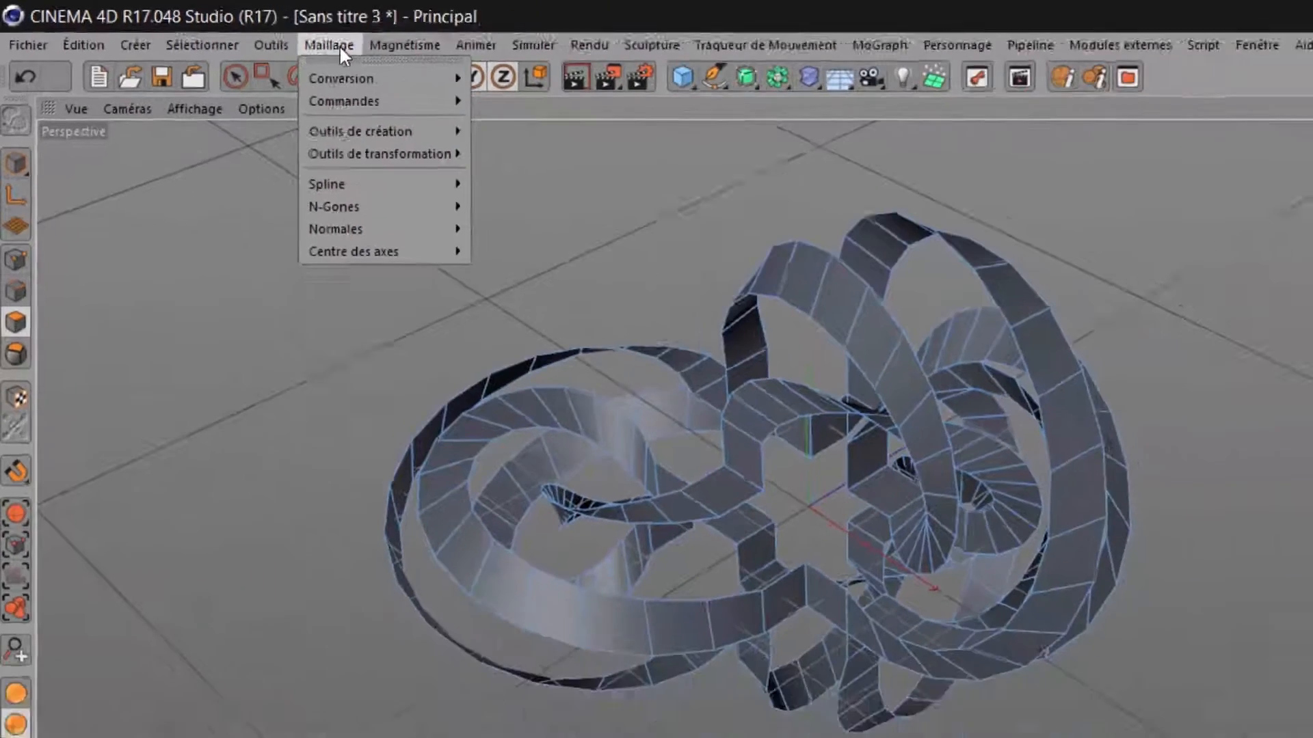
{"action": "left_click", "coordinate": [439, 59]}
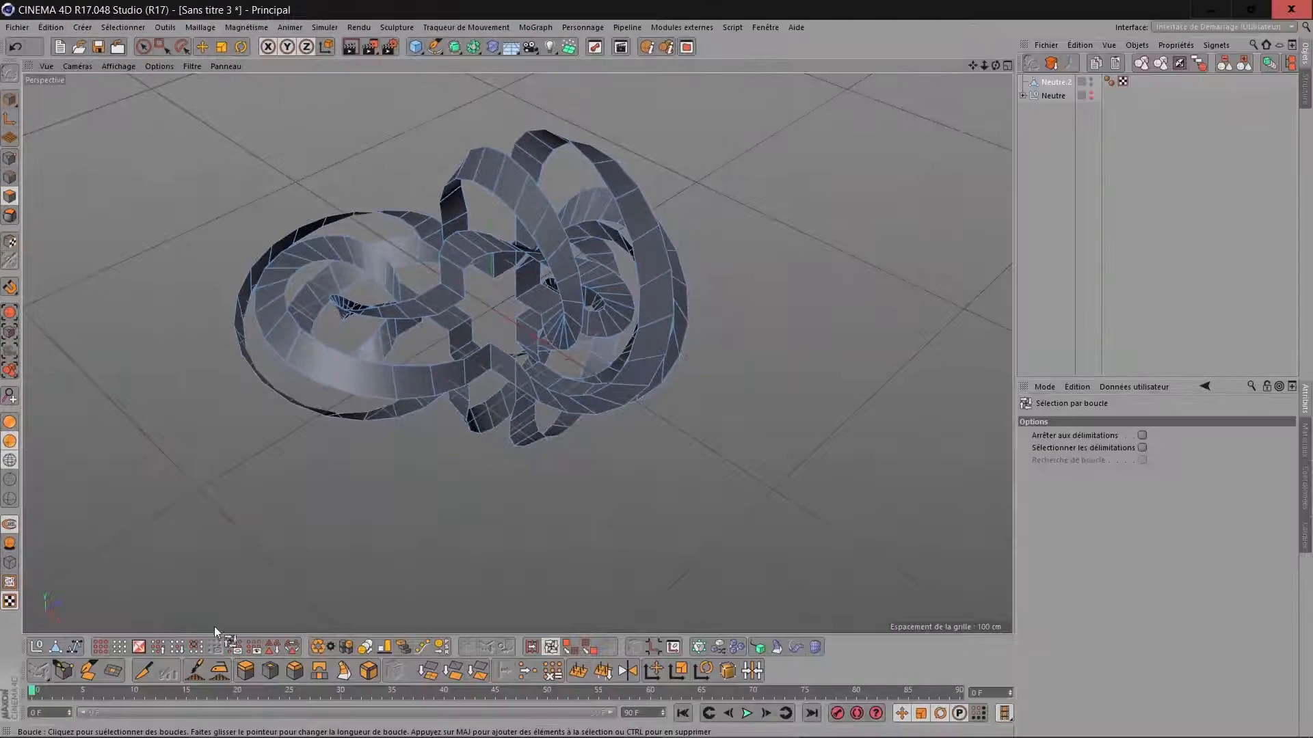
{"action": "left_click", "coordinate": [219, 671]}
{"action": "left_click_drag", "start_coordinate": [518, 353], "coordinate": [616, 353]}
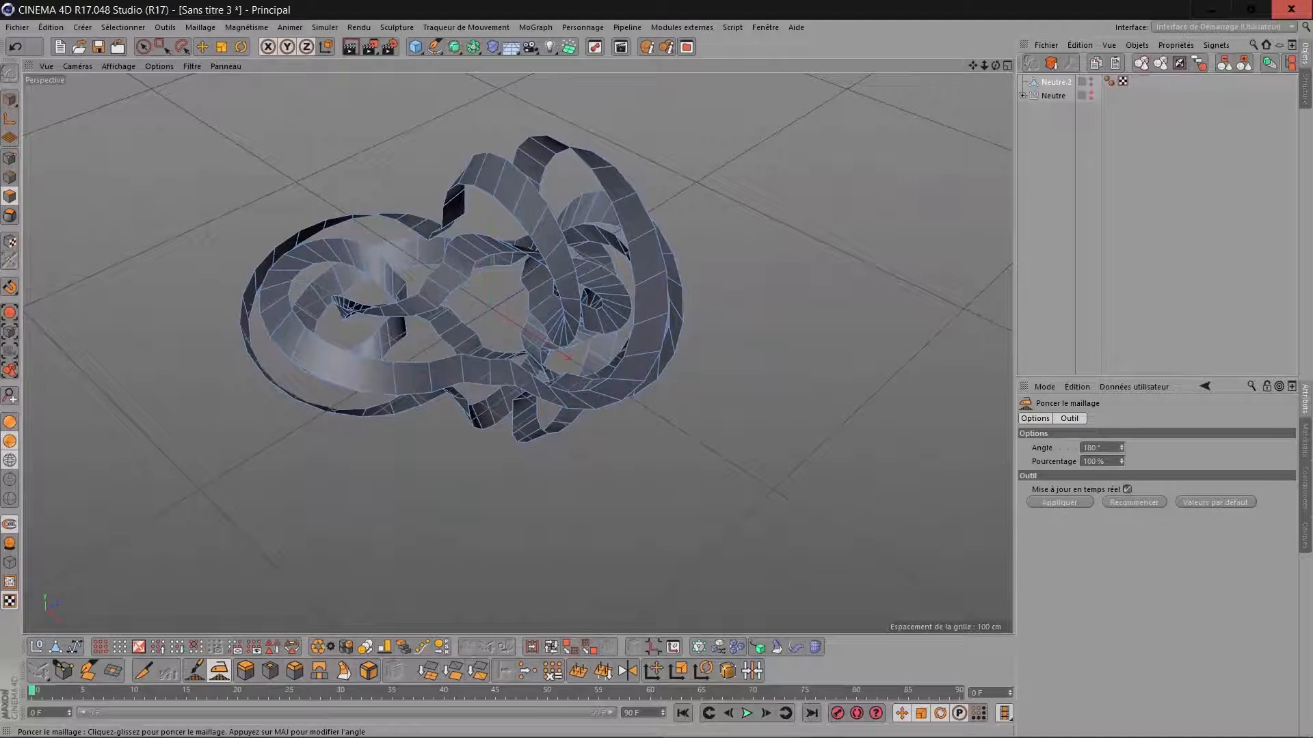
{"action": "left_click_drag", "start_coordinate": [362, 511], "coordinate": [465, 511]}
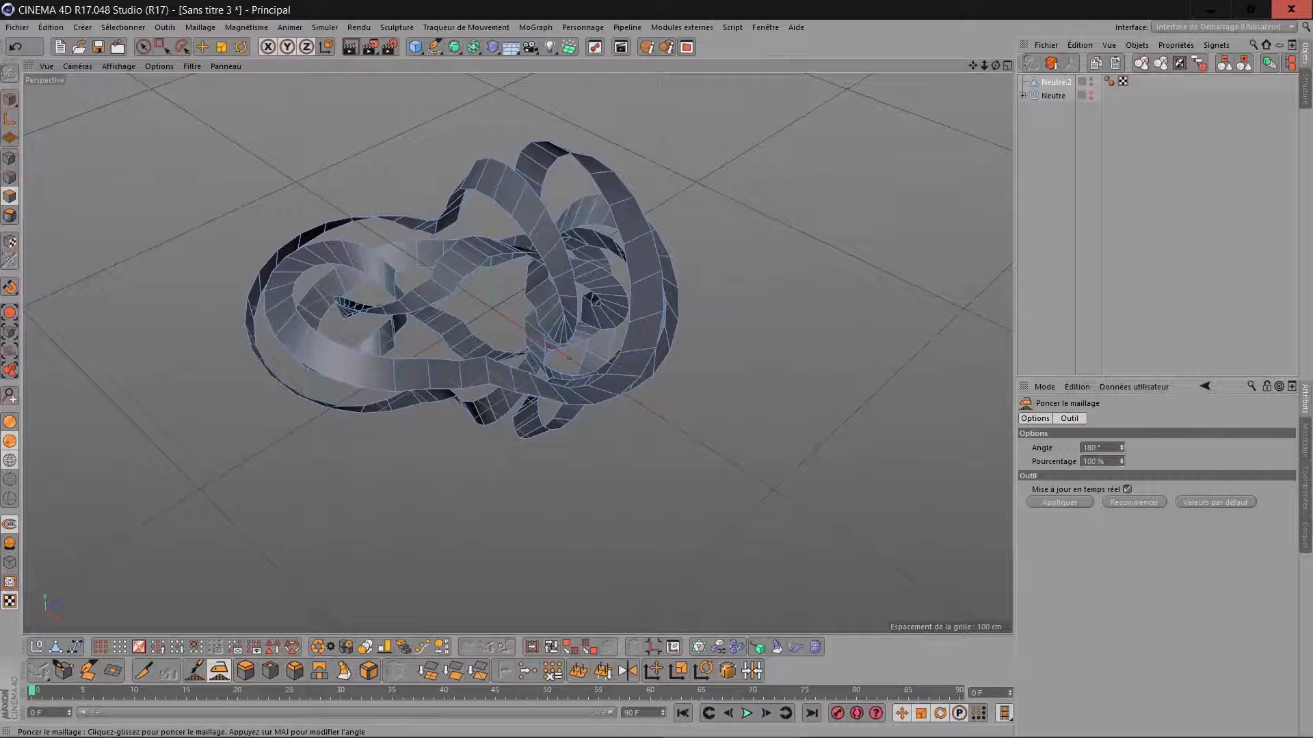
Select the edge at the sharp kink in the small inner ribbon loop and move it to straighten the bend.
{"action": "left_click_drag", "start_coordinate": [996, 66], "coordinate": [981, 13]}
{"action": "left_click_drag", "start_coordinate": [492, 309], "coordinate": [540, 273], "text": "alt"}
{"action": "scroll", "coordinate": [547, 257], "scroll_direction": "up", "scroll_amount": 10}
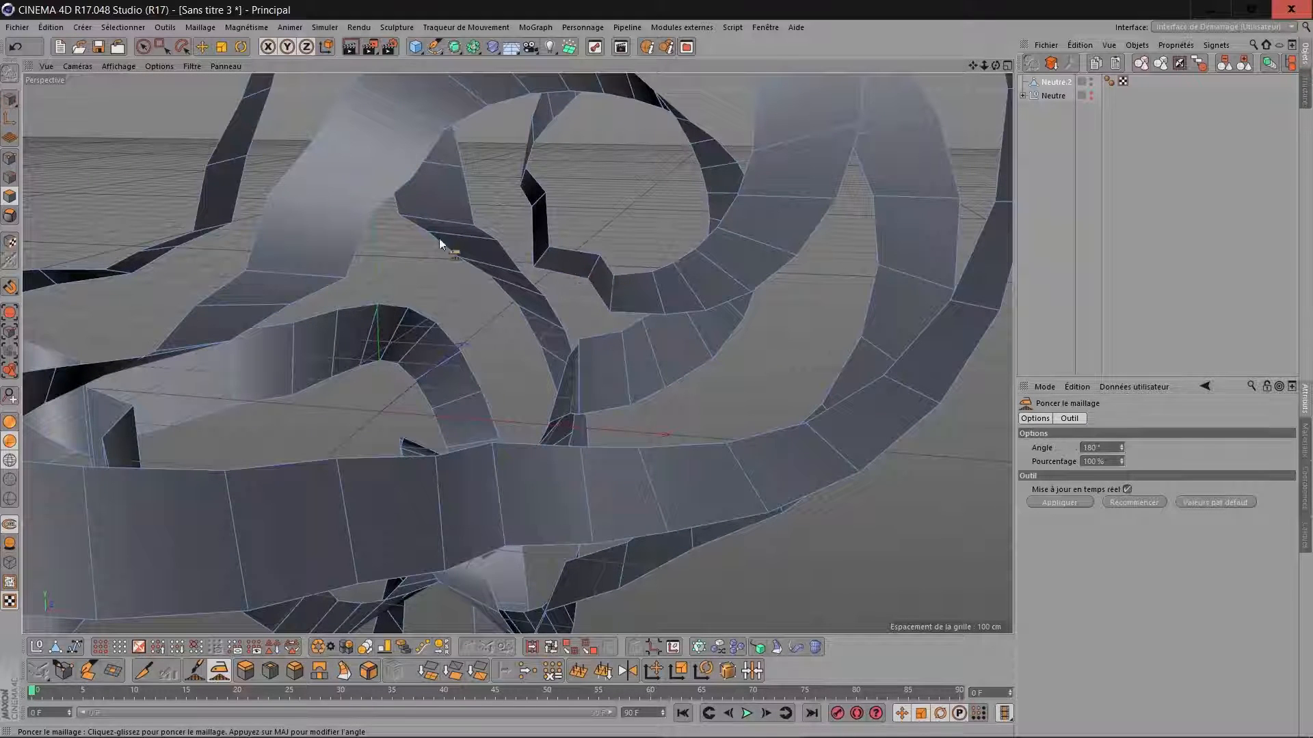
{"action": "left_click", "coordinate": [10, 177]}
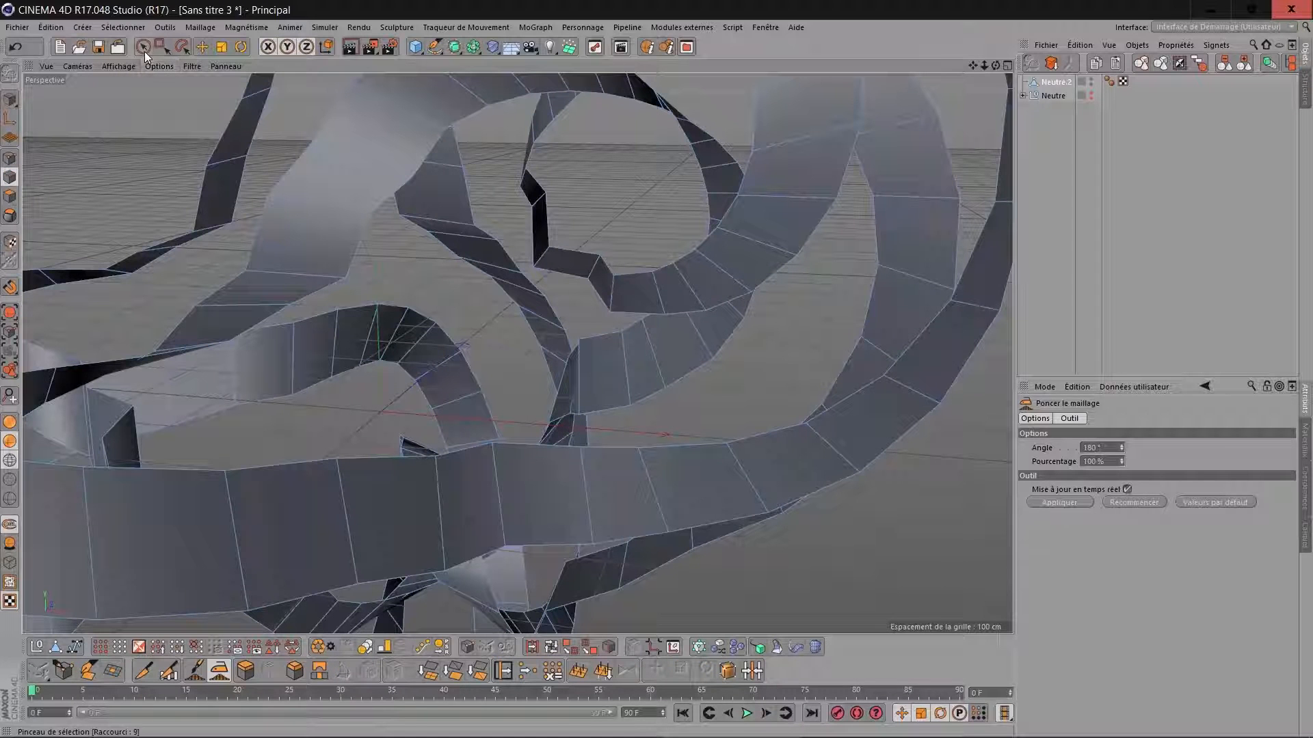
{"action": "left_click", "coordinate": [143, 46]}
{"action": "left_click", "coordinate": [548, 260]}
{"action": "left_click_drag", "start_coordinate": [633, 165], "coordinate": [655, 150]}
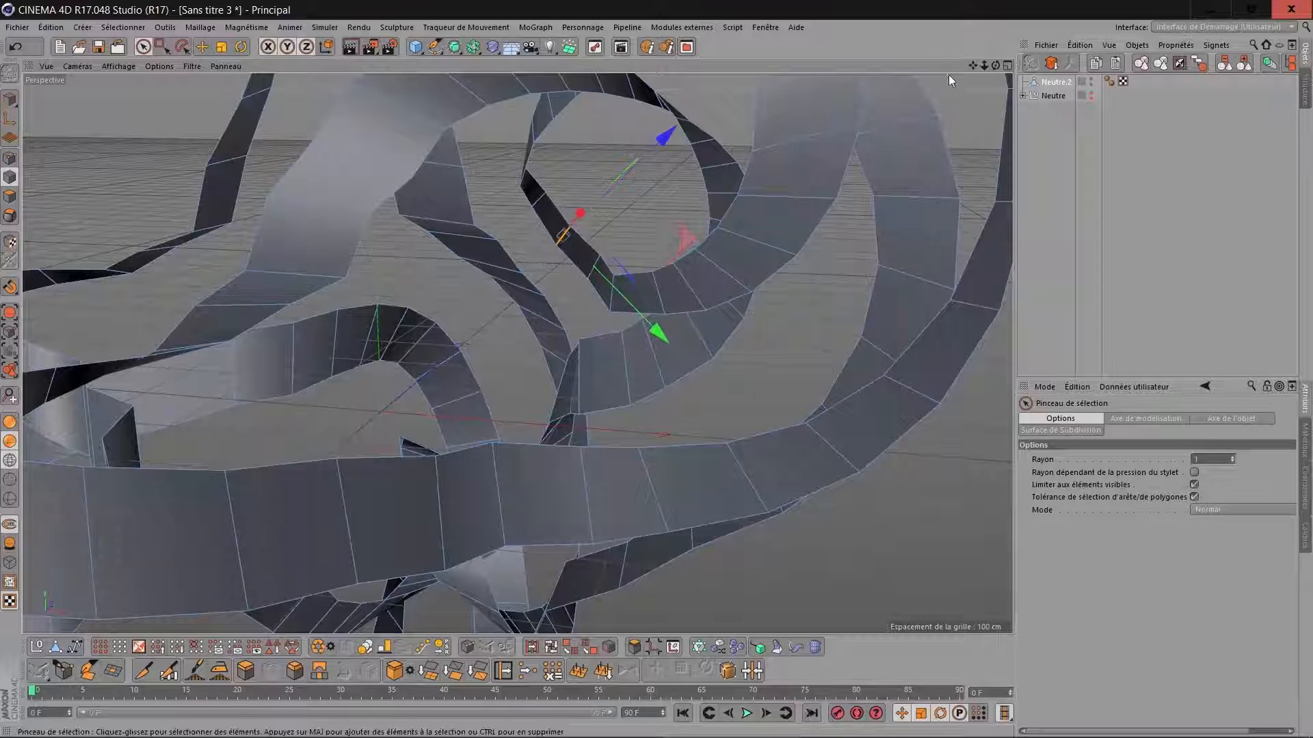
Select the edge at the sharp corner of the lower ribbon and move it outward along its blue axis to soften the bend.
{"action": "scroll", "coordinate": [949, 80], "scroll_direction": "down", "scroll_amount": 3}
{"action": "left_click_drag", "start_coordinate": [995, 67], "coordinate": [824, 58]}
{"action": "left_click_drag", "start_coordinate": [995, 67], "coordinate": [1035, 76]}
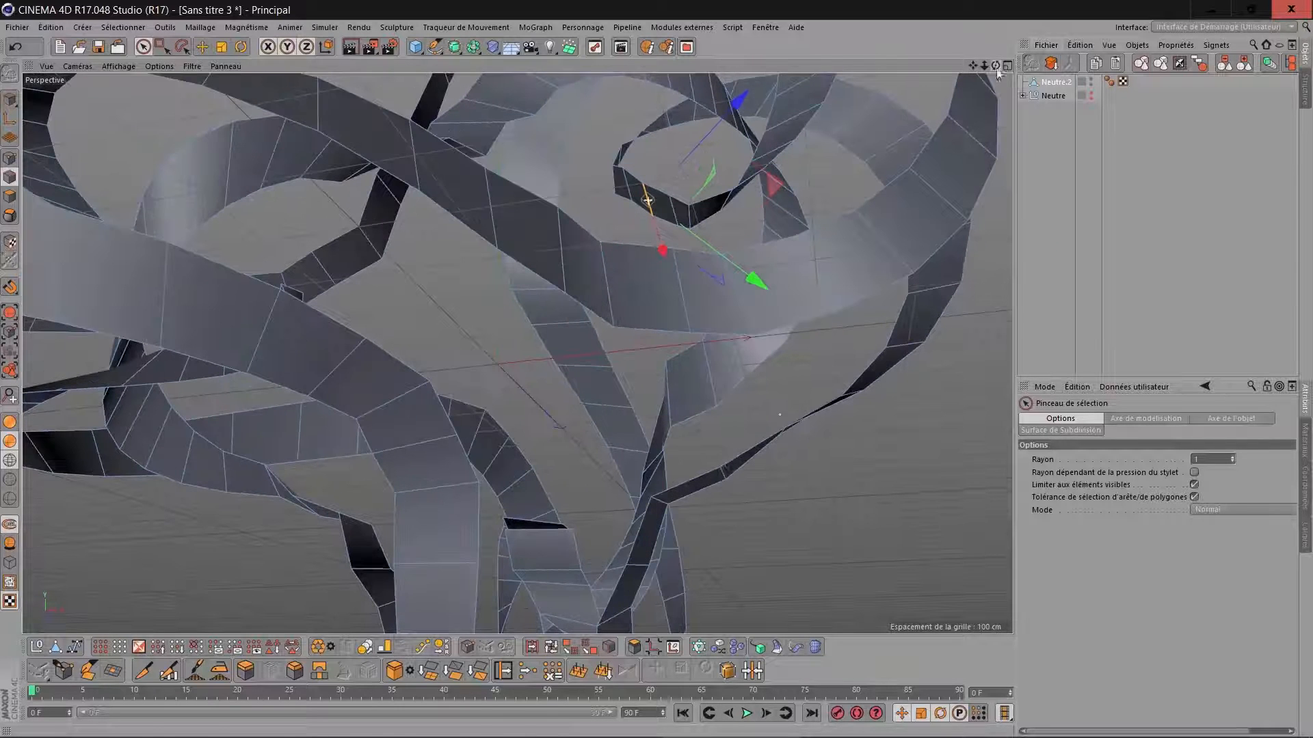
{"action": "left_click", "coordinate": [661, 504]}
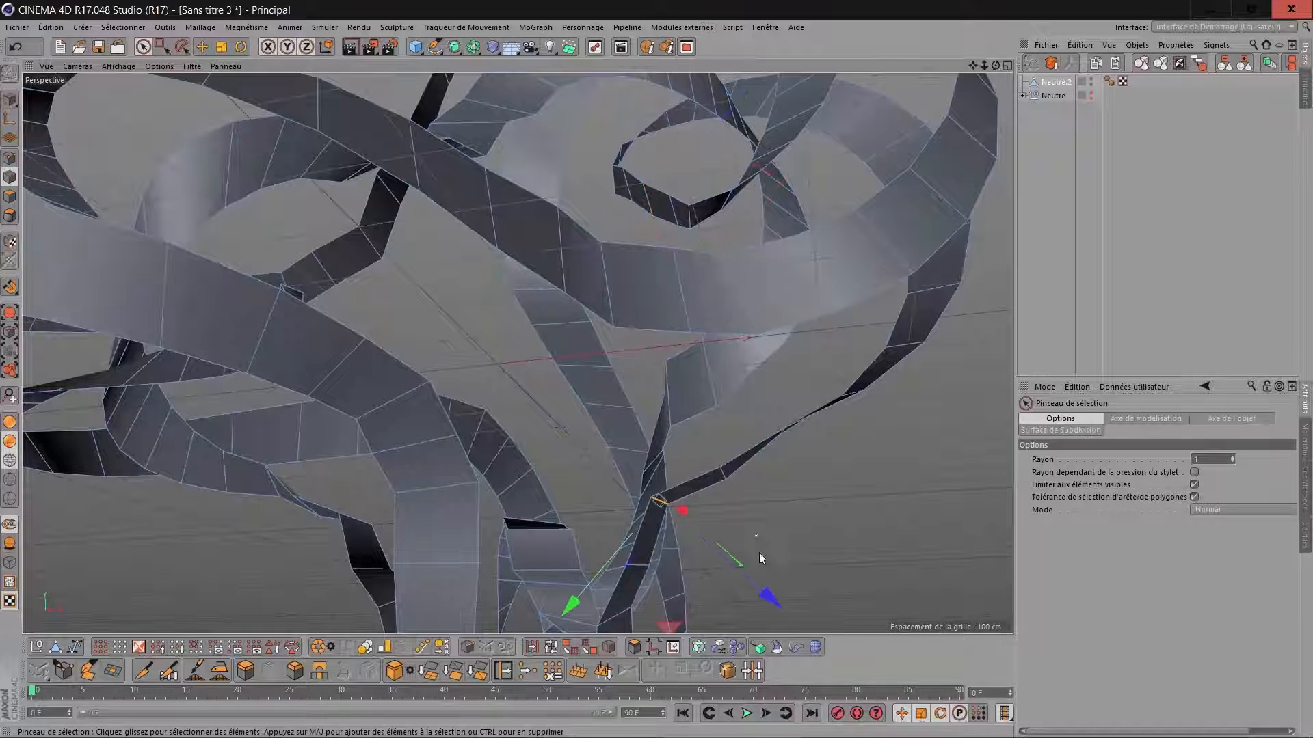
{"action": "left_click_drag", "start_coordinate": [756, 588], "coordinate": [773, 601]}
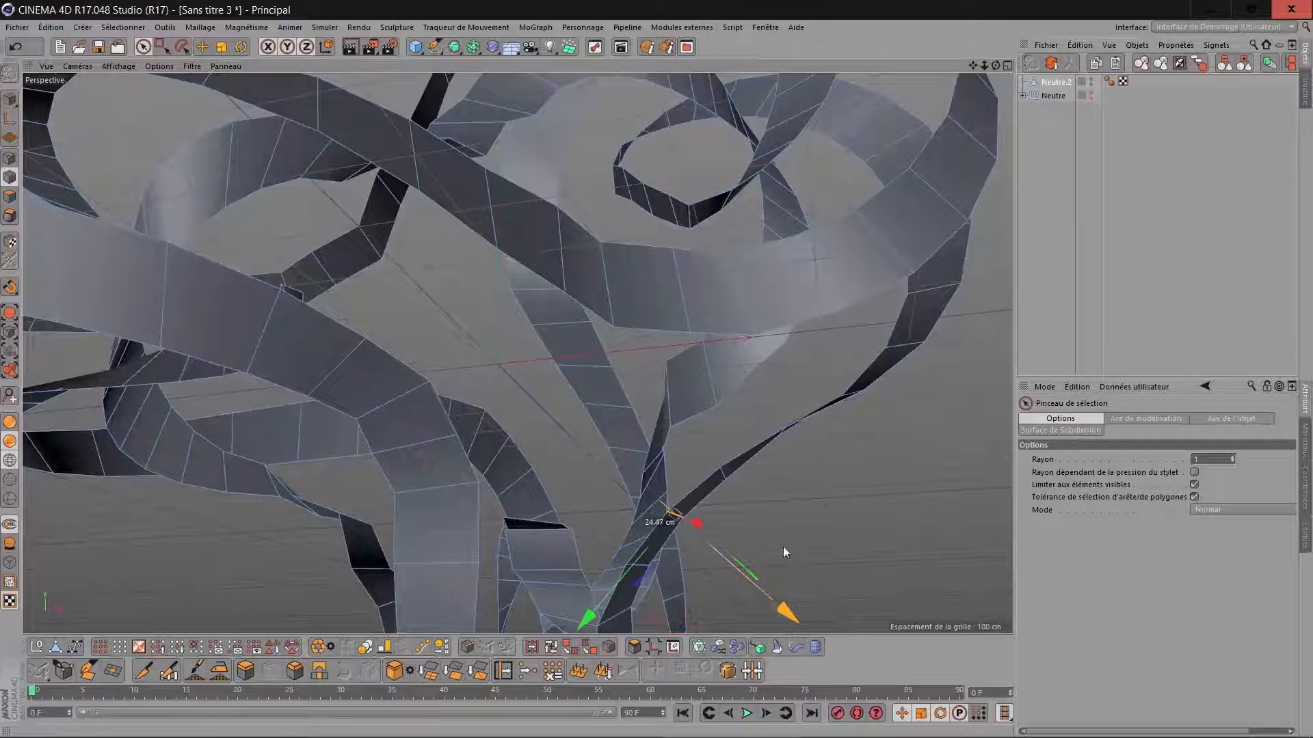
Select the kinked edge under the junction of the side ribbons and move it slightly to even out the curve.
{"action": "scroll", "coordinate": [787, 416], "scroll_direction": "down", "scroll_amount": 4}
{"action": "left_click_drag", "start_coordinate": [990, 67], "coordinate": [910, 130]}
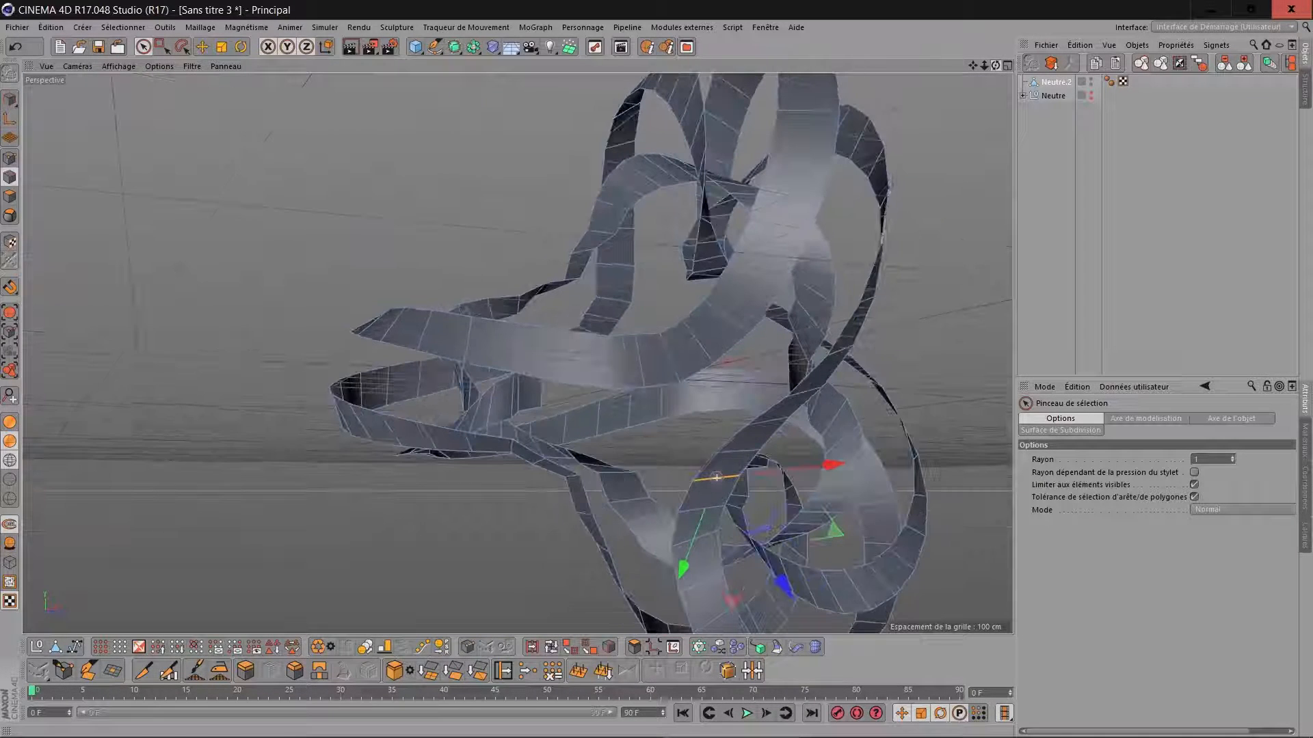
{"action": "left_click", "coordinate": [539, 462]}
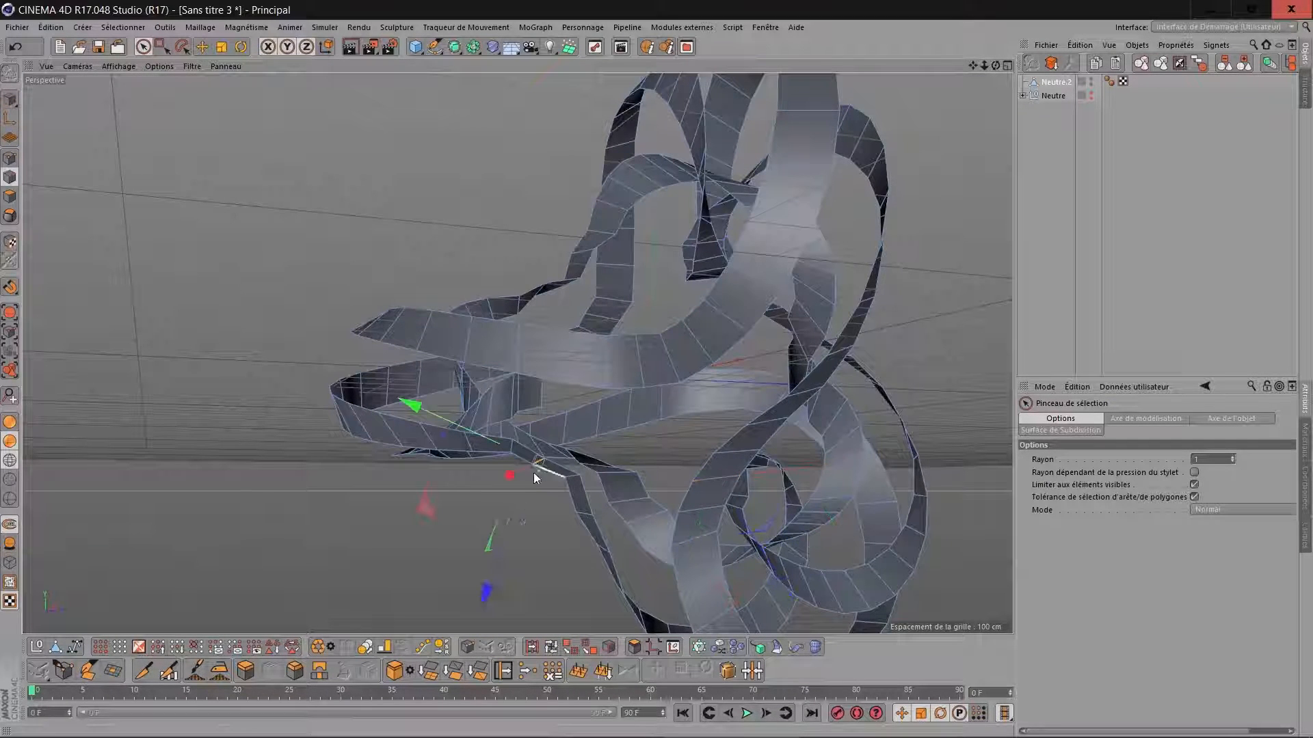
{"action": "left_click_drag", "start_coordinate": [526, 495], "coordinate": [519, 506]}
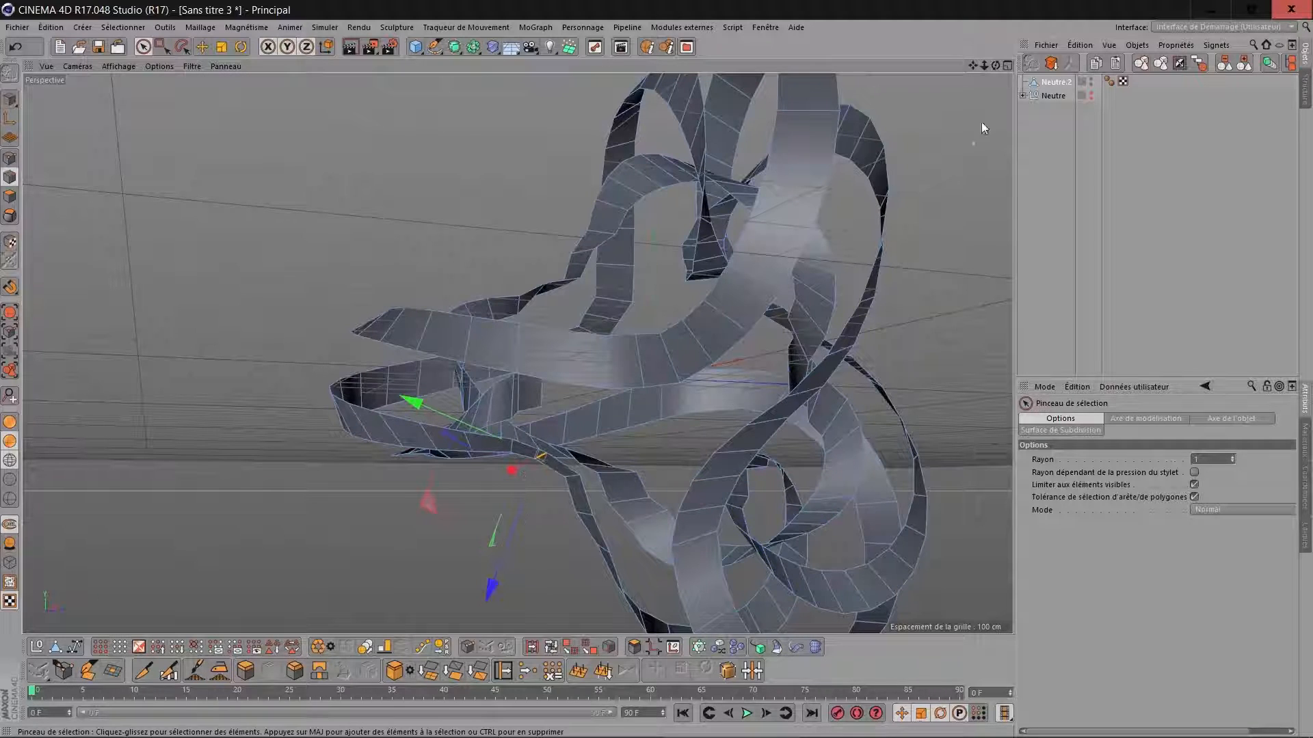
Select the protruding edge of the lower spiral ribbon loop and move it along its blue axis to round off the kink.
{"action": "left_click_drag", "start_coordinate": [994, 66], "coordinate": [964, 89]}
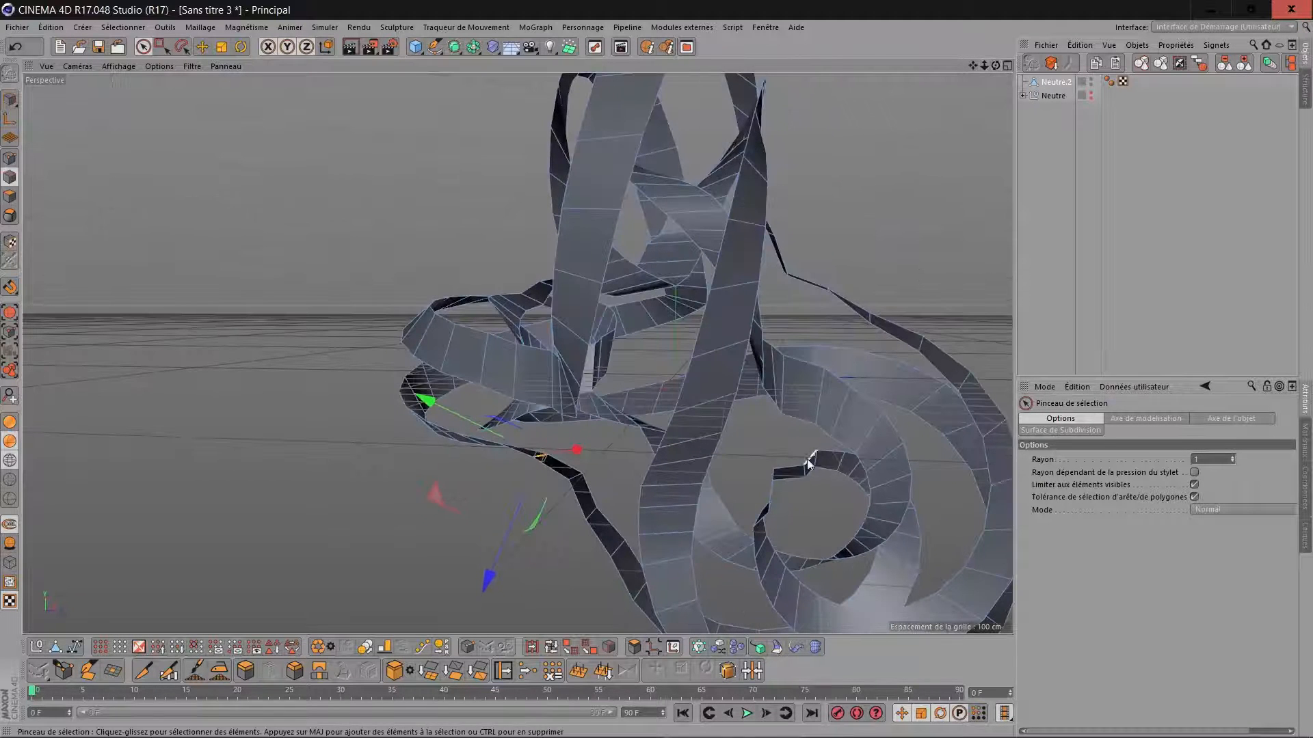
{"action": "left_click", "coordinate": [774, 478]}
{"action": "left_click_drag", "start_coordinate": [810, 514], "coordinate": [825, 521]}
{"action": "scroll", "coordinate": [887, 381], "scroll_direction": "down", "scroll_amount": 3}
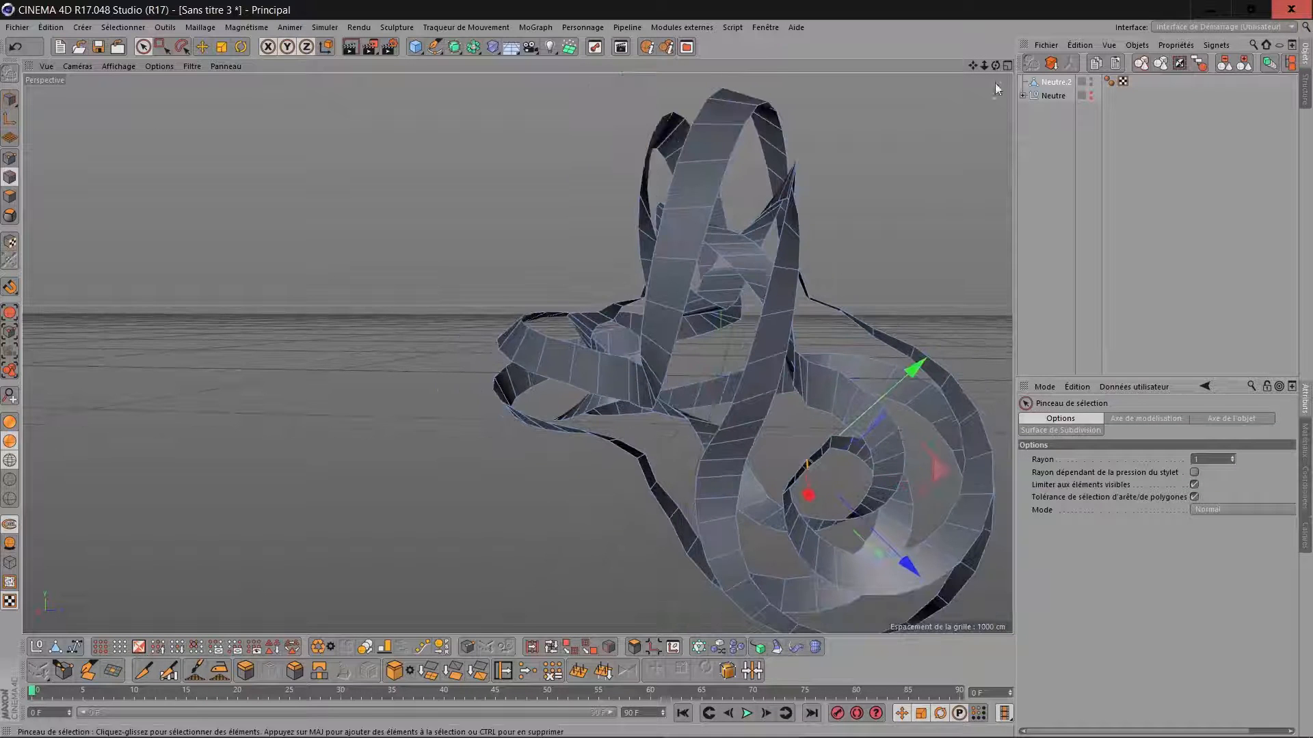
Select the edge at the sharp corner where the lower ribbon joins the side strip and move it along its blue axis to straighten the bend.
{"action": "mouse_move", "coordinate": [997, 65]}
{"action": "left_mouse_down"}
{"action": "mouse_move", "coordinate": [916, 74]}
{"action": "mouse_move", "coordinate": [995, 117]}
{"action": "mouse_move", "coordinate": [996, 67]}
{"action": "left_mouse_up"}
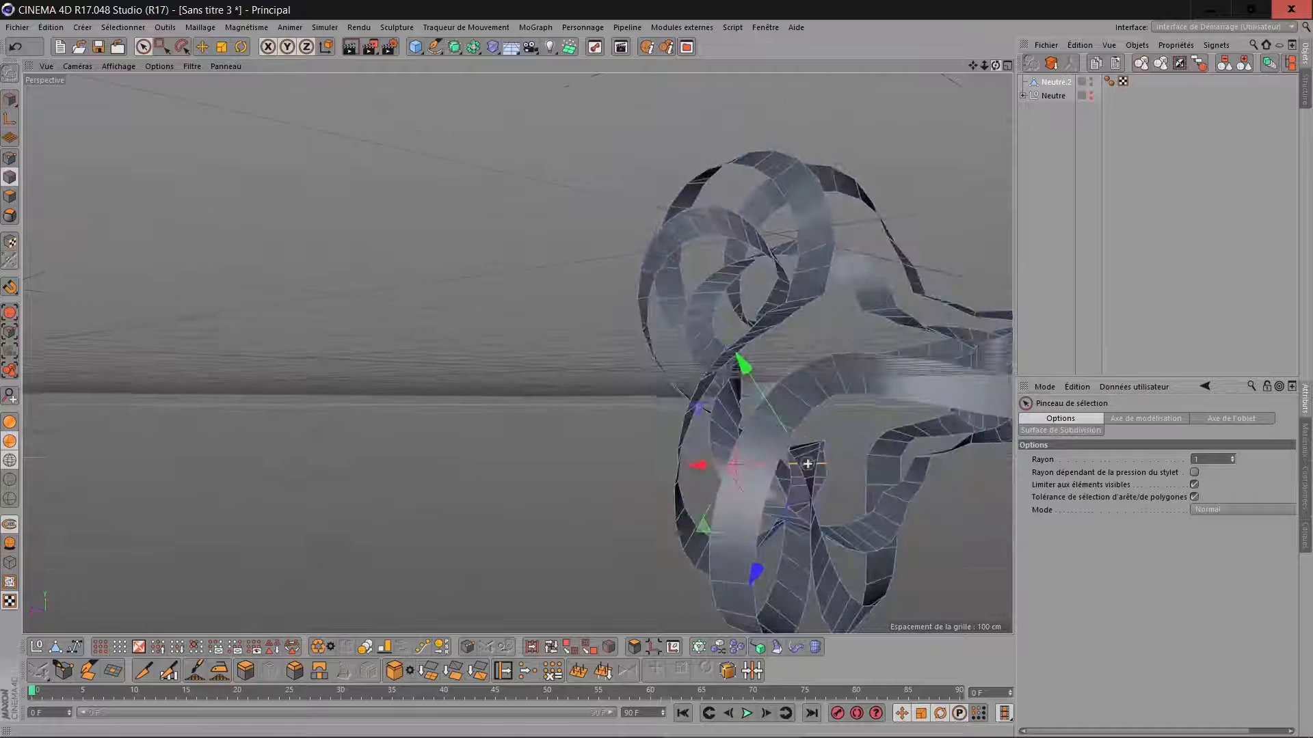
{"action": "scroll", "coordinate": [926, 468], "scroll_direction": "up", "scroll_amount": 5}
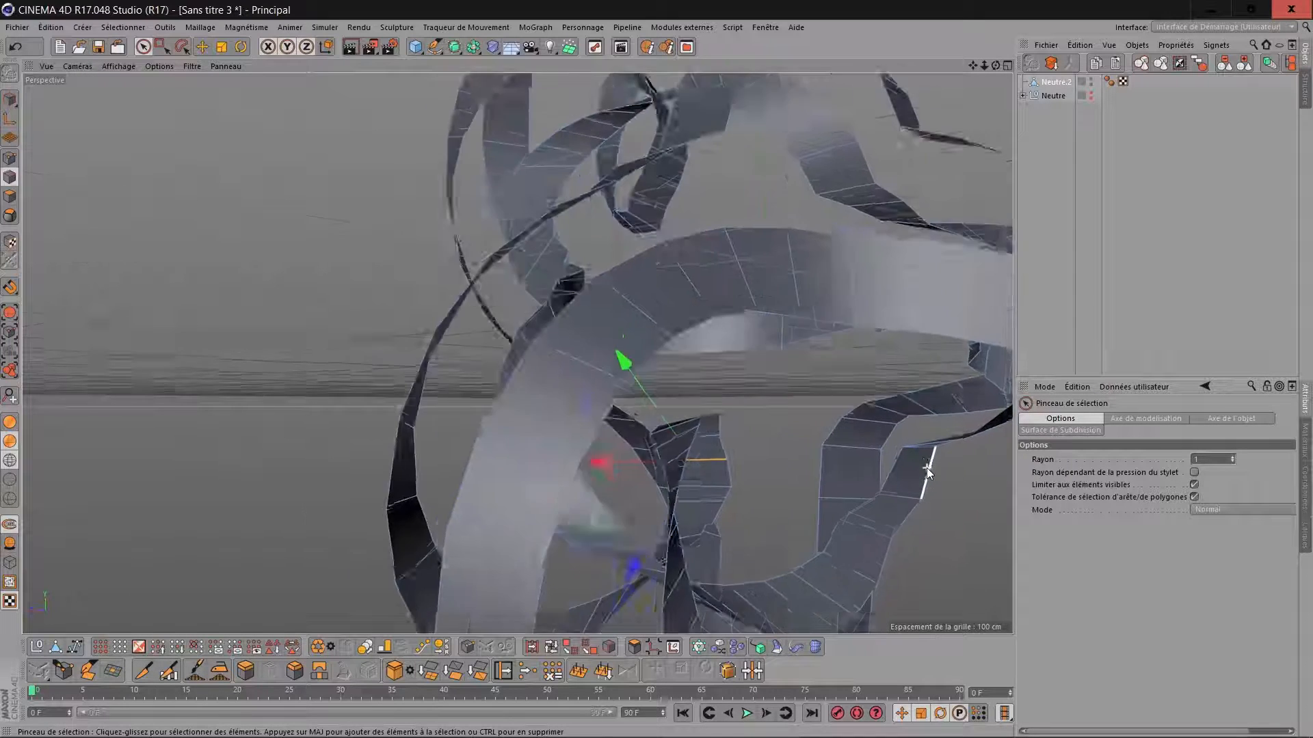
{"action": "left_click", "coordinate": [925, 448]}
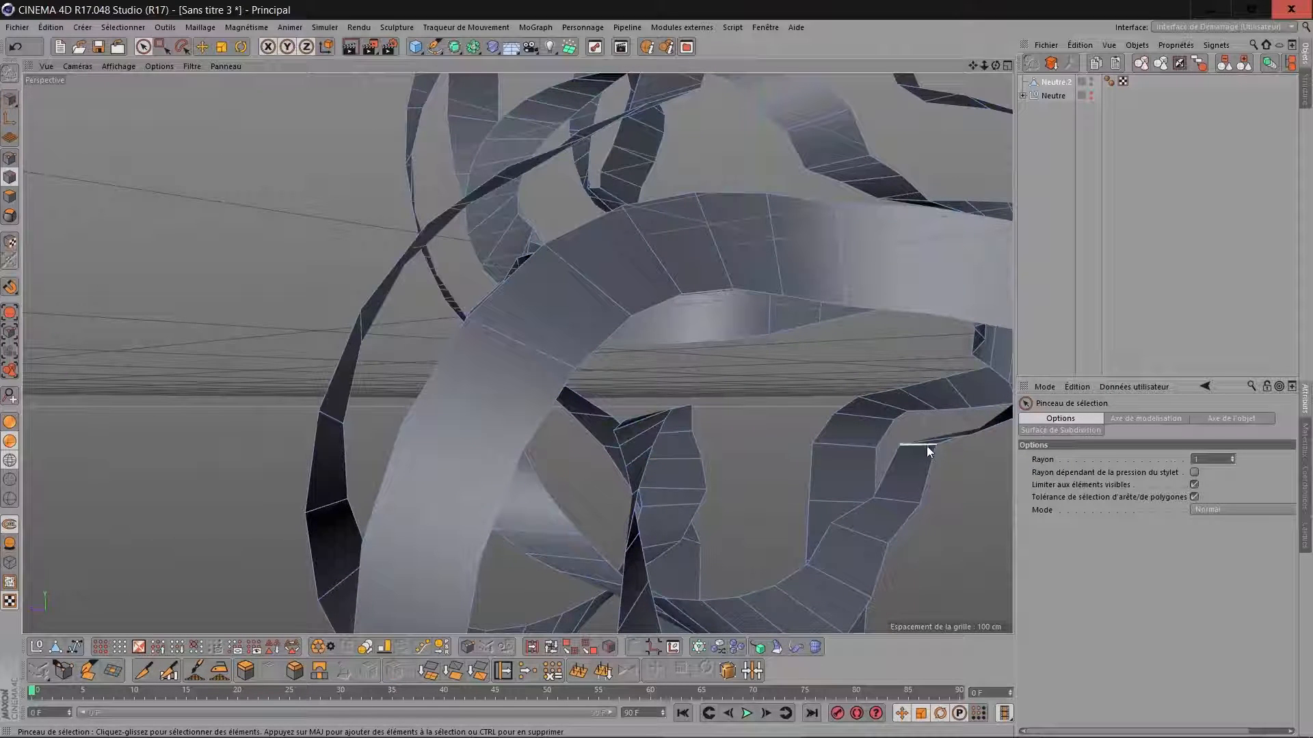
{"action": "left_click", "coordinate": [926, 445]}
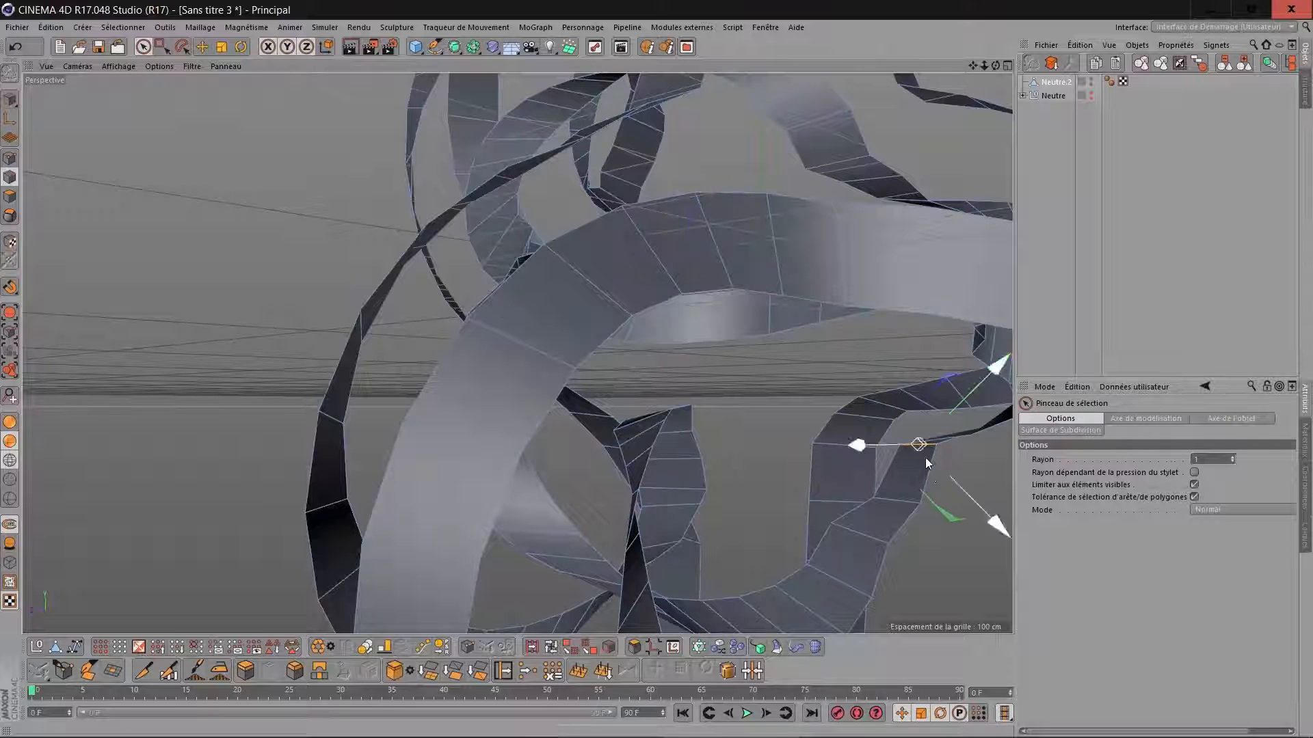
{"action": "left_click_drag", "start_coordinate": [958, 482], "coordinate": [979, 502]}
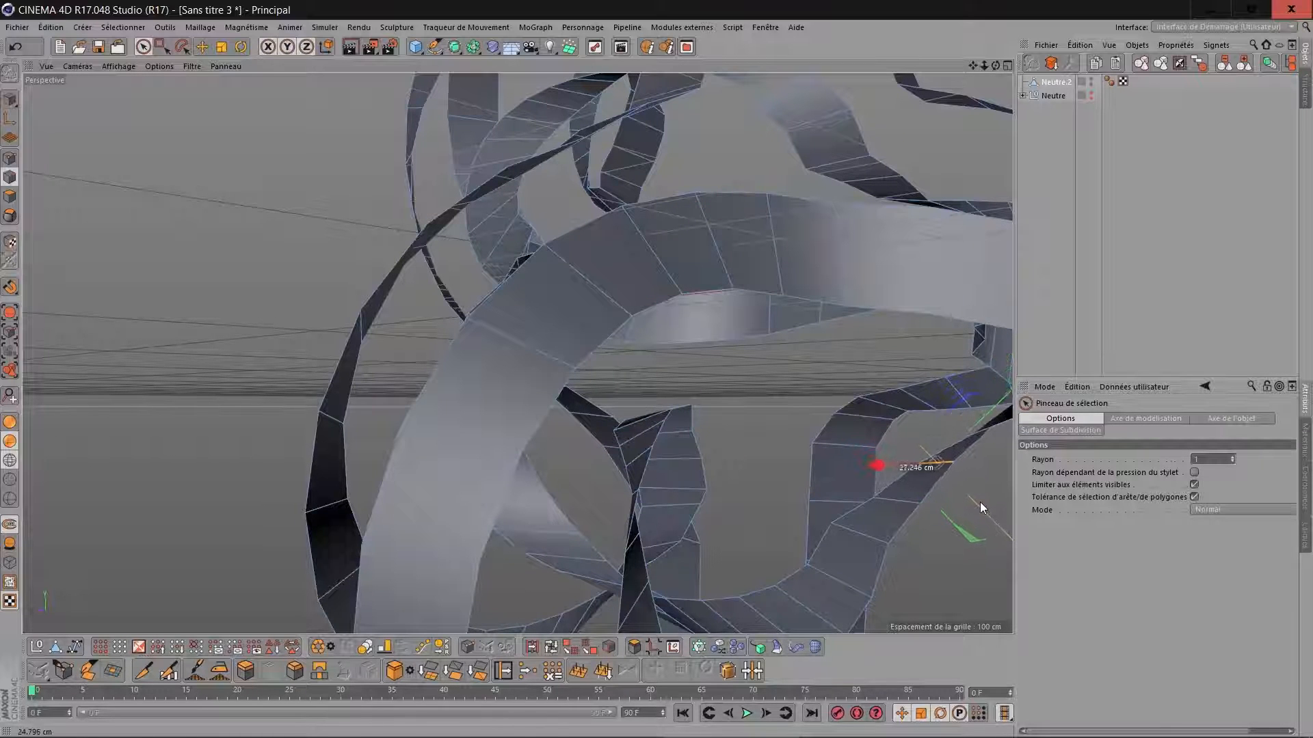
Select the edge at the kink where the upper ribbon meets the side loop and nudge it along its blue axis to soften the bend.
{"action": "scroll", "coordinate": [942, 473], "scroll_direction": "down", "scroll_amount": 4}
{"action": "left_click_drag", "start_coordinate": [972, 66], "coordinate": [705, 61]}
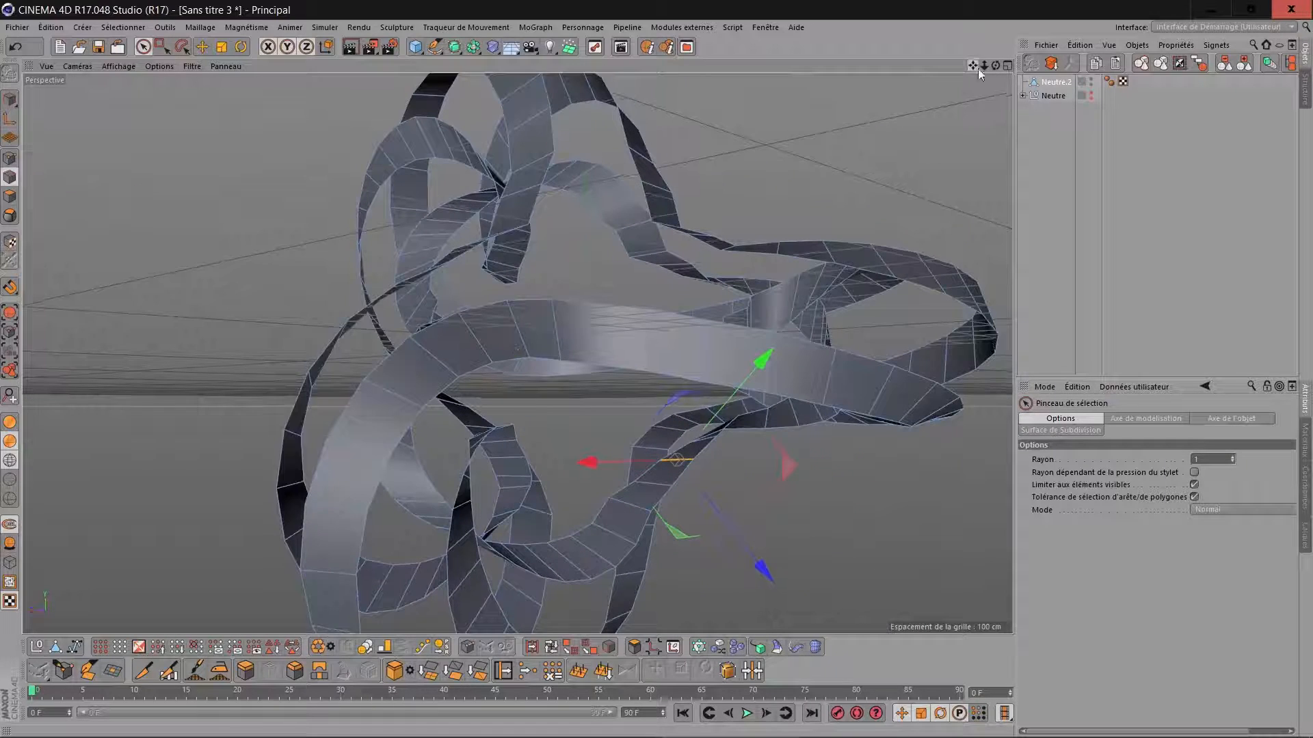
{"action": "left_click_drag", "start_coordinate": [995, 65], "coordinate": [704, 215]}
{"action": "left_click_drag", "start_coordinate": [747, 121], "coordinate": [741, 133]}
{"action": "left_click_drag", "start_coordinate": [744, 130], "coordinate": [745, 129]}
{"action": "left_click_drag", "start_coordinate": [994, 65], "coordinate": [862, 202]}
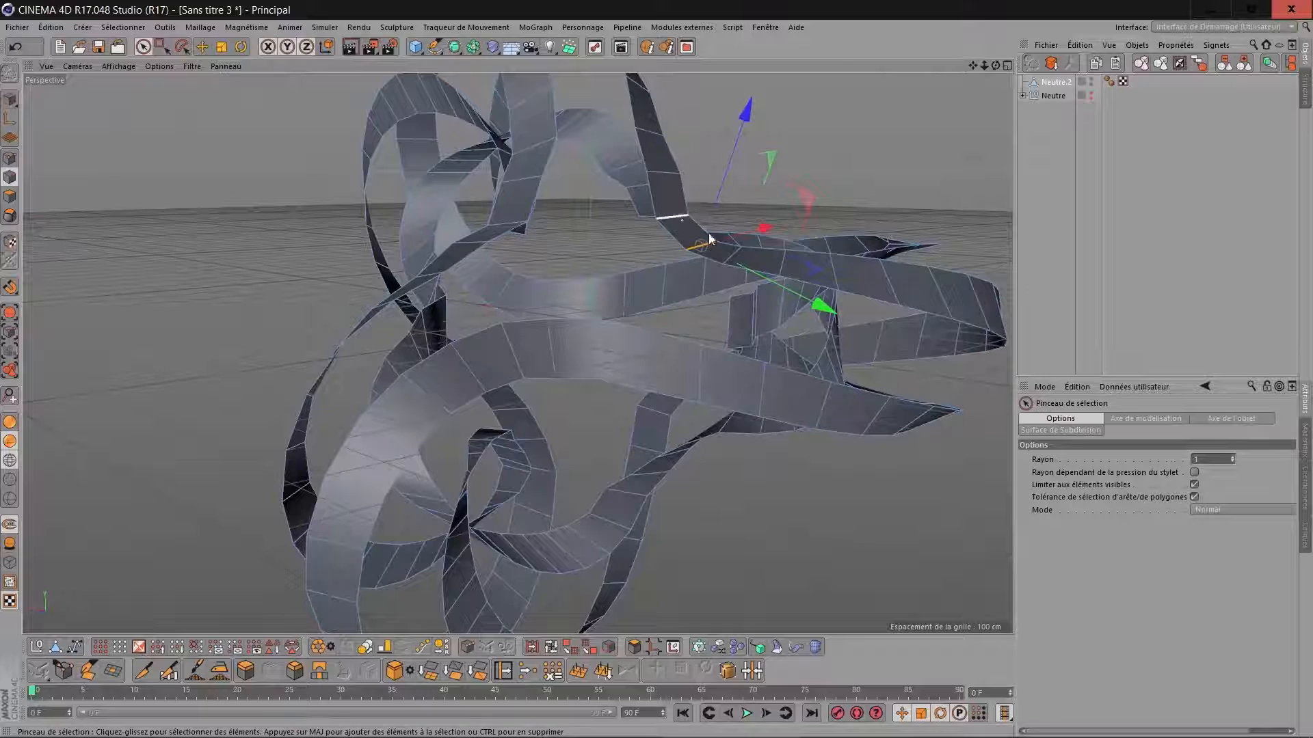
Select the protruding corner edge of the inner spiral loop and move it to round off the kink.
{"action": "left_click_drag", "start_coordinate": [996, 66], "coordinate": [848, 259]}
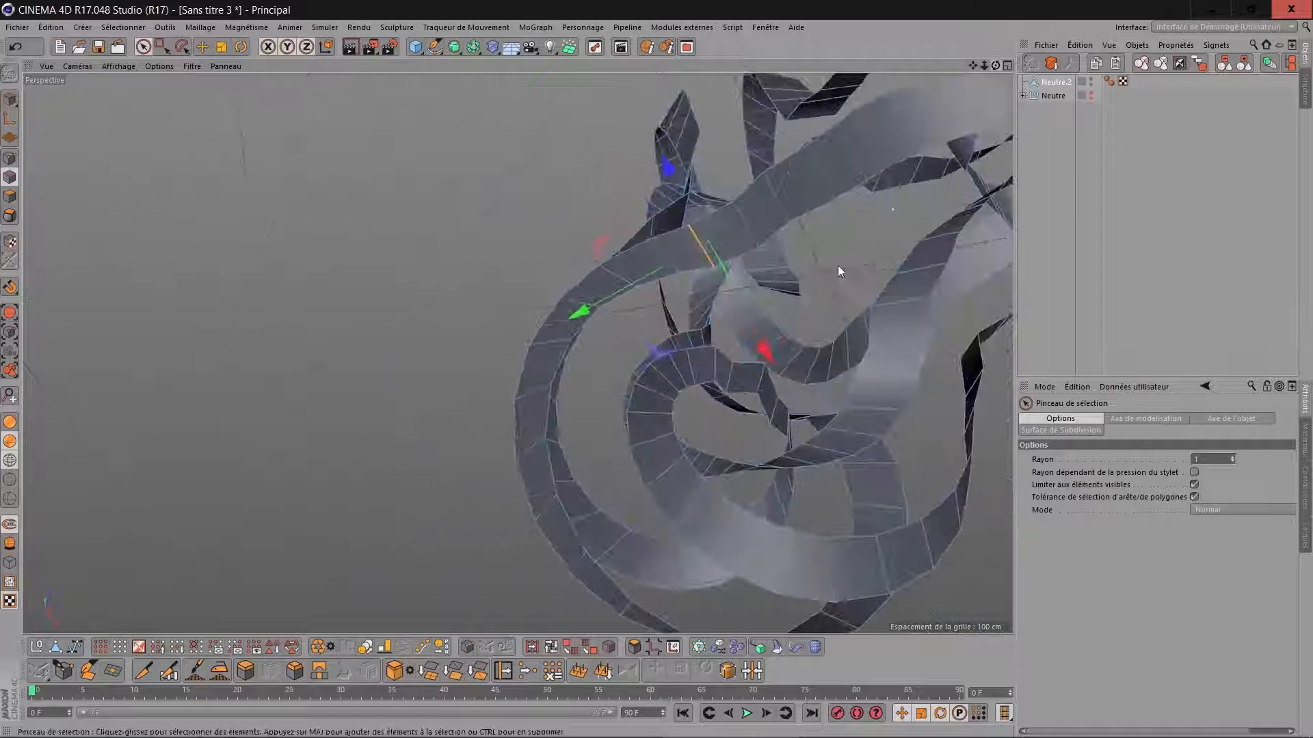
{"action": "left_click", "coordinate": [762, 382]}
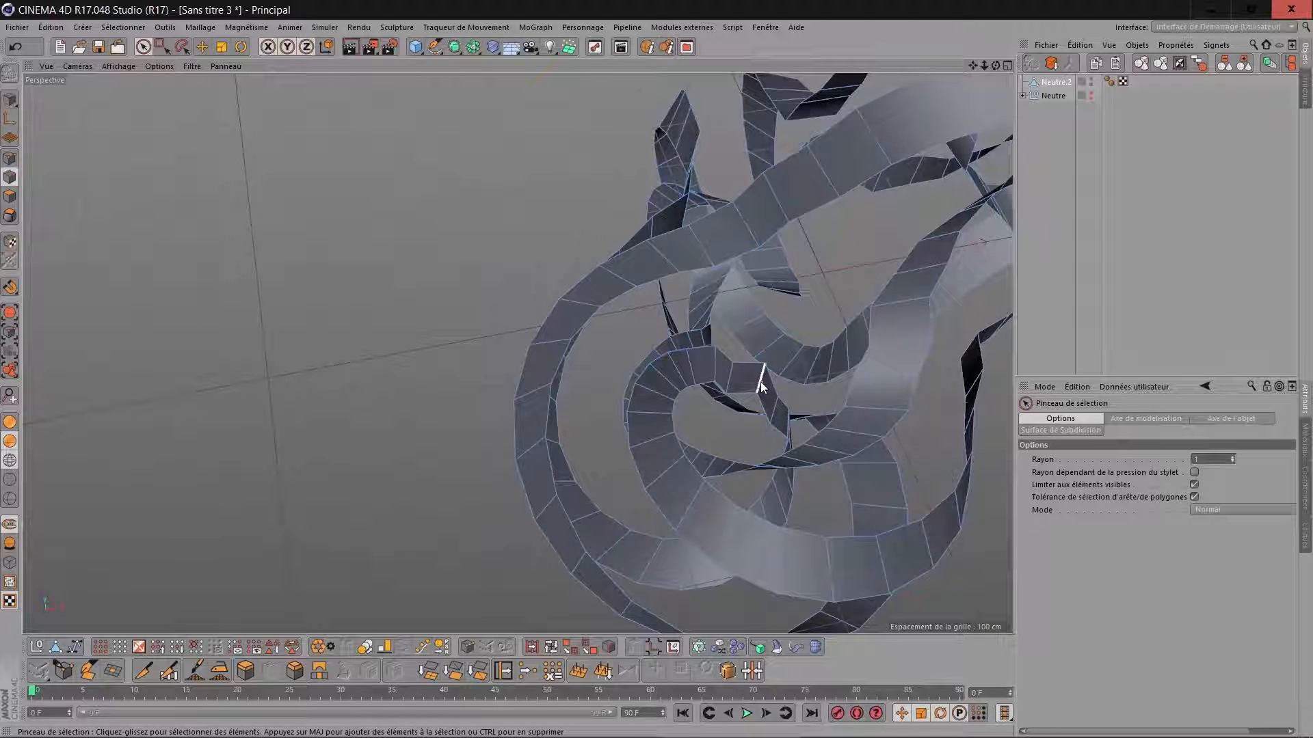
{"action": "left_click_drag", "start_coordinate": [724, 436], "coordinate": [998, 387]}
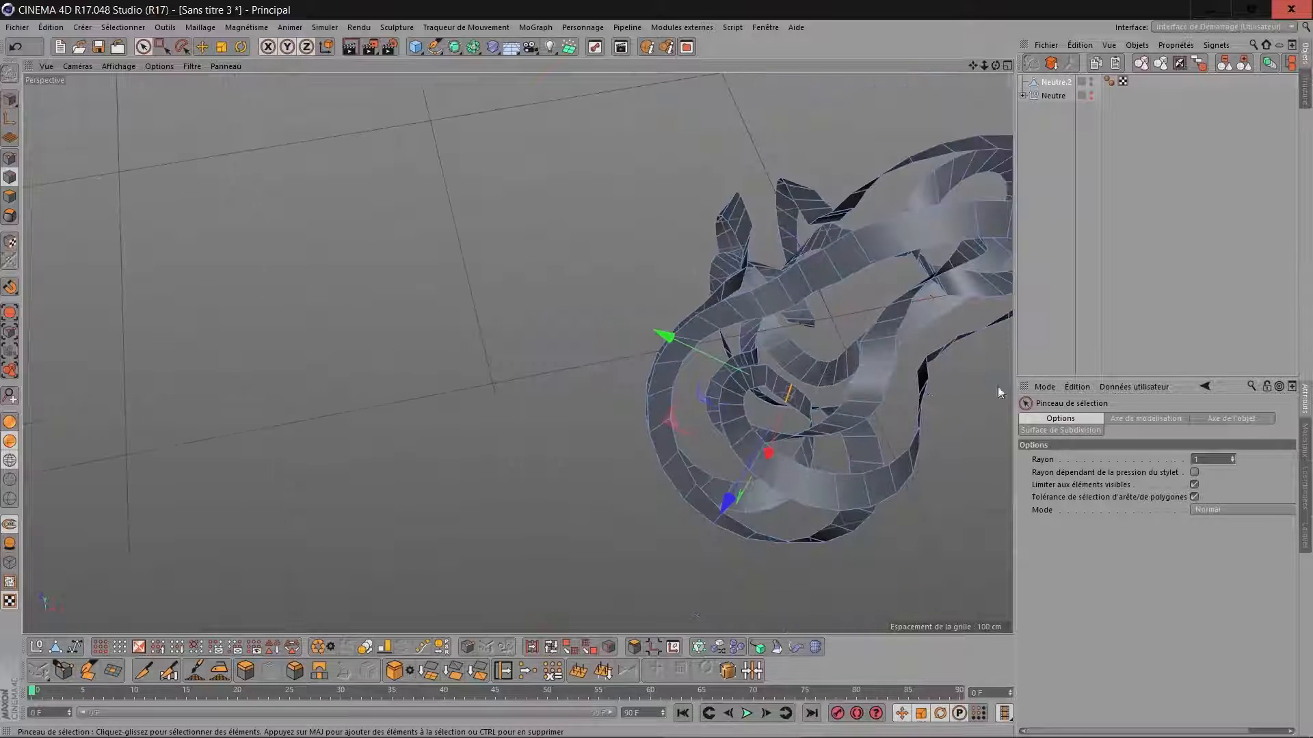
Select the edge at the sharp bend of the thin outer ribbon beside the loops and shift it slightly to smooth the curve.
{"action": "left_click", "coordinate": [921, 362]}
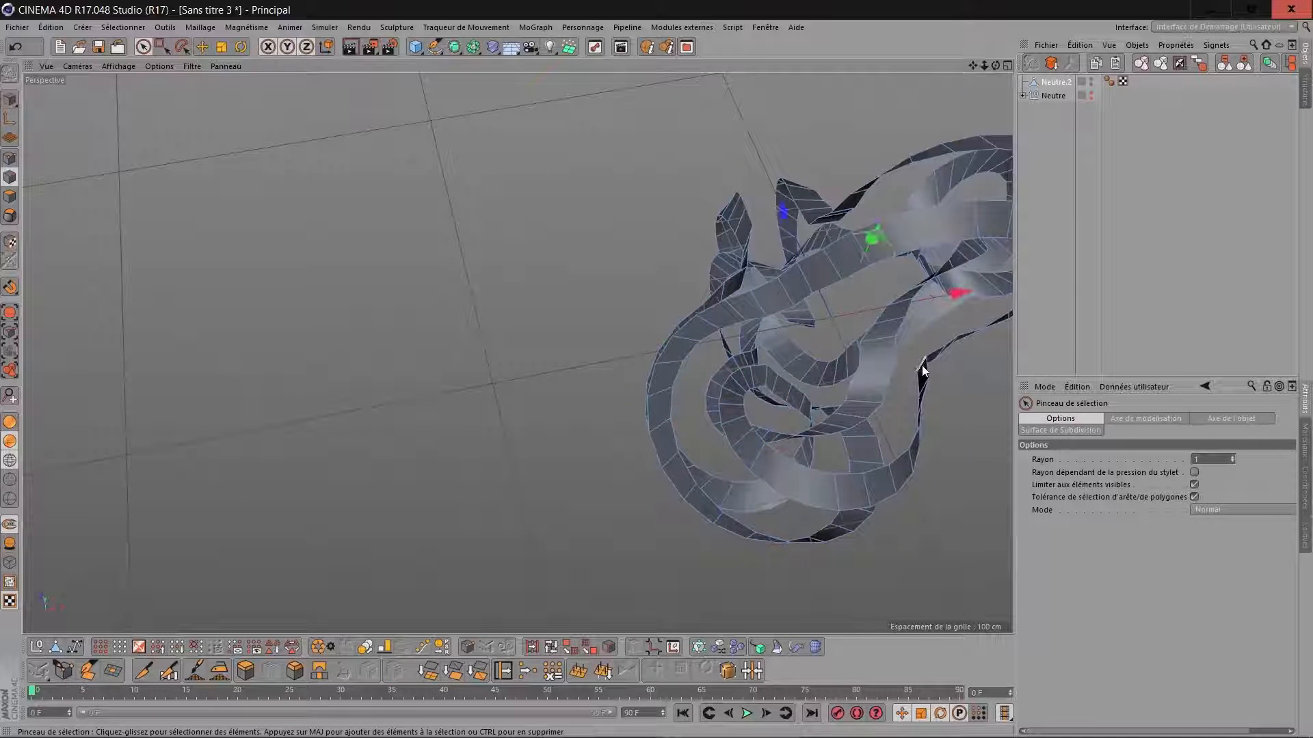
{"action": "left_click_drag", "start_coordinate": [983, 397], "coordinate": [991, 394]}
Add a Surface de Subdivision object and nest the ribbon mesh Neutre.2 inside it.
{"action": "scroll", "coordinate": [966, 348], "scroll_direction": "down", "scroll_amount": 1}
{"action": "left_click_drag", "start_coordinate": [969, 67], "coordinate": [649, 33]}
{"action": "left_click_drag", "start_coordinate": [996, 67], "coordinate": [803, 85]}
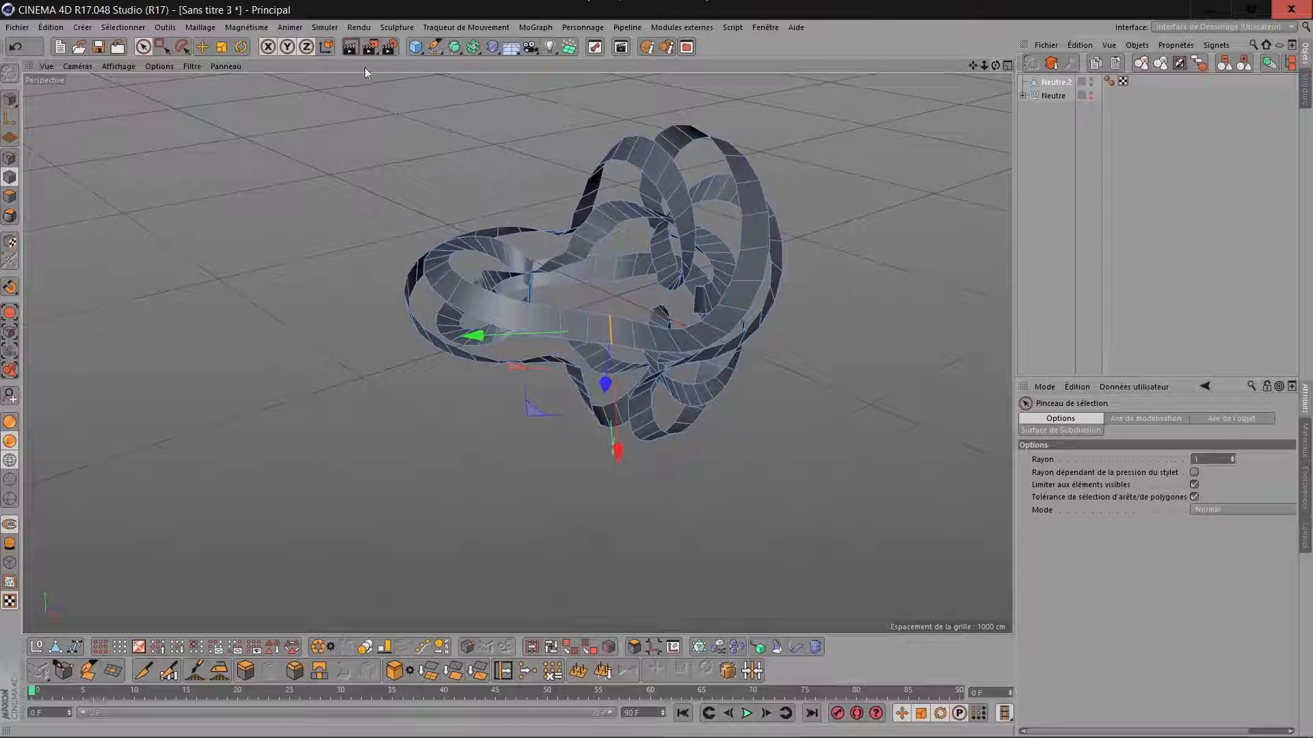
{"action": "left_click_drag", "start_coordinate": [974, 66], "coordinate": [918, 114]}
{"action": "mouse_move", "coordinate": [995, 66]}
{"action": "left_mouse_down"}
{"action": "mouse_move", "coordinate": [1022, 61]}
{"action": "mouse_move", "coordinate": [872, 55]}
{"action": "mouse_move", "coordinate": [887, 77]}
{"action": "mouse_move", "coordinate": [1034, 72]}
{"action": "mouse_move", "coordinate": [1017, 40]}
{"action": "mouse_move", "coordinate": [1003, 85]}
{"action": "left_mouse_up"}
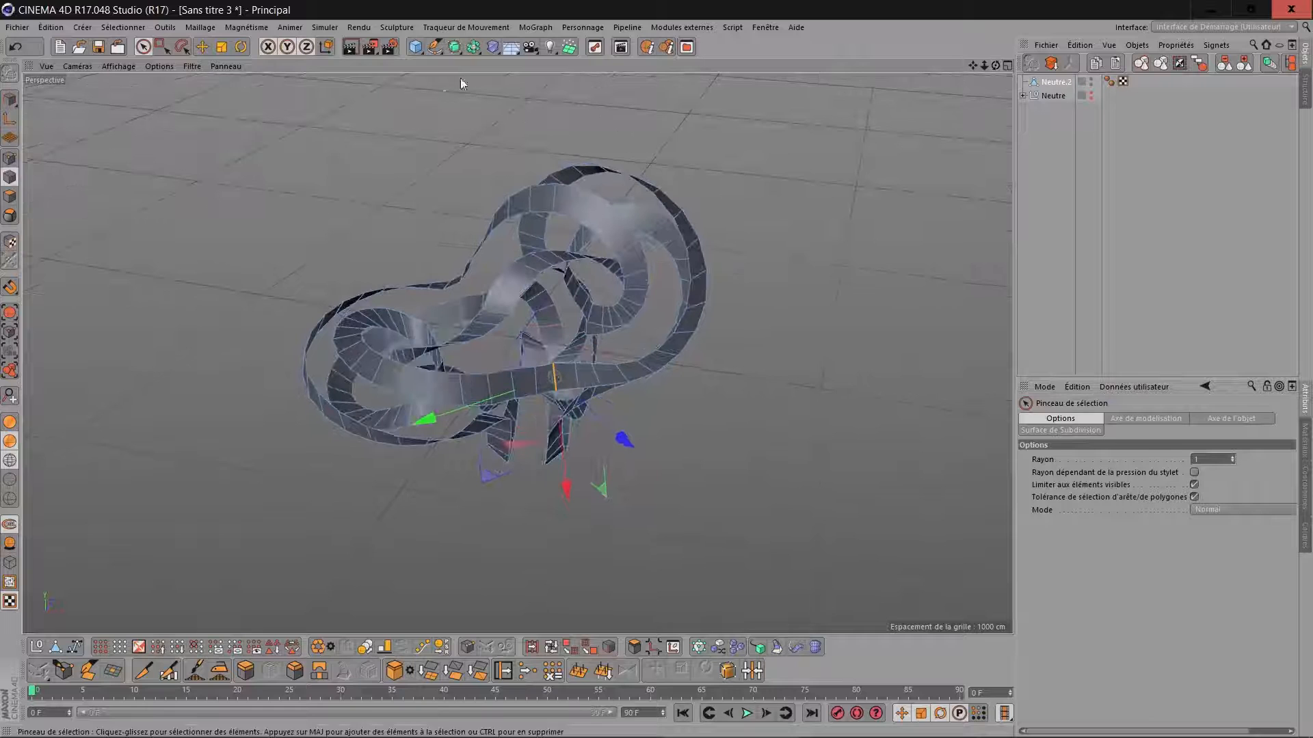
{"action": "left_click", "coordinate": [454, 46]}
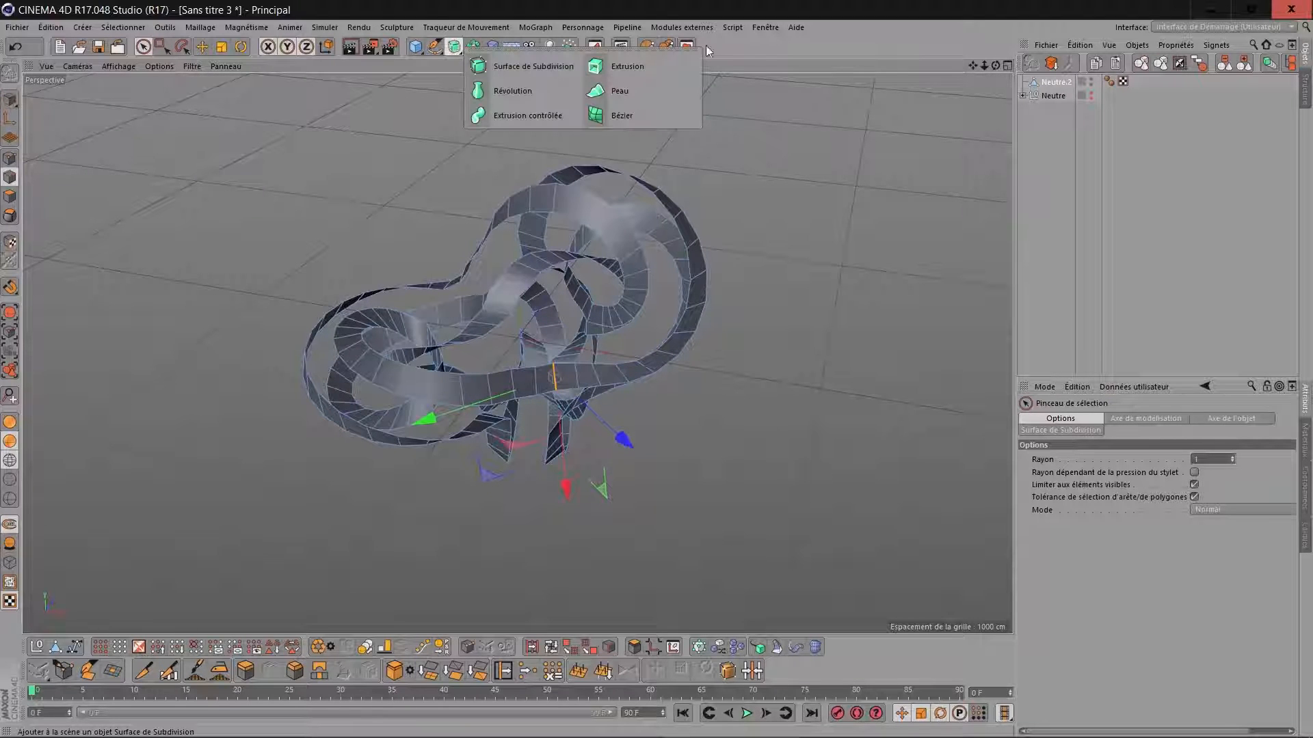
{"action": "left_click", "coordinate": [557, 61]}
{"action": "left_click_drag", "start_coordinate": [1076, 96], "coordinate": [1073, 79]}
{"action": "scroll", "coordinate": [683, 191], "scroll_direction": "up", "scroll_amount": 5}
{"action": "scroll", "coordinate": [681, 194], "scroll_direction": "up", "scroll_amount": 3}
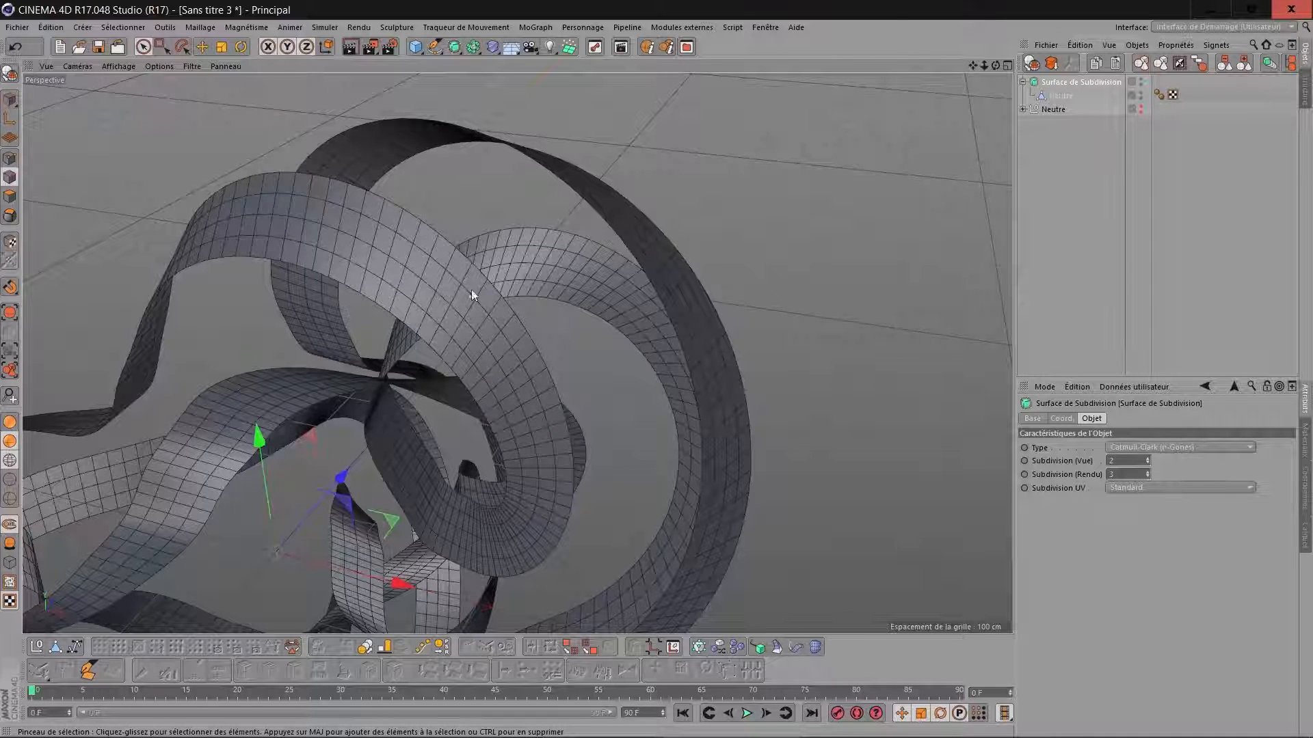
{"action": "scroll", "coordinate": [432, 339], "scroll_direction": "down", "scroll_amount": 3}
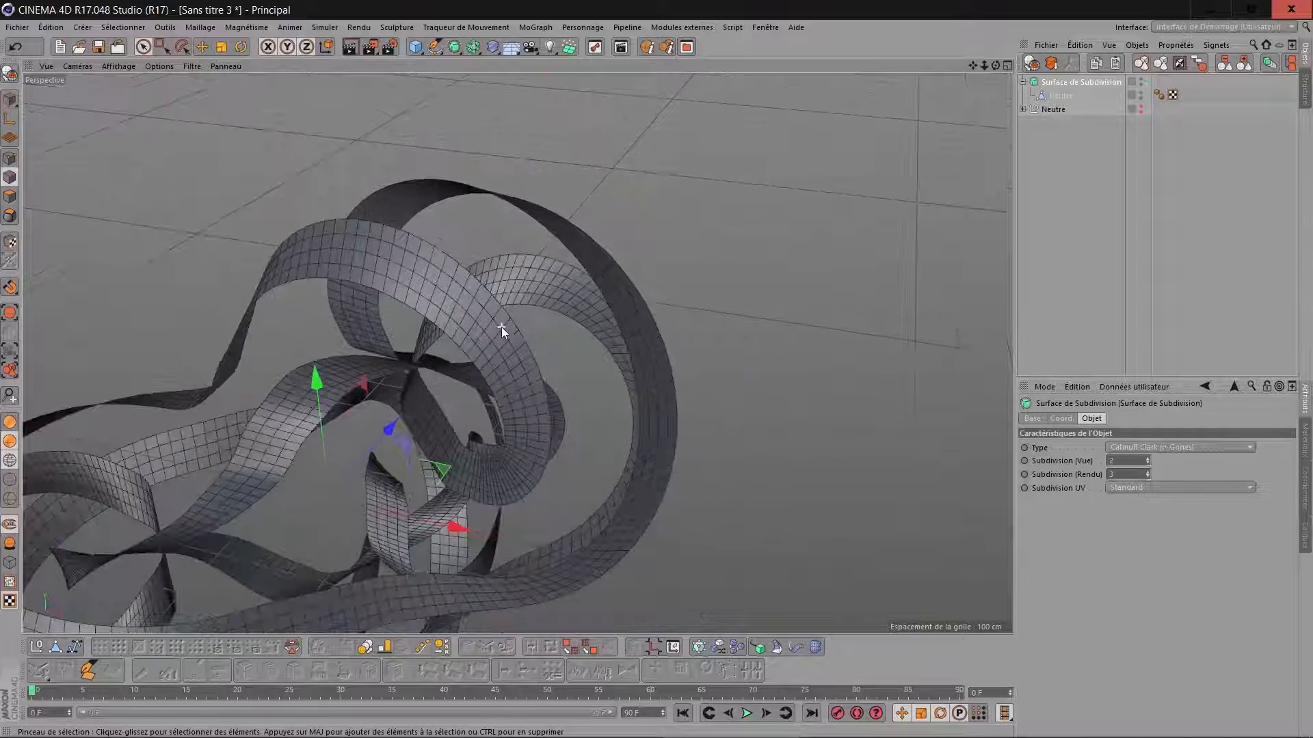
{"action": "left_click_drag", "start_coordinate": [973, 65], "coordinate": [1185, 1]}
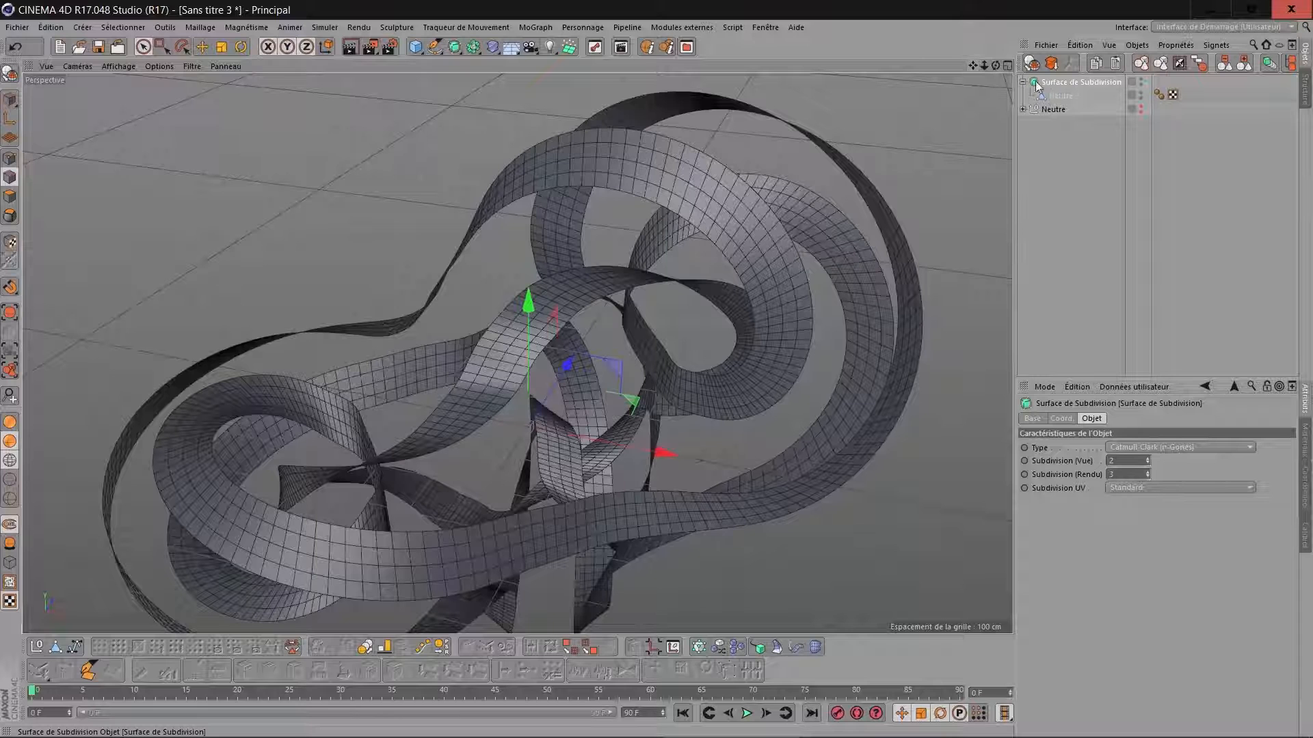
{"action": "left_click", "coordinate": [1129, 460]}
{"action": "scroll", "coordinate": [1129, 460], "scroll_direction": "down", "scroll_amount": 1}
{"action": "scroll", "coordinate": [1129, 460], "scroll_direction": "up", "scroll_amount": 1}
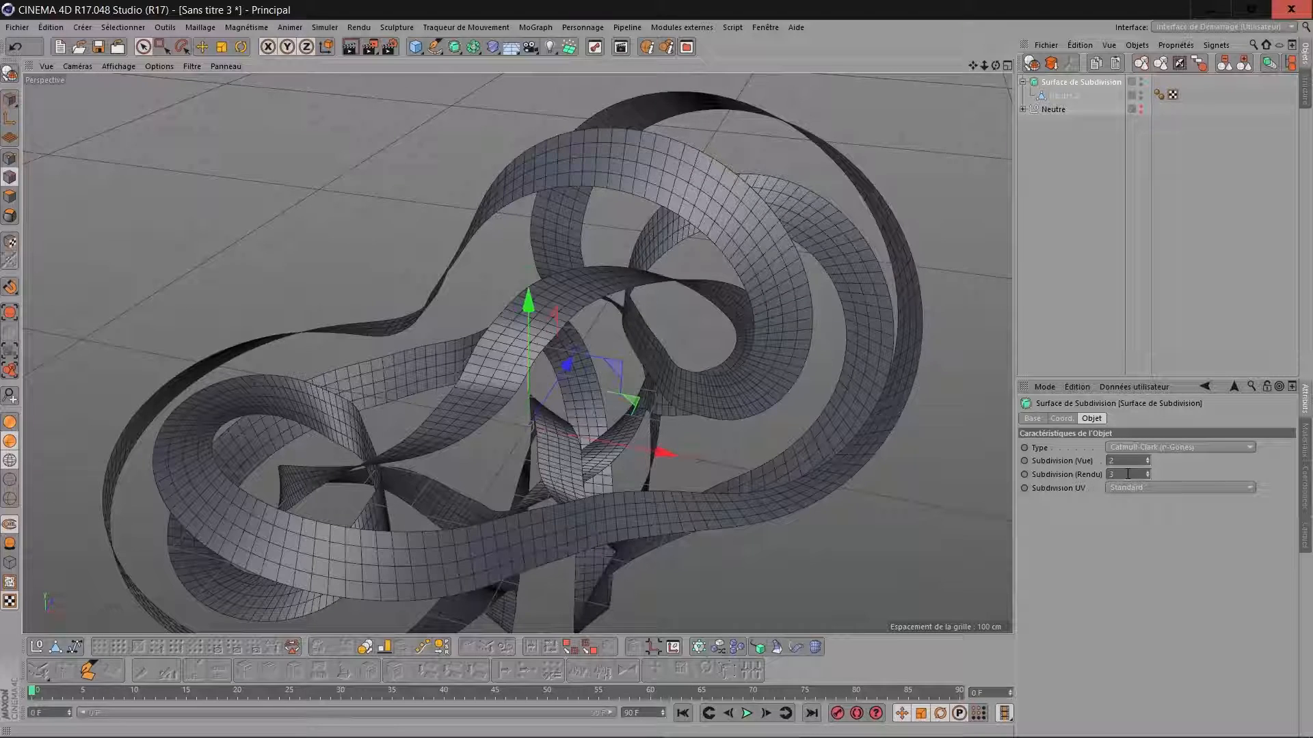
Add a Surface Tissu object and nest the Surface de Subdivision inside it.
{"action": "left_click", "coordinate": [324, 28]}
{"action": "mouse_move", "coordinate": [352, 47]}
{"action": "left_click", "coordinate": [448, 55]}
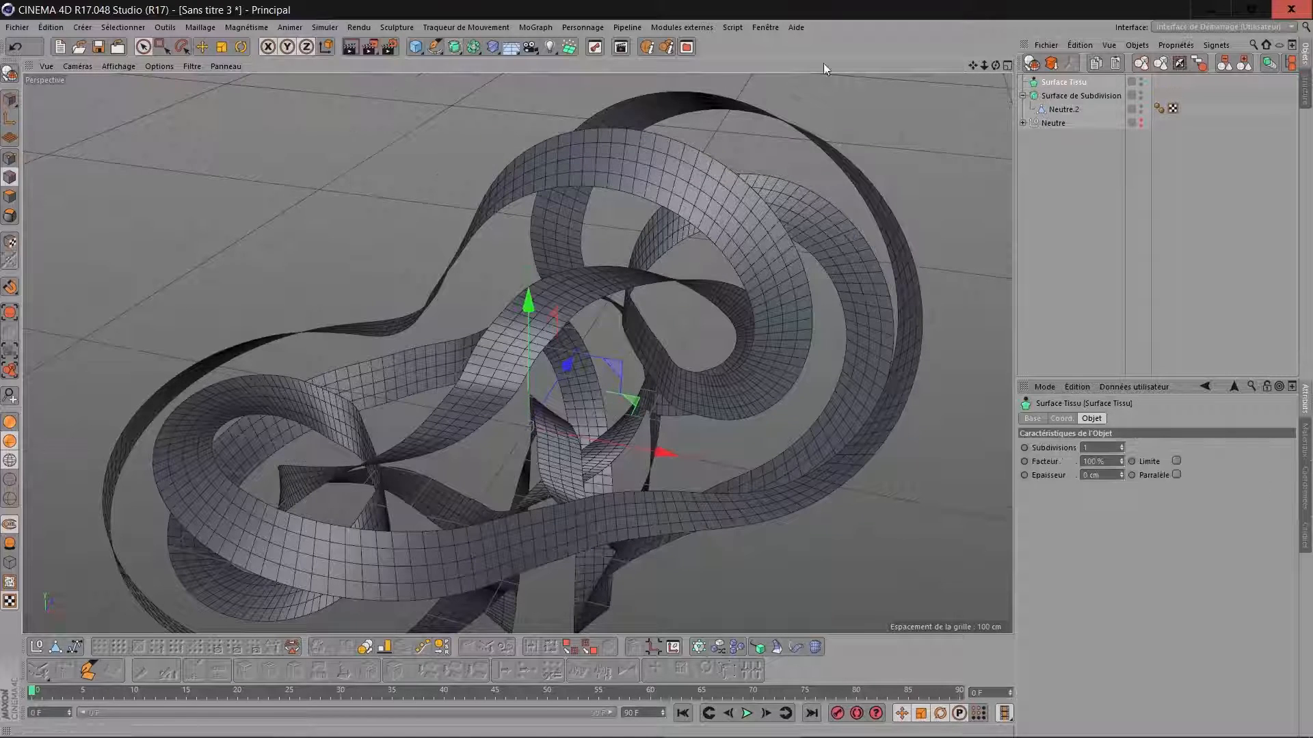
{"action": "left_click_drag", "start_coordinate": [1059, 88], "coordinate": [1062, 83]}
Set the Surface Tissu's subdivisions to 0 and its thickness to -82 cm.
{"action": "left_click", "coordinate": [1065, 85]}
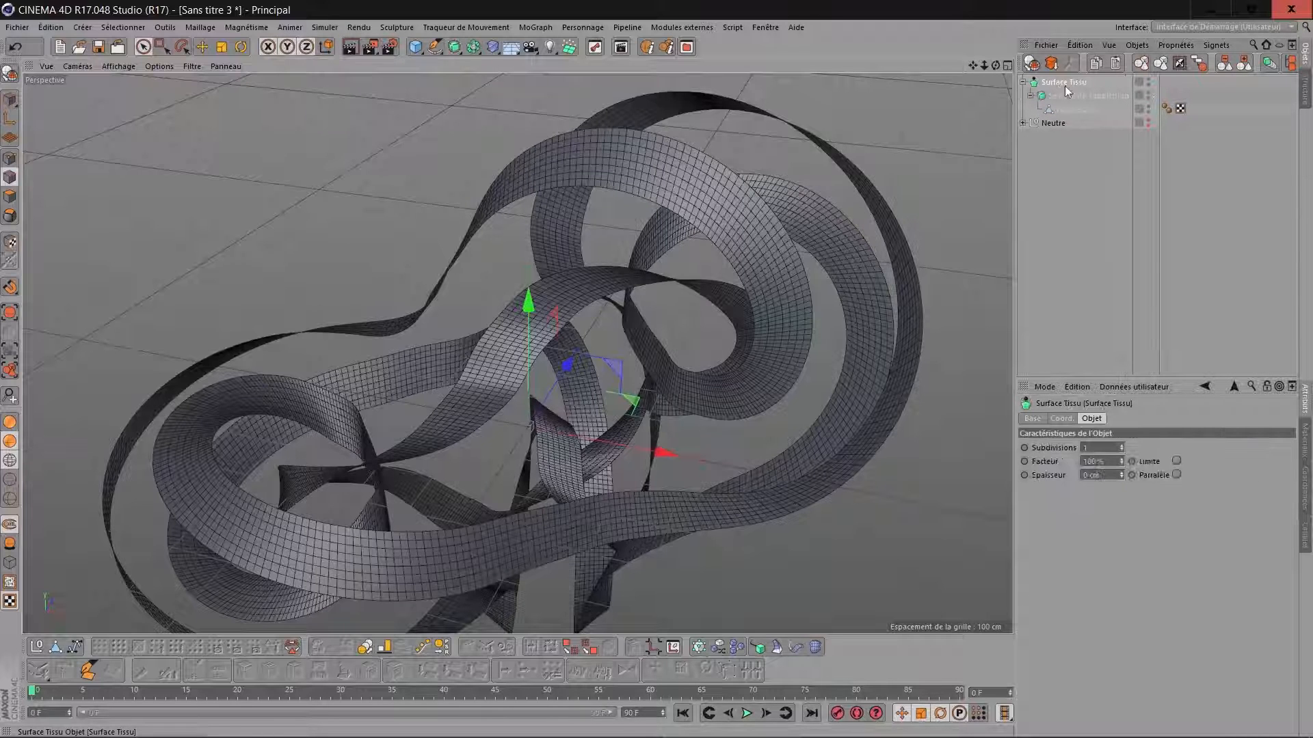
{"action": "left_click", "coordinate": [1101, 448]}
{"action": "type", "text": "0"}
{"action": "key", "text": "Return"}
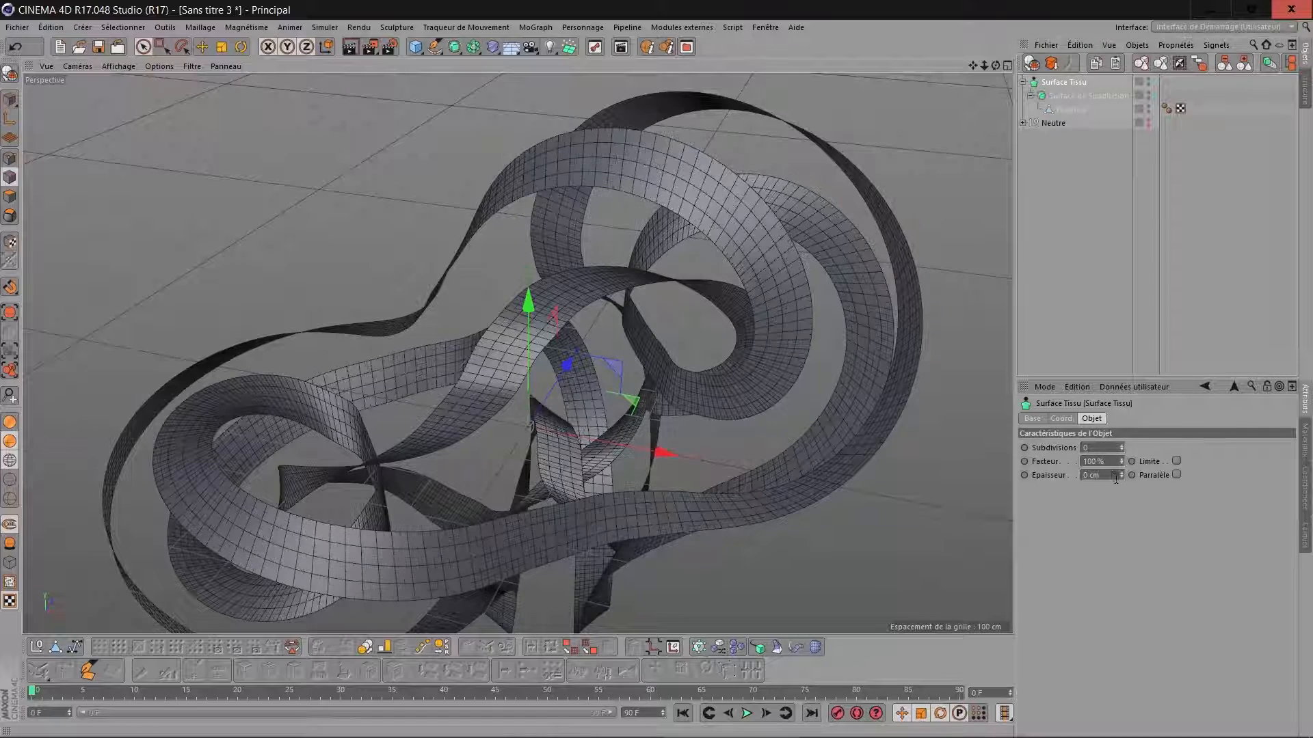
{"action": "scroll", "coordinate": [1113, 476], "scroll_direction": "down", "scroll_amount": 20}
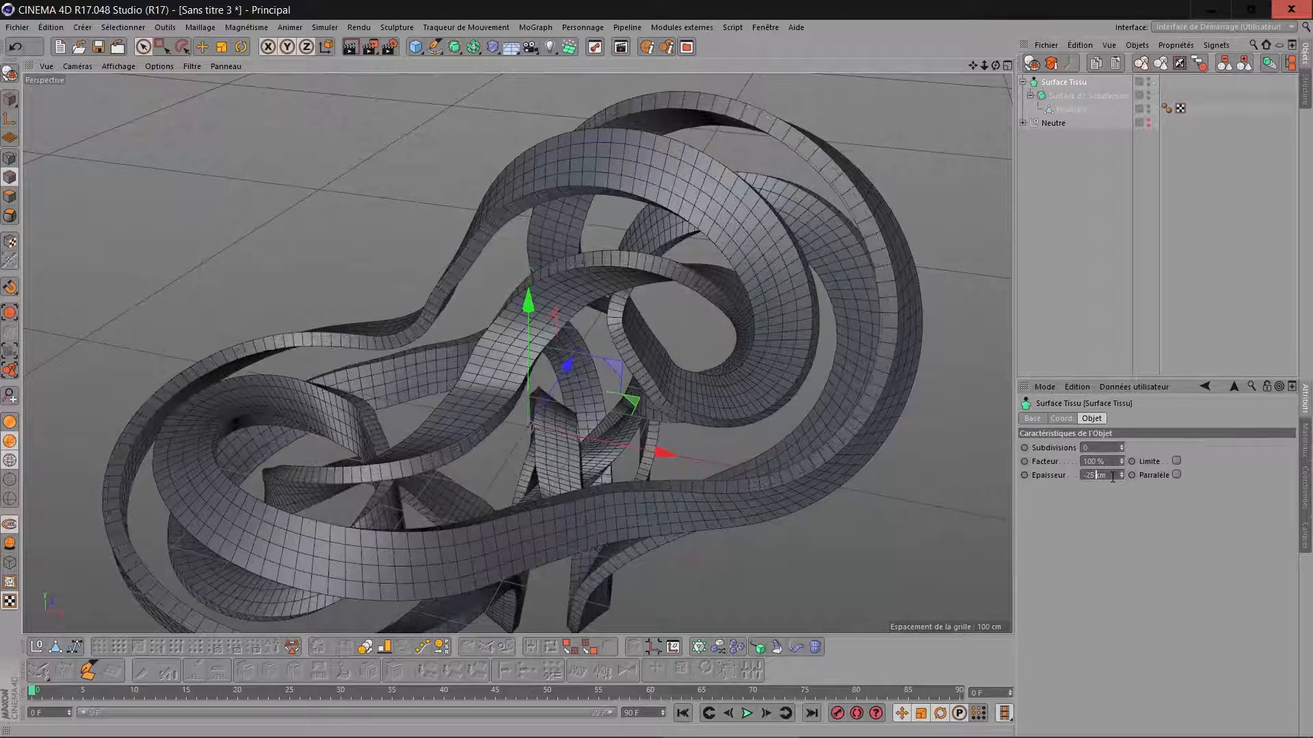
{"action": "scroll", "coordinate": [1113, 476], "scroll_direction": "down", "scroll_amount": 20}
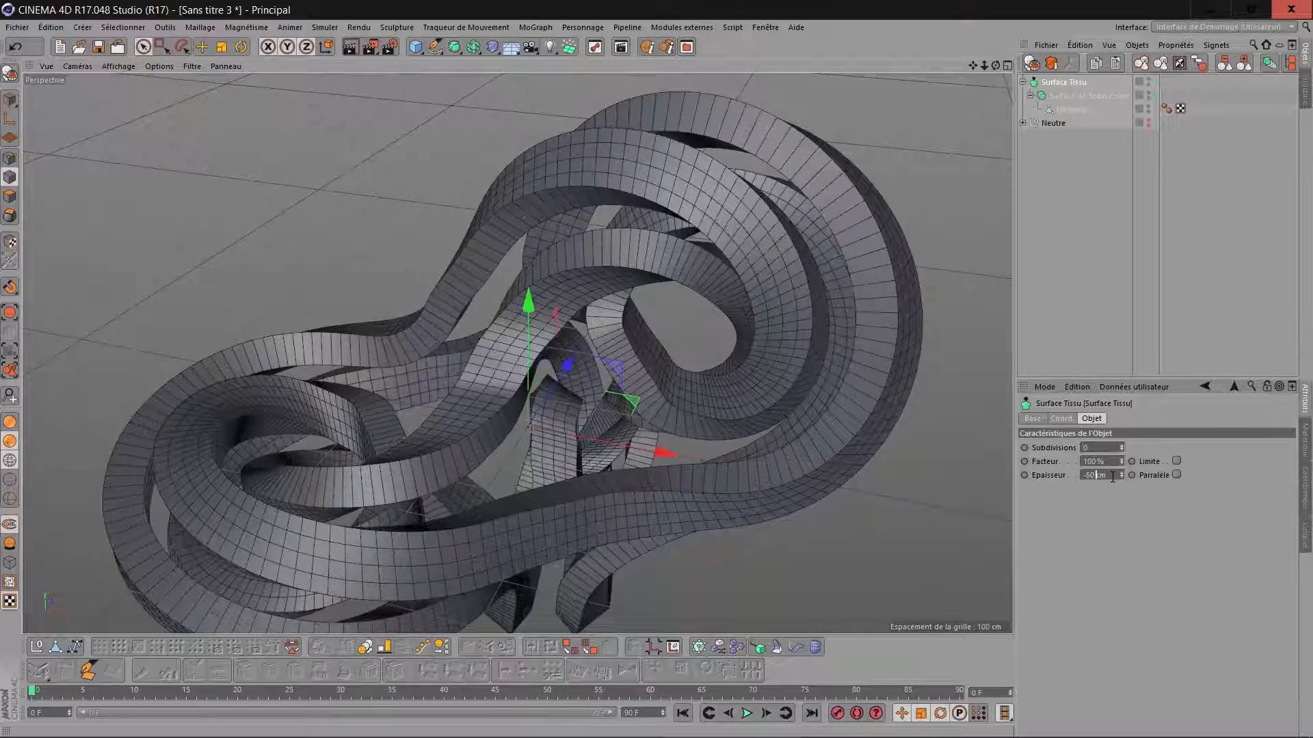
{"action": "scroll", "coordinate": [1112, 477], "scroll_direction": "down", "scroll_amount": 12}
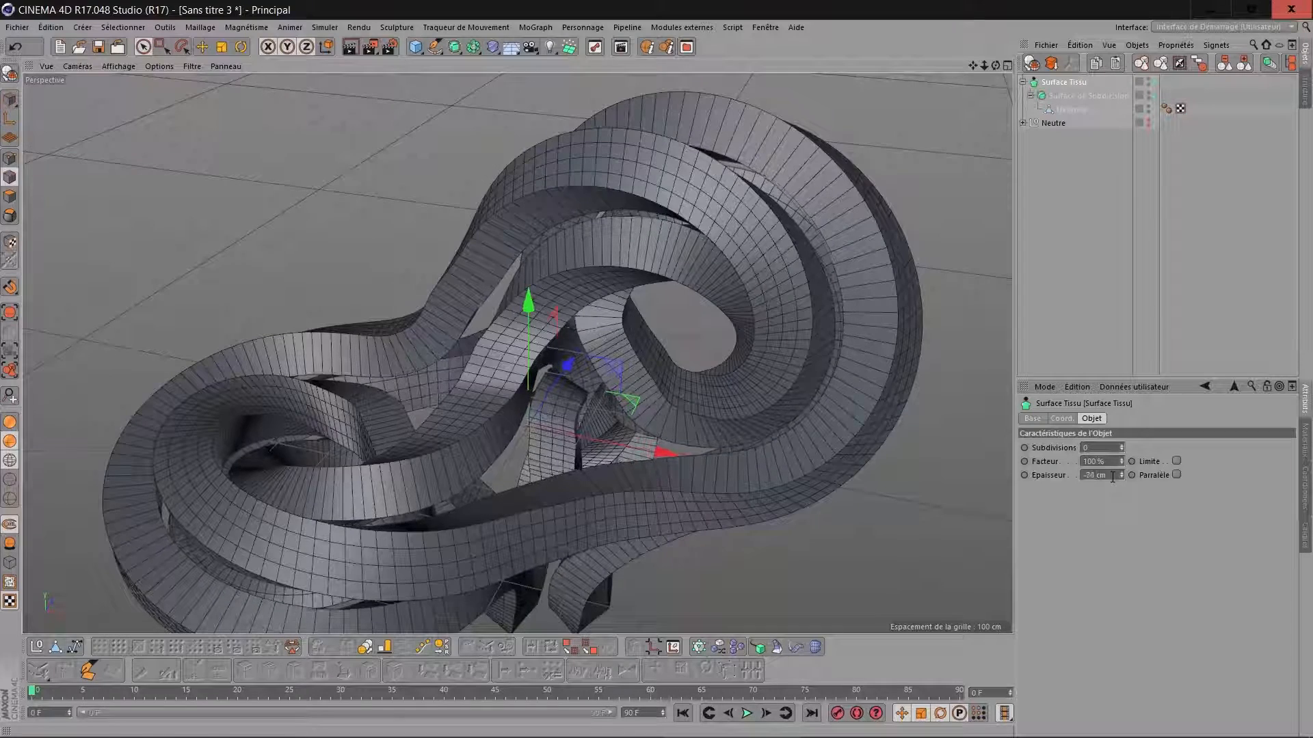
Create a new null object and place the Surface Tissu hierarchy inside it.
{"action": "left_click_drag", "start_coordinate": [994, 66], "coordinate": [704, 52]}
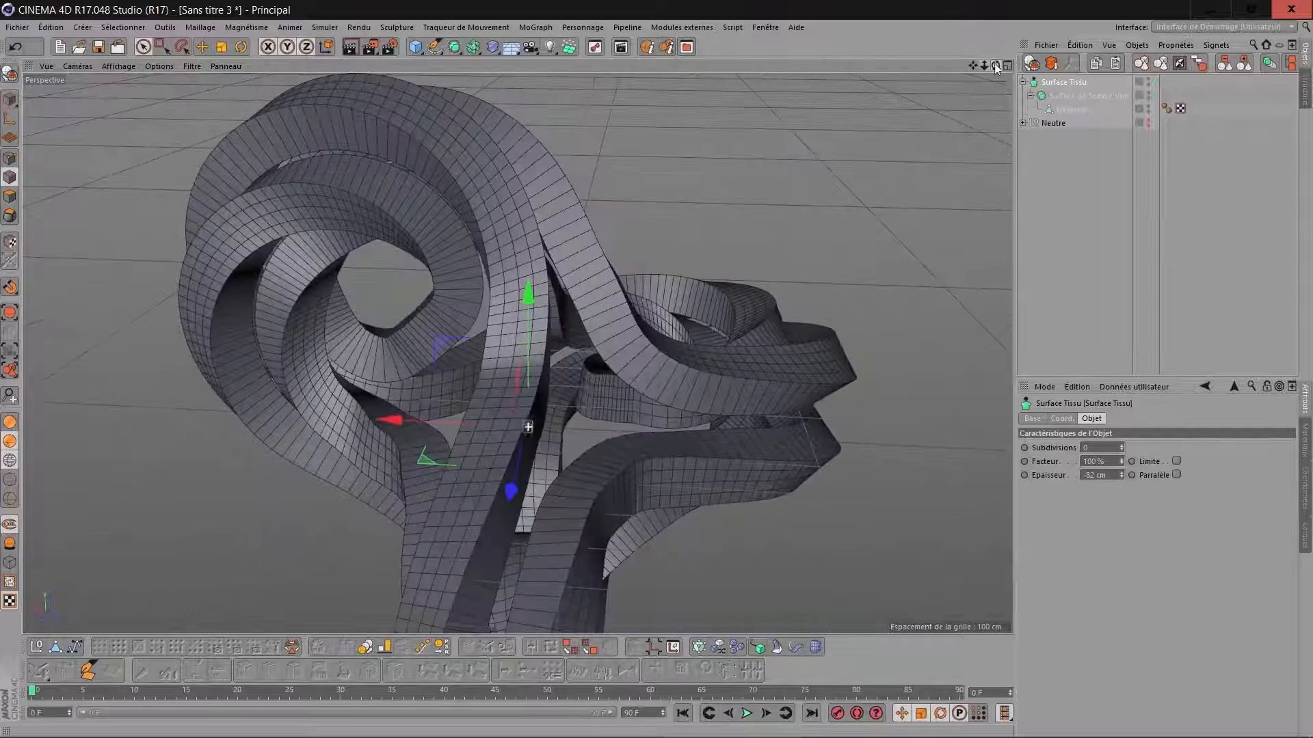
{"action": "left_click_drag", "start_coordinate": [984, 65], "coordinate": [889, 66]}
{"action": "left_click_drag", "start_coordinate": [973, 64], "coordinate": [950, 99]}
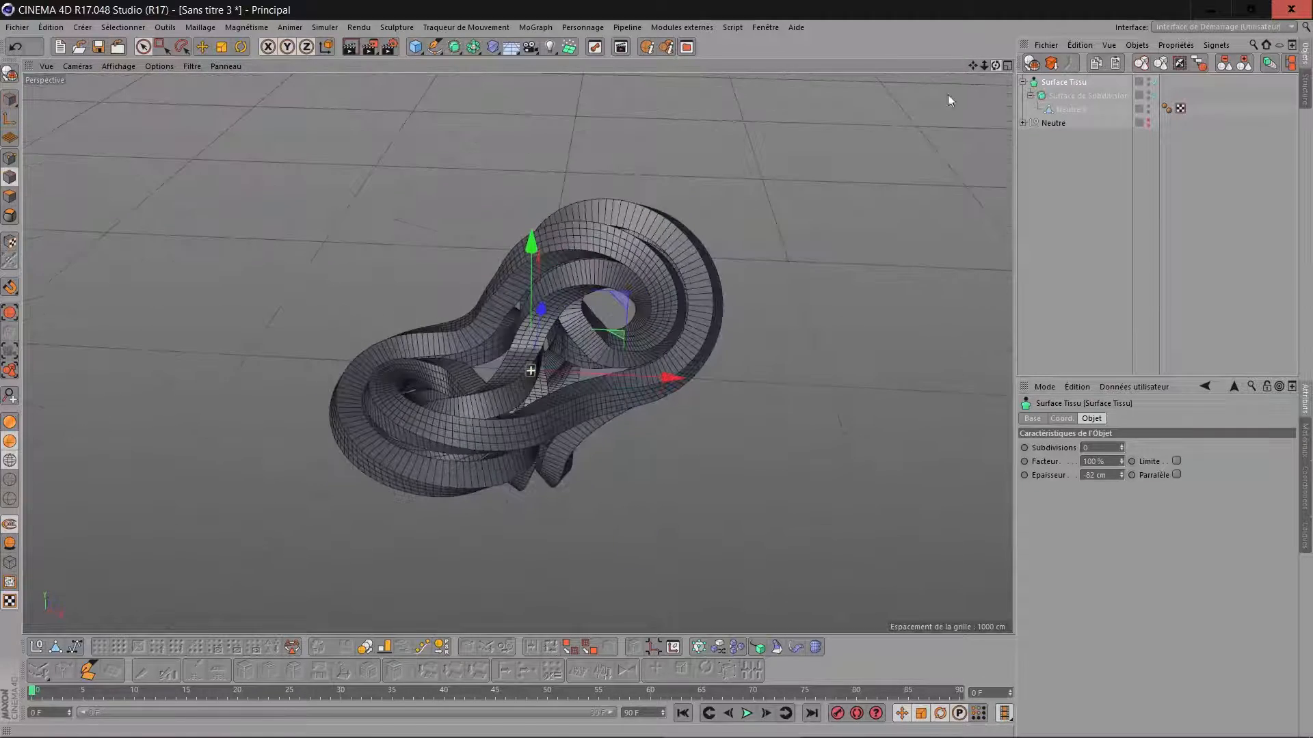
{"action": "scroll", "coordinate": [573, 241], "scroll_direction": "up", "scroll_amount": 1}
{"action": "scroll", "coordinate": [573, 241], "scroll_direction": "up", "scroll_amount": 2}
{"action": "scroll", "coordinate": [572, 241], "scroll_direction": "down", "scroll_amount": 2}
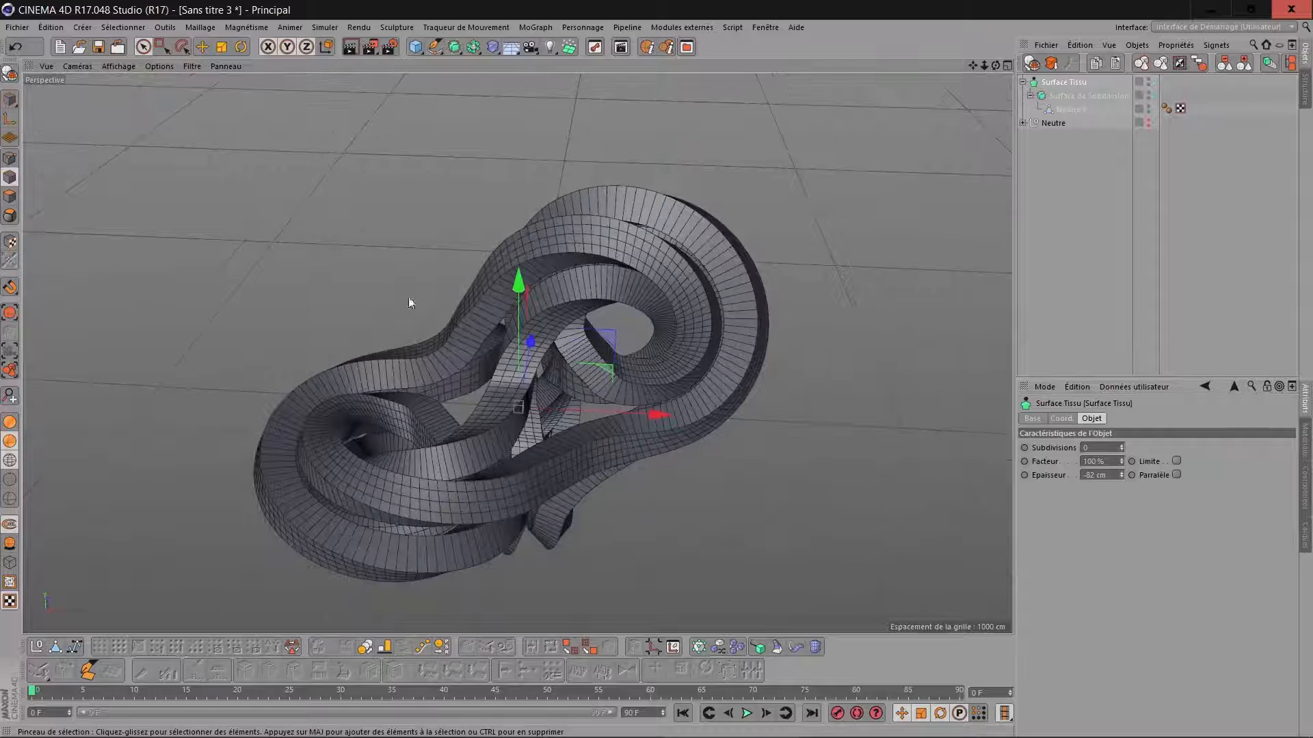
{"action": "left_click", "coordinate": [37, 648]}
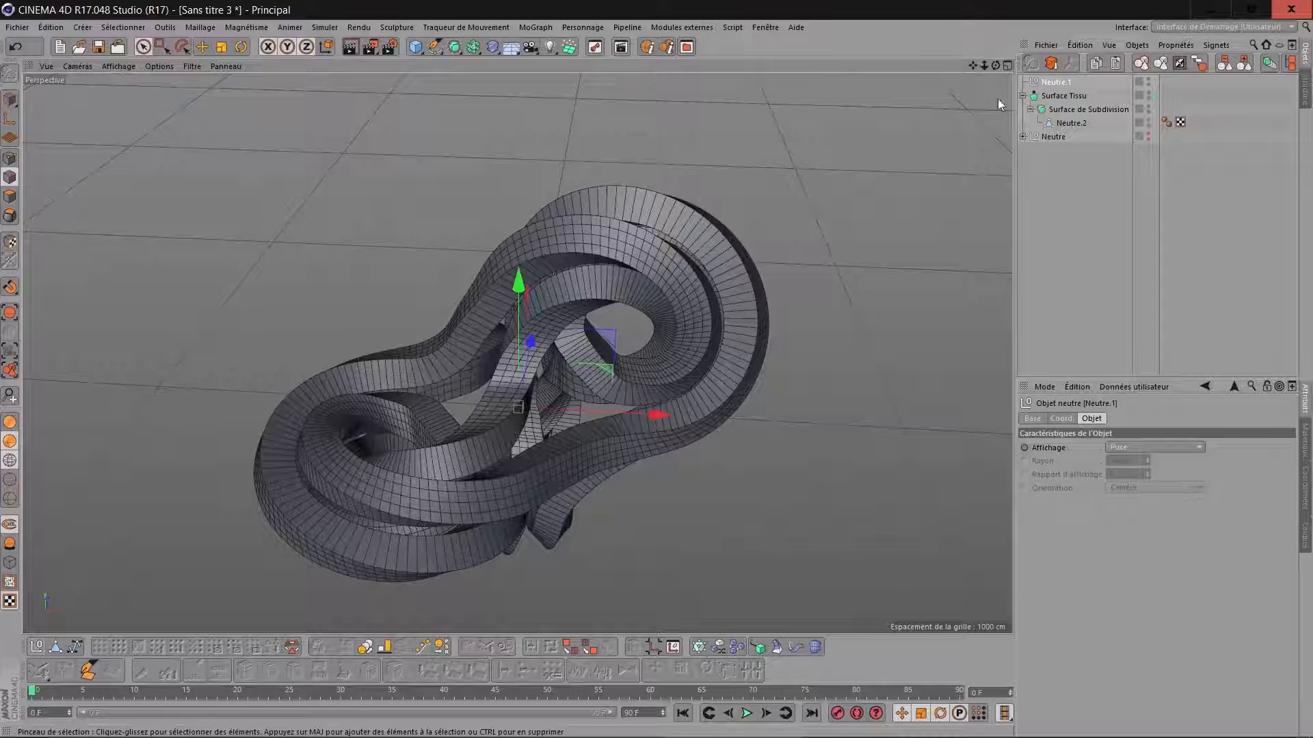
{"action": "left_click_drag", "start_coordinate": [1053, 102], "coordinate": [1056, 82]}
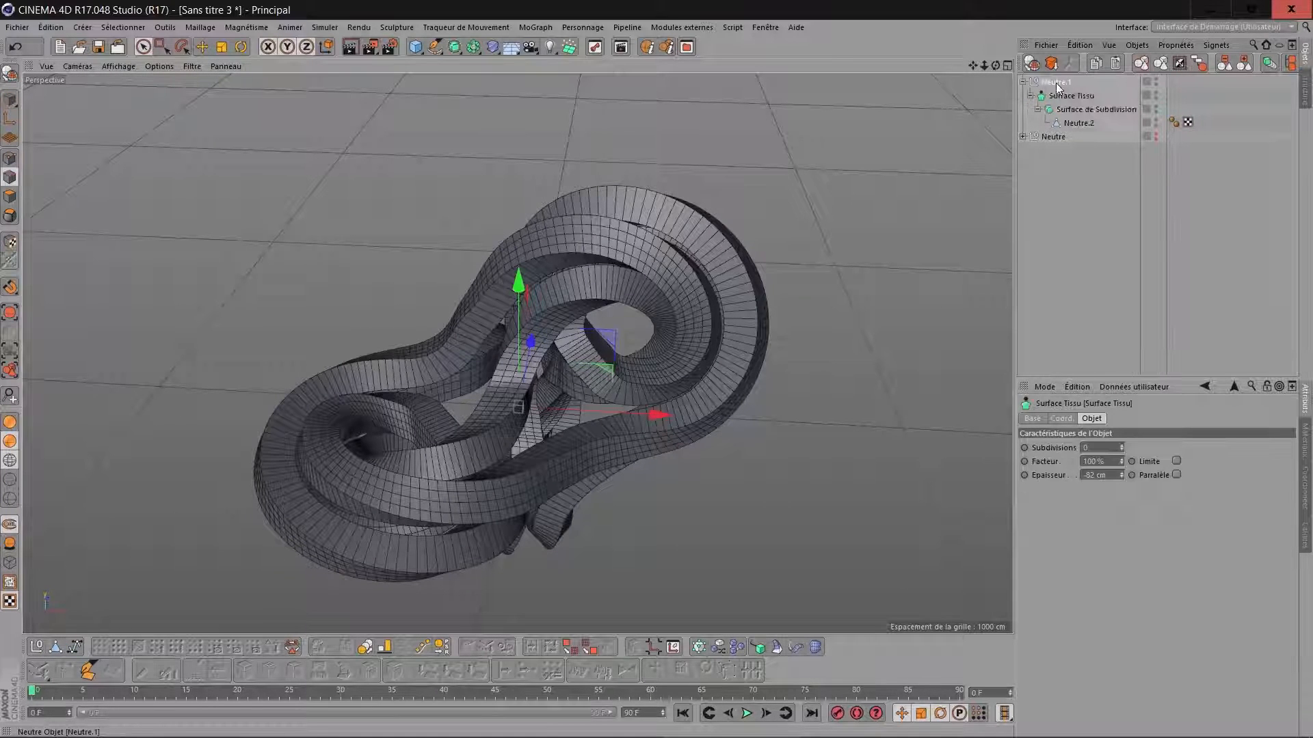
Add a Biseau deformer and place it inside the null alongside the Surface Tissu.
{"action": "left_click", "coordinate": [492, 47]}
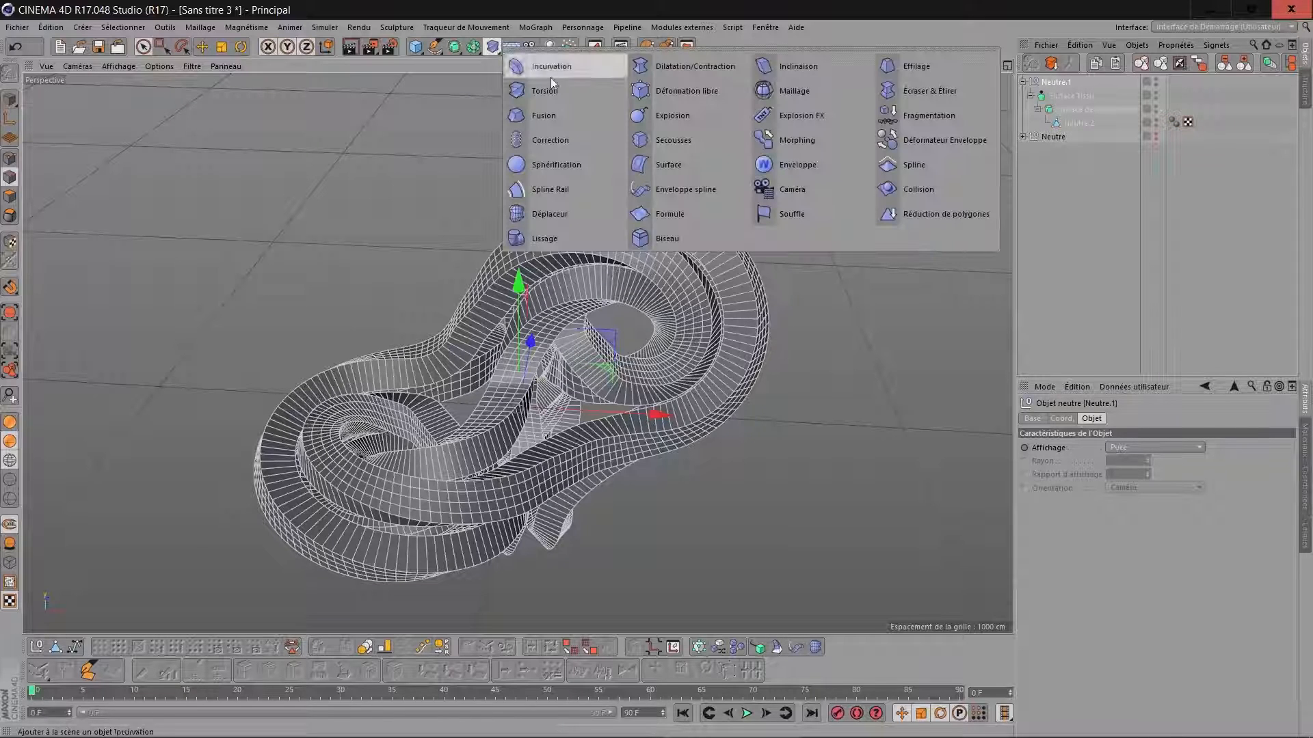
{"action": "left_click", "coordinate": [658, 239]}
{"action": "left_click_drag", "start_coordinate": [1053, 83], "coordinate": [1059, 97]}
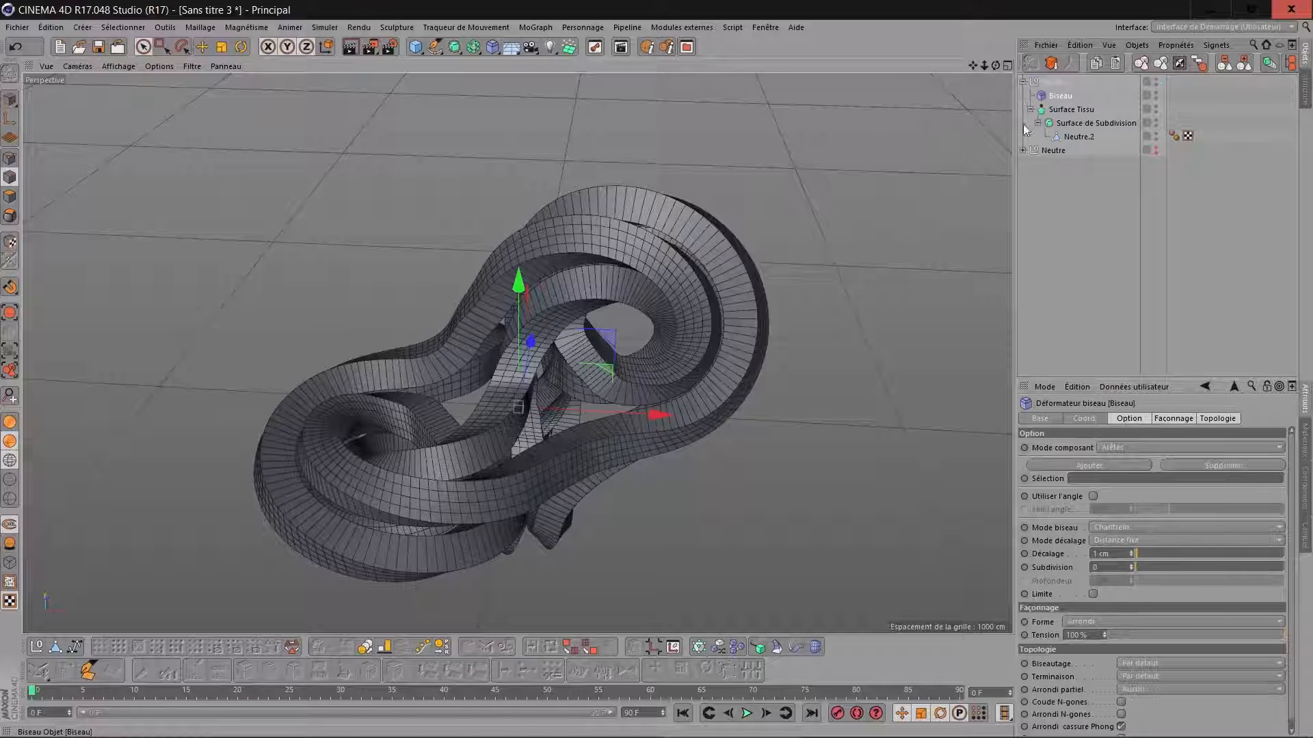
Set the Biseau deformer's component mode to Polygones and turn off Préserver groupes.
{"action": "scroll", "coordinate": [743, 281], "scroll_direction": "up", "scroll_amount": 5}
{"action": "scroll", "coordinate": [615, 305], "scroll_direction": "up", "scroll_amount": 3}
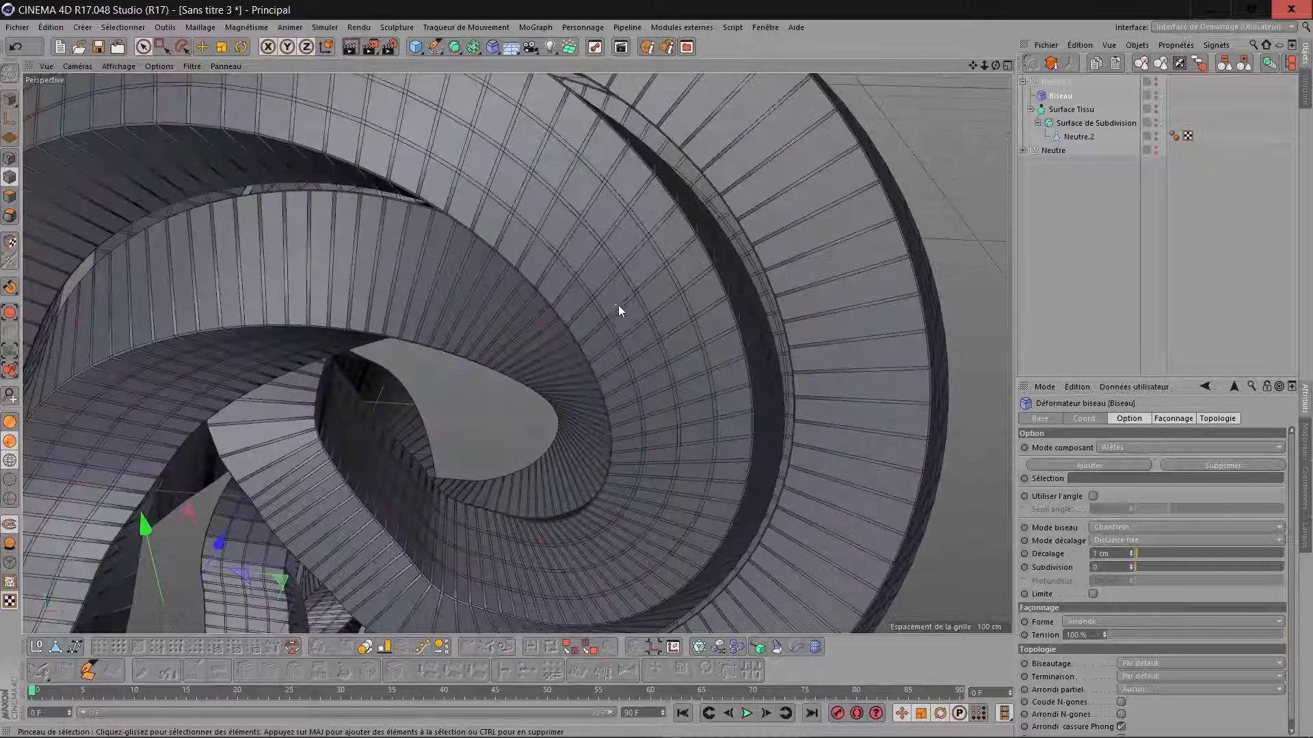
{"action": "left_click", "coordinate": [1118, 448]}
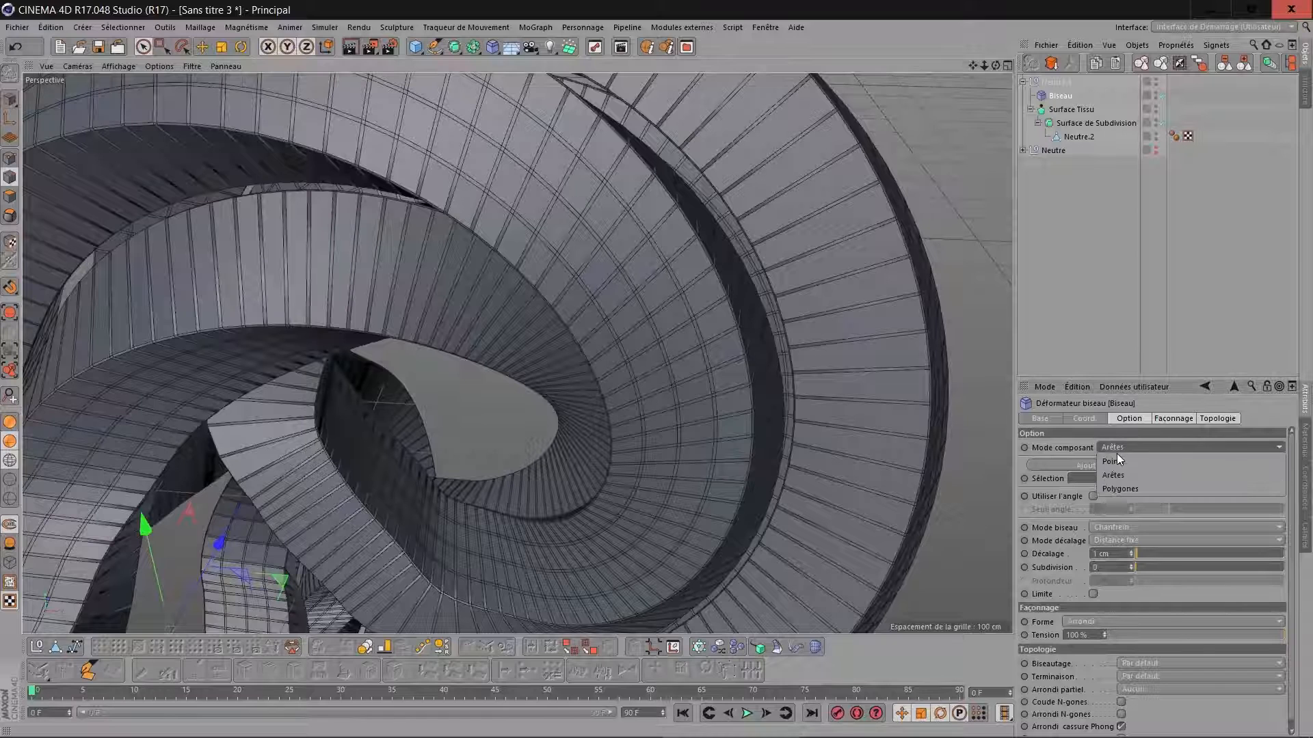
{"action": "left_click", "coordinate": [1120, 488]}
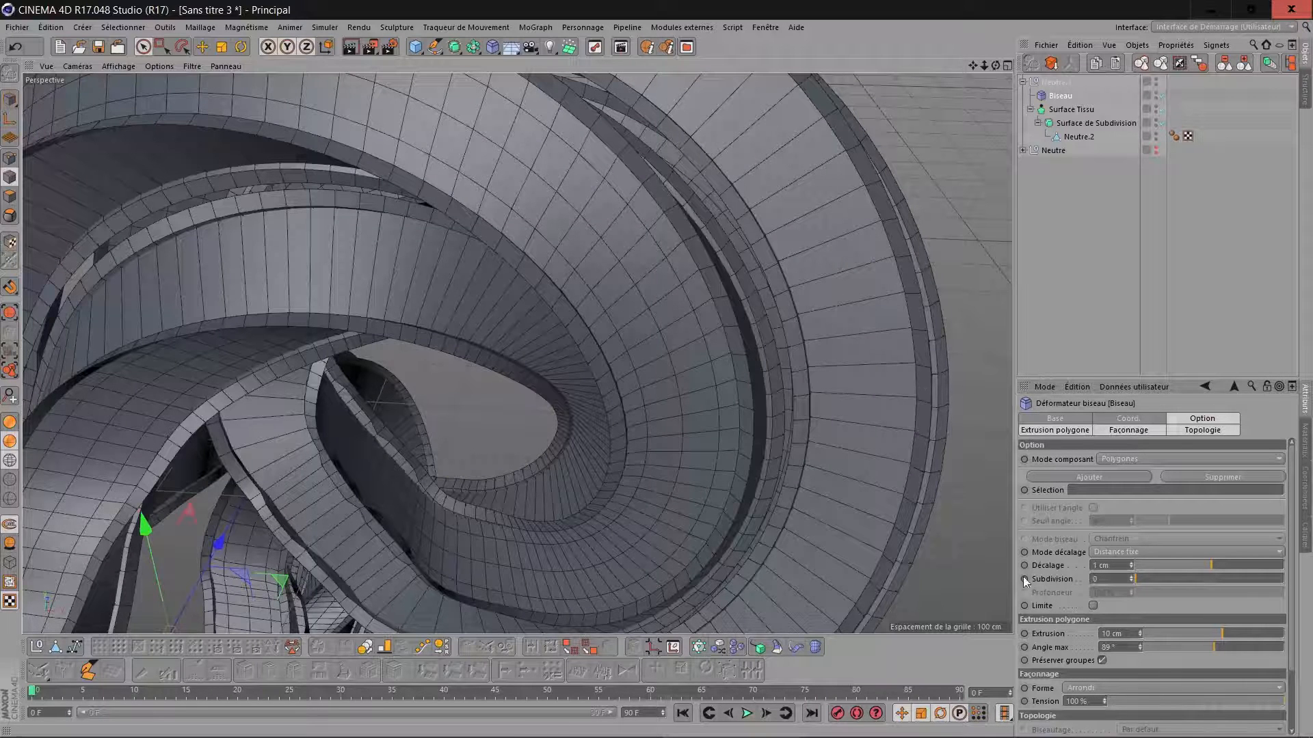
{"action": "left_click", "coordinate": [1102, 660]}
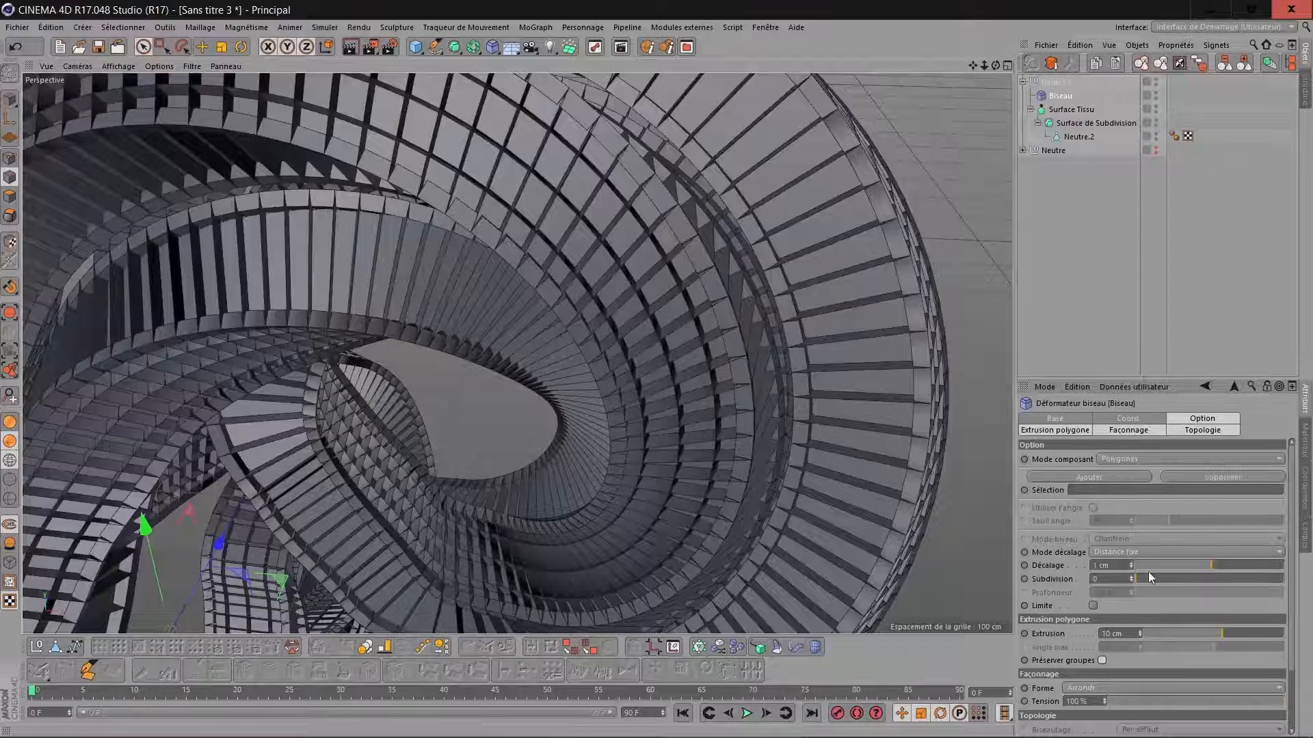
Set the Biseau deformer's Décalage to 5 cm and its Extrusion to -5 cm.
{"action": "double_click", "coordinate": [1125, 633]}
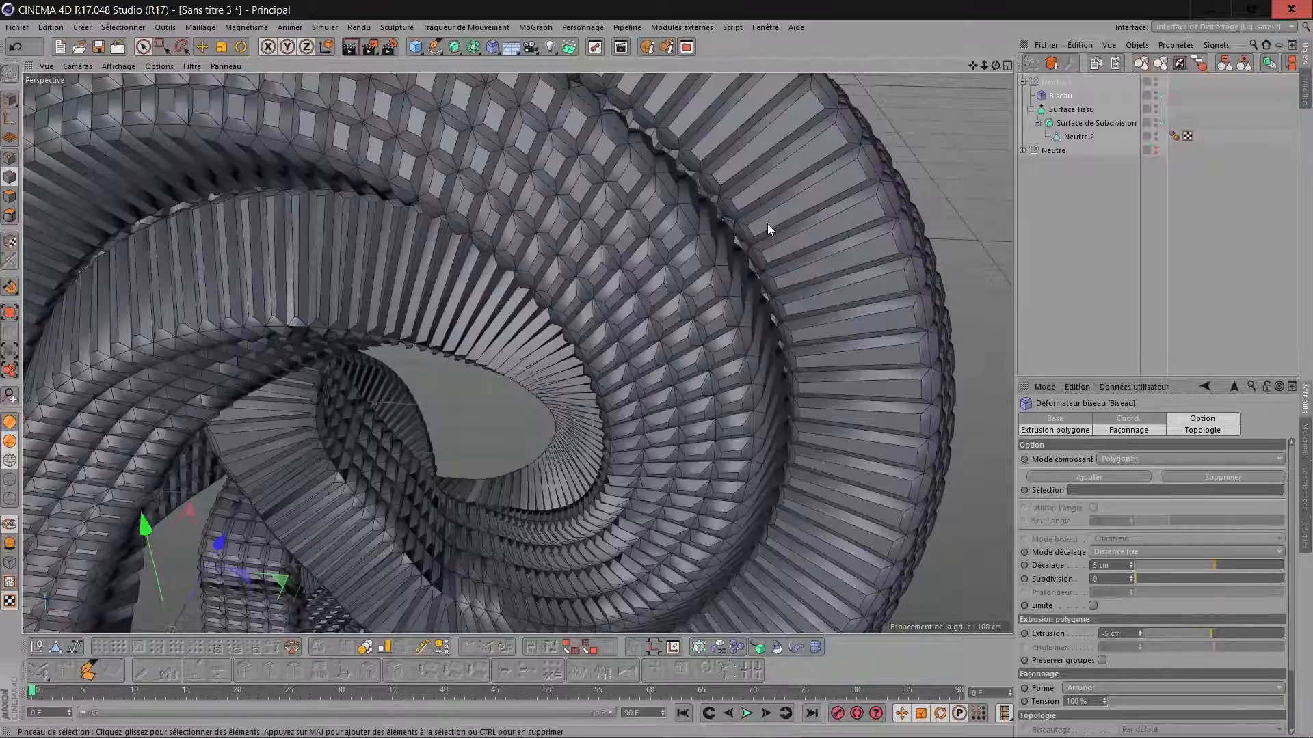
{"action": "scroll", "coordinate": [767, 223], "scroll_direction": "down", "scroll_amount": 4}
{"action": "scroll", "coordinate": [767, 223], "scroll_direction": "down", "scroll_amount": 3}
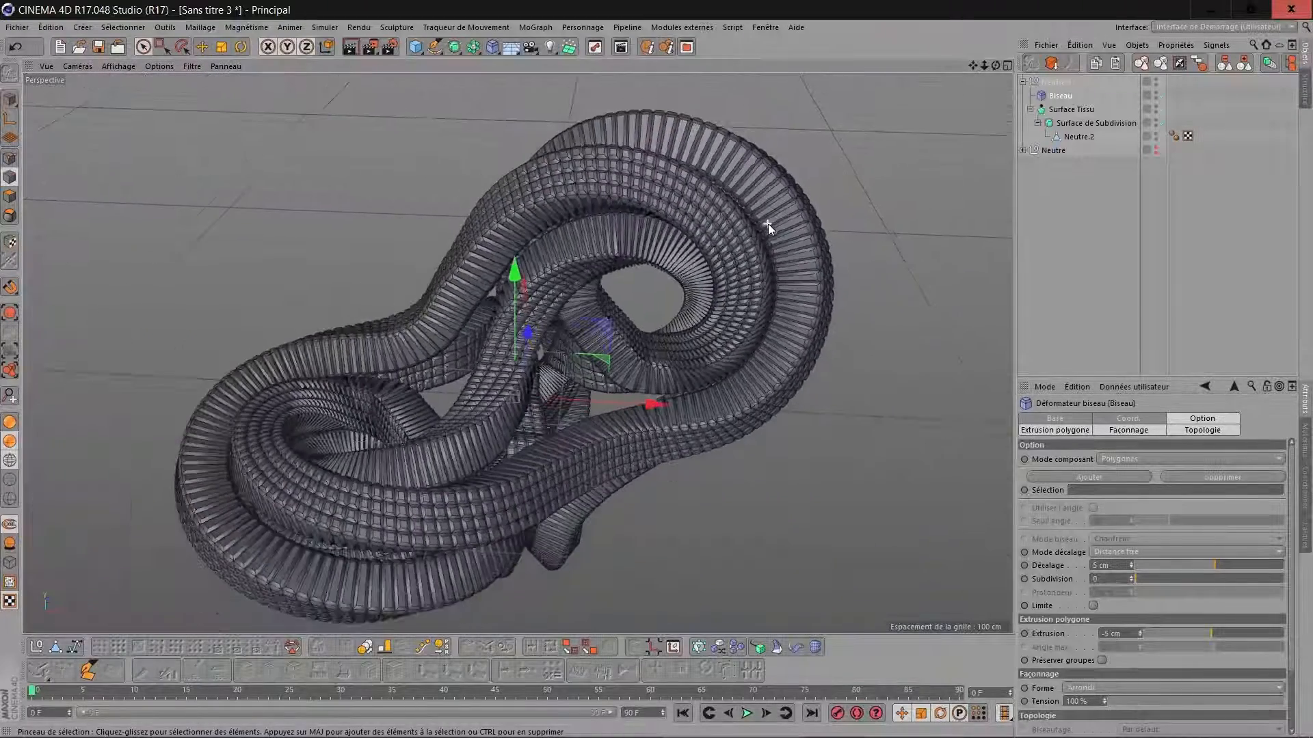
{"action": "mouse_move", "coordinate": [973, 65]}
{"action": "left_mouse_down"}
{"action": "mouse_move", "coordinate": [992, 46]}
{"action": "mouse_move", "coordinate": [961, 68]}
{"action": "mouse_move", "coordinate": [997, 68]}
{"action": "left_mouse_up"}
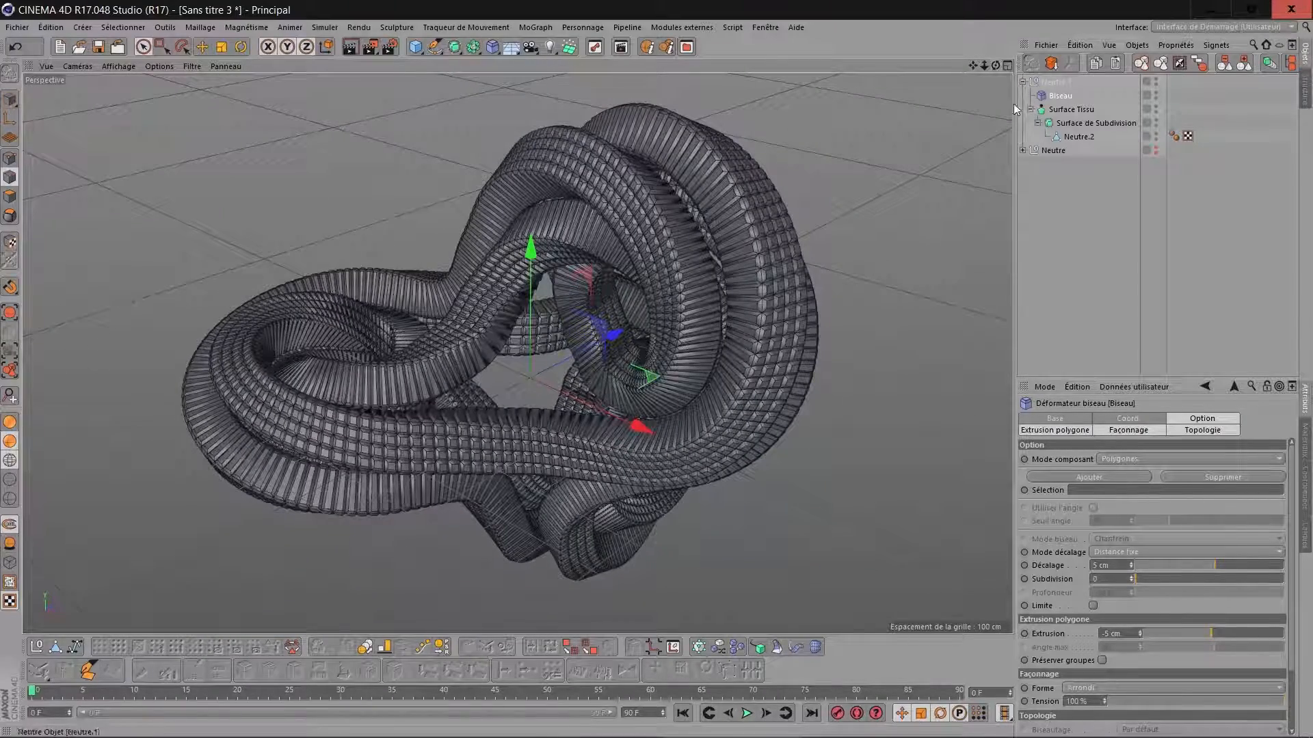
{"action": "scroll", "coordinate": [735, 218], "scroll_direction": "up", "scroll_amount": 3}
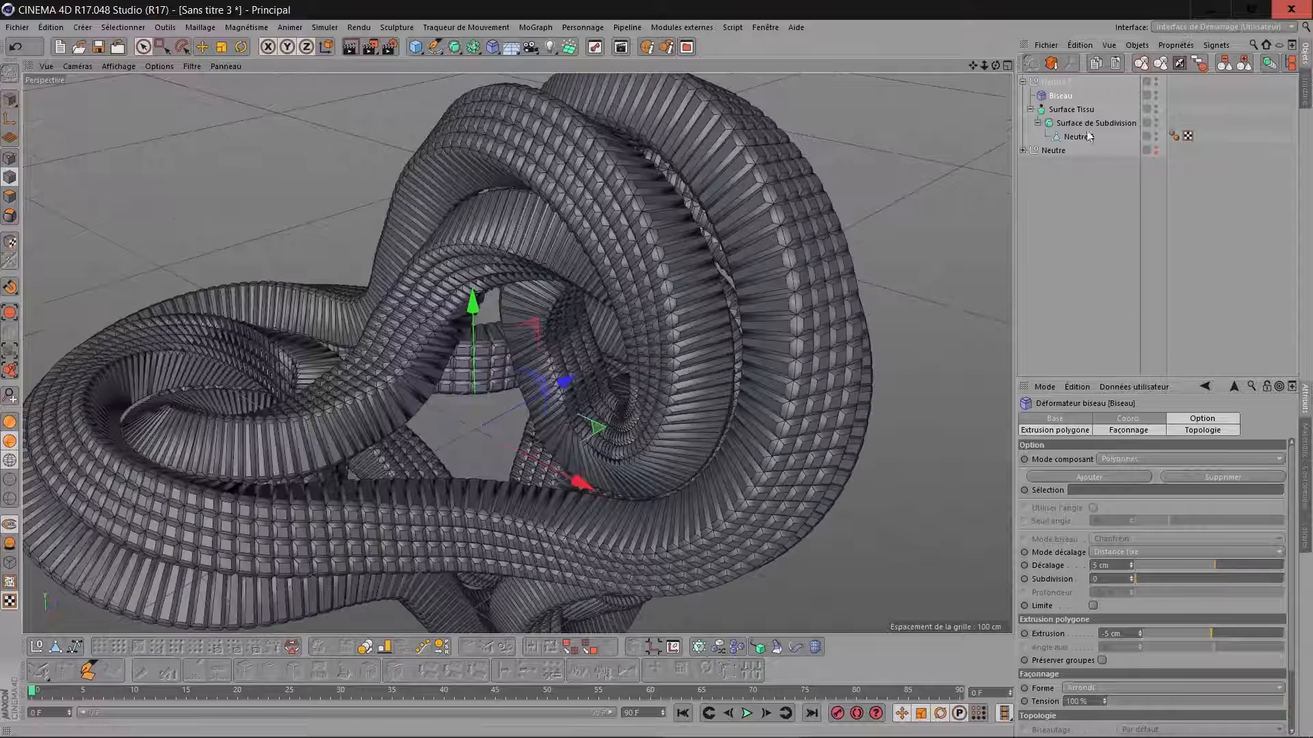
Set the smoothing angle of the Lissage tag on Neutre.2 to 40°.
{"action": "left_click", "coordinate": [1174, 136]}
{"action": "left_click_drag", "start_coordinate": [1056, 460], "coordinate": [964, 465]}
{"action": "type", "text": "40"}
{"action": "key", "text": "Return"}
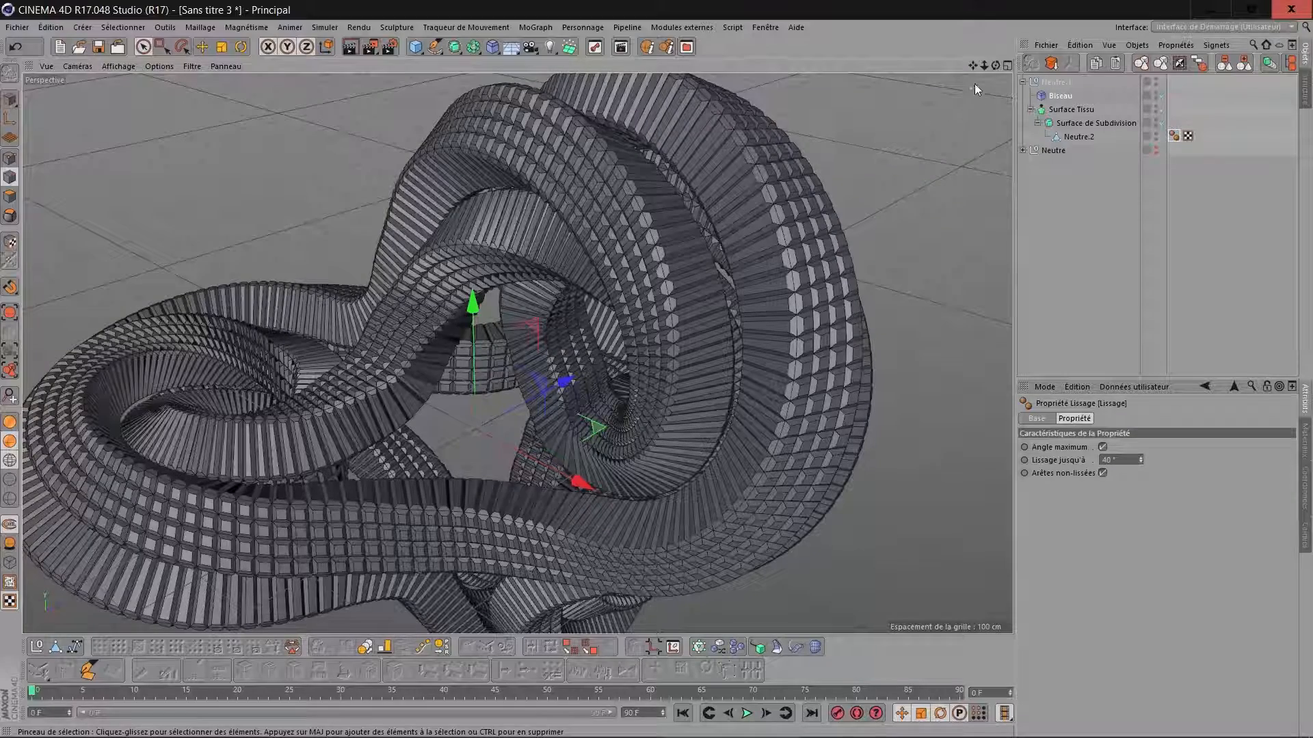
Deselect all objects and display the model shaded without its polygon lines.
{"action": "left_click_drag", "start_coordinate": [996, 65], "coordinate": [929, 90]}
{"action": "left_click", "coordinate": [1059, 83]}
{"action": "left_click", "coordinate": [1033, 165]}
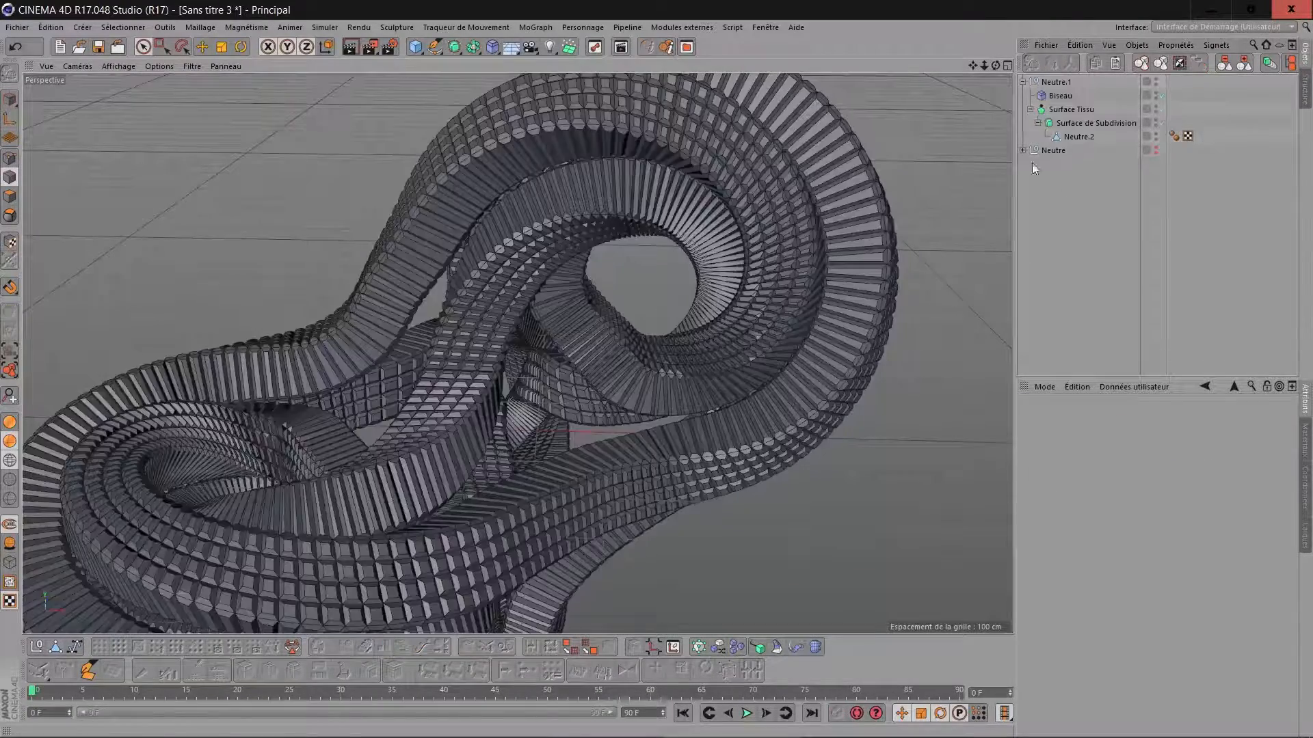
{"action": "scroll", "coordinate": [881, 235], "scroll_direction": "down", "scroll_amount": 2}
{"action": "left_click", "coordinate": [10, 422]}
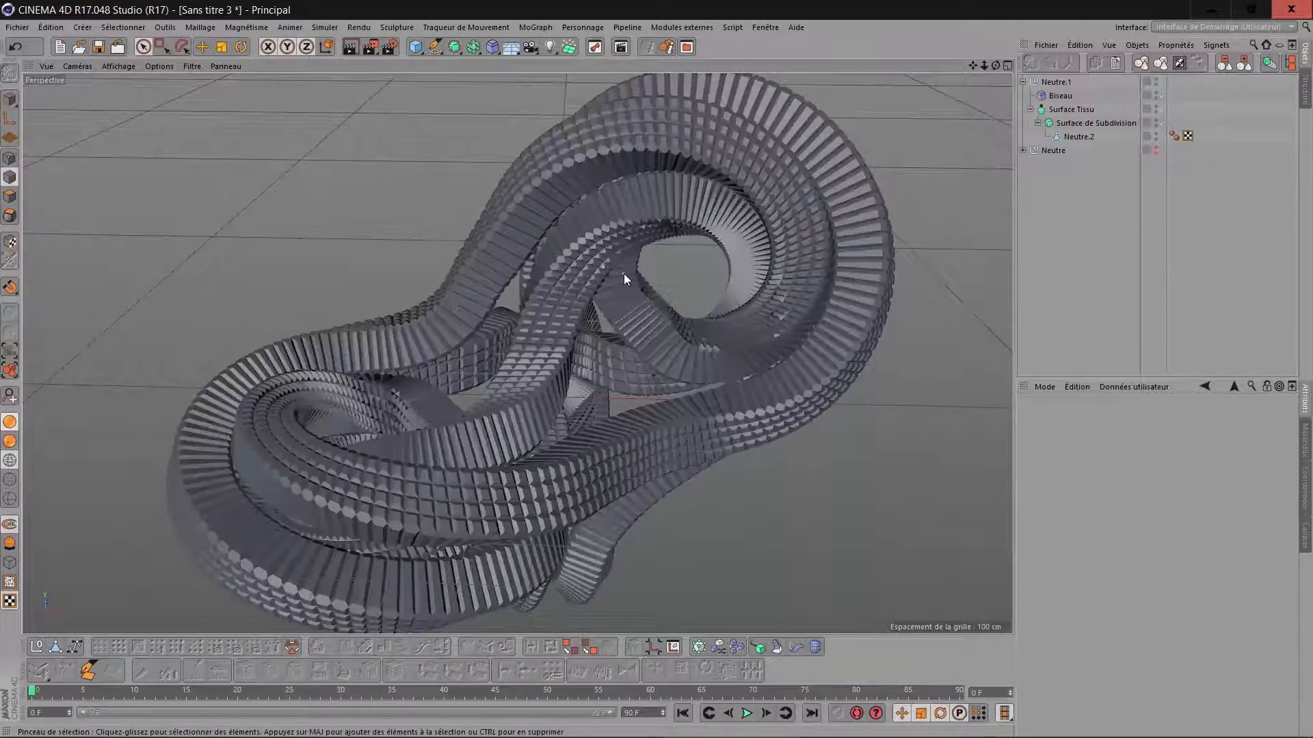
Add a second Biseau deformer and place it inside Neutre.1, directly below the existing Biseau.
{"action": "scroll", "coordinate": [623, 275], "scroll_direction": "down", "scroll_amount": 2}
{"action": "left_click_drag", "start_coordinate": [996, 66], "coordinate": [991, 34]}
{"action": "left_click_drag", "start_coordinate": [561, 369], "coordinate": [634, 262], "text": "alt"}
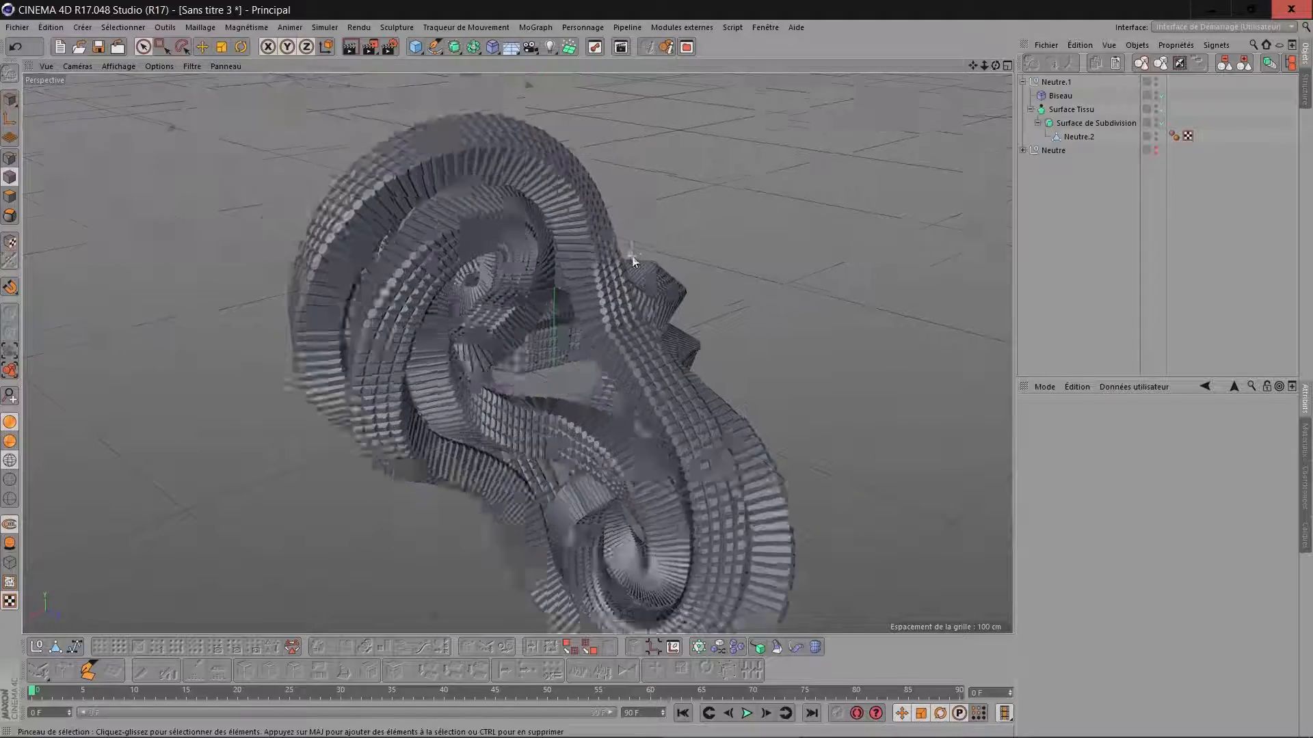
{"action": "scroll", "coordinate": [573, 301], "scroll_direction": "up", "scroll_amount": 10}
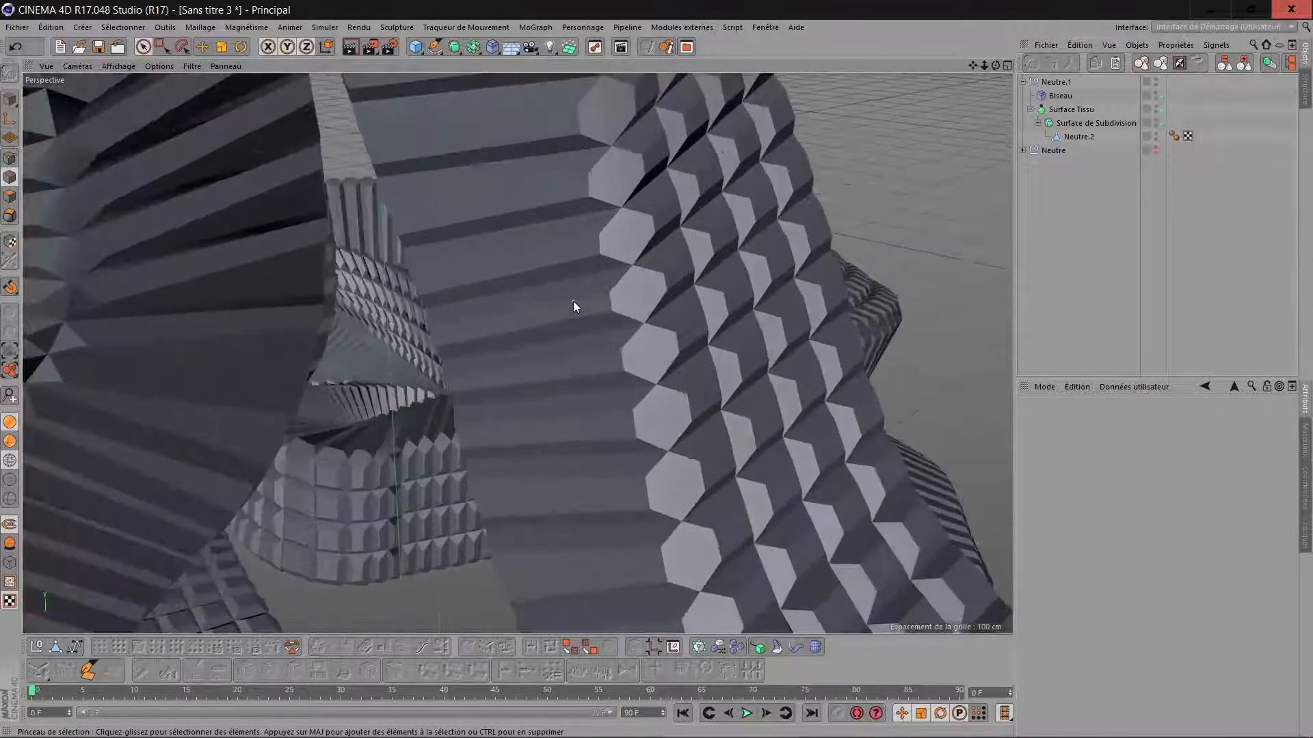
{"action": "scroll", "coordinate": [573, 301], "scroll_direction": "up", "scroll_amount": 5}
{"action": "left_click", "coordinate": [1054, 95]}
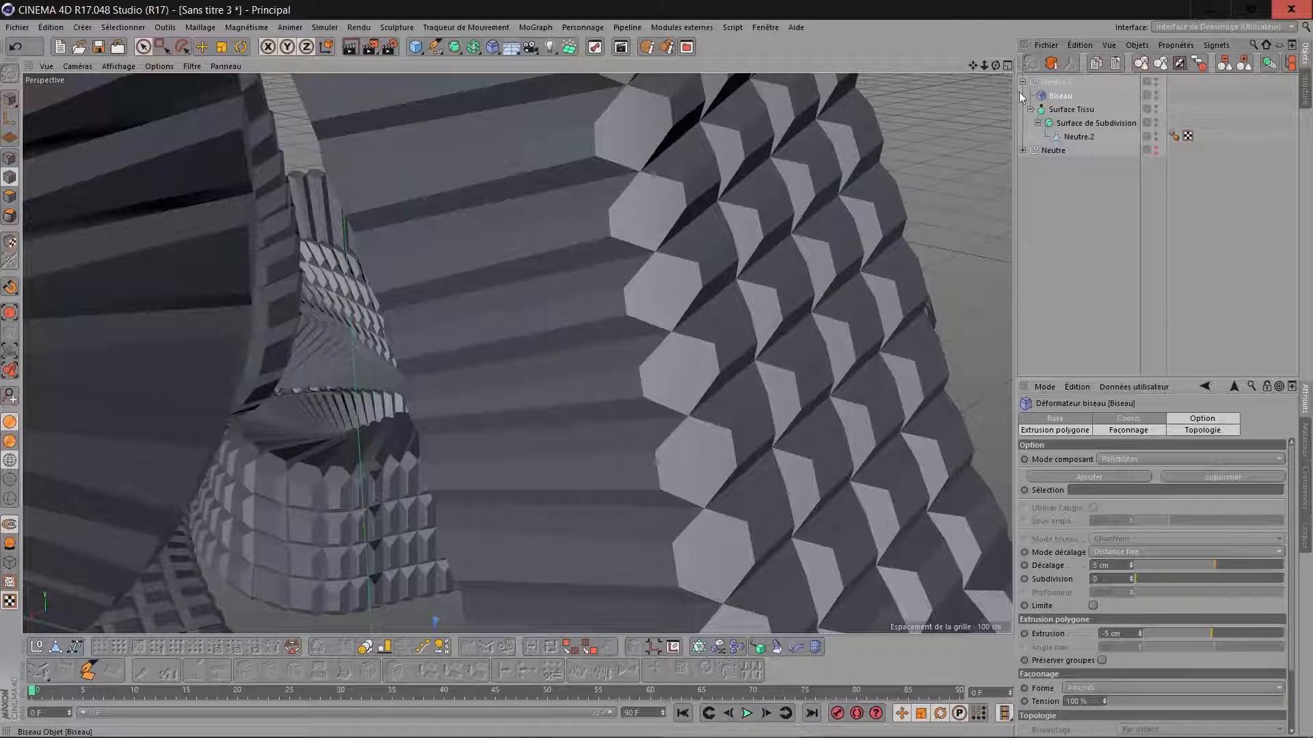
{"action": "left_click", "coordinate": [492, 48]}
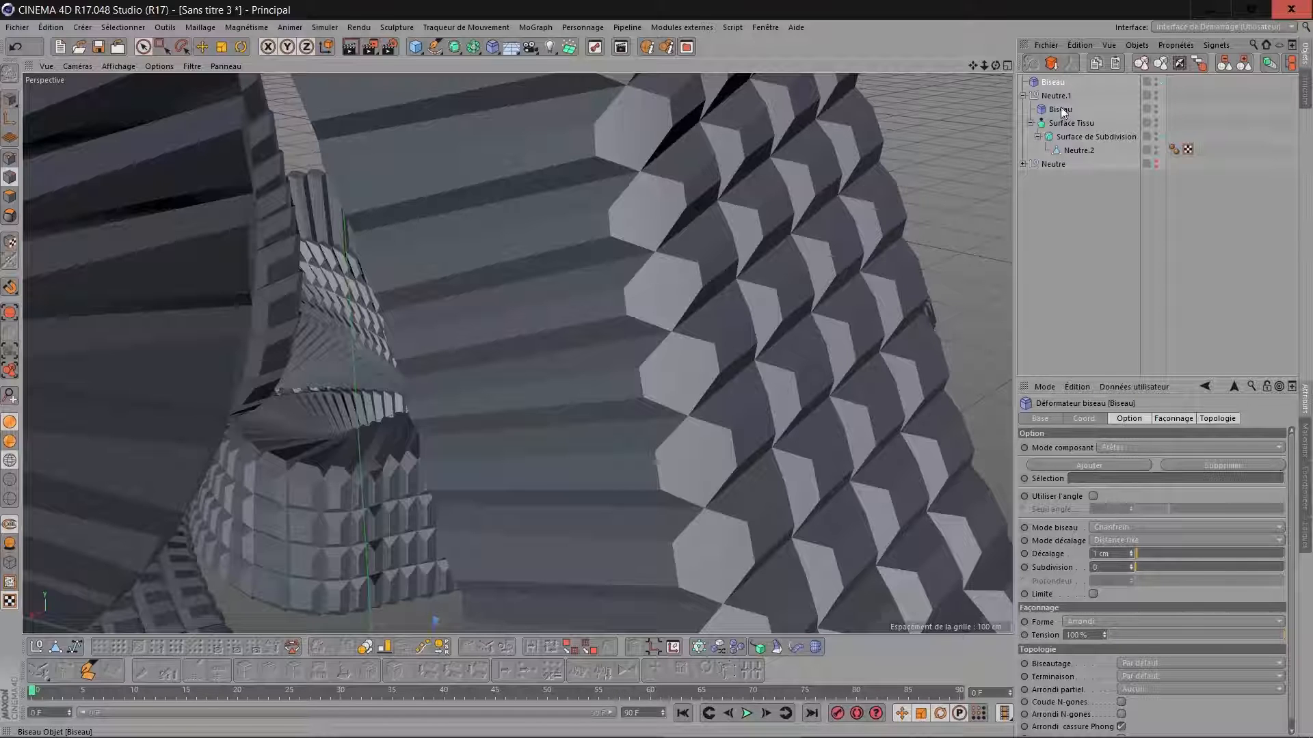
{"action": "left_click_drag", "start_coordinate": [1061, 87], "coordinate": [1079, 118]}
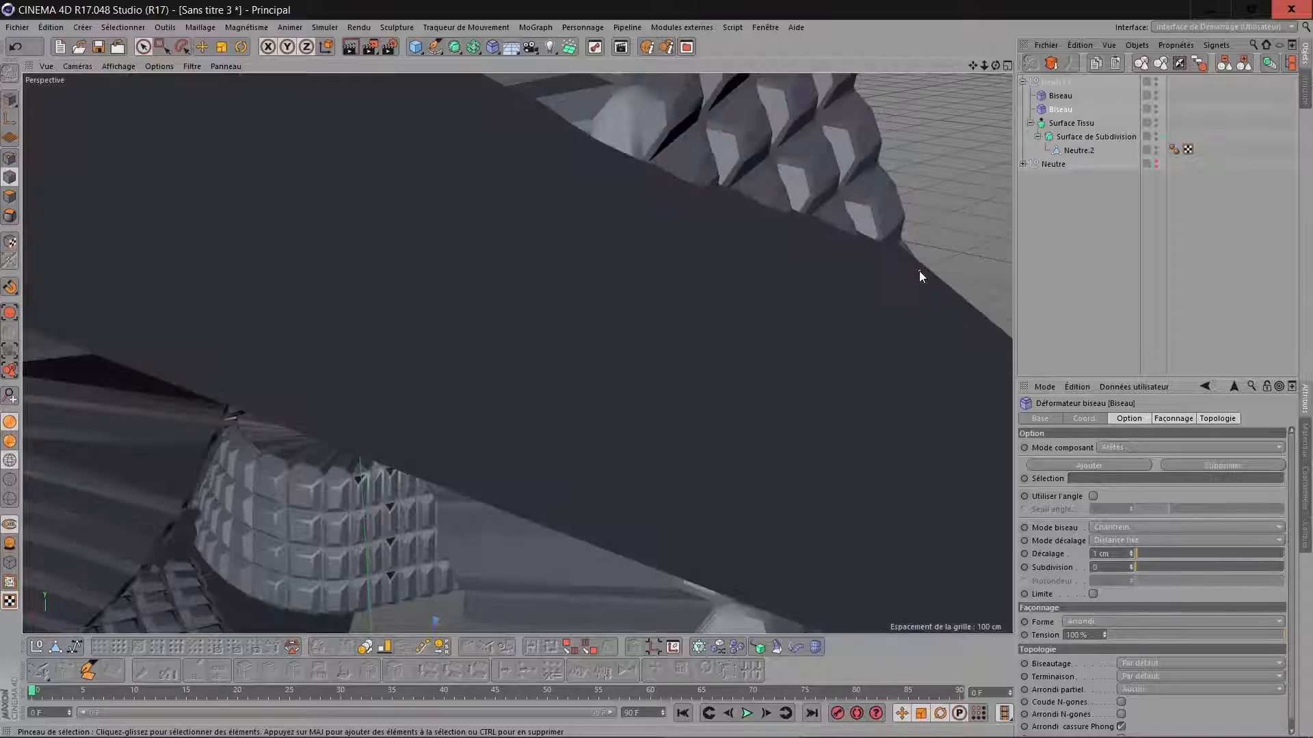
Turn on Utiliser l'angle for the second Biseau deformer so that it bevels by angle threshold.
{"action": "scroll", "coordinate": [918, 270], "scroll_direction": "down", "scroll_amount": 10}
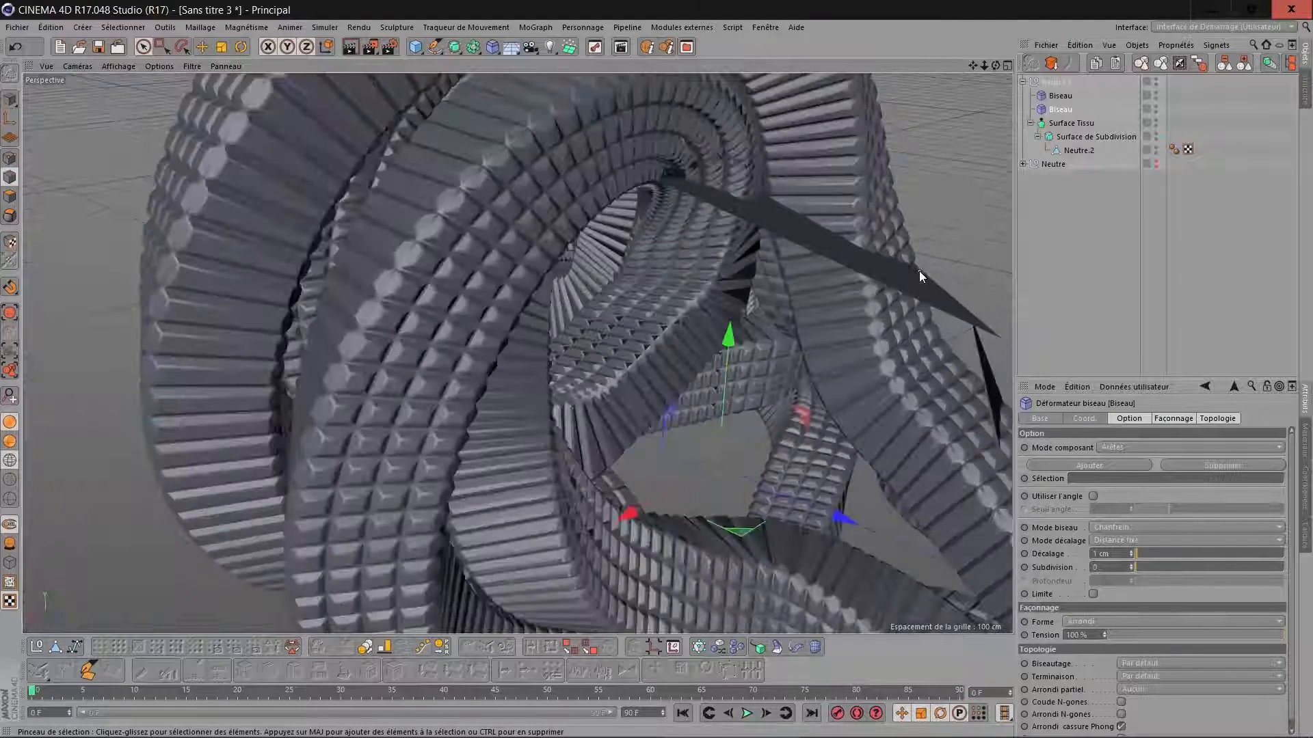
{"action": "scroll", "coordinate": [919, 271], "scroll_direction": "up", "scroll_amount": 2}
{"action": "scroll", "coordinate": [767, 275], "scroll_direction": "up", "scroll_amount": 8}
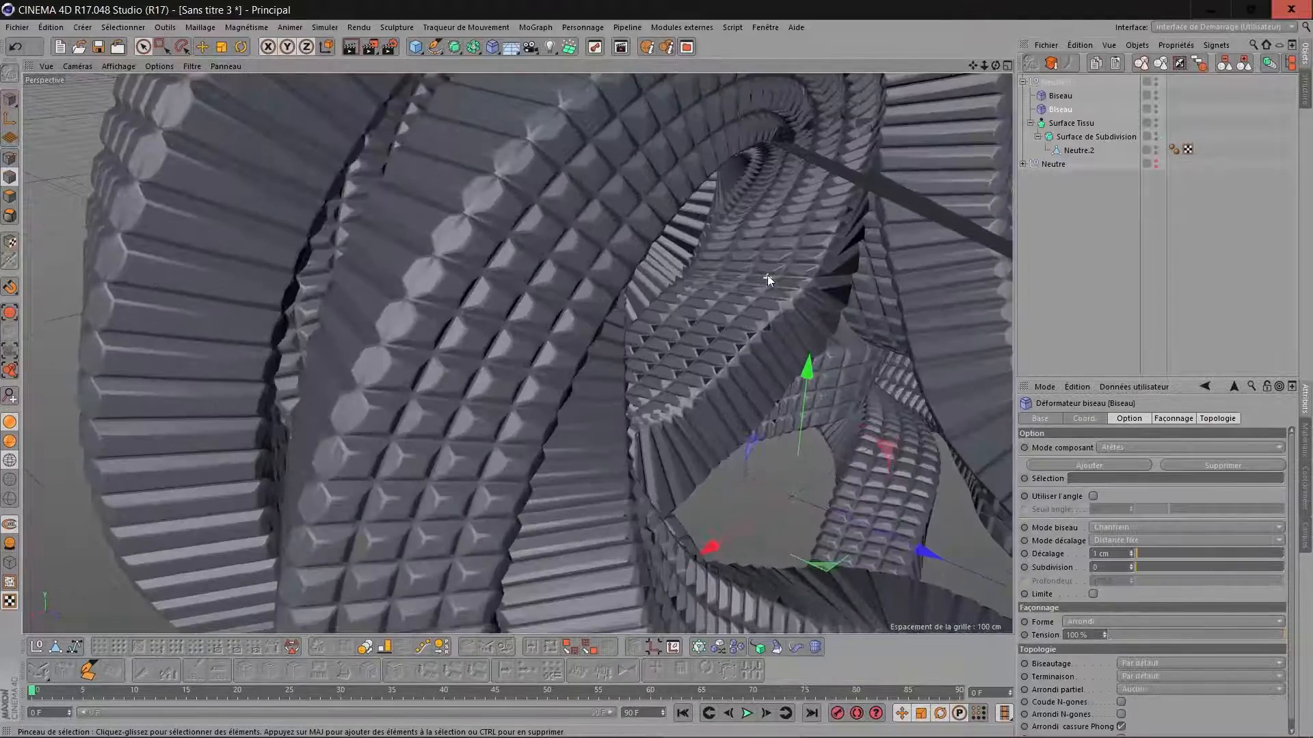
{"action": "left_click_drag", "start_coordinate": [974, 66], "coordinate": [936, 164]}
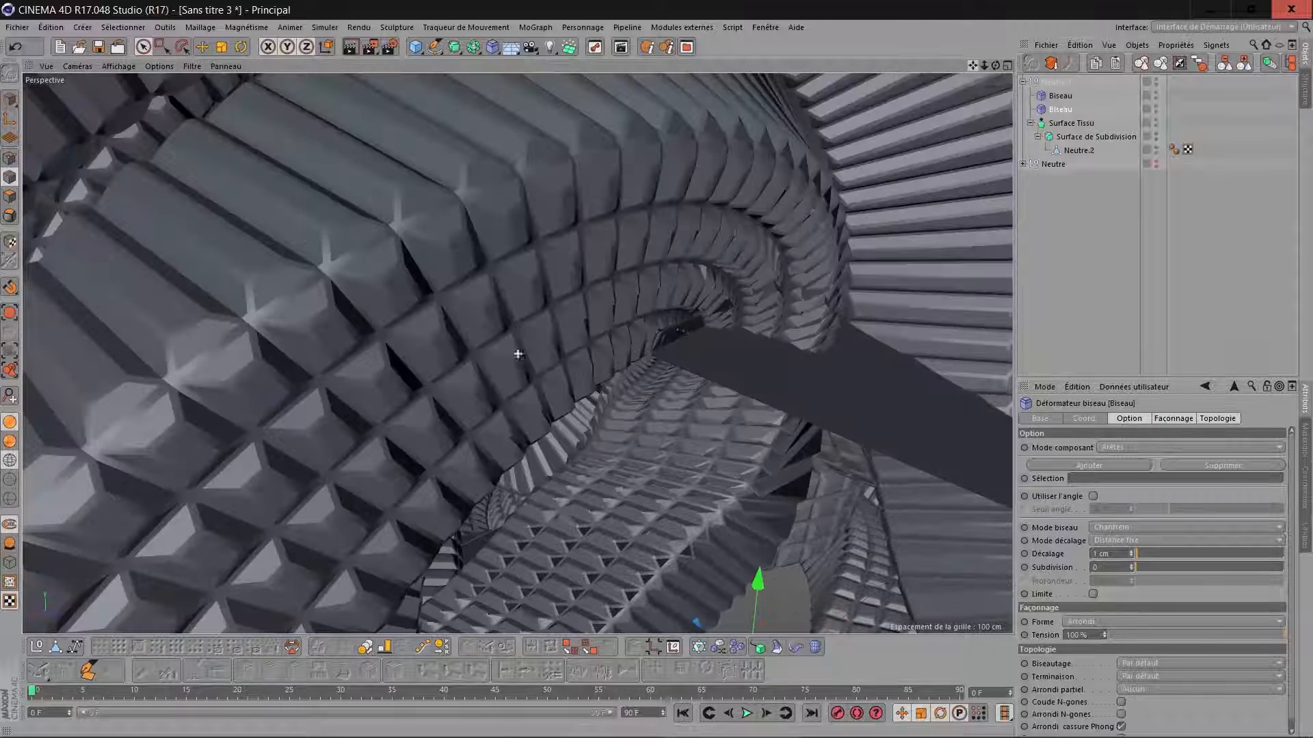
{"action": "scroll", "coordinate": [587, 223], "scroll_direction": "up", "scroll_amount": 5}
{"action": "scroll", "coordinate": [499, 232], "scroll_direction": "up", "scroll_amount": 3}
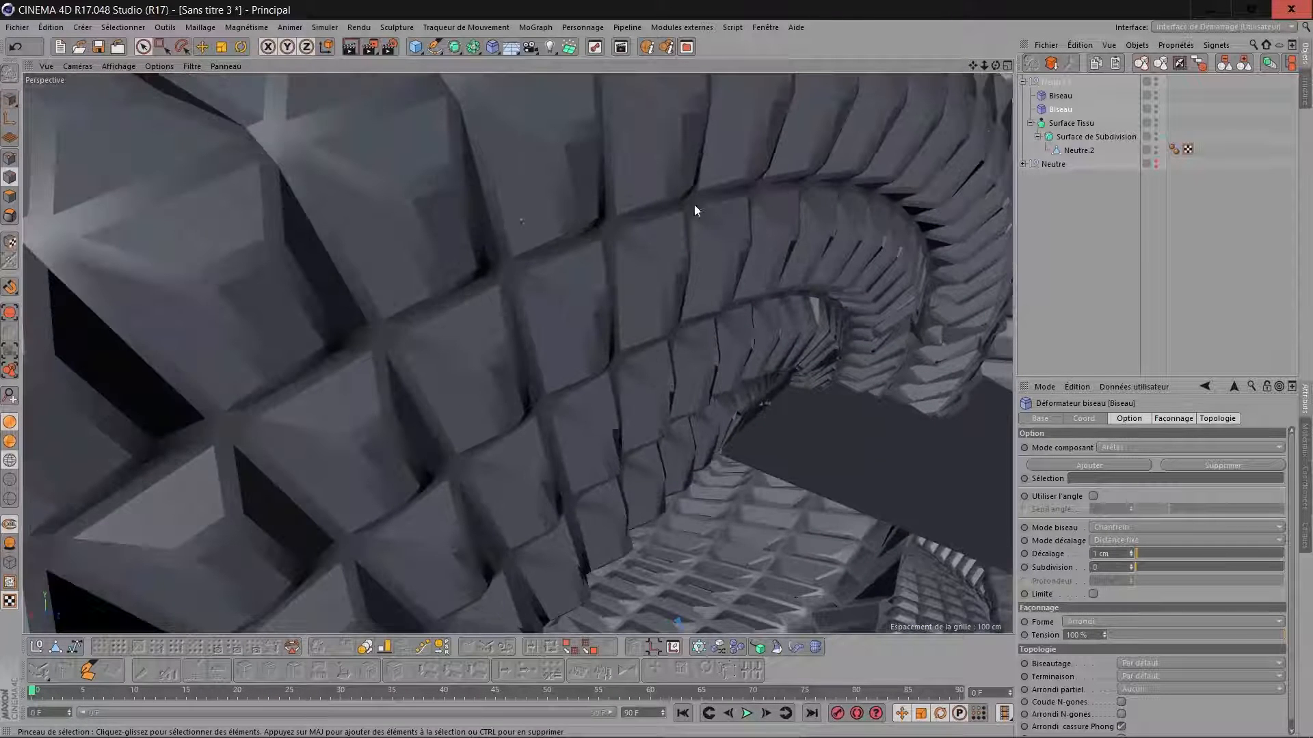
{"action": "left_click", "coordinate": [1093, 496]}
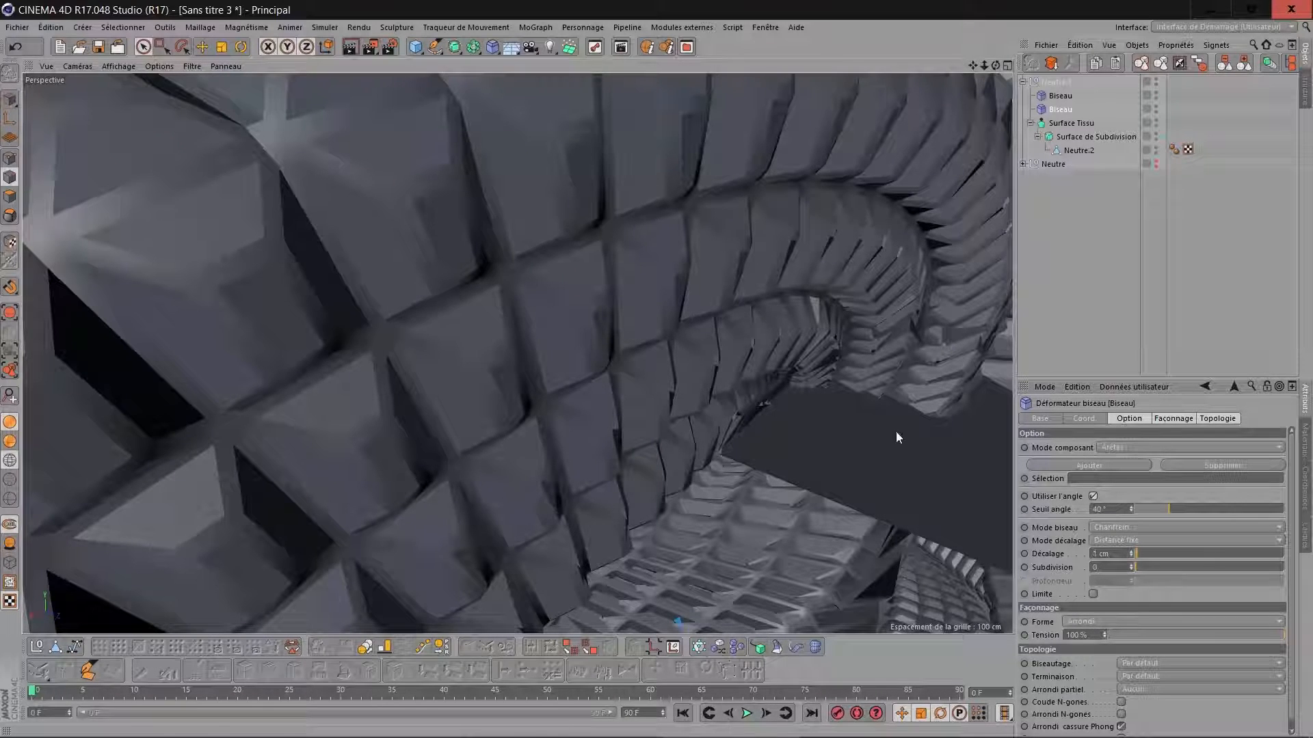
{"action": "scroll", "coordinate": [896, 432], "scroll_direction": "down", "scroll_amount": 1}
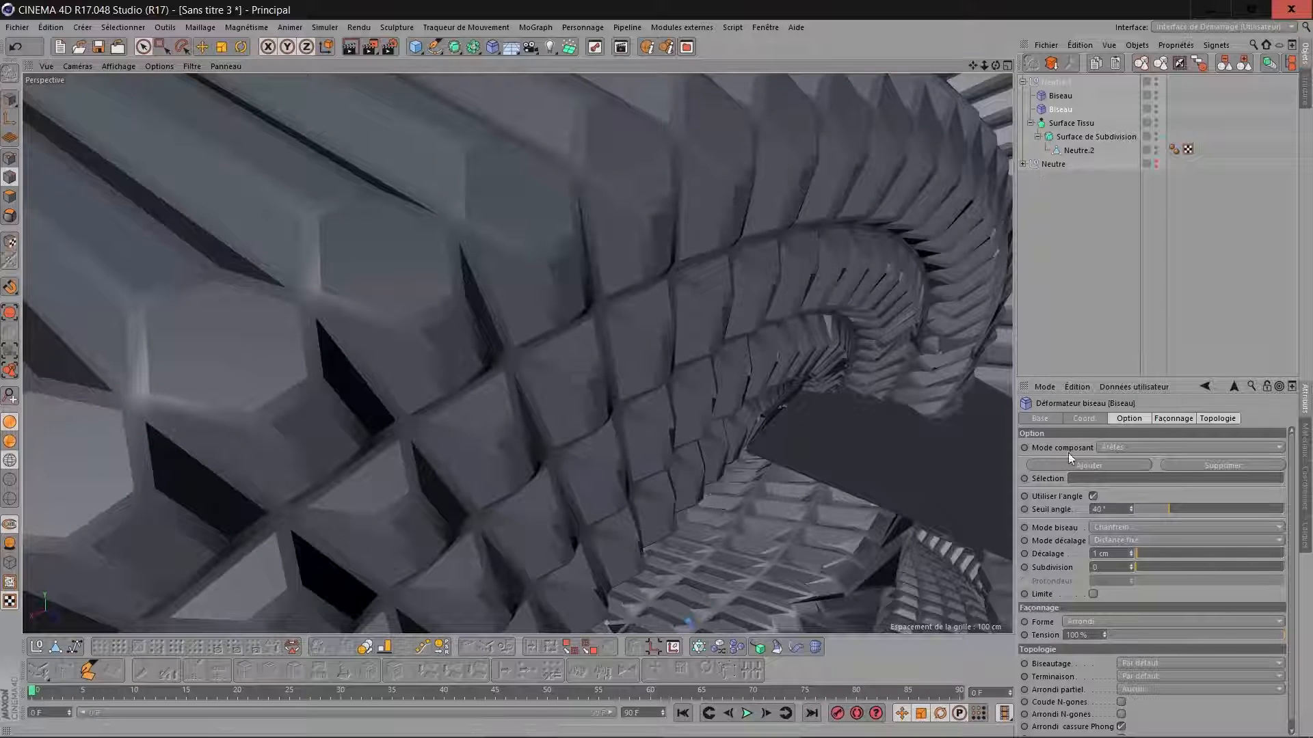
Set the first Biseau deformer's Extrusion to -3 cm and its Décalage to 3 cm.
{"action": "left_click", "coordinate": [1061, 100]}
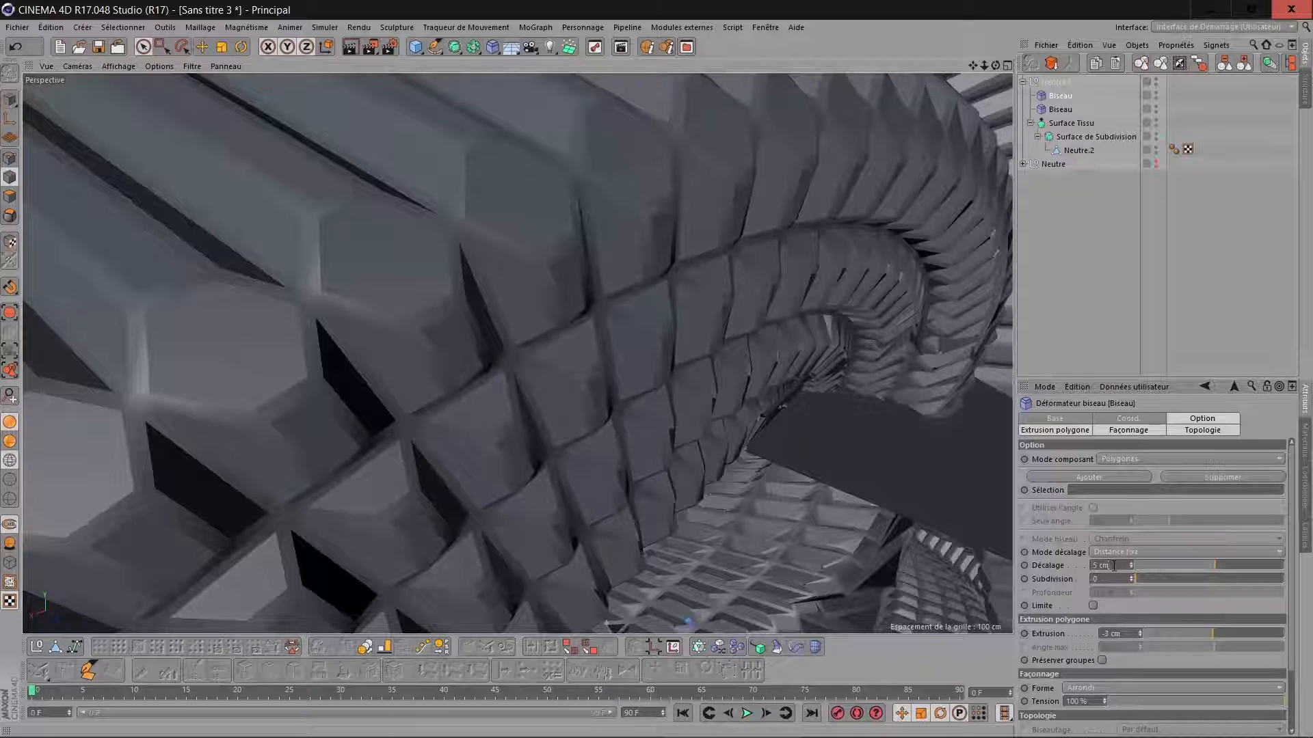
{"action": "scroll", "coordinate": [1114, 566], "scroll_direction": "down", "scroll_amount": 1}
{"action": "scroll", "coordinate": [827, 347], "scroll_direction": "down", "scroll_amount": 8}
{"action": "scroll", "coordinate": [827, 347], "scroll_direction": "up", "scroll_amount": 3}
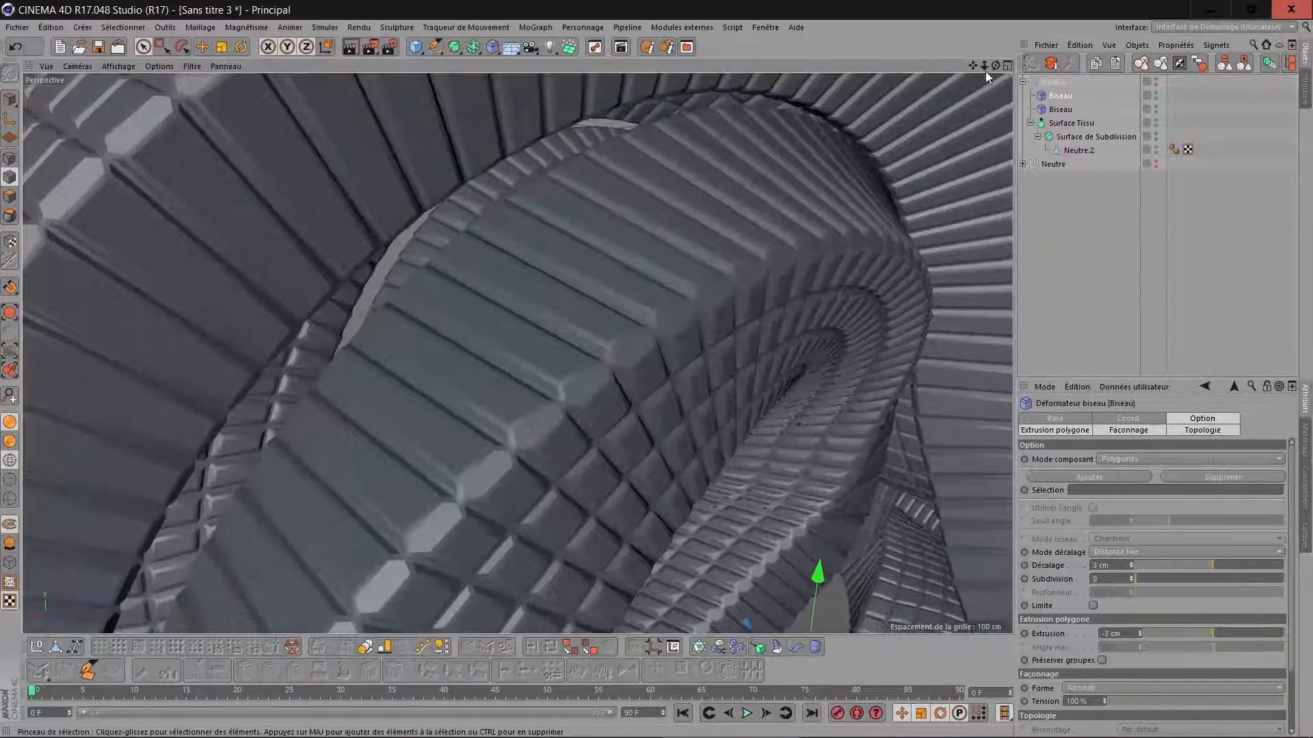
{"action": "left_click_drag", "start_coordinate": [995, 65], "coordinate": [729, 108]}
{"action": "scroll", "coordinate": [648, 296], "scroll_direction": "up", "scroll_amount": 5}
{"action": "scroll", "coordinate": [648, 297], "scroll_direction": "down", "scroll_amount": 3}
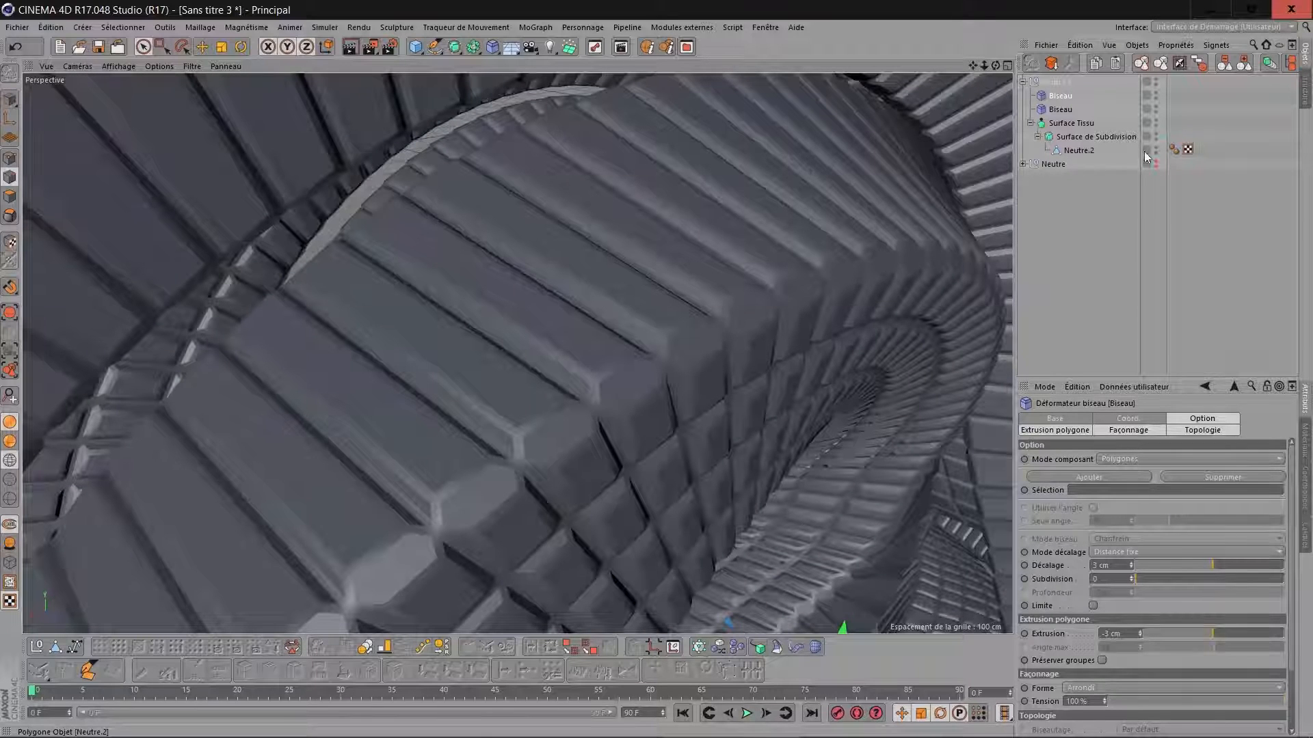
Set the smoothing angle of the Lissage tag on Neutre.2 to 0°.
{"action": "left_click", "coordinate": [1173, 149]}
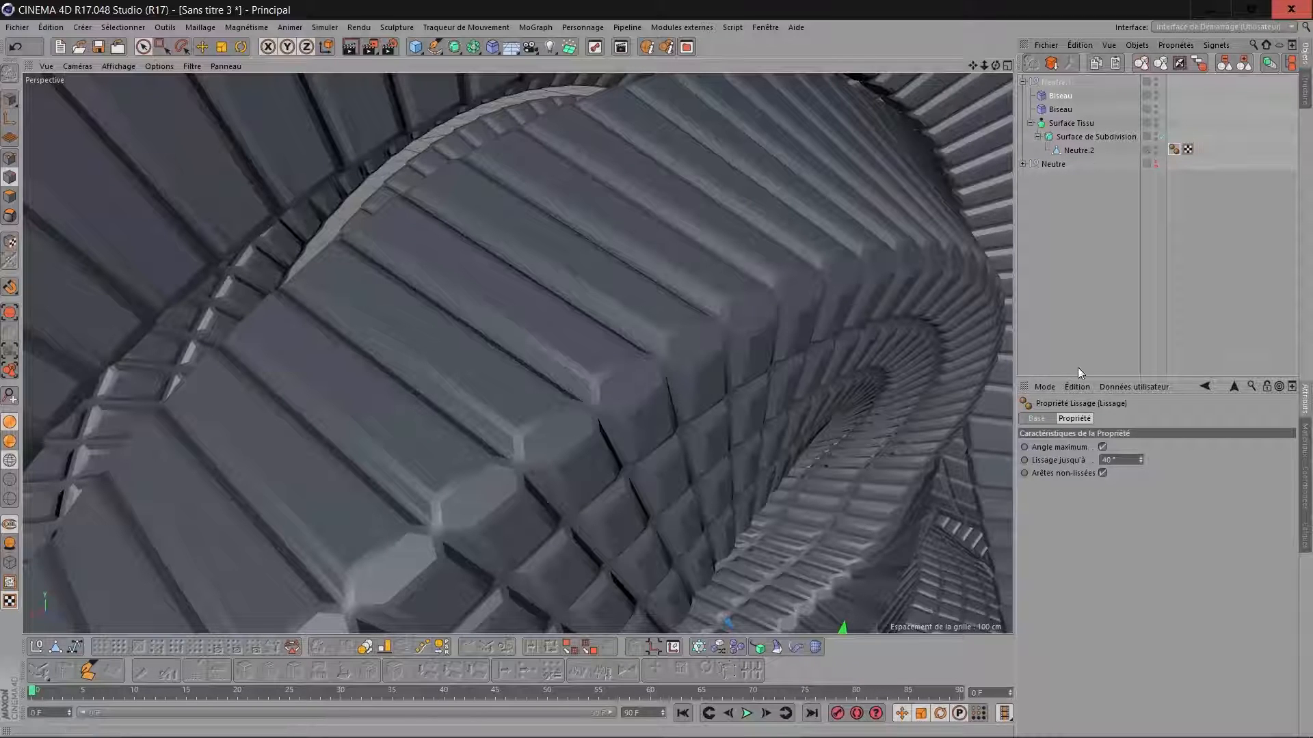
{"action": "left_click_drag", "start_coordinate": [1120, 458], "coordinate": [997, 472]}
{"action": "type", "text": "0"}
{"action": "left_click_drag", "start_coordinate": [527, 325], "coordinate": [769, 281], "text": "alt"}
{"action": "scroll", "coordinate": [768, 282], "scroll_direction": "down", "scroll_amount": 10}
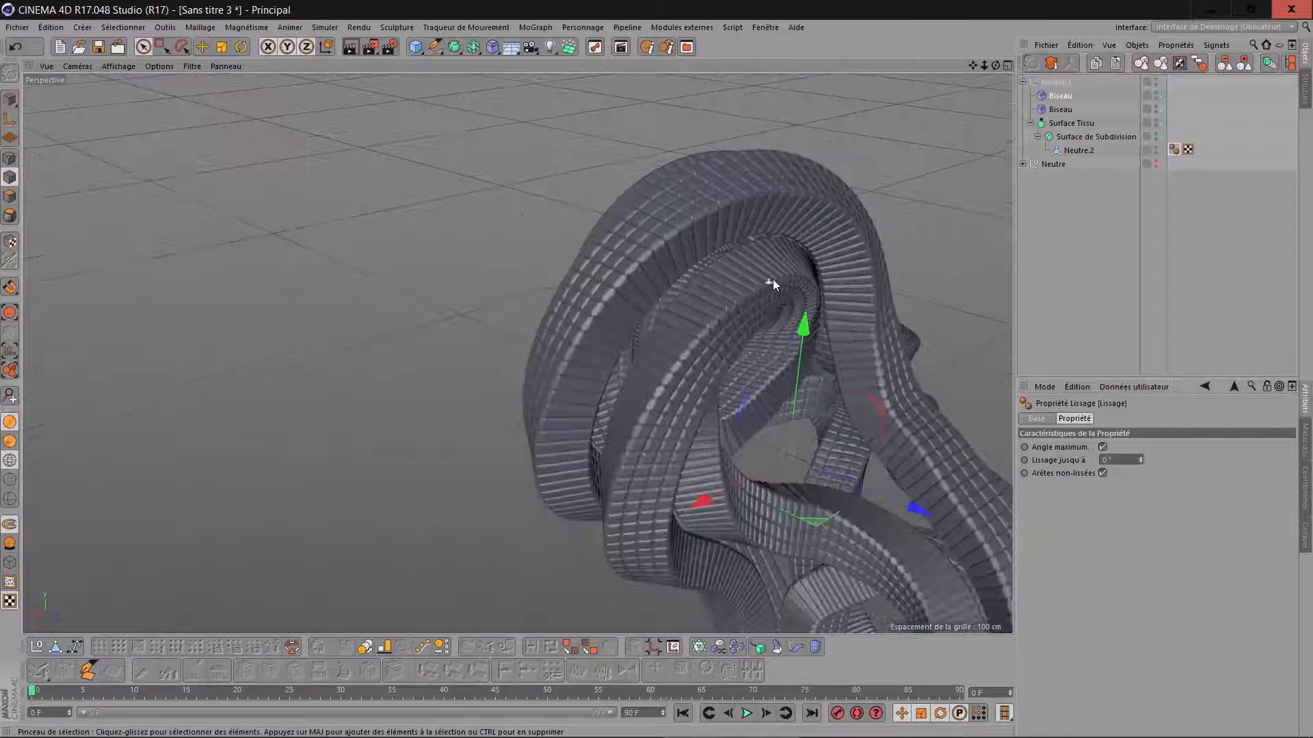
Set the thickness of the Surface Tissu to -87 cm.
{"action": "left_click_drag", "start_coordinate": [974, 67], "coordinate": [899, 199]}
{"action": "left_click_drag", "start_coordinate": [995, 66], "coordinate": [943, 134]}
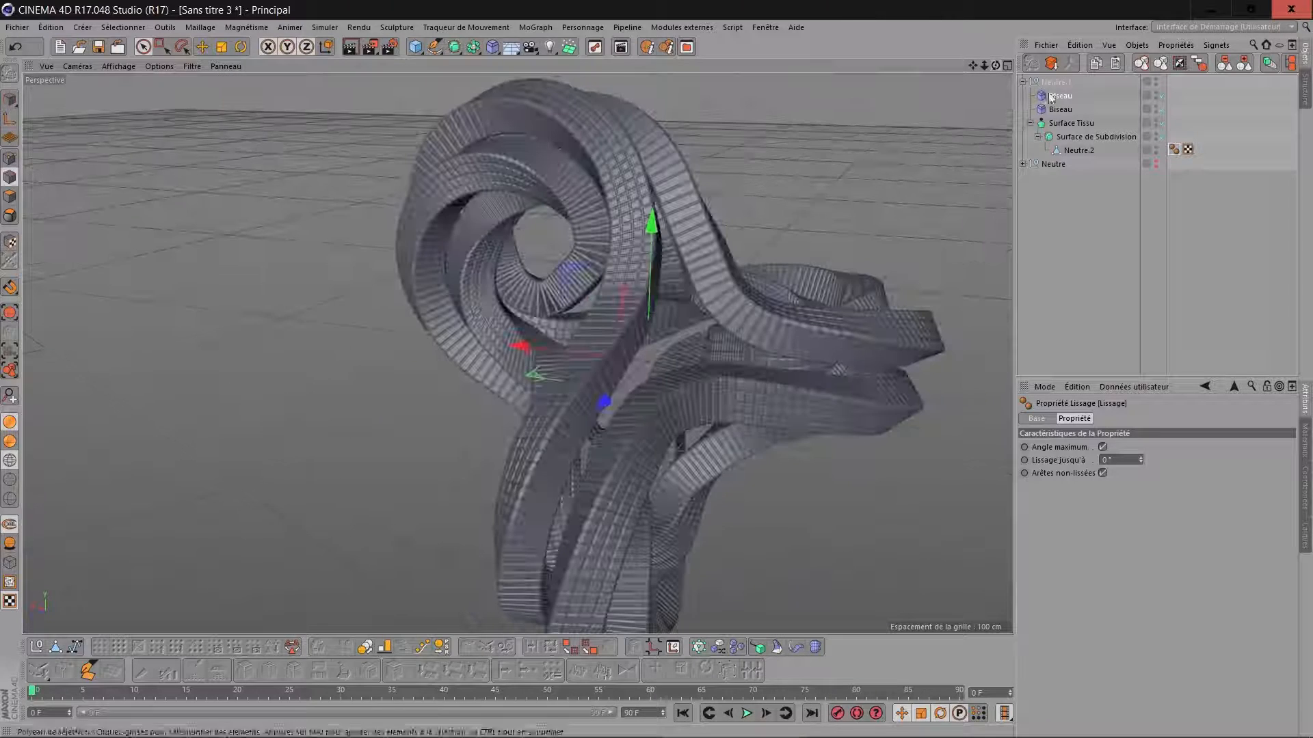
{"action": "left_click", "coordinate": [1079, 150]}
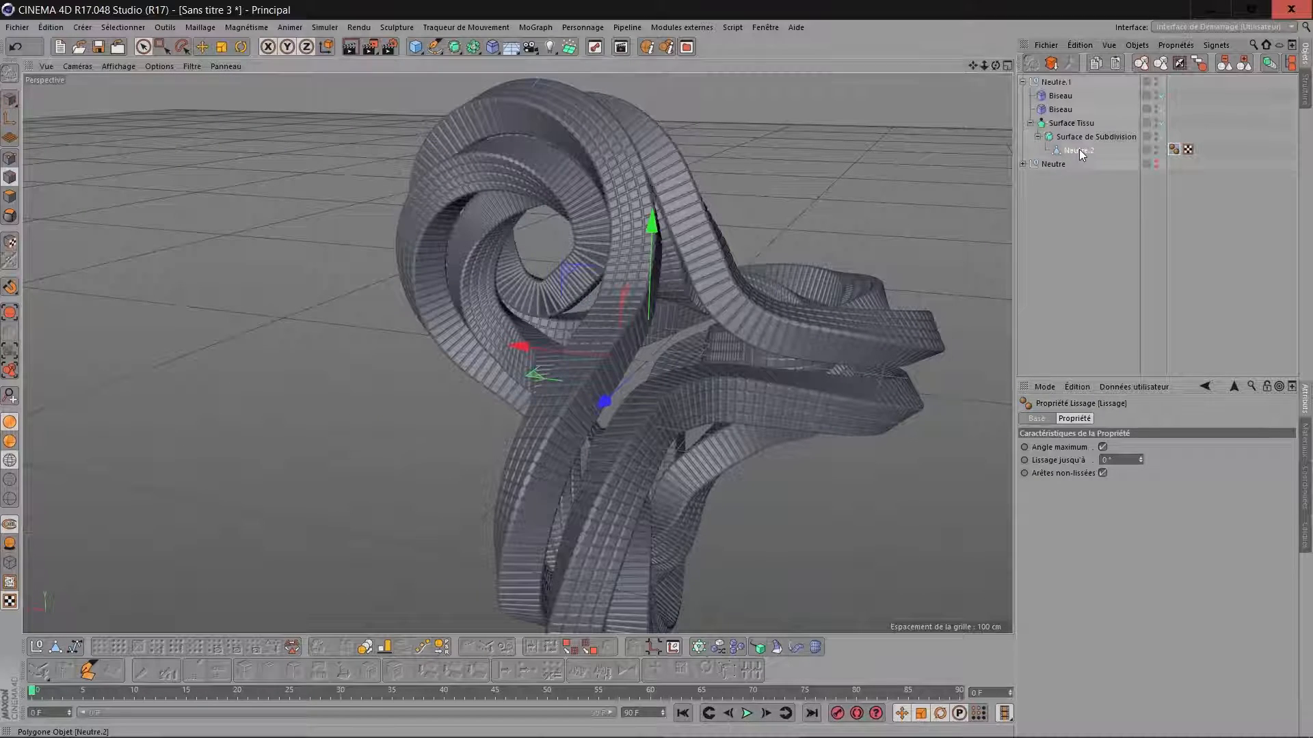
{"action": "left_click", "coordinate": [1084, 137]}
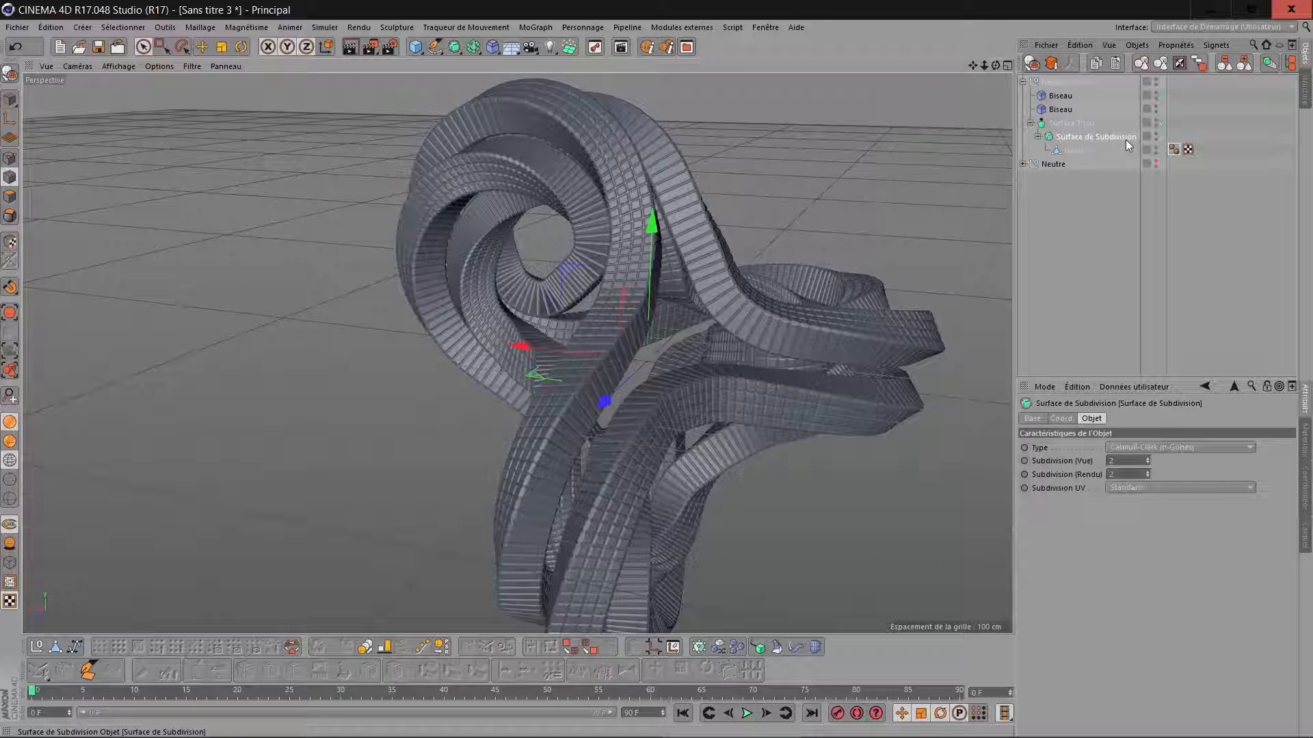
{"action": "left_click", "coordinate": [1064, 122]}
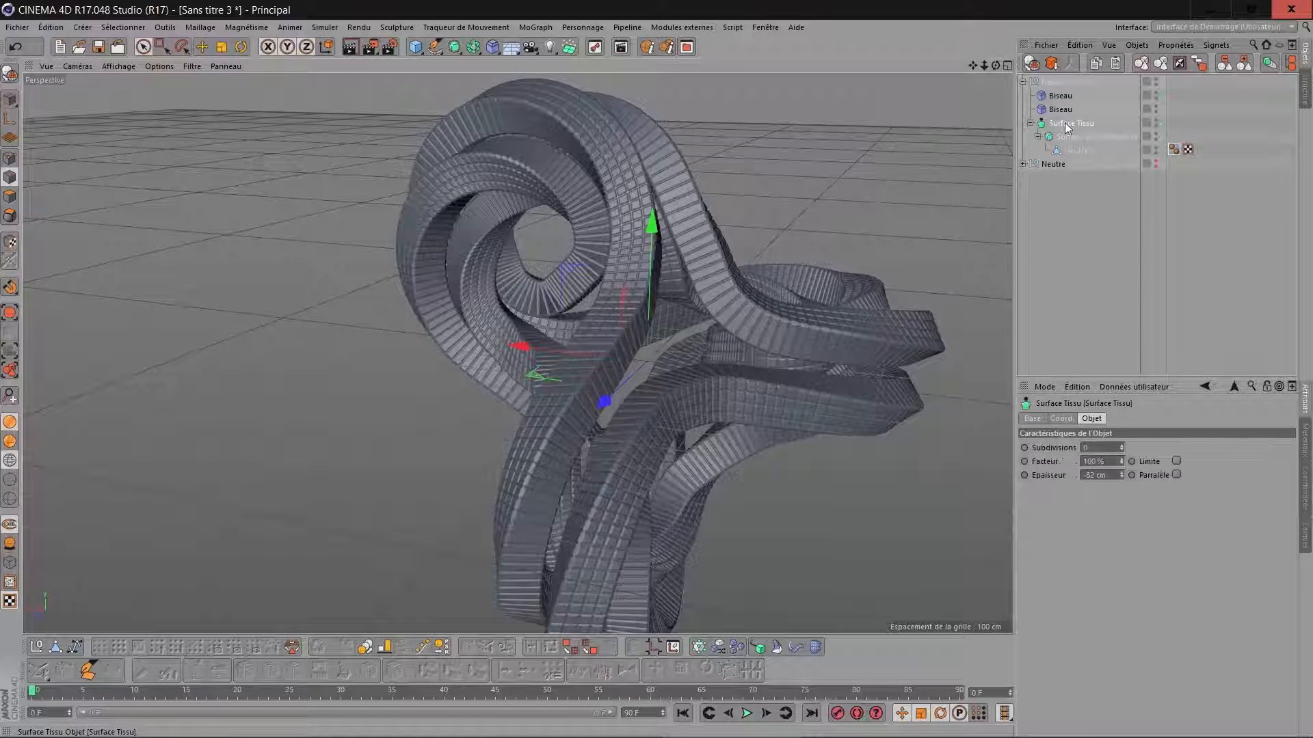
{"action": "left_click_drag", "start_coordinate": [995, 65], "coordinate": [834, 75]}
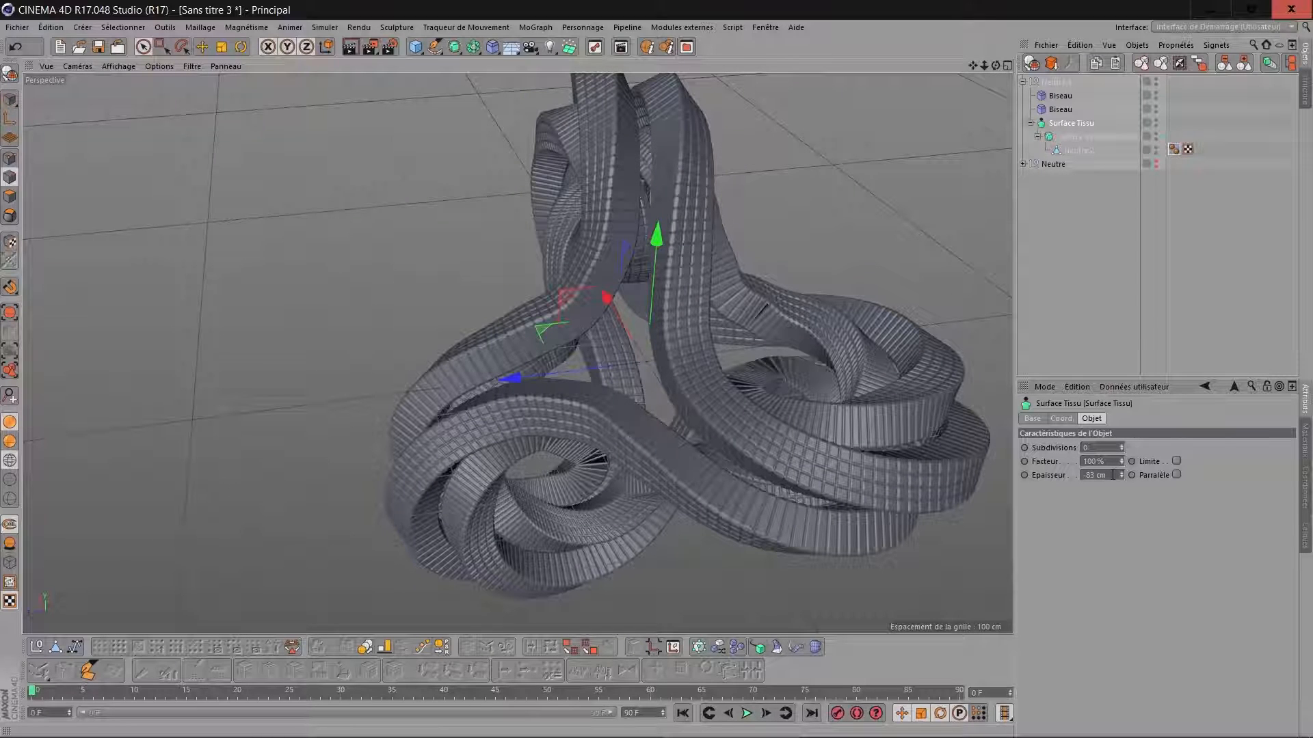
{"action": "scroll", "coordinate": [1109, 474], "scroll_direction": "down", "scroll_amount": 1}
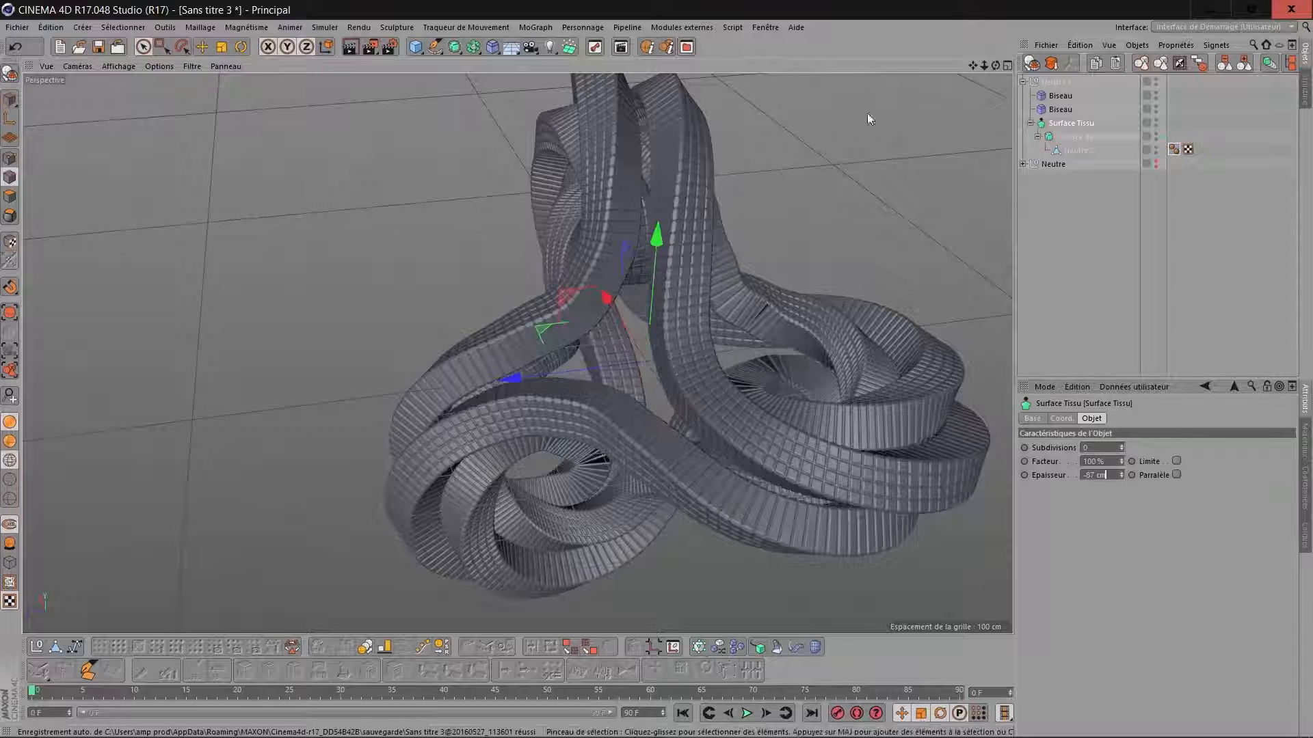
Set the second Biseau deformer's Décalage to 0.5 cm and check the bevelled edges on the ribbon up close.
{"action": "left_click_drag", "start_coordinate": [997, 66], "coordinate": [960, 47]}
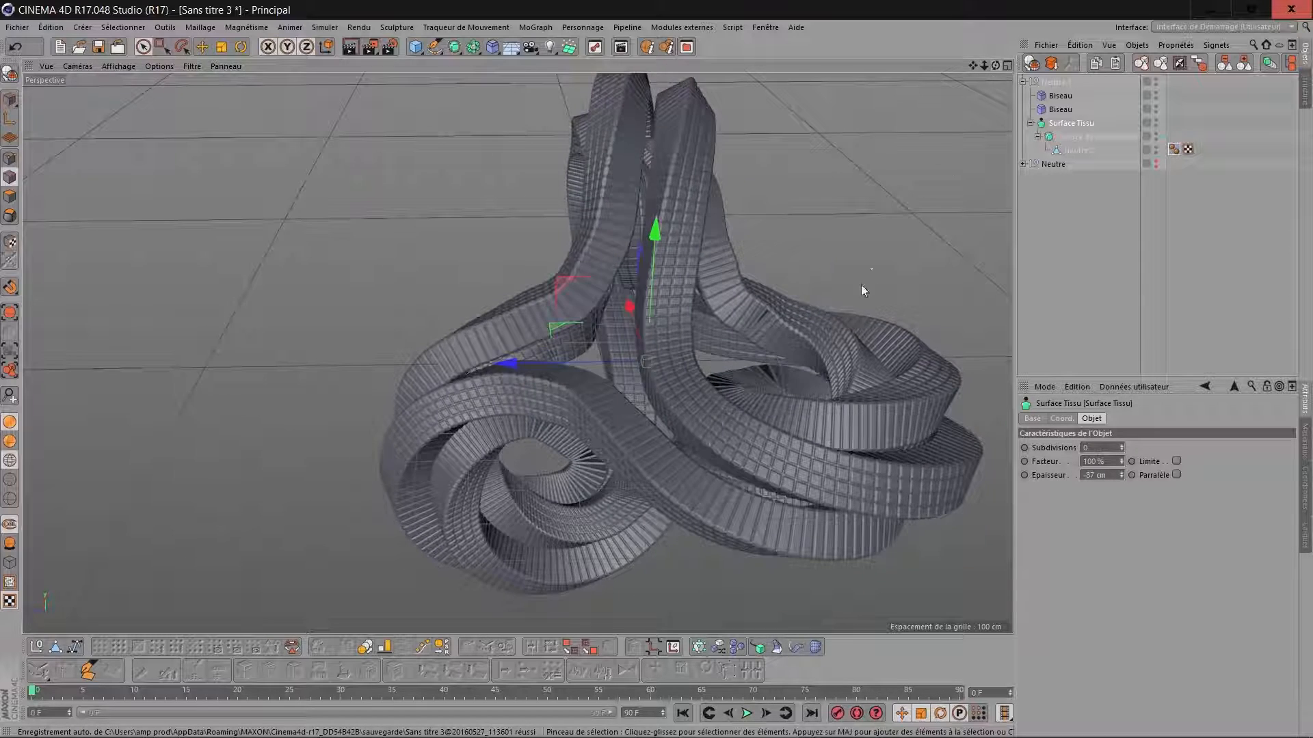
{"action": "scroll", "coordinate": [830, 335], "scroll_direction": "up", "scroll_amount": 4}
{"action": "scroll", "coordinate": [724, 318], "scroll_direction": "up", "scroll_amount": 8}
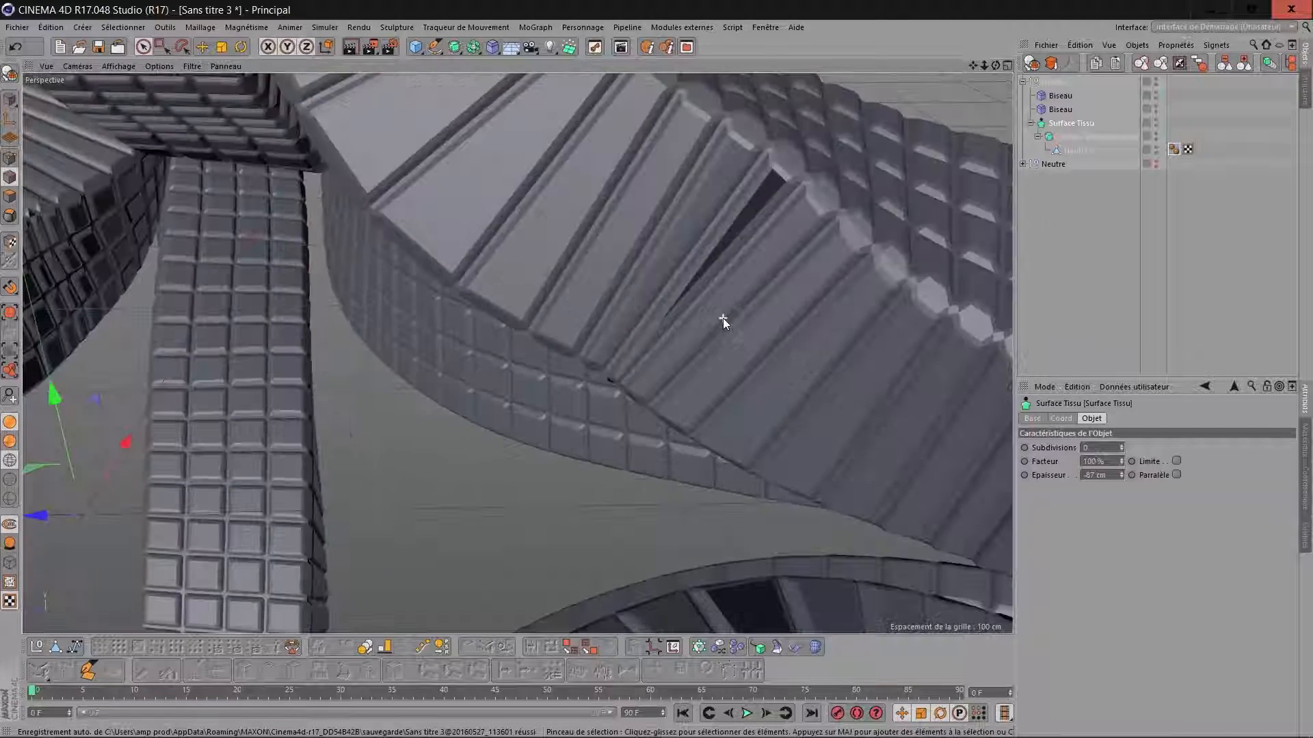
{"action": "scroll", "coordinate": [748, 247], "scroll_direction": "up", "scroll_amount": 5}
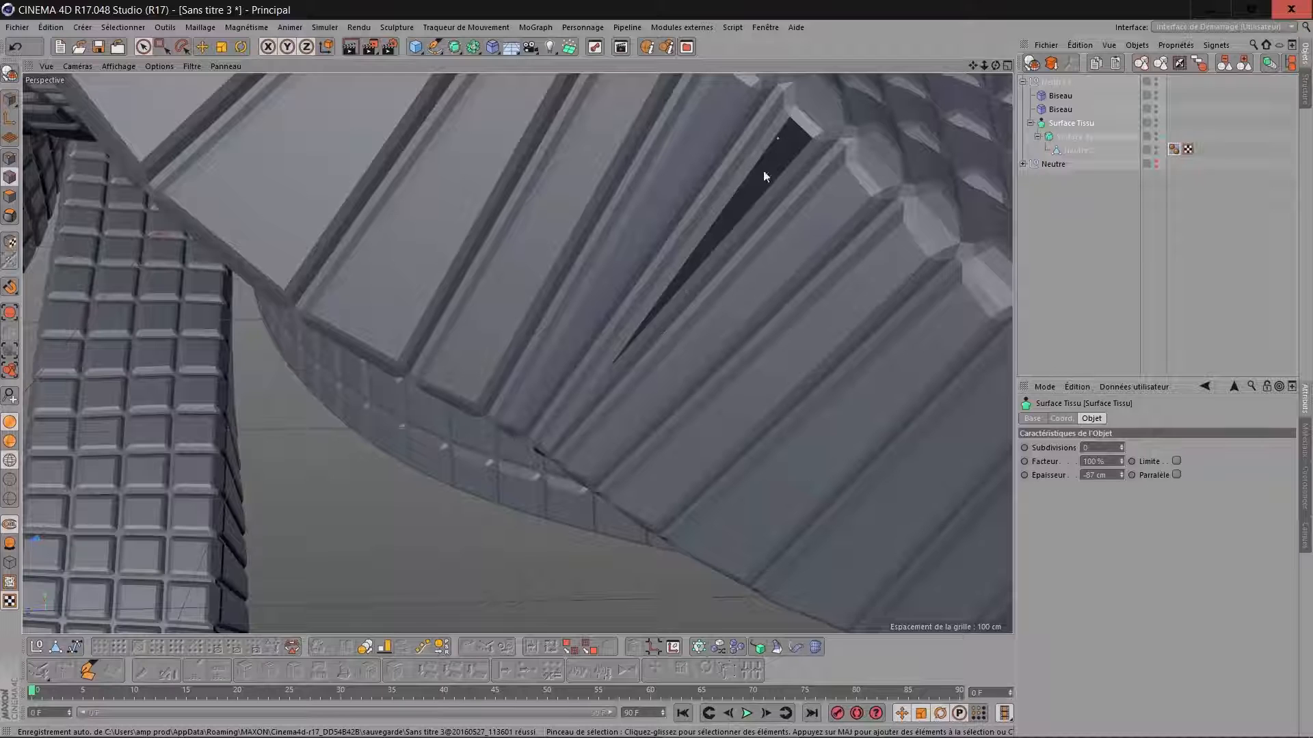
{"action": "left_click", "coordinate": [1062, 109]}
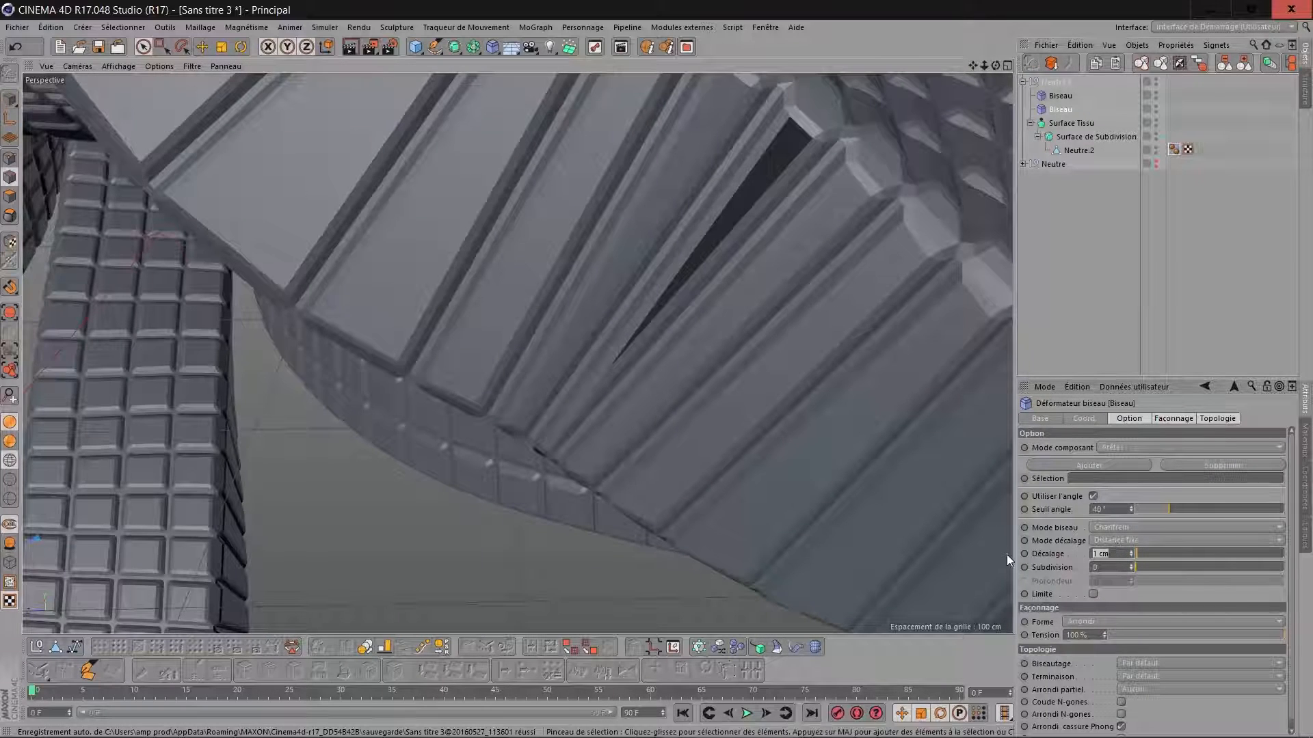
{"action": "type", "text": "3.5"}
{"action": "key", "text": "Return"}
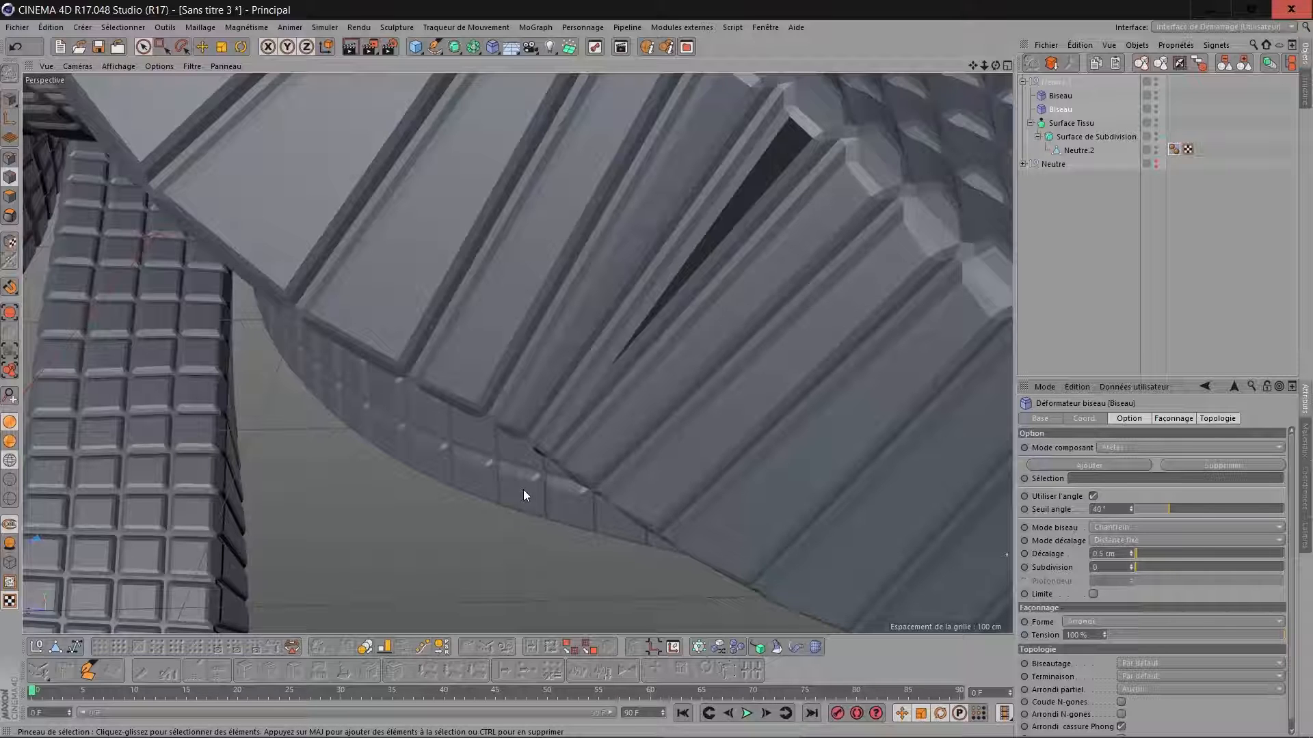
{"action": "scroll", "coordinate": [635, 310], "scroll_direction": "down", "scroll_amount": 4}
{"action": "scroll", "coordinate": [699, 115], "scroll_direction": "up", "scroll_amount": 8}
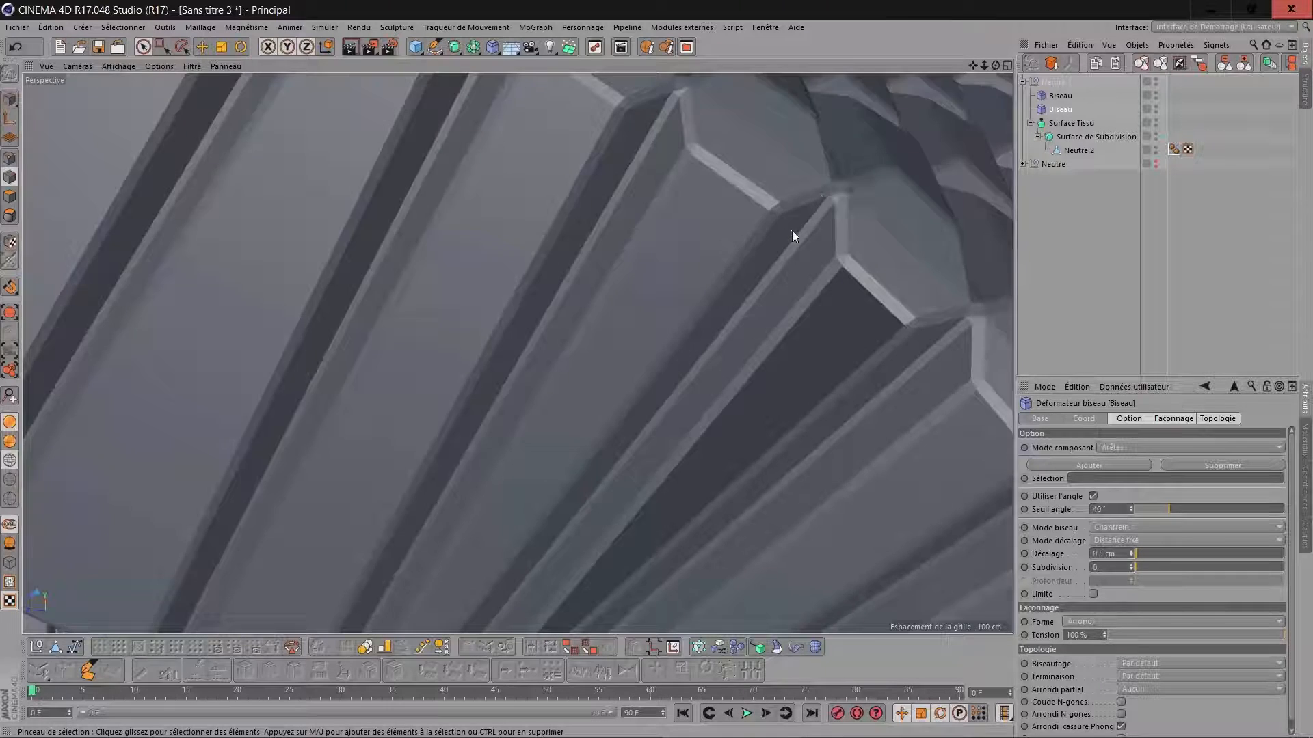
Set the first Biseau deformer's Extrusion to -5 cm and check the effect on the whole ribbon form.
{"action": "scroll", "coordinate": [791, 231], "scroll_direction": "down", "scroll_amount": 5}
{"action": "scroll", "coordinate": [792, 231], "scroll_direction": "up", "scroll_amount": 3}
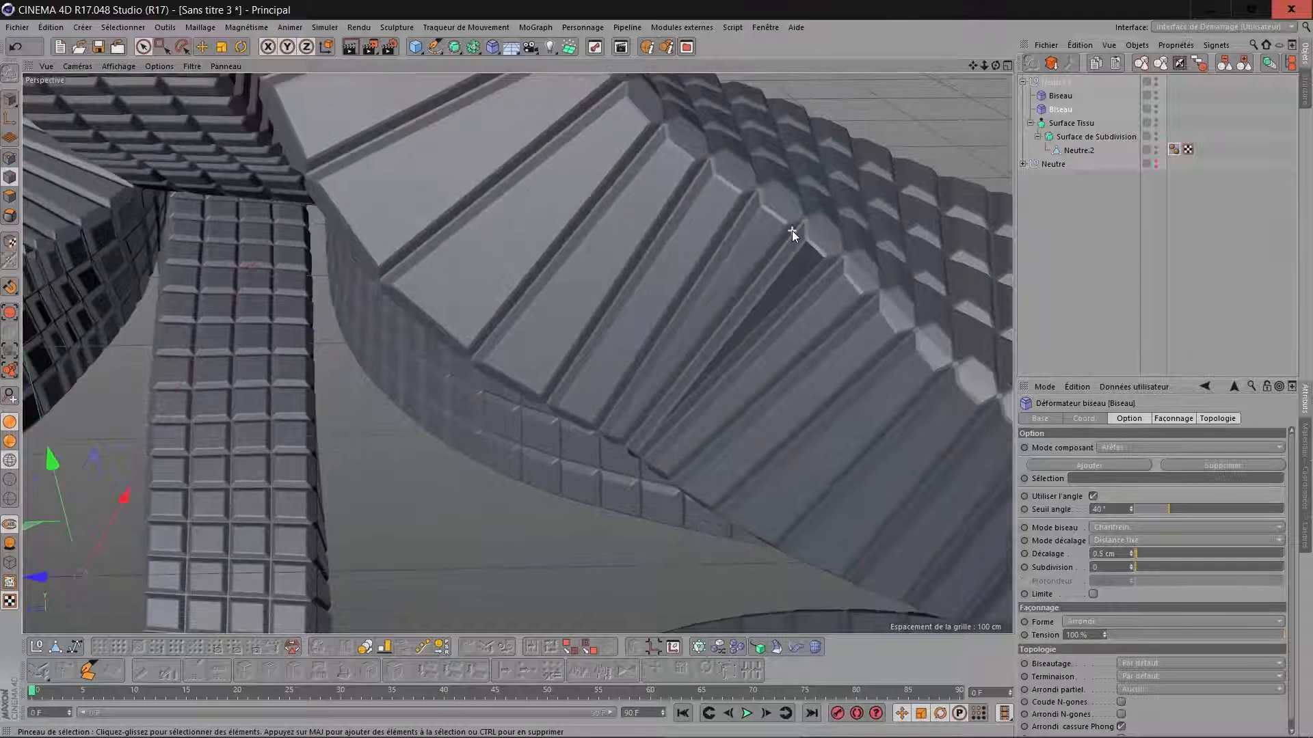
{"action": "left_click", "coordinate": [1060, 96]}
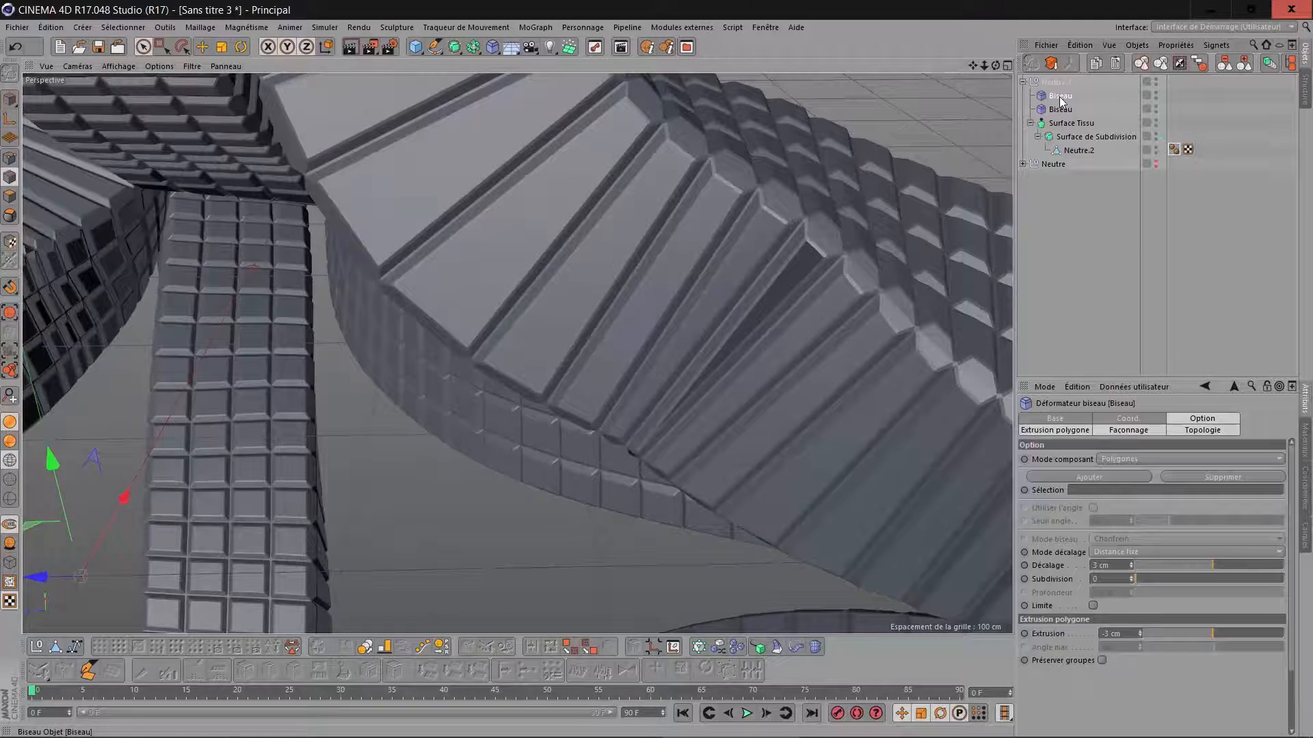
{"action": "left_click", "coordinate": [1128, 634]}
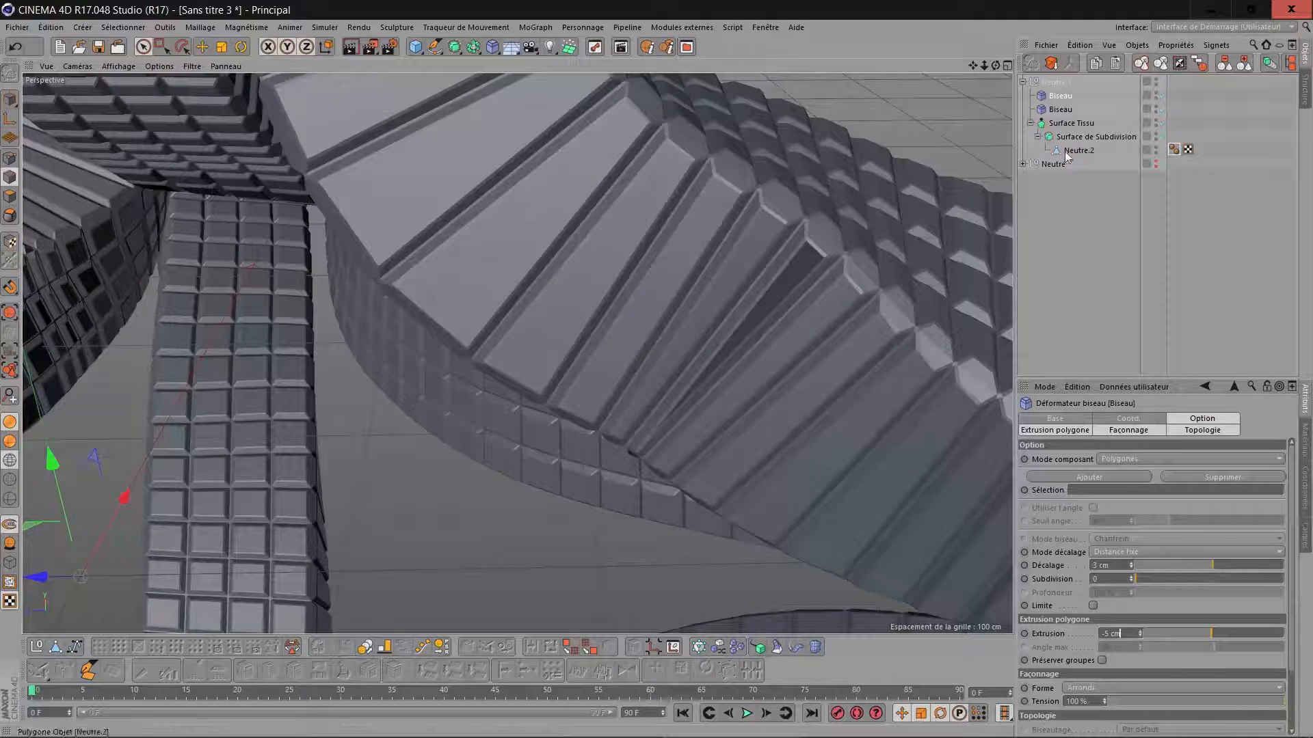
{"action": "key", "text": "Return"}
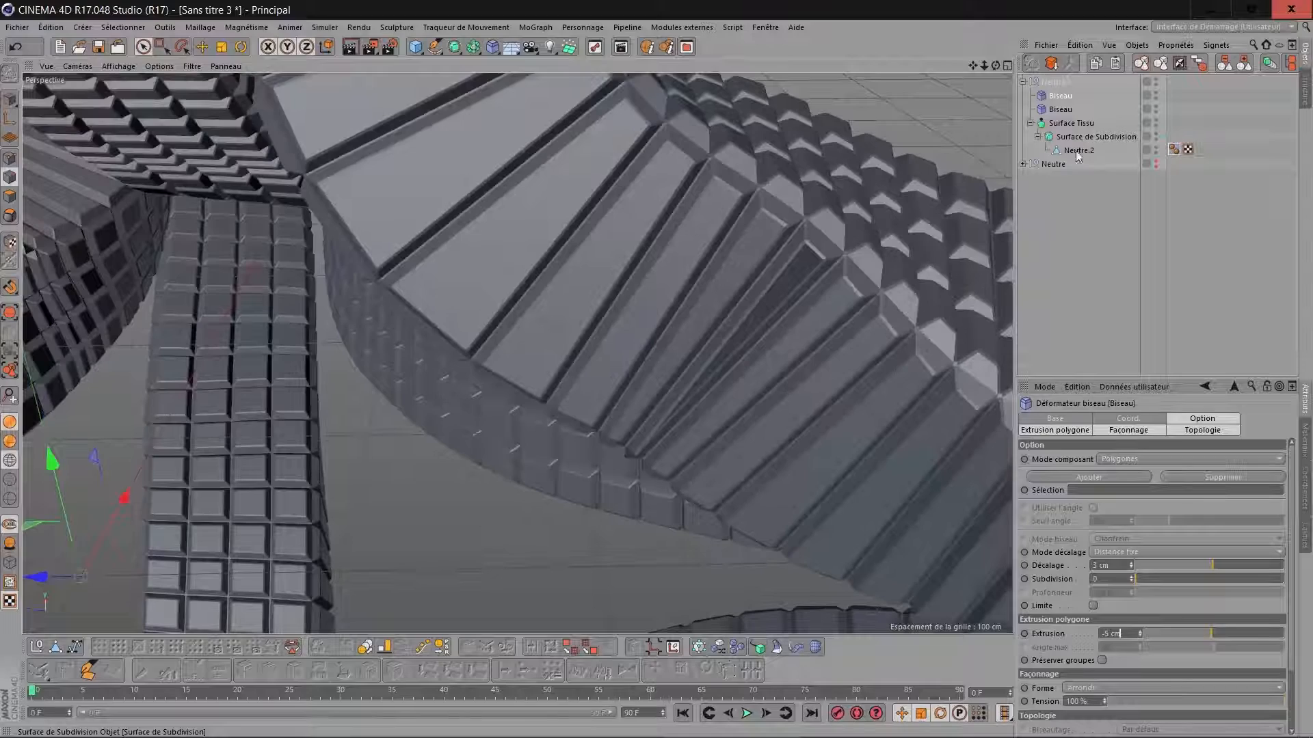
{"action": "left_click_drag", "start_coordinate": [947, 320], "coordinate": [948, 320], "text": "alt"}
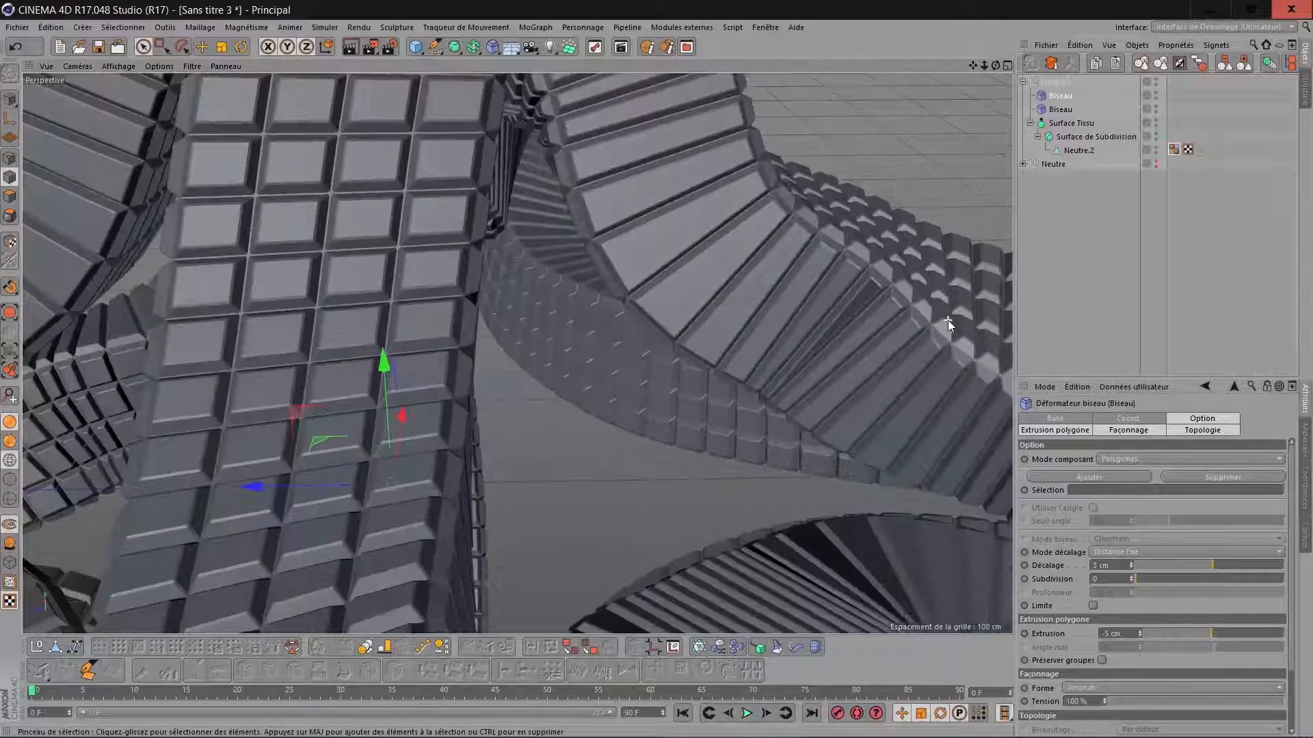
{"action": "scroll", "coordinate": [947, 320], "scroll_direction": "down", "scroll_amount": 12}
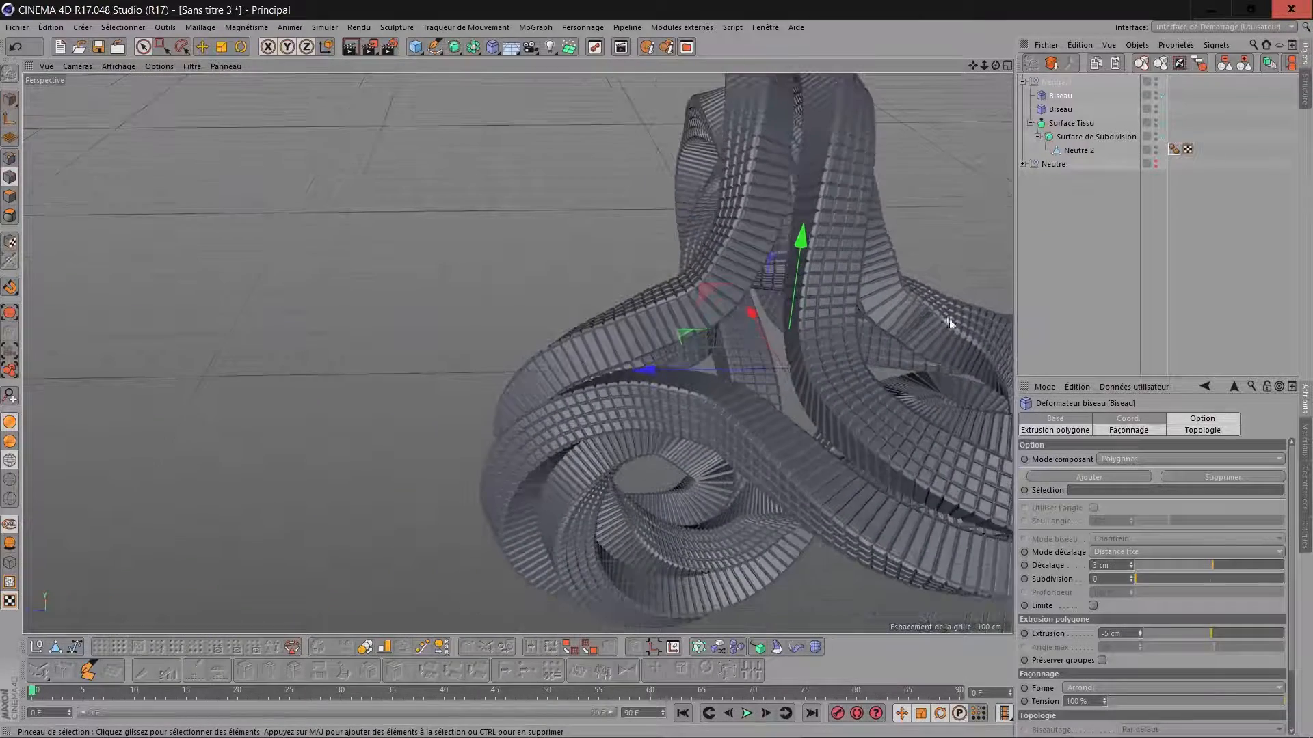
{"action": "left_click_drag", "start_coordinate": [972, 65], "coordinate": [806, 93]}
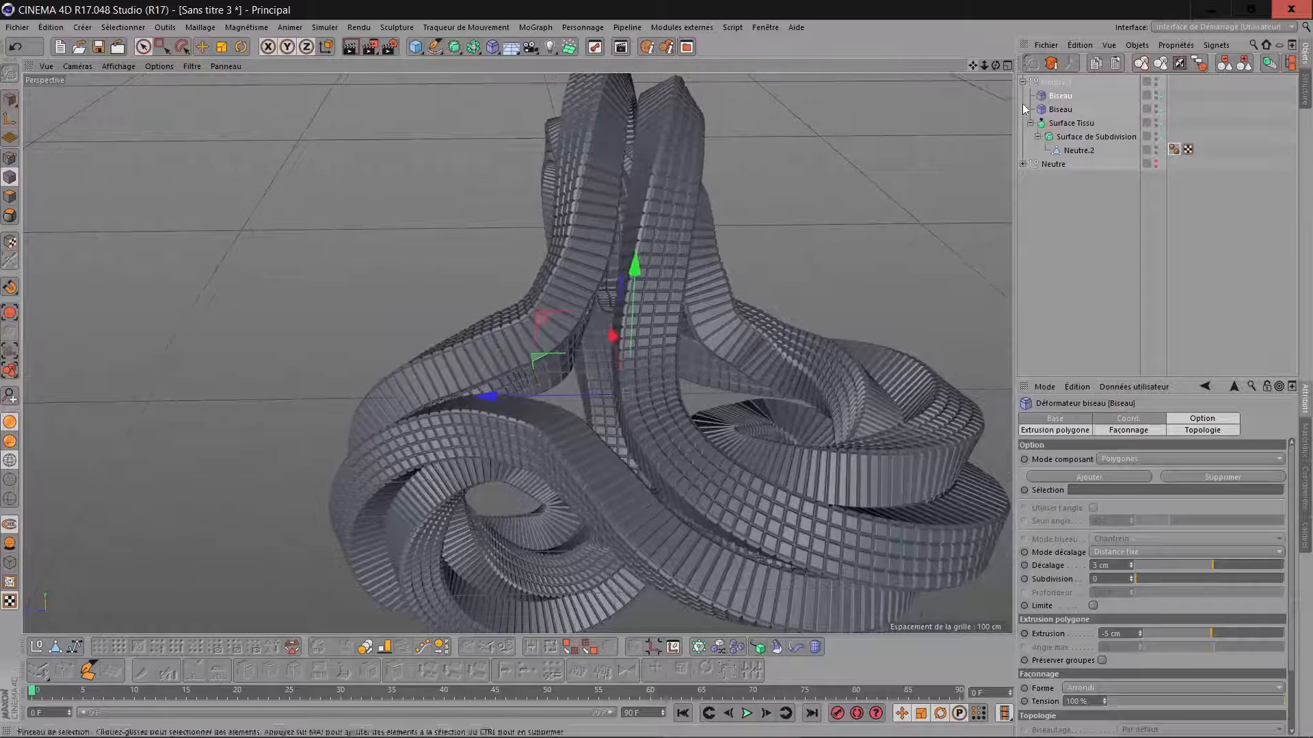
Set the Surface de Subdivision's viewport subdivision to 1 and inspect the coarser ribbons.
{"action": "left_click", "coordinate": [1083, 138]}
{"action": "left_click", "coordinate": [1122, 460]}
{"action": "key", "text": "Return"}
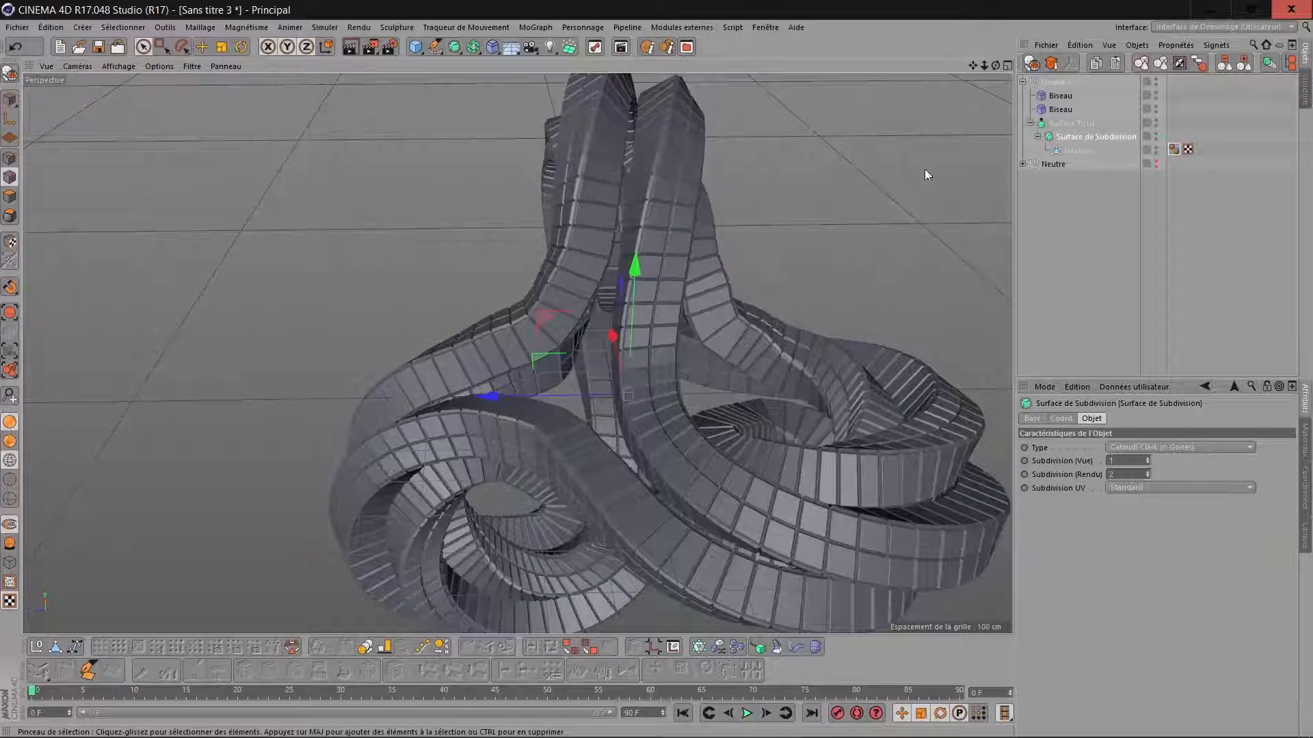
{"action": "left_click_drag", "start_coordinate": [995, 66], "coordinate": [730, 207]}
{"action": "scroll", "coordinate": [664, 237], "scroll_direction": "up", "scroll_amount": 6}
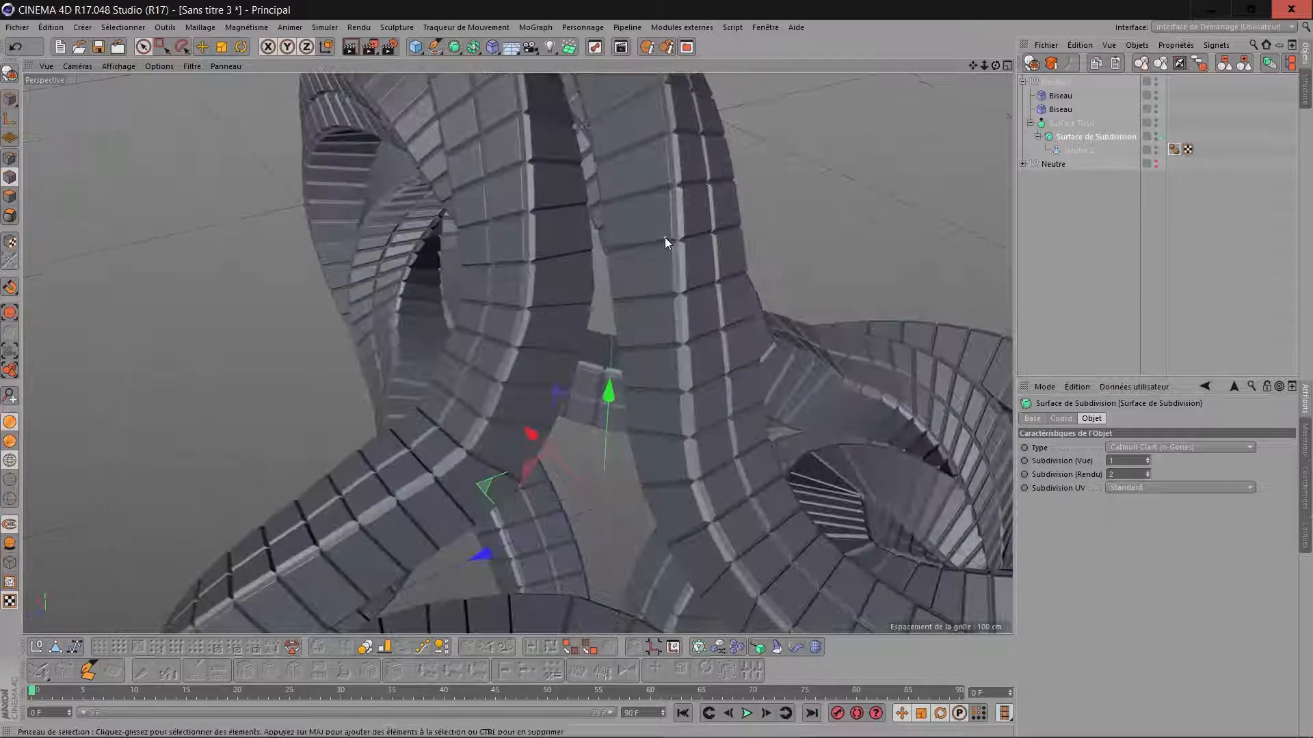
Set the first Biseau deformer's Extrusion to -10 cm and its Décalage to 8 cm, and inspect the relief up close.
{"action": "left_click", "coordinate": [1058, 100]}
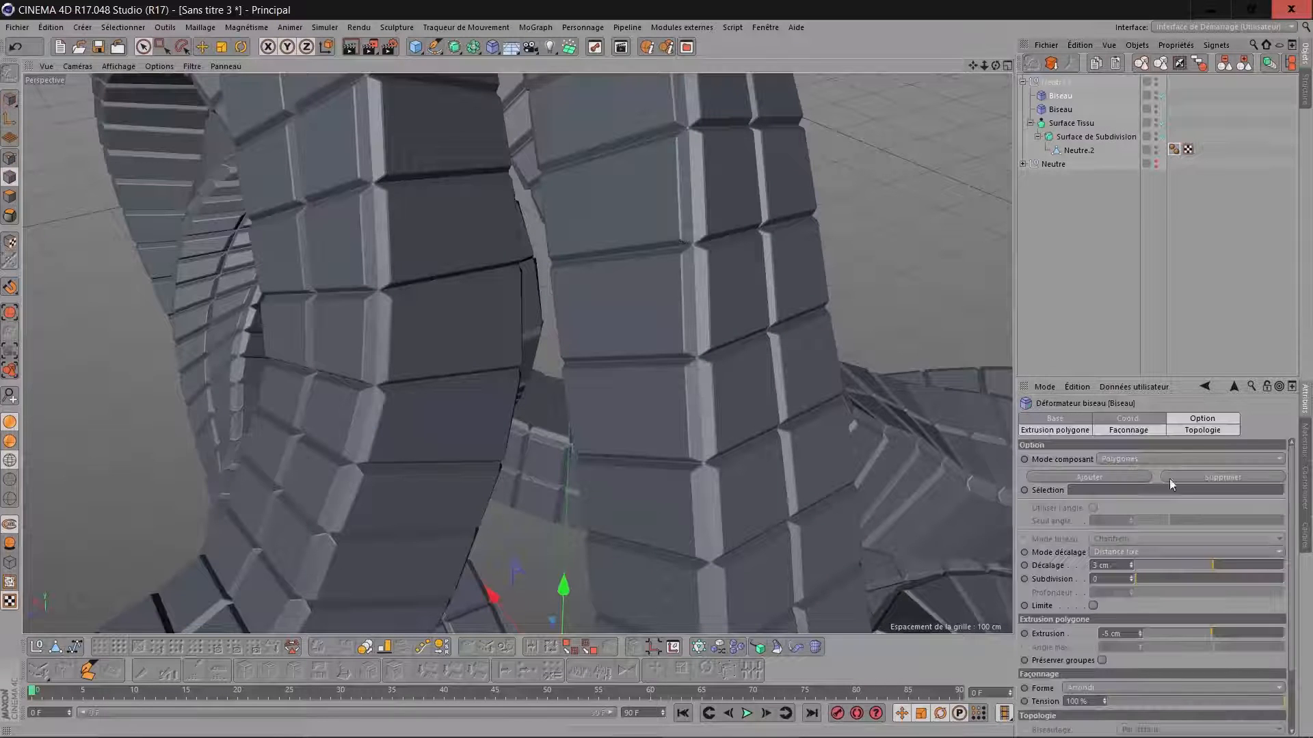
{"action": "type", "text": "-10"}
{"action": "key", "text": "Return"}
{"action": "double_click", "coordinate": [1115, 565]}
{"action": "type", "text": "8"}
{"action": "key", "text": "Return"}
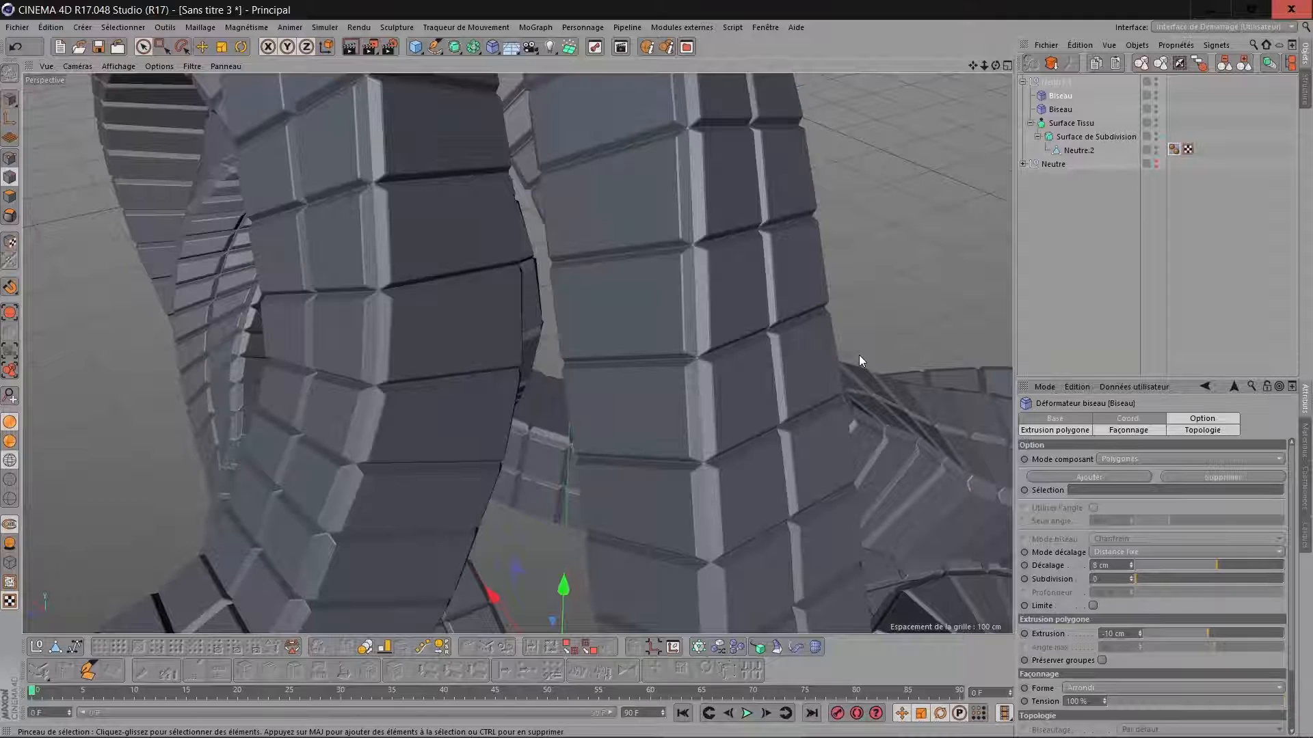
{"action": "scroll", "coordinate": [766, 259], "scroll_direction": "down", "scroll_amount": 10}
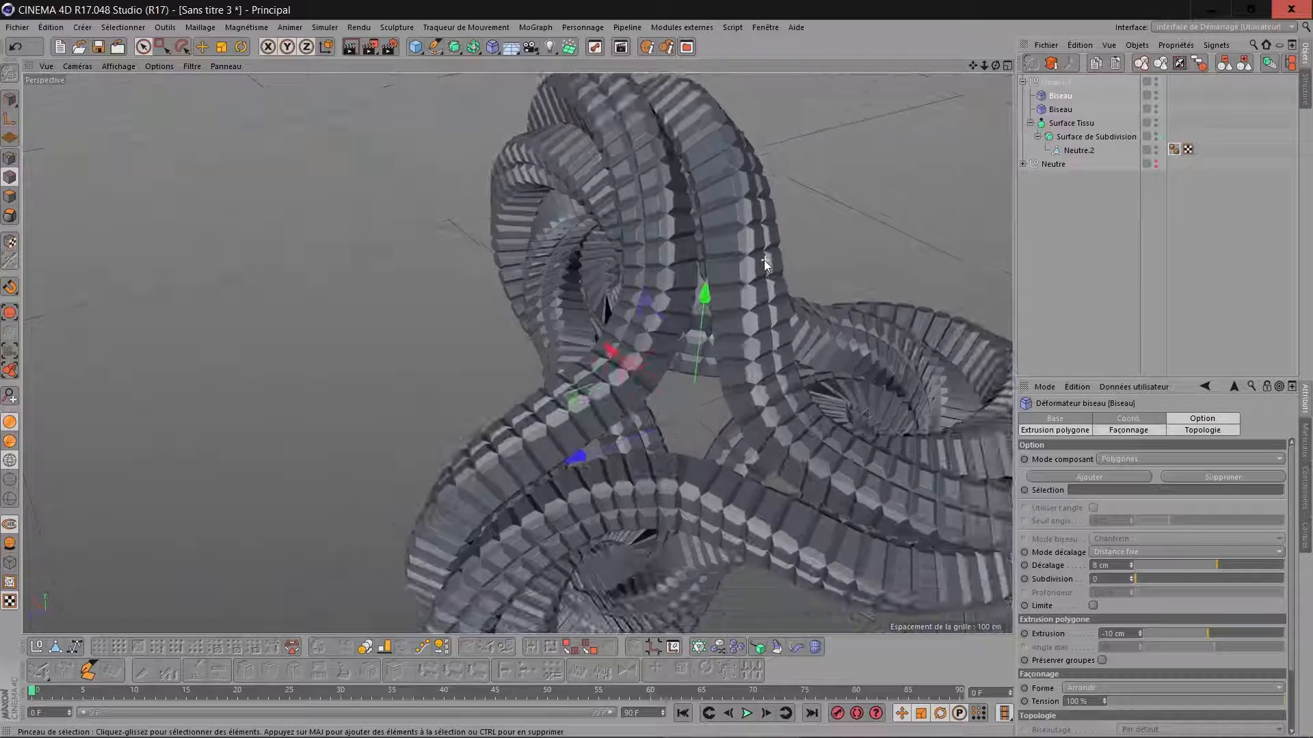
{"action": "left_click_drag", "start_coordinate": [633, 416], "coordinate": [690, 413], "text": "alt"}
{"action": "left_click_drag", "start_coordinate": [995, 66], "coordinate": [703, 211]}
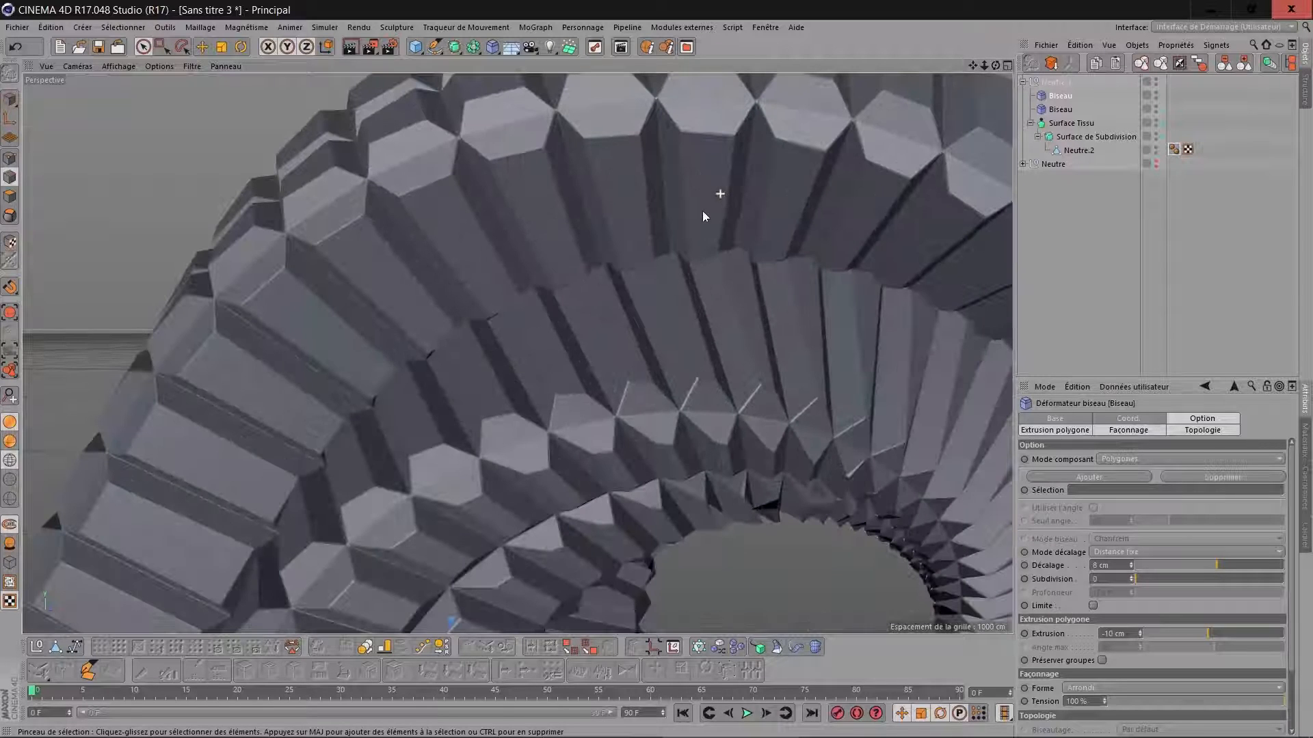
Set the thickness of the Surface Tissu to -83 cm and review the complete form.
{"action": "left_click", "coordinate": [1077, 124]}
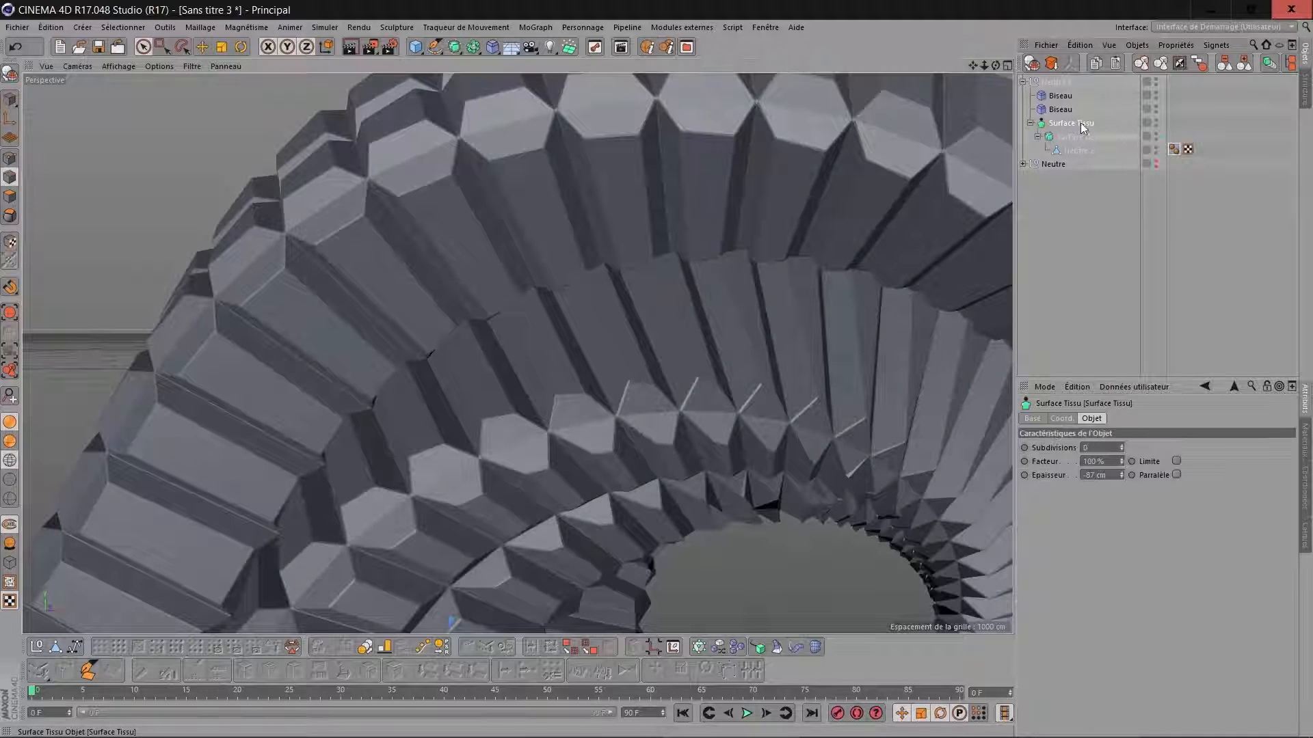
{"action": "left_click", "coordinate": [1111, 476]}
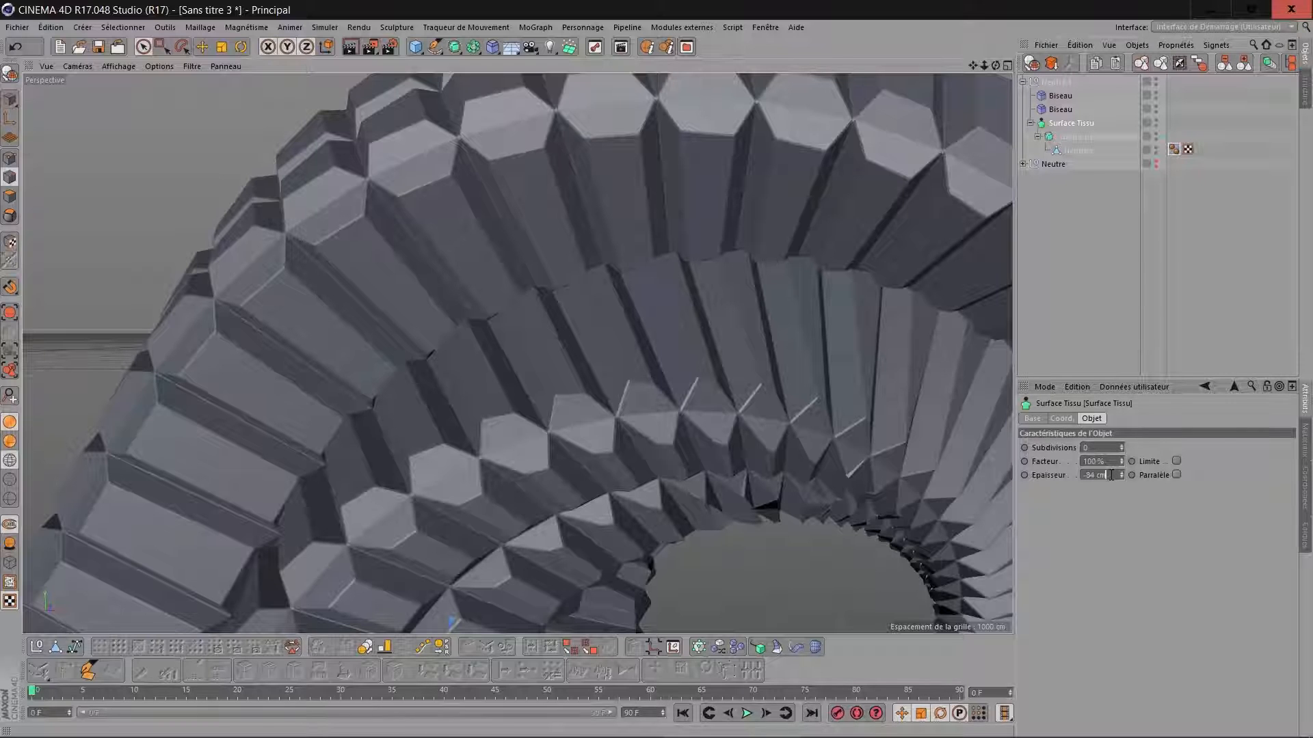
{"action": "key", "text": "Return"}
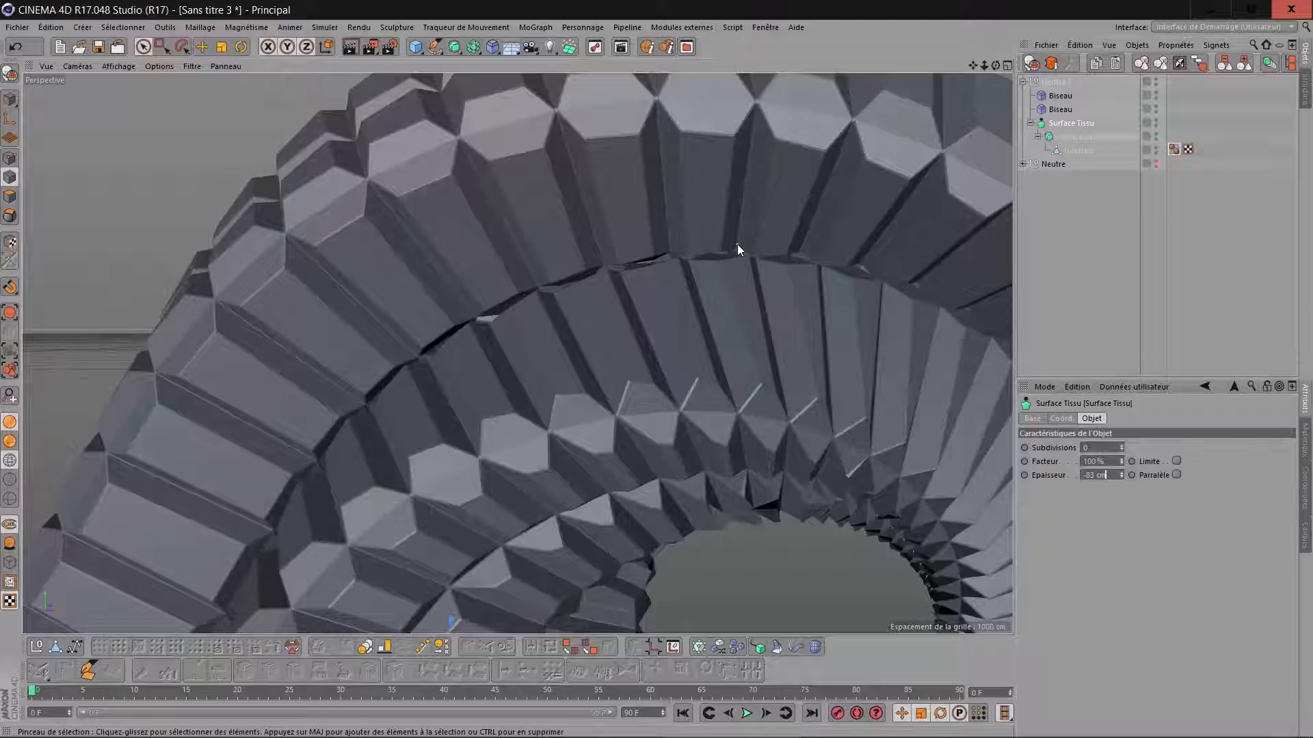
{"action": "scroll", "coordinate": [737, 244], "scroll_direction": "down", "scroll_amount": 10}
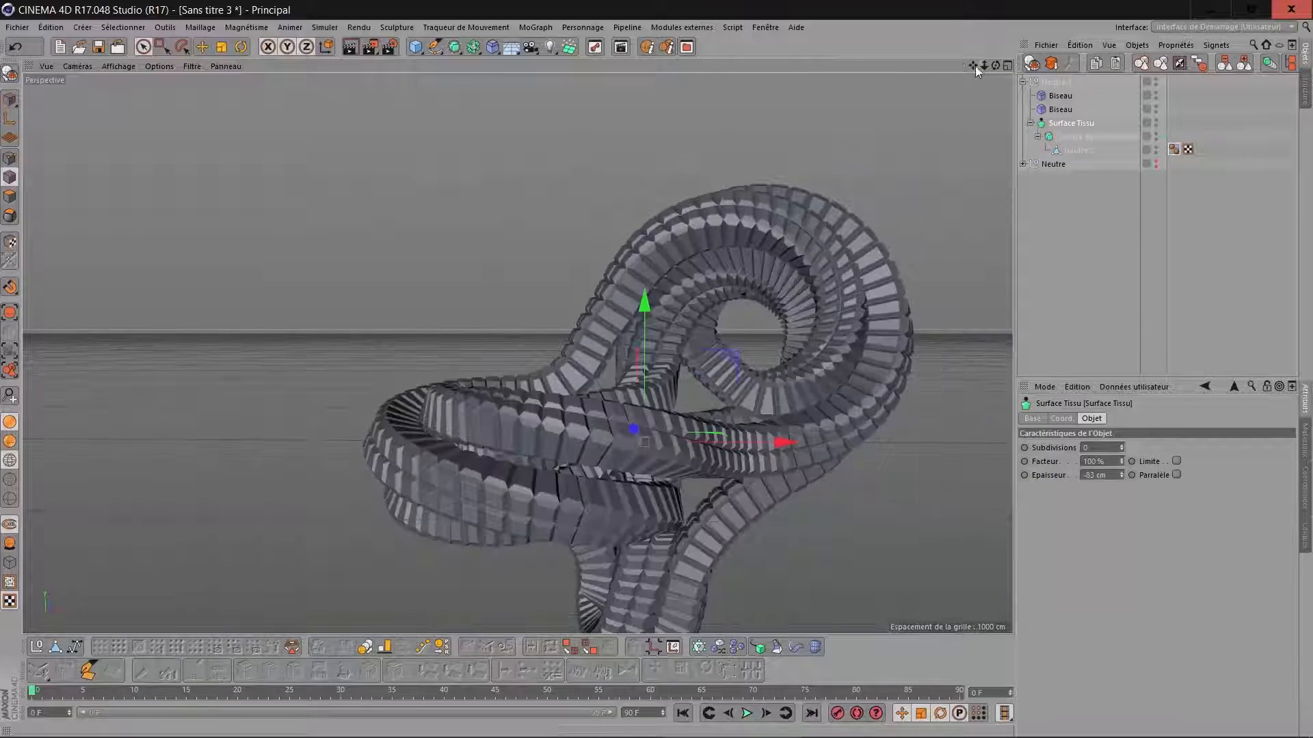
{"action": "left_click_drag", "start_coordinate": [994, 65], "coordinate": [953, 75]}
{"action": "left_click_drag", "start_coordinate": [996, 66], "coordinate": [1094, 102]}
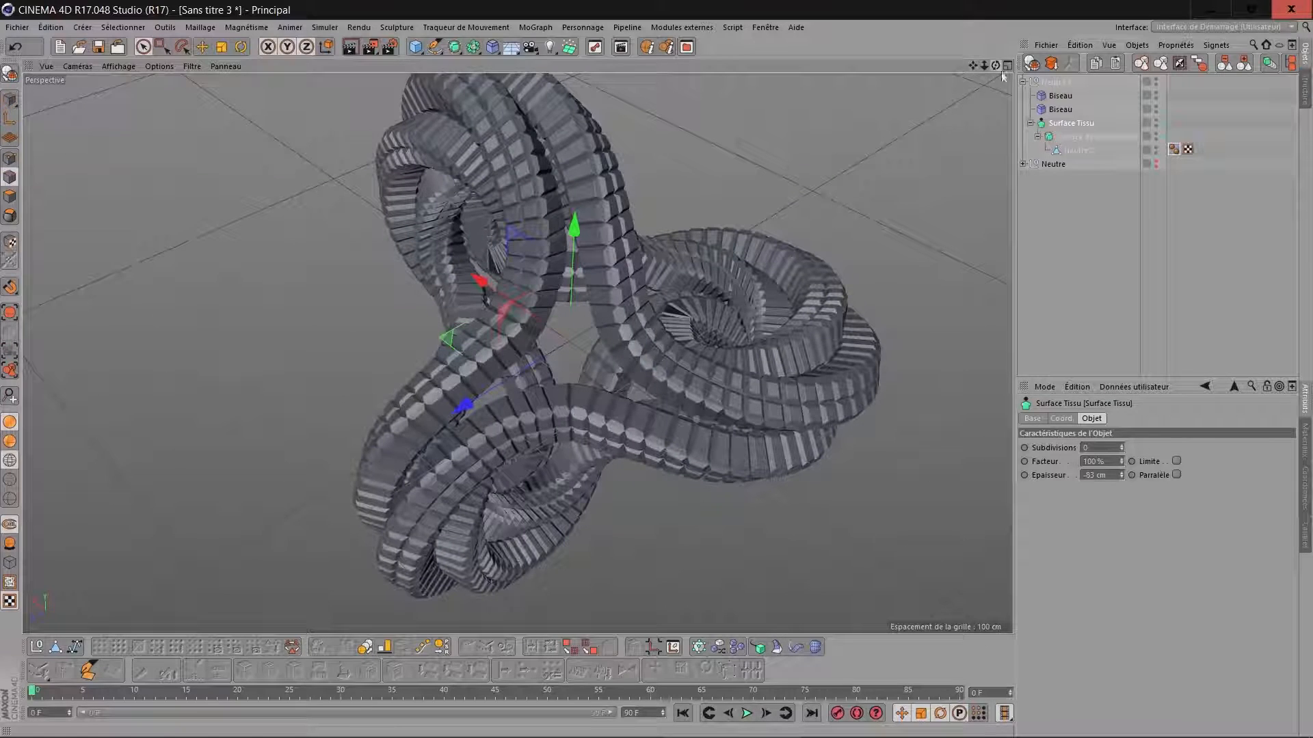
Delete the detailed Neutre.1 group, and show the original Neutre group again with its hierarchy expanded.
{"action": "left_click", "coordinate": [1052, 82]}
{"action": "key", "text": "Delete"}
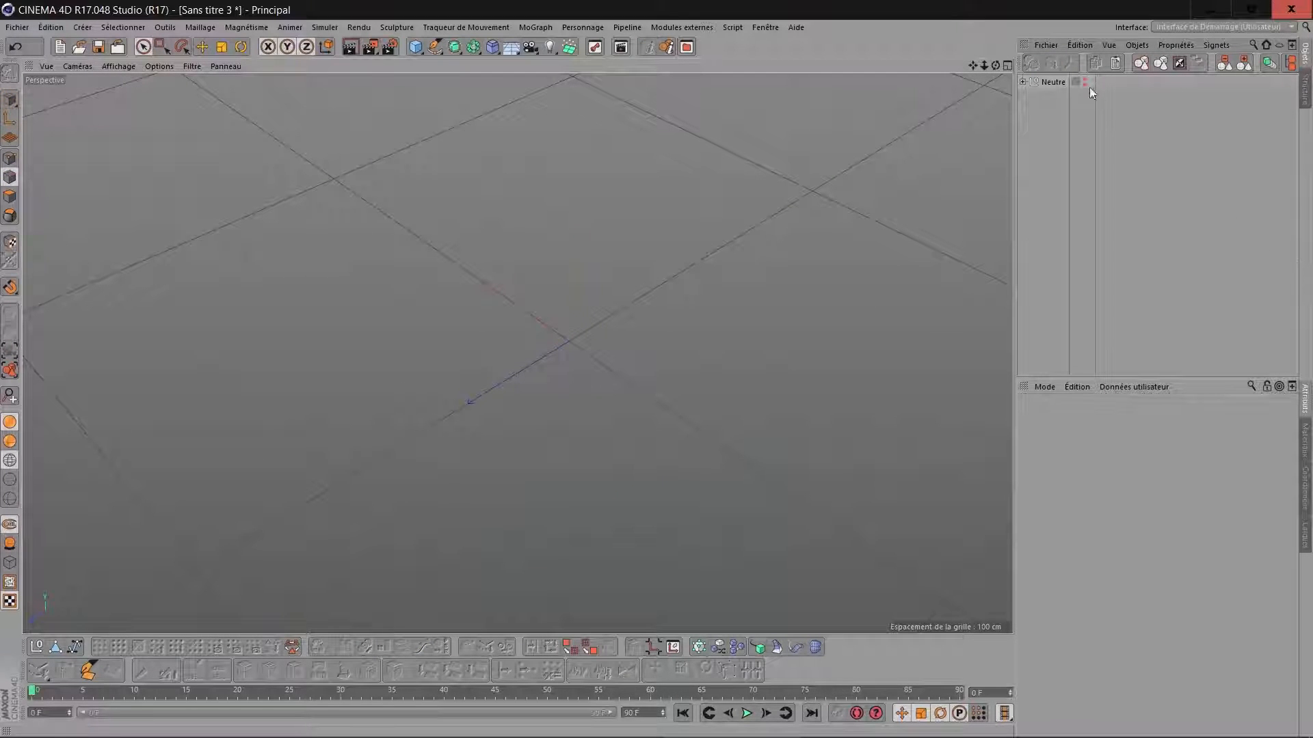
{"action": "left_click", "coordinate": [1085, 80]}
{"action": "left_click", "coordinate": [1023, 82]}
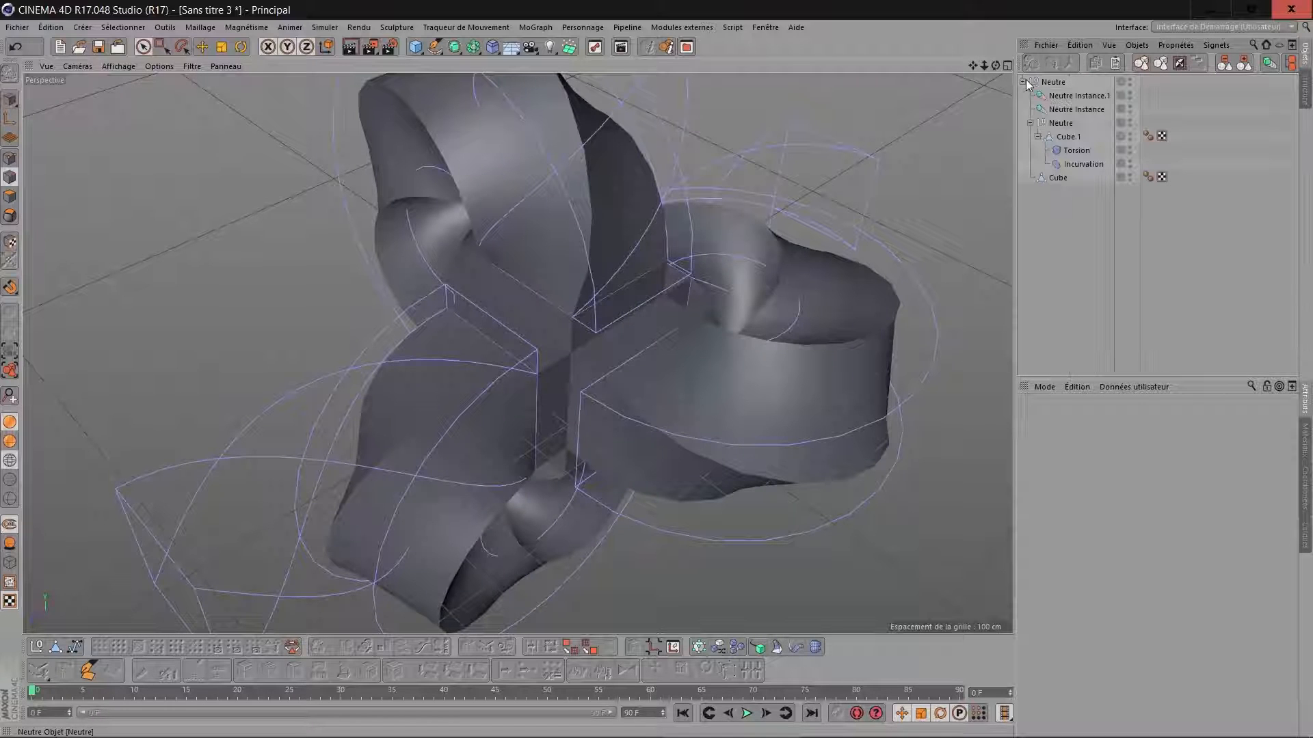
Set the angle of the Torsion deformer to 90° and view the changed twist.
{"action": "left_click", "coordinate": [1072, 150]}
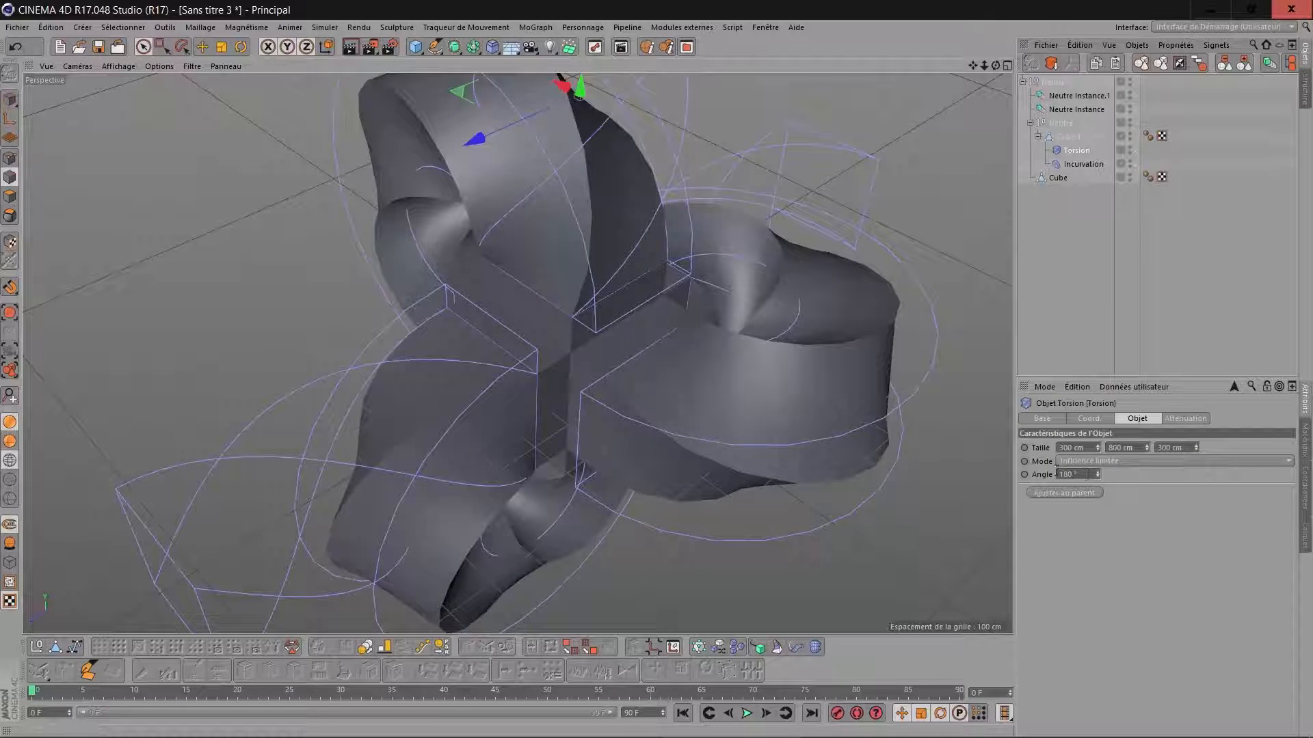
{"action": "left_click_drag", "start_coordinate": [1088, 475], "coordinate": [984, 457]}
{"action": "type", "text": "90"}
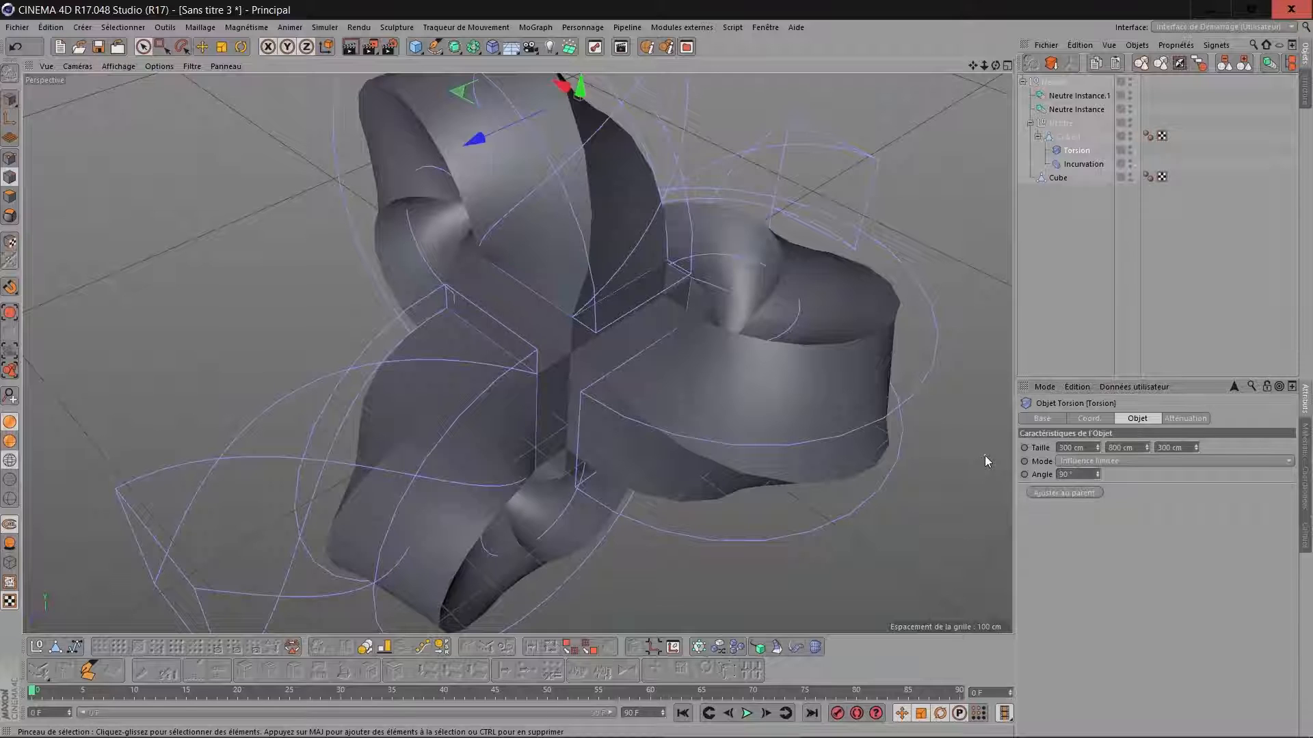
{"action": "left_click_drag", "start_coordinate": [973, 65], "coordinate": [940, 70]}
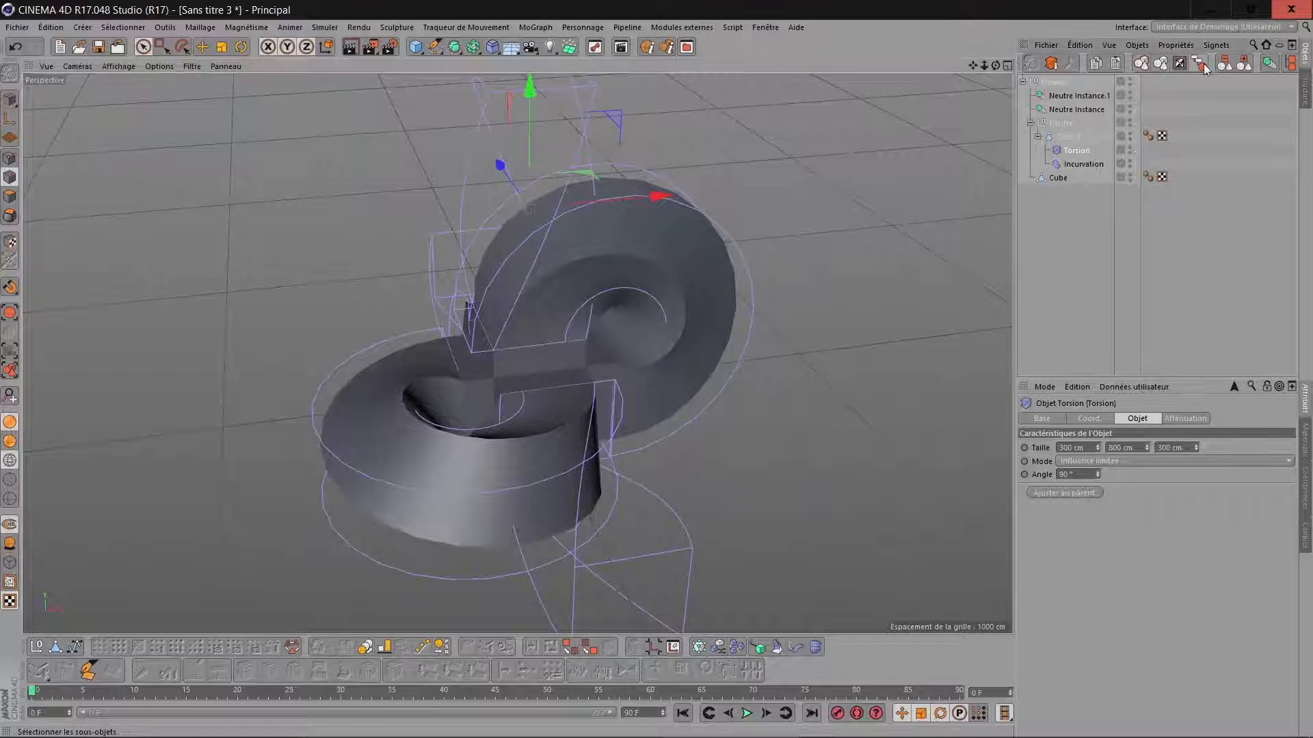
Merge the Neutre group and its children into one polygon object, and optimise its points with a 10 cm tolerance.
{"action": "left_click", "coordinate": [1046, 83]}
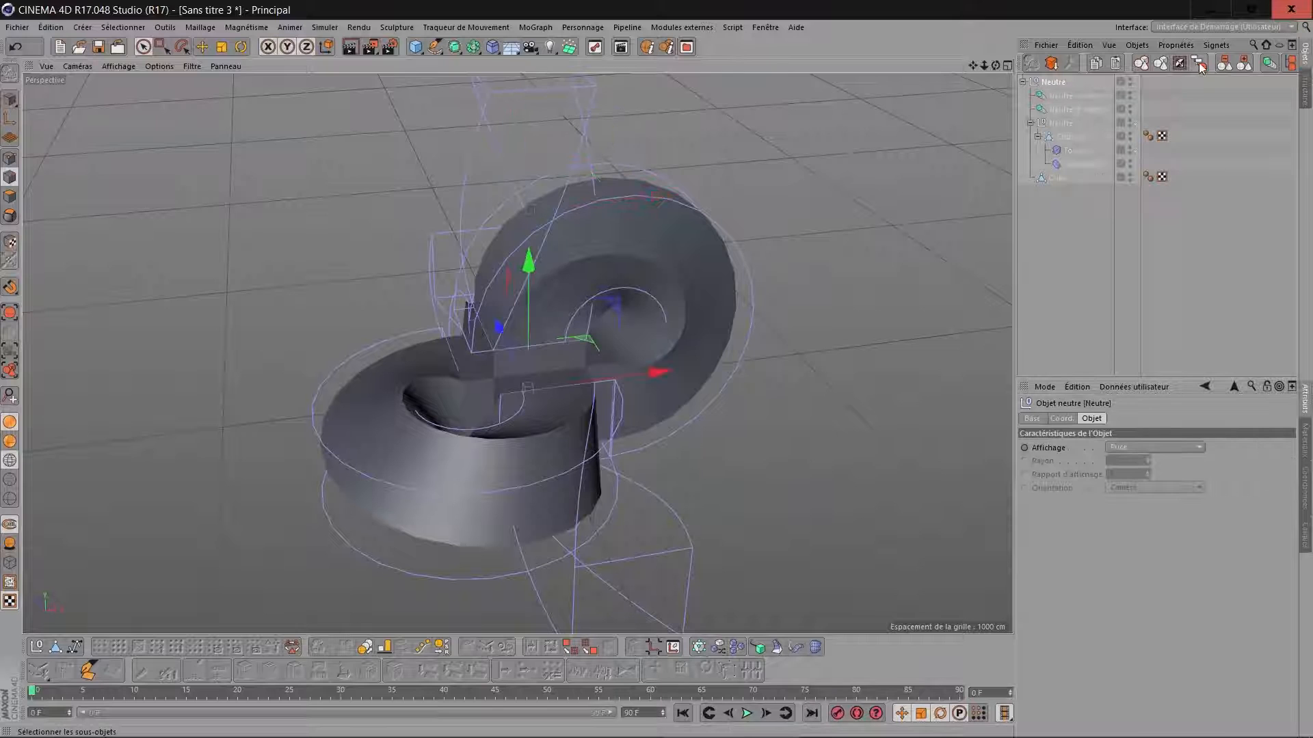
{"action": "left_click", "coordinate": [1200, 66]}
{"action": "left_click", "coordinate": [1070, 64]}
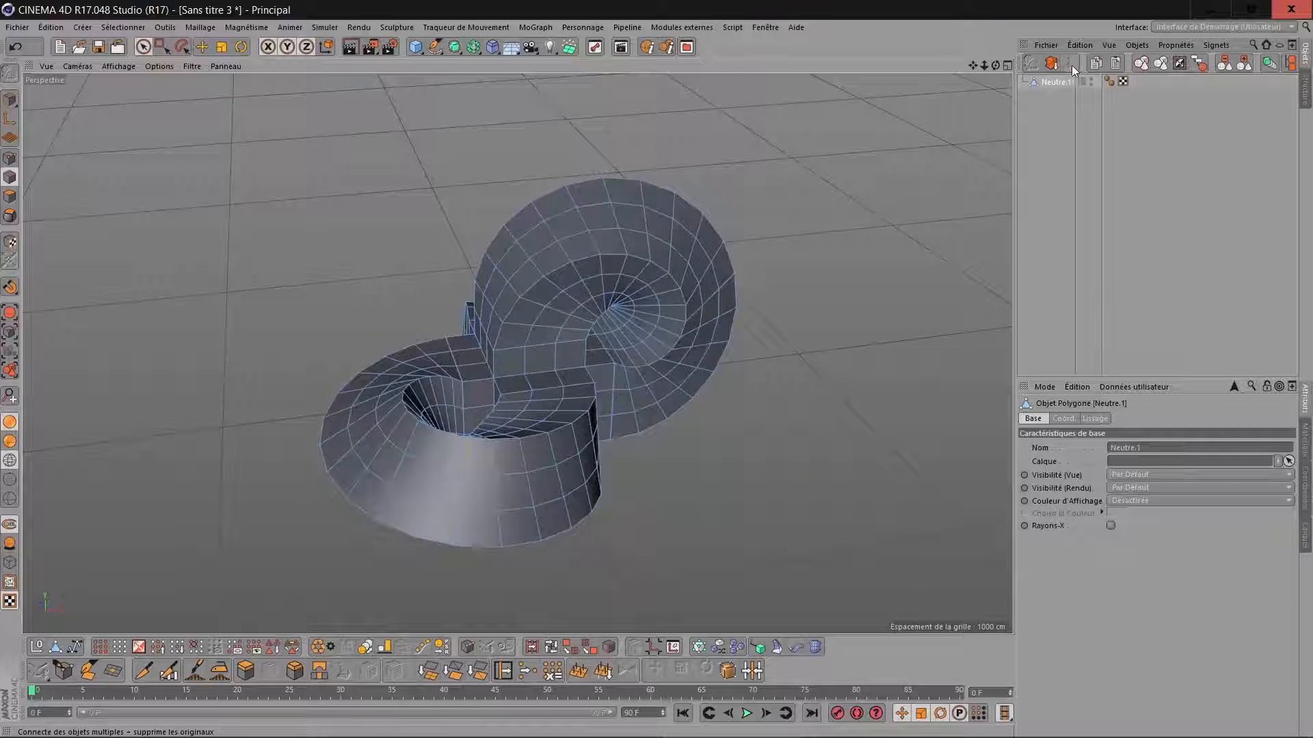
{"action": "left_click", "coordinate": [329, 645]}
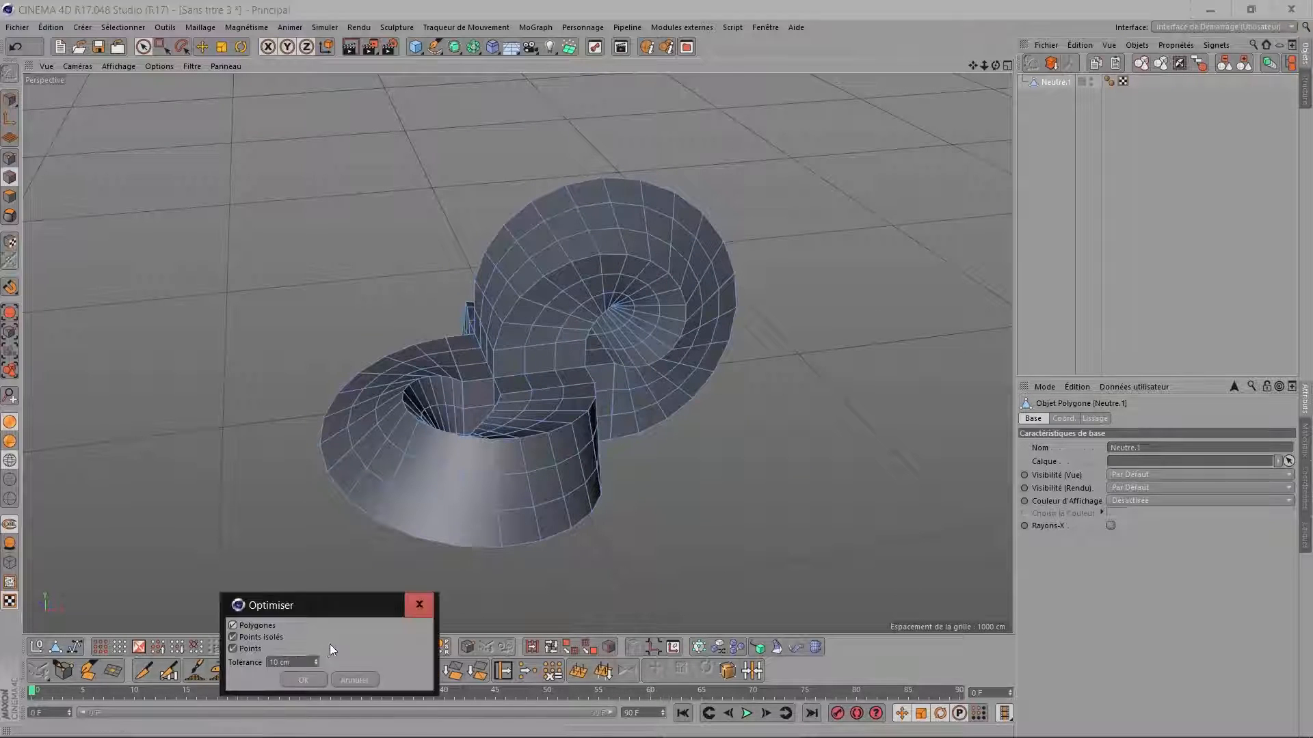
{"action": "left_click", "coordinate": [298, 681]}
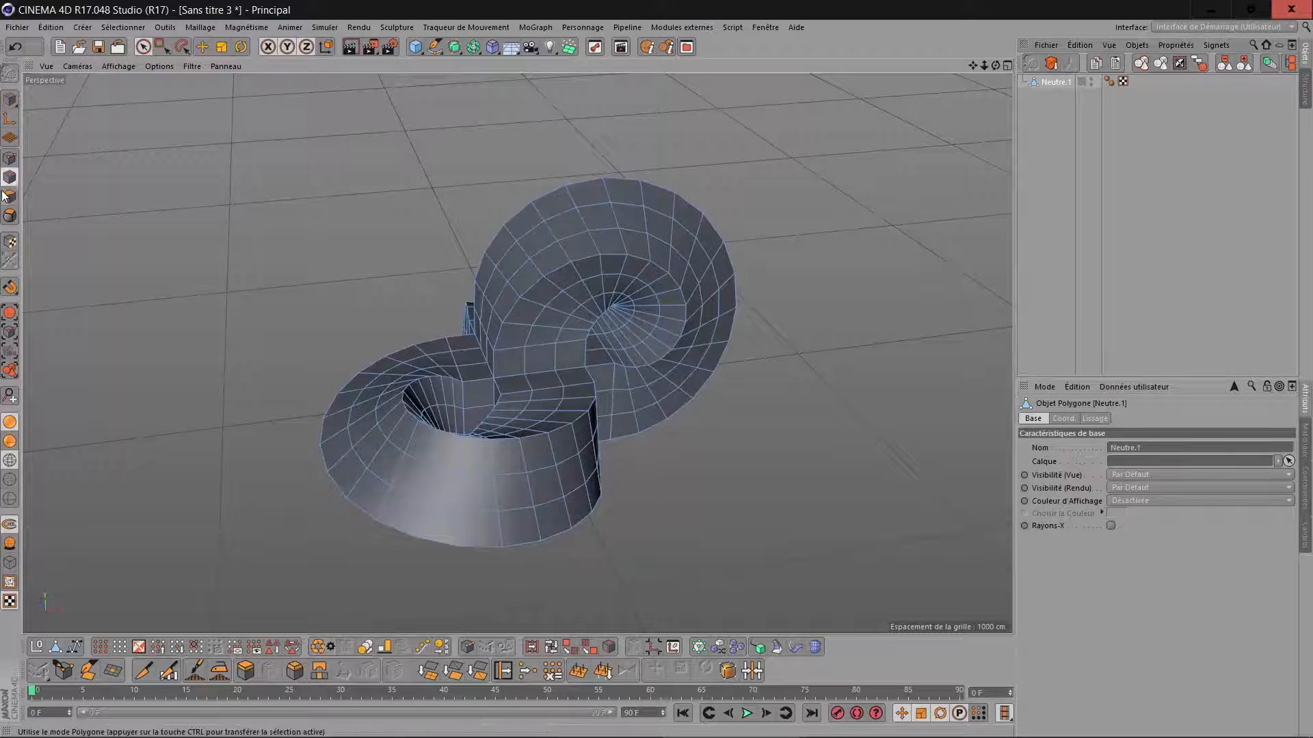
Examine how the polygon loops run around the merged ribbons by selecting several of them, and clear the selection.
{"action": "left_click", "coordinate": [551, 647]}
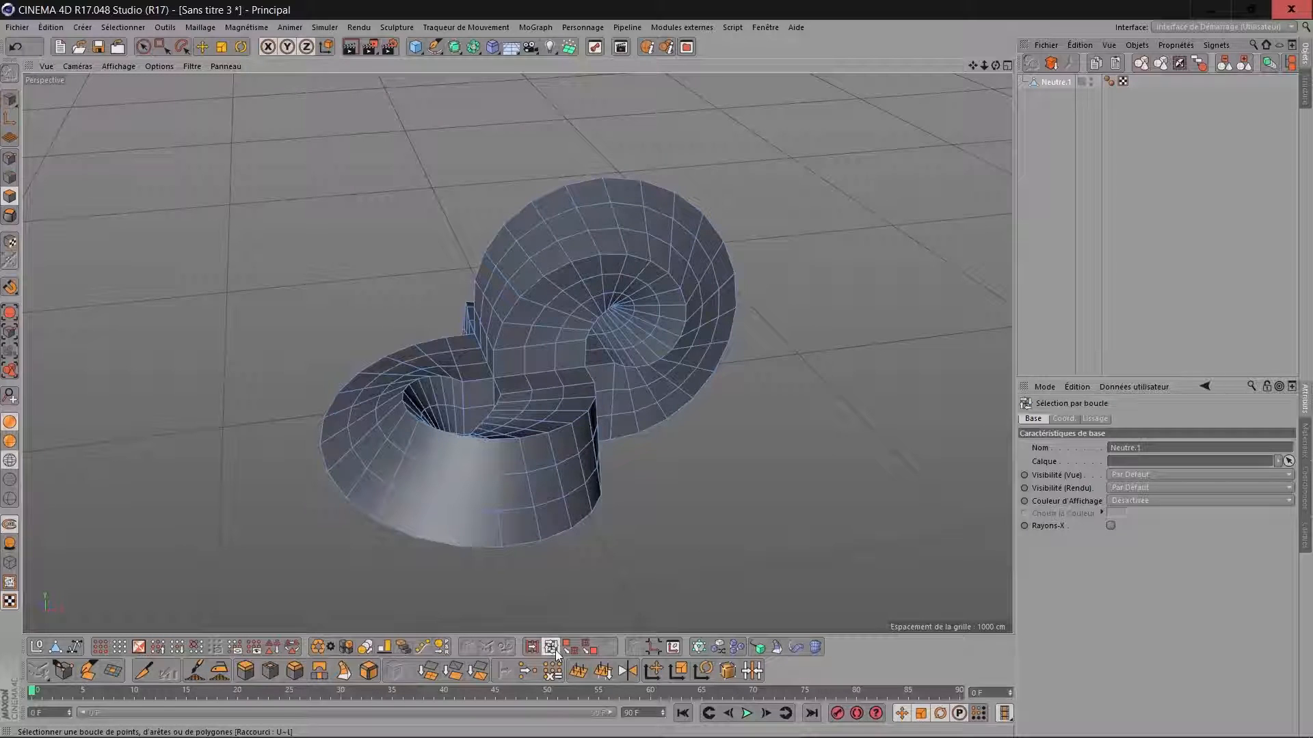
{"action": "left_click", "coordinate": [542, 372]}
{"action": "left_click_drag", "start_coordinate": [996, 66], "coordinate": [1019, 48]}
{"action": "left_click_drag", "start_coordinate": [527, 387], "coordinate": [819, 201], "text": "alt"}
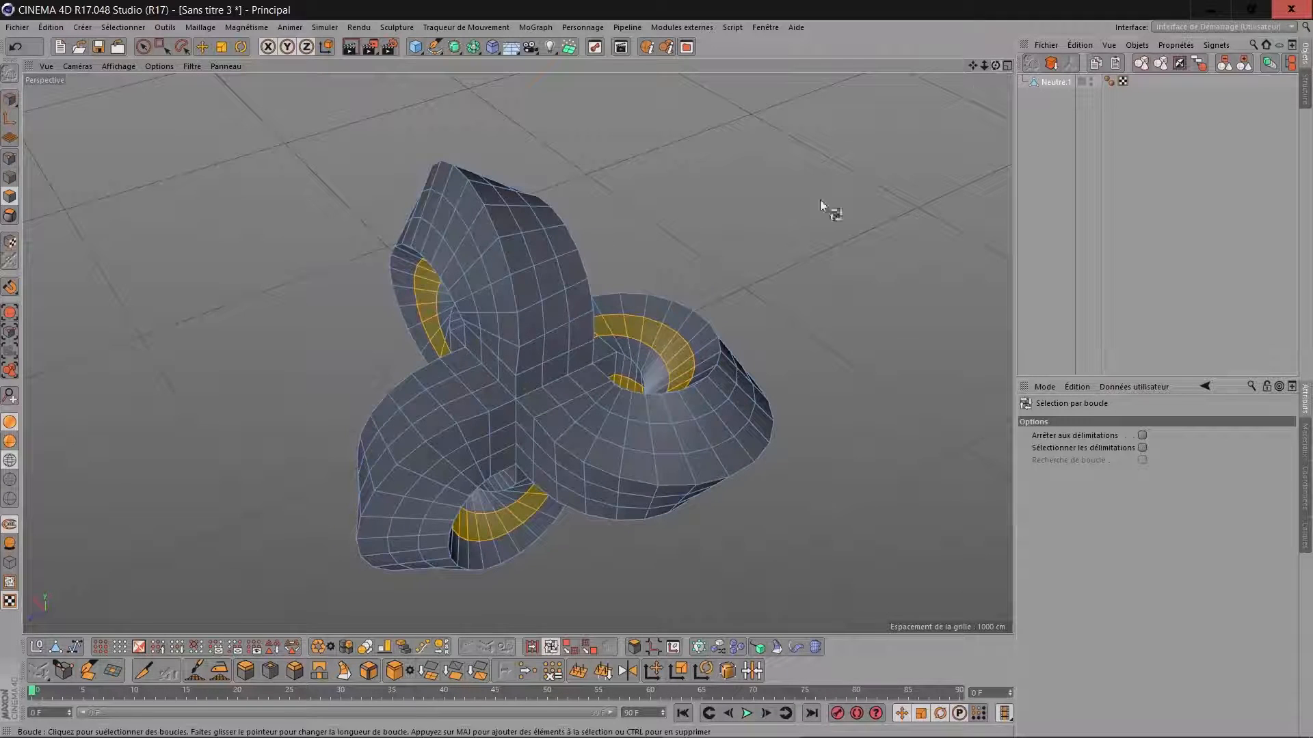
{"action": "left_click", "coordinate": [562, 377], "text": "shift"}
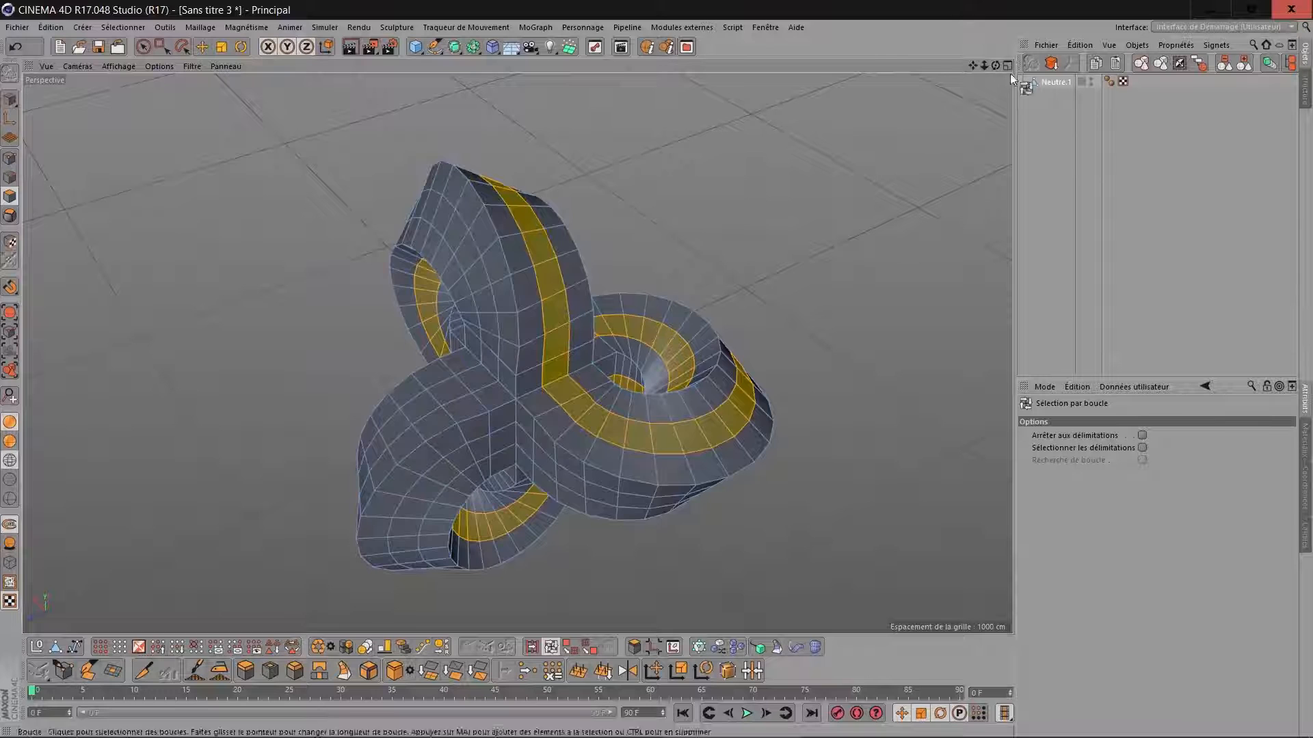
{"action": "left_click_drag", "start_coordinate": [550, 358], "coordinate": [786, 202], "text": "alt"}
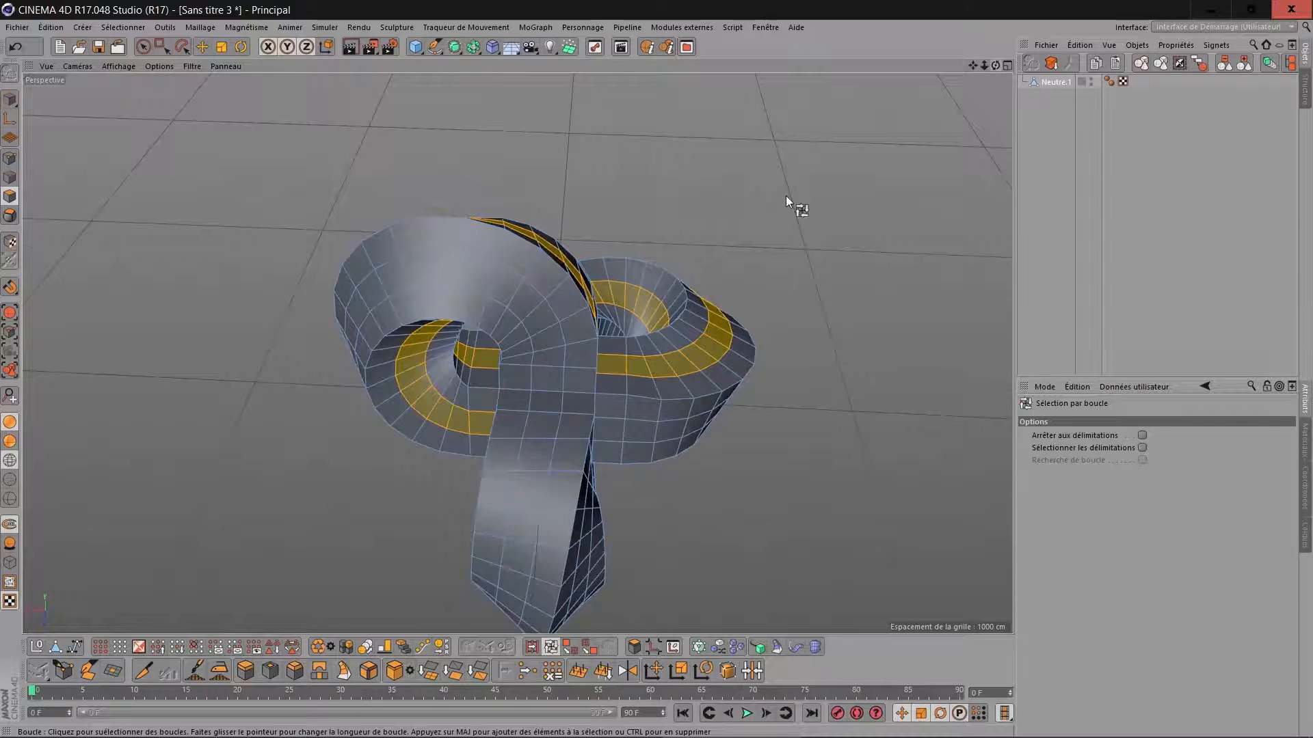
{"action": "left_click", "coordinate": [556, 372], "text": "shift"}
{"action": "mouse_move", "coordinate": [546, 373]}
{"action": "left_mouse_down", "text": "alt"}
{"action": "mouse_move", "coordinate": [542, 390]}
{"action": "mouse_move", "coordinate": [544, 374]}
{"action": "left_mouse_up", "text": "alt"}
{"action": "left_click", "coordinate": [933, 171]}
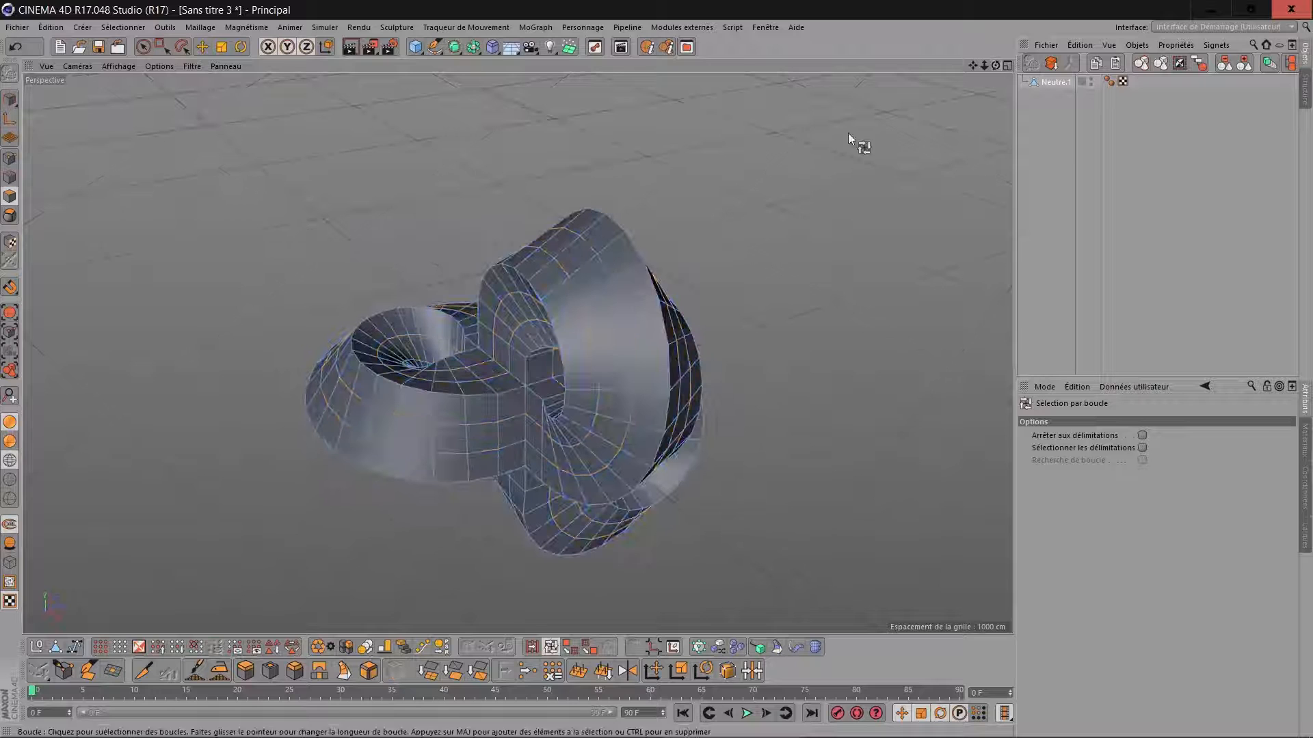
Nest Neutre.1 under a new Surface de Subdivision with viewport subdivision 1, and display the shading with mesh lines.
{"action": "left_click", "coordinate": [455, 47]}
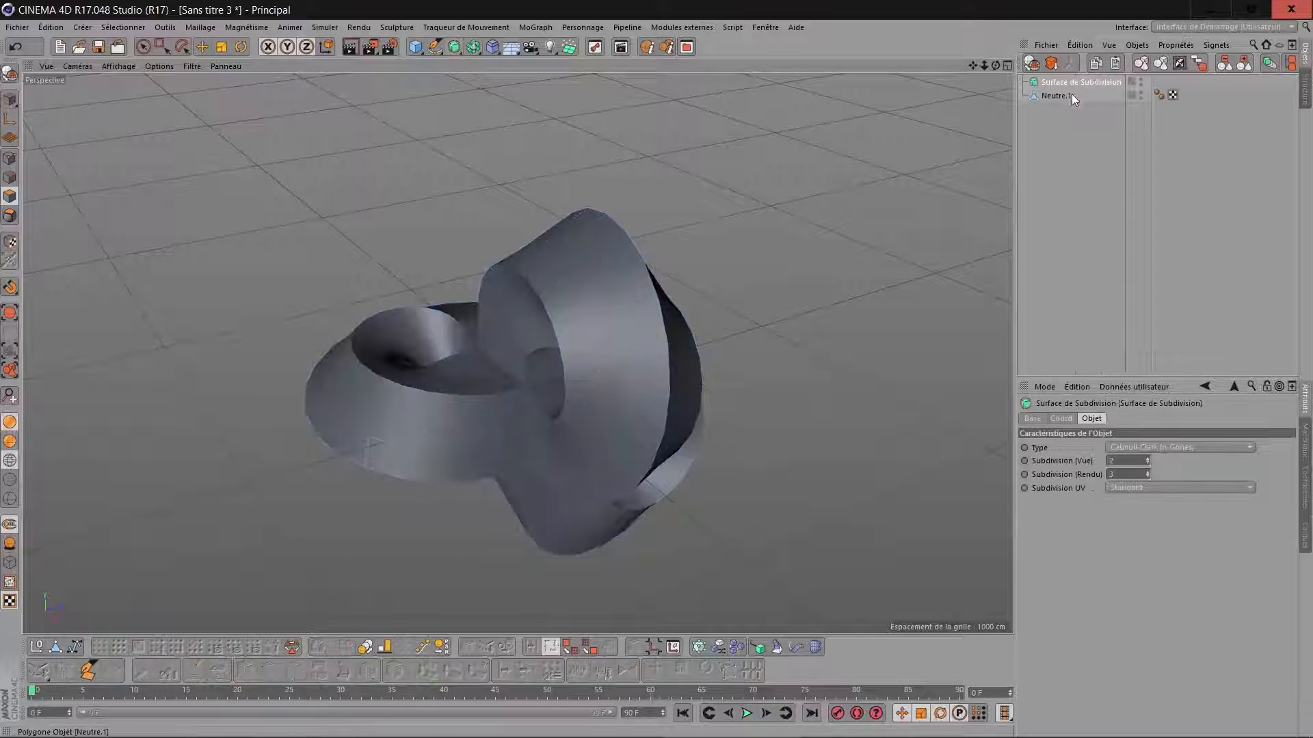
{"action": "left_click_drag", "start_coordinate": [1060, 92], "coordinate": [1070, 82]}
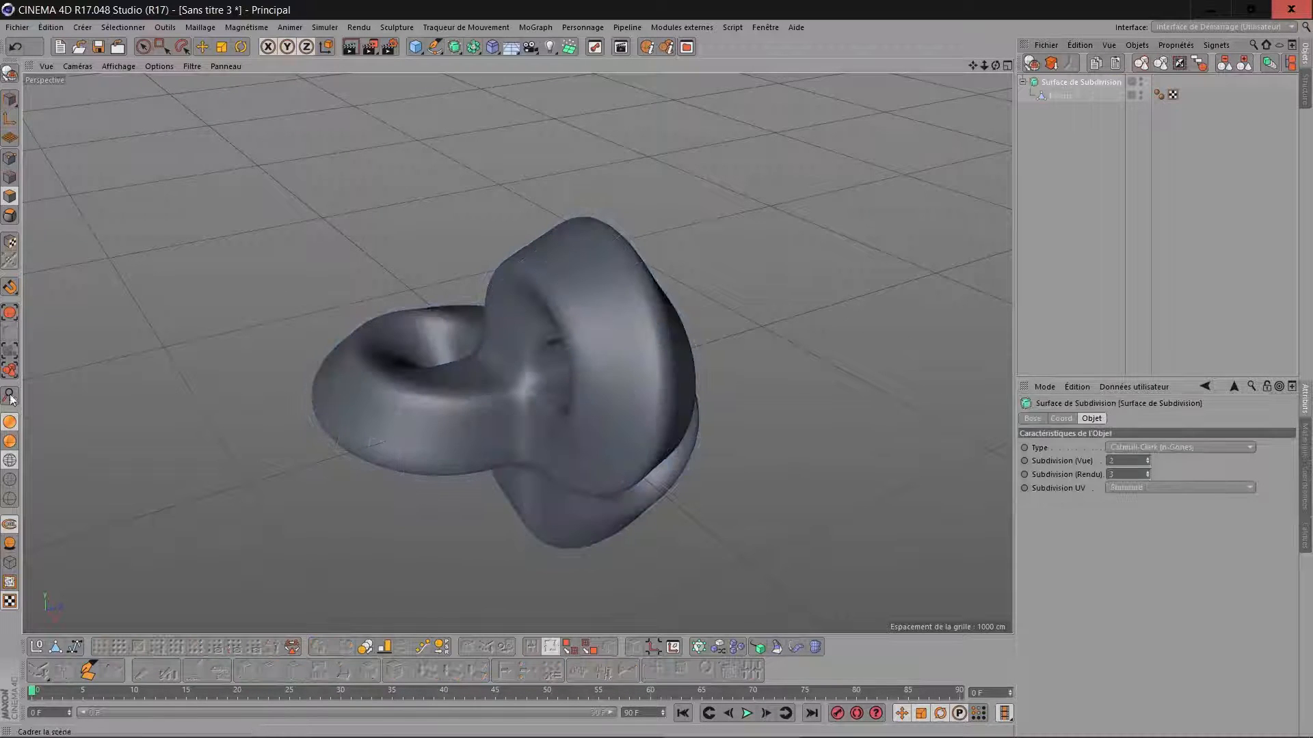
{"action": "left_click", "coordinate": [10, 446]}
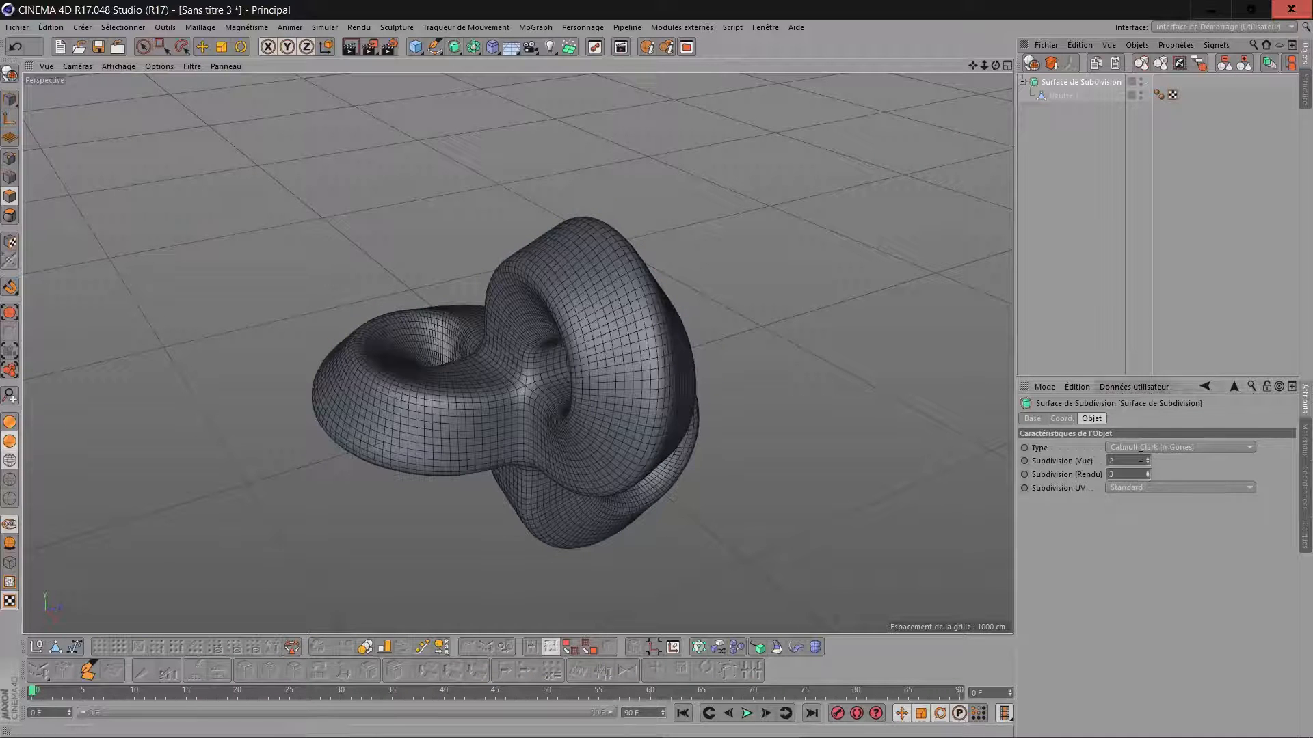
{"action": "scroll", "coordinate": [1140, 457], "scroll_direction": "down", "scroll_amount": 1}
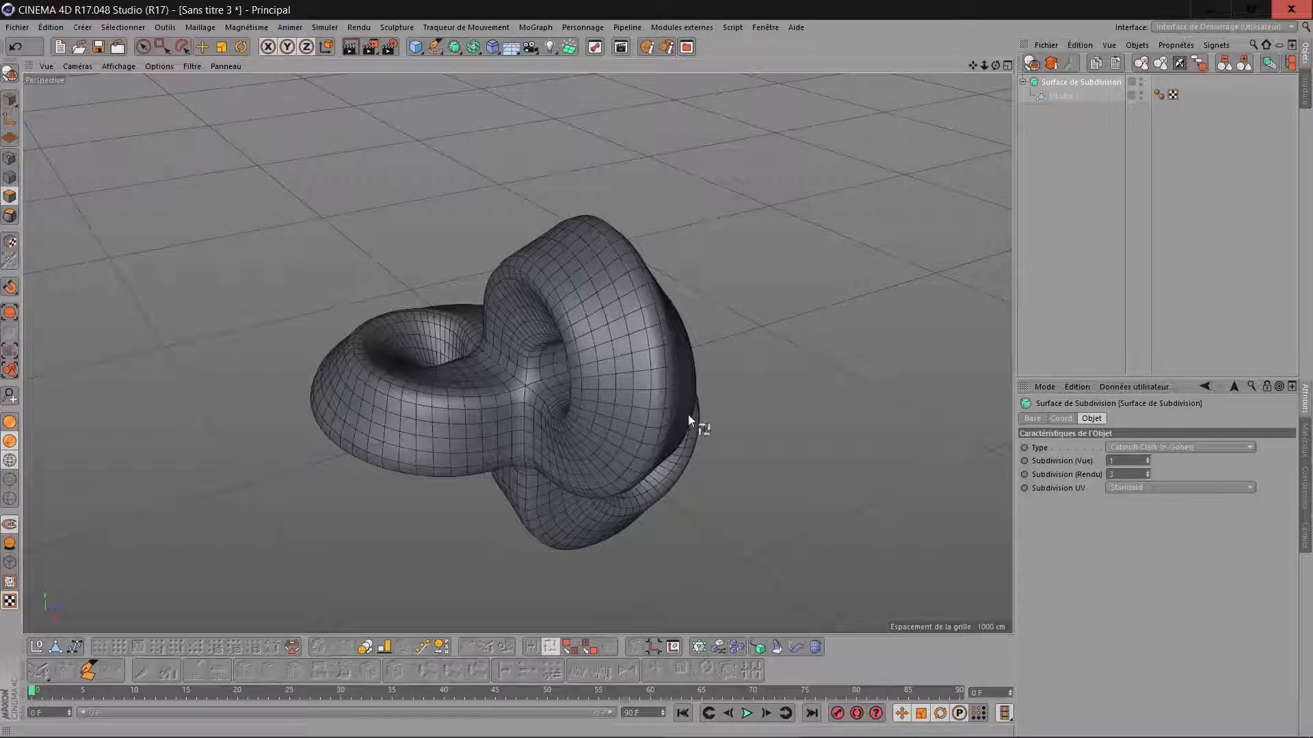
Set the render subdivision to 1 and merge the Surface de Subdivision with Neutre.1 into one polygon object.
{"action": "left_click_drag", "start_coordinate": [994, 67], "coordinate": [1013, 92]}
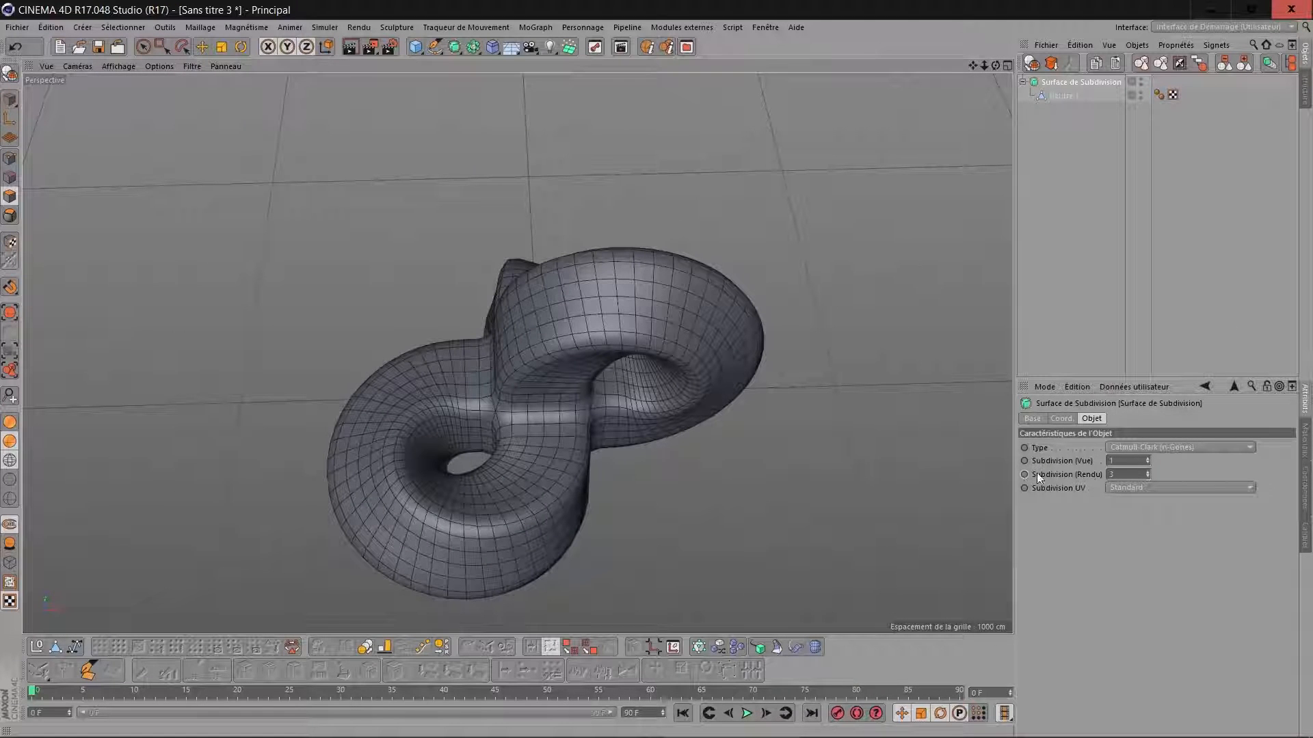
{"action": "left_click", "coordinate": [1127, 474]}
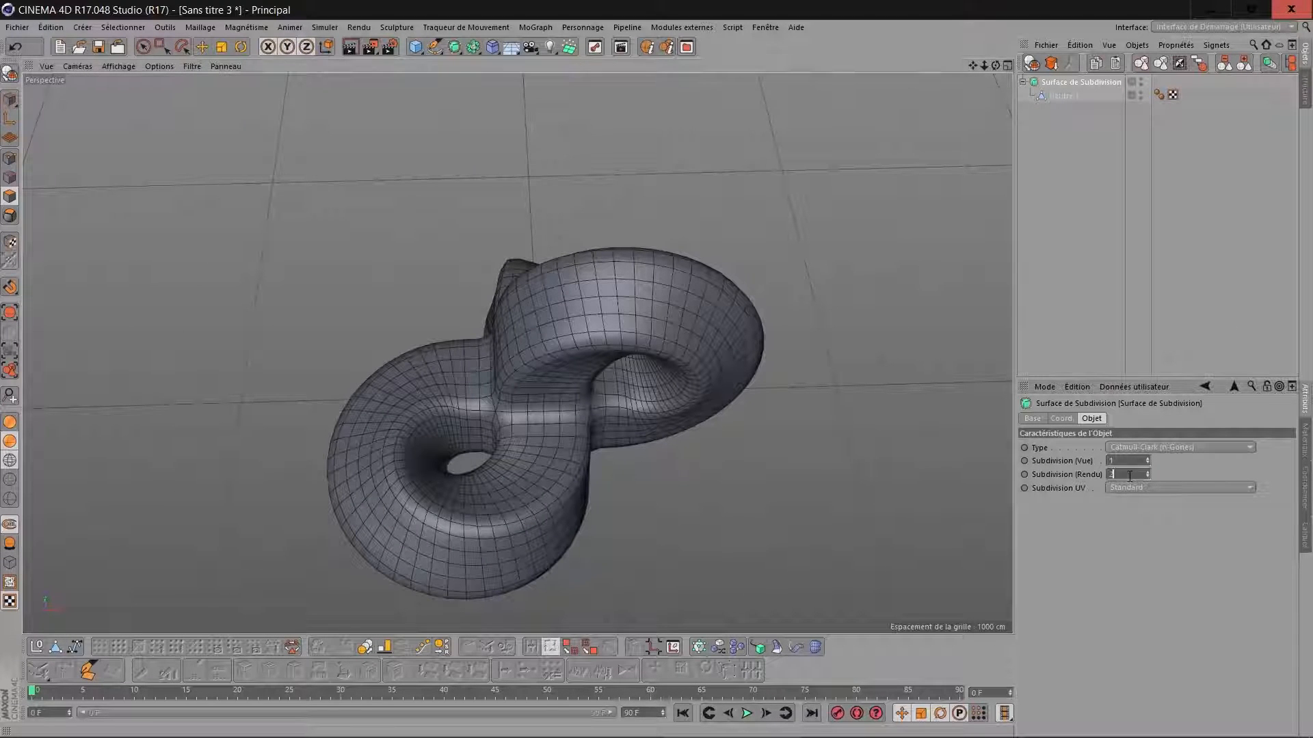
{"action": "left_click", "coordinate": [1201, 65]}
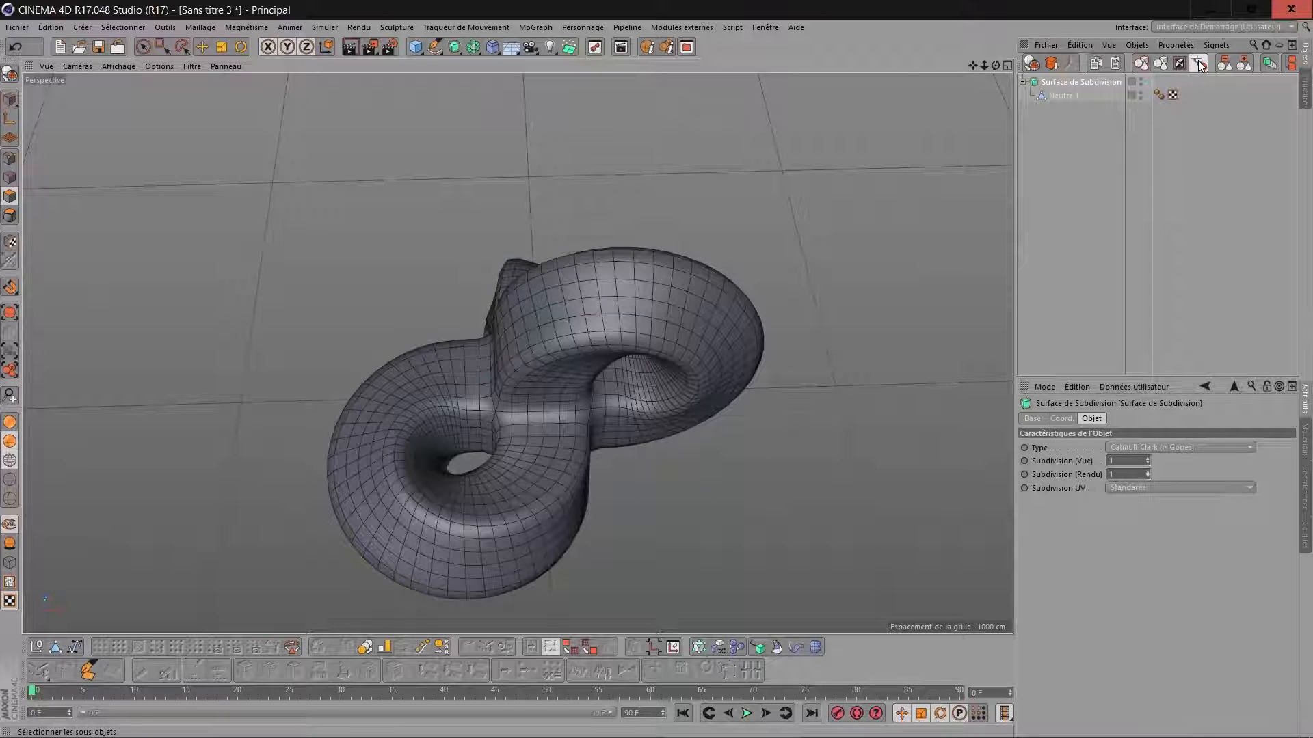
{"action": "left_click", "coordinate": [1073, 64]}
Select evenly spaced crosswise polygon loops all around the ribbons with loop selection, starting at the central junction.
{"action": "left_click_drag", "start_coordinate": [995, 65], "coordinate": [775, 404]}
{"action": "scroll", "coordinate": [775, 404], "scroll_direction": "up", "scroll_amount": 5}
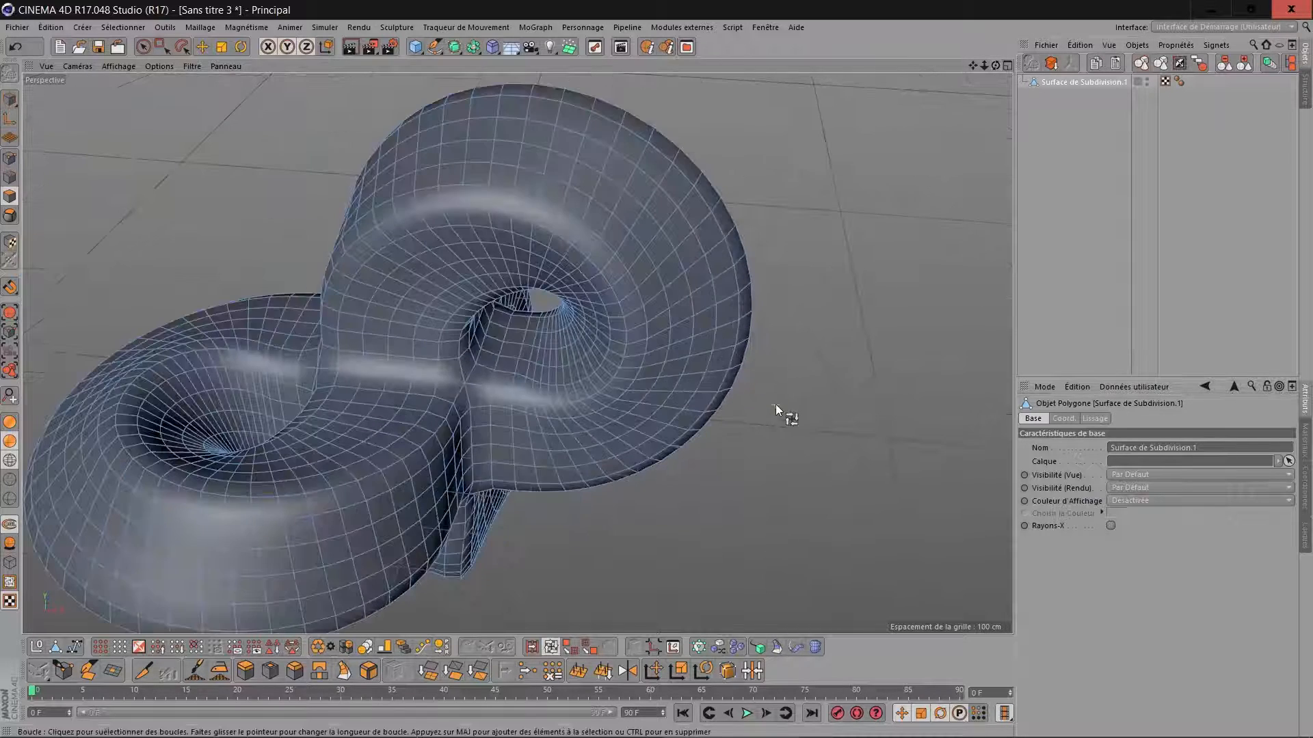
{"action": "left_click", "coordinate": [431, 376]}
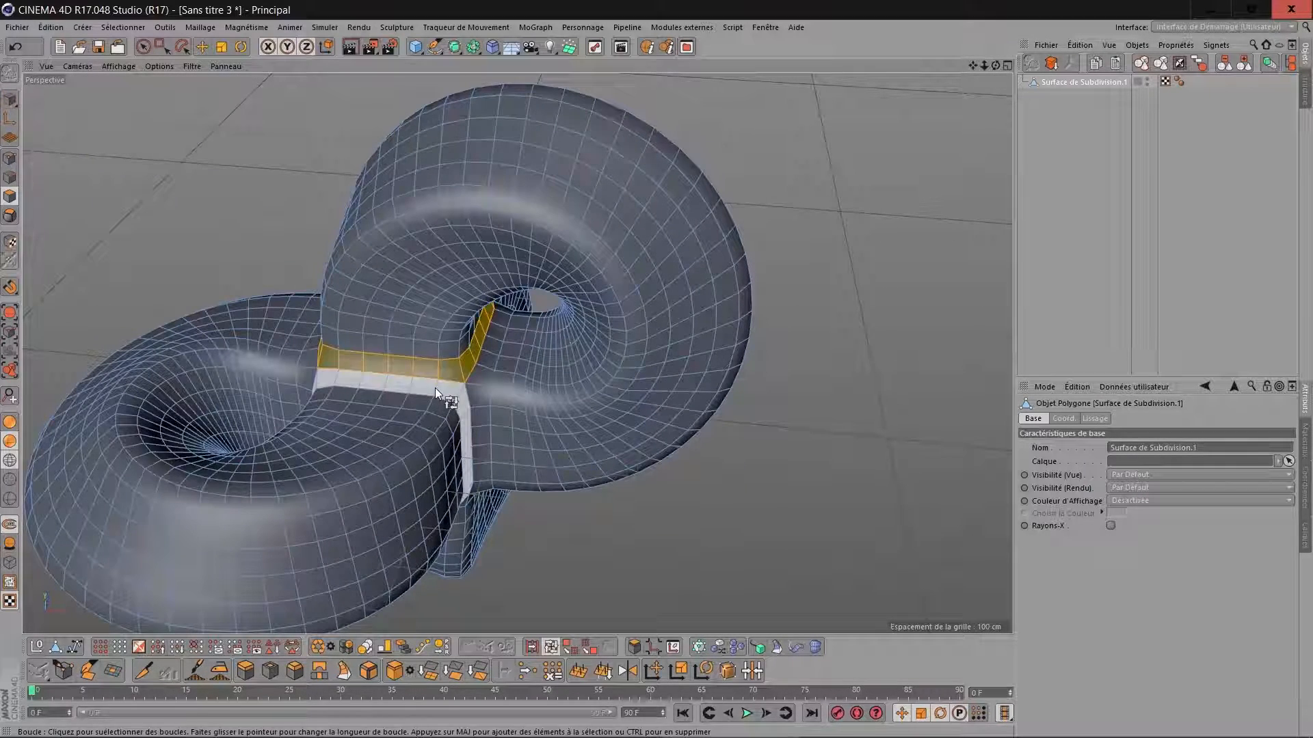
{"action": "left_click", "coordinate": [435, 389], "text": "shift"}
{"action": "left_click", "coordinate": [437, 337], "text": "shift"}
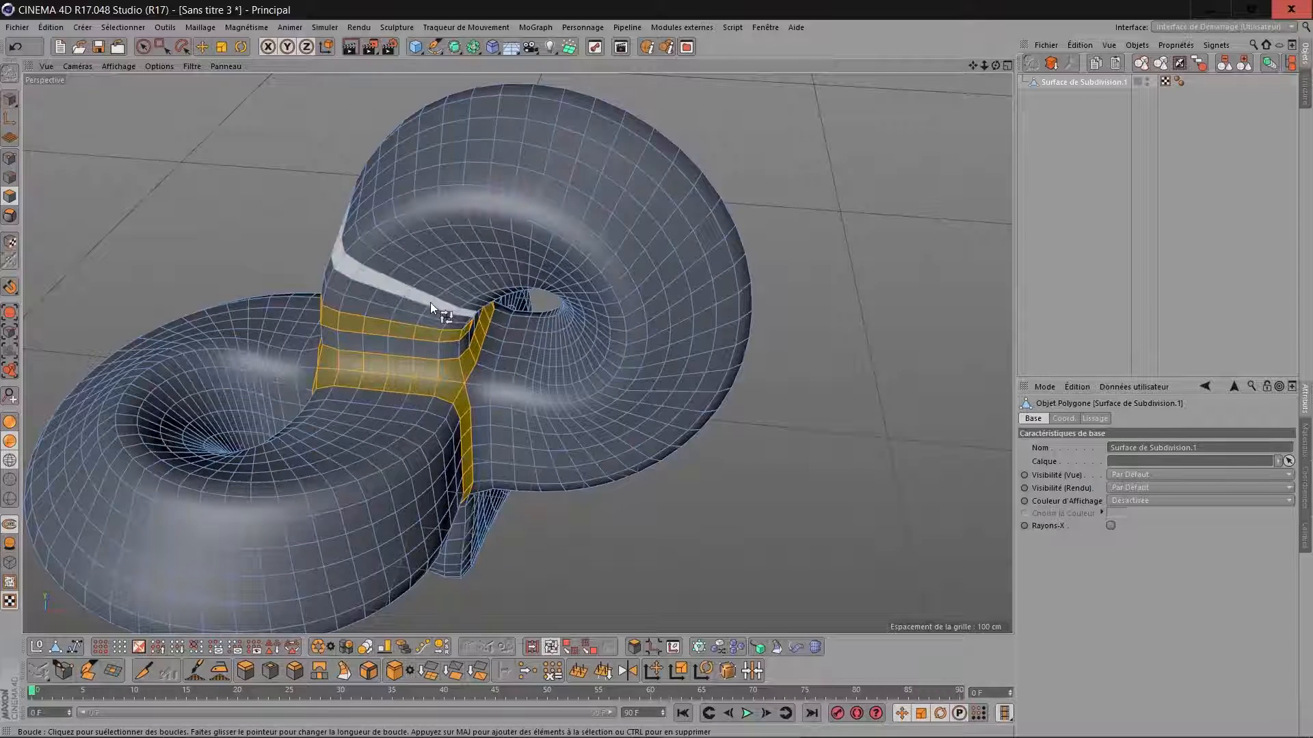
{"action": "left_click", "coordinate": [445, 271], "text": "shift"}
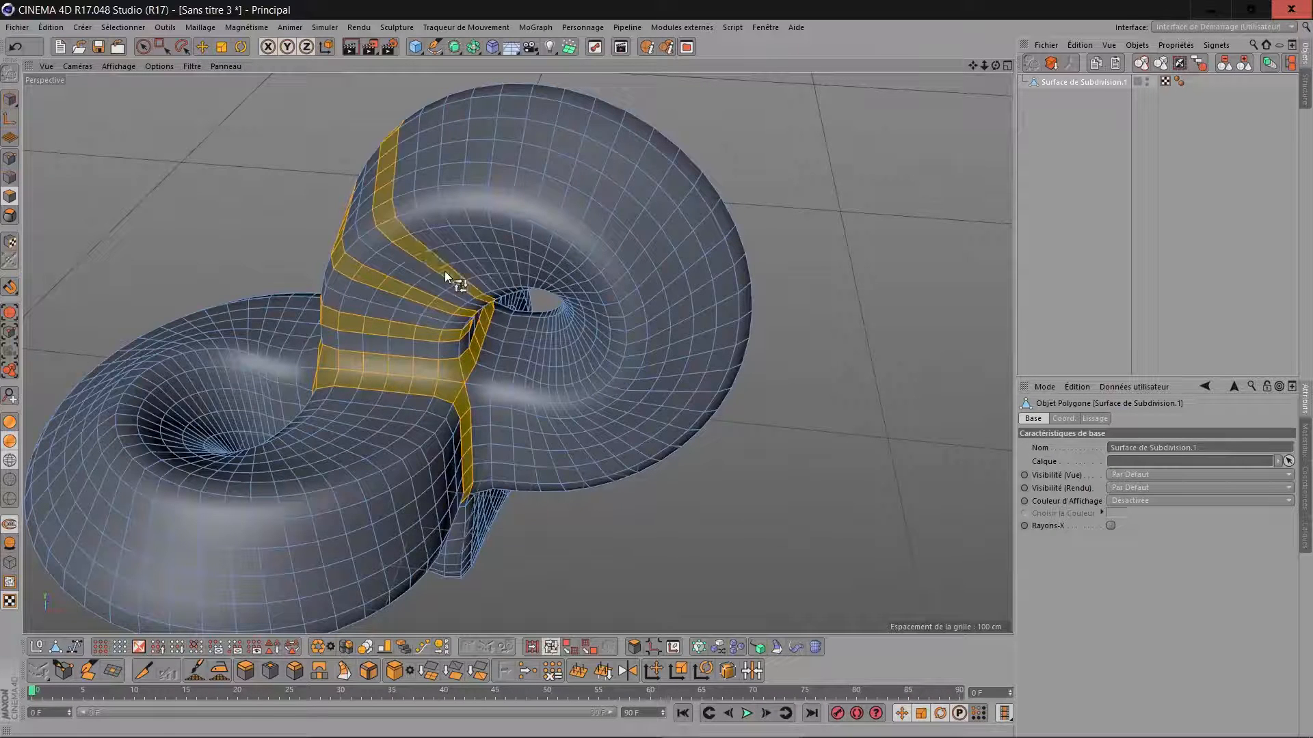
{"action": "left_click", "coordinate": [474, 247], "text": "shift"}
{"action": "left_click", "coordinate": [518, 236], "text": "shift"}
{"action": "left_click", "coordinate": [562, 244], "text": "shift"}
{"action": "left_click", "coordinate": [590, 272], "text": "shift"}
{"action": "left_click", "coordinate": [603, 315], "text": "shift"}
{"action": "left_click", "coordinate": [601, 361], "text": "shift"}
{"action": "left_click_drag", "start_coordinate": [601, 361], "coordinate": [657, 205], "text": "alt"}
{"action": "left_click", "coordinate": [786, 294], "text": "shift"}
{"action": "left_click", "coordinate": [684, 448], "text": "shift"}
{"action": "left_click", "coordinate": [571, 410], "text": "shift"}
{"action": "left_click_drag", "start_coordinate": [579, 285], "coordinate": [410, 383], "text": "alt"}
{"action": "left_click", "coordinate": [571, 484], "text": "shift"}
{"action": "left_click", "coordinate": [610, 428], "text": "shift"}
{"action": "left_click", "coordinate": [636, 314], "text": "shift"}
{"action": "left_click", "coordinate": [578, 261], "text": "shift"}
{"action": "left_click", "coordinate": [539, 227], "text": "shift"}
Add the lengthwise polygon loops that follow the outer and inner edges of the ribbons to the selection.
{"action": "scroll", "coordinate": [668, 296], "scroll_direction": "down", "scroll_amount": 6}
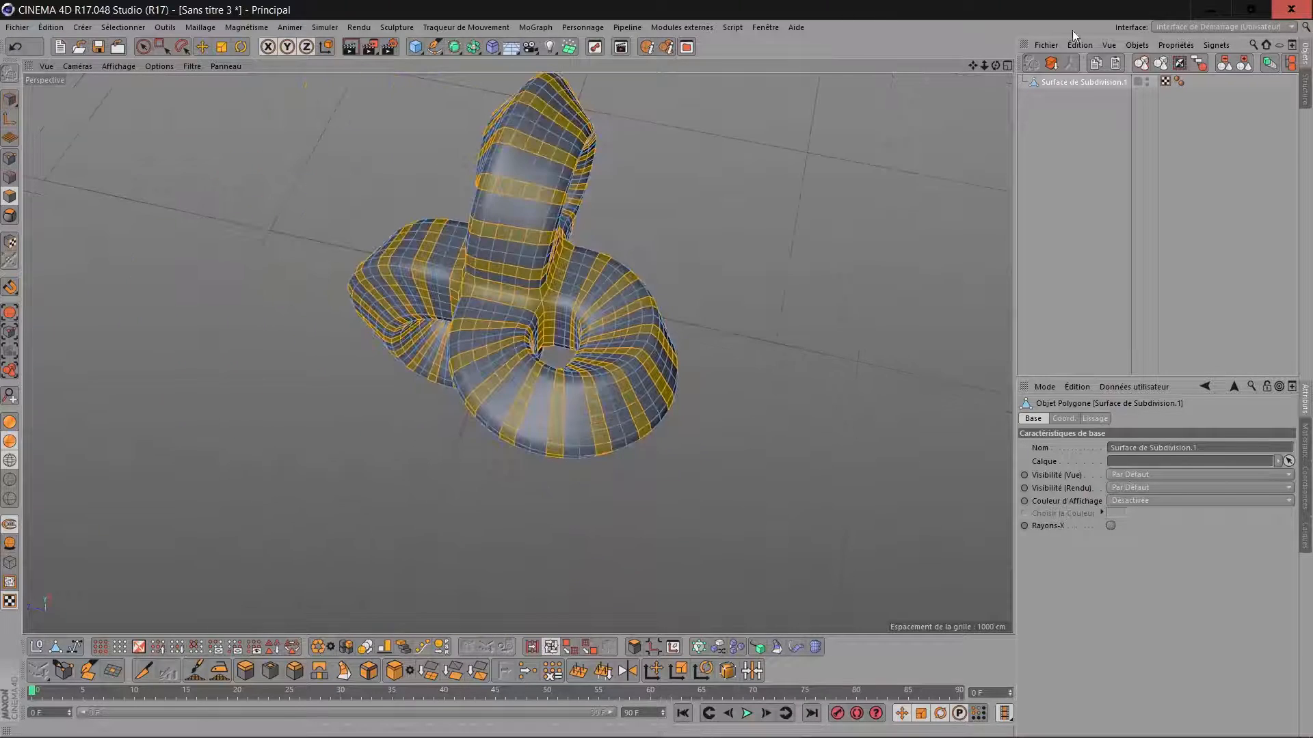
{"action": "left_click_drag", "start_coordinate": [974, 64], "coordinate": [793, 191]}
{"action": "scroll", "coordinate": [748, 331], "scroll_direction": "up", "scroll_amount": 3}
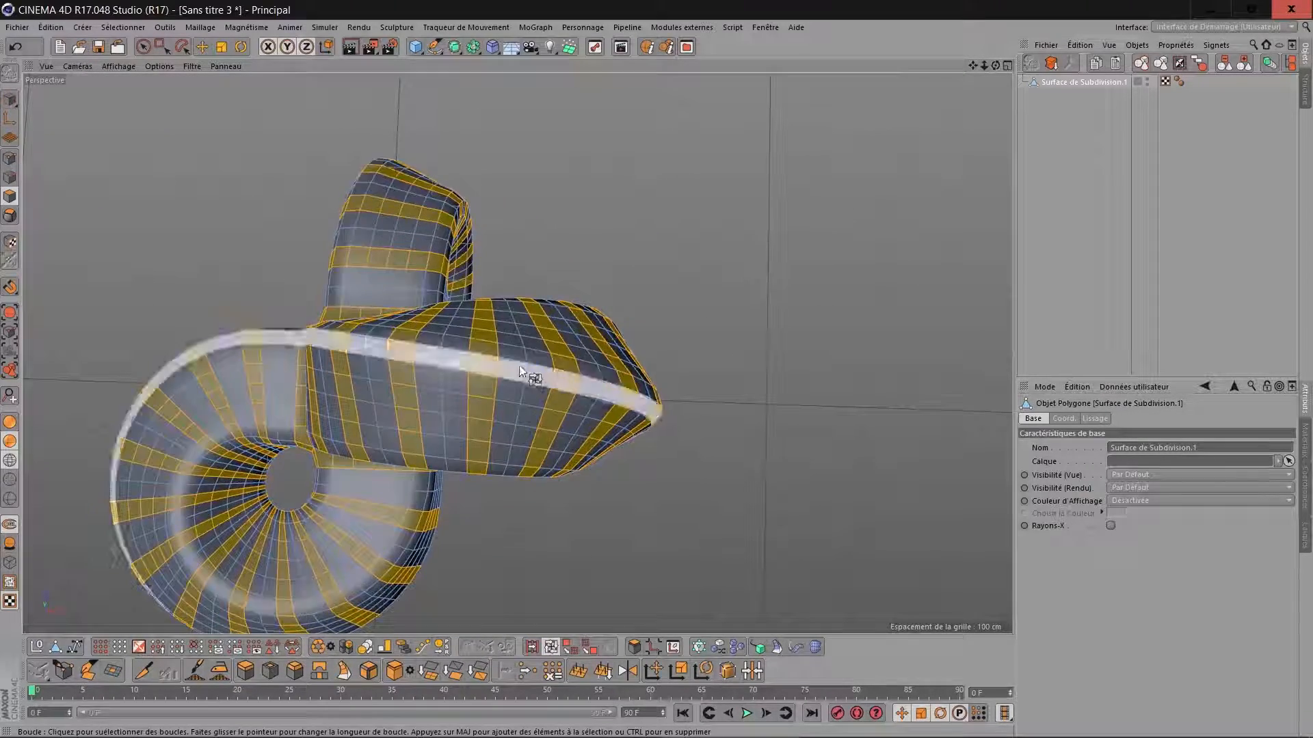
{"action": "left_click", "coordinate": [498, 369], "text": "shift"}
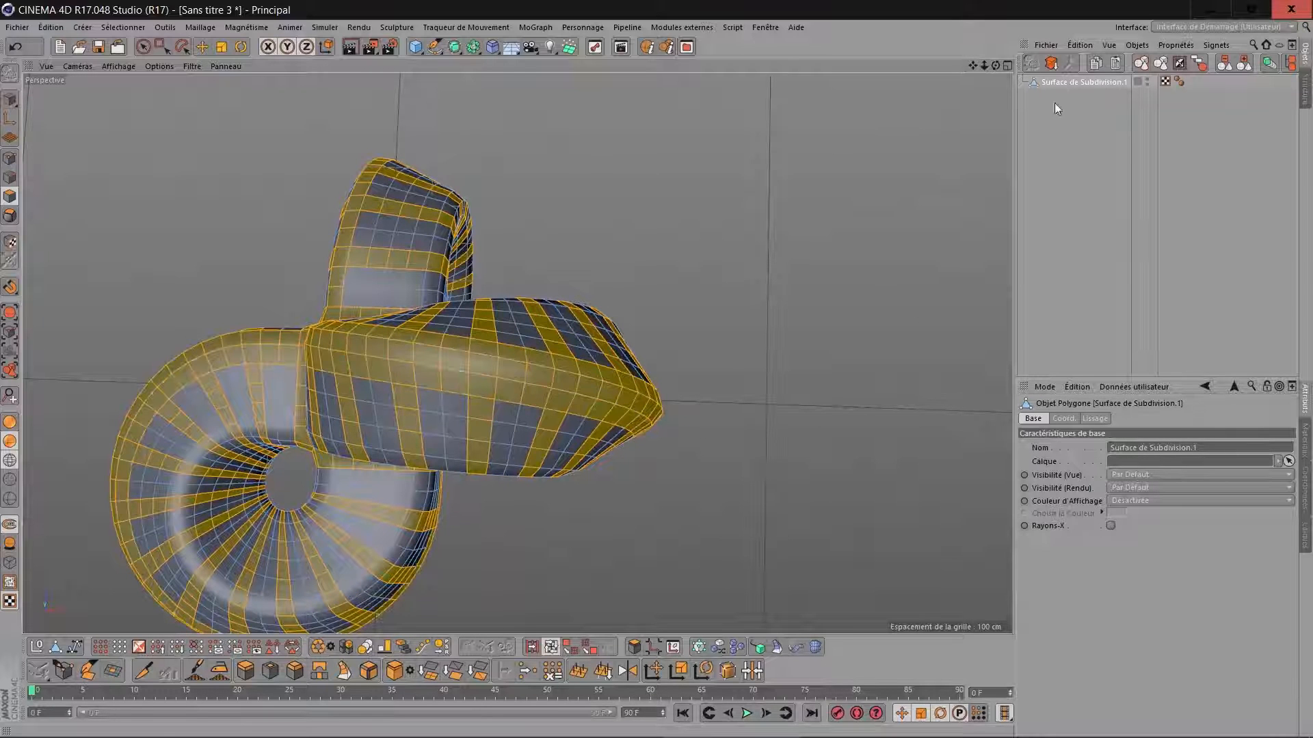
{"action": "left_click_drag", "start_coordinate": [996, 69], "coordinate": [655, 399]}
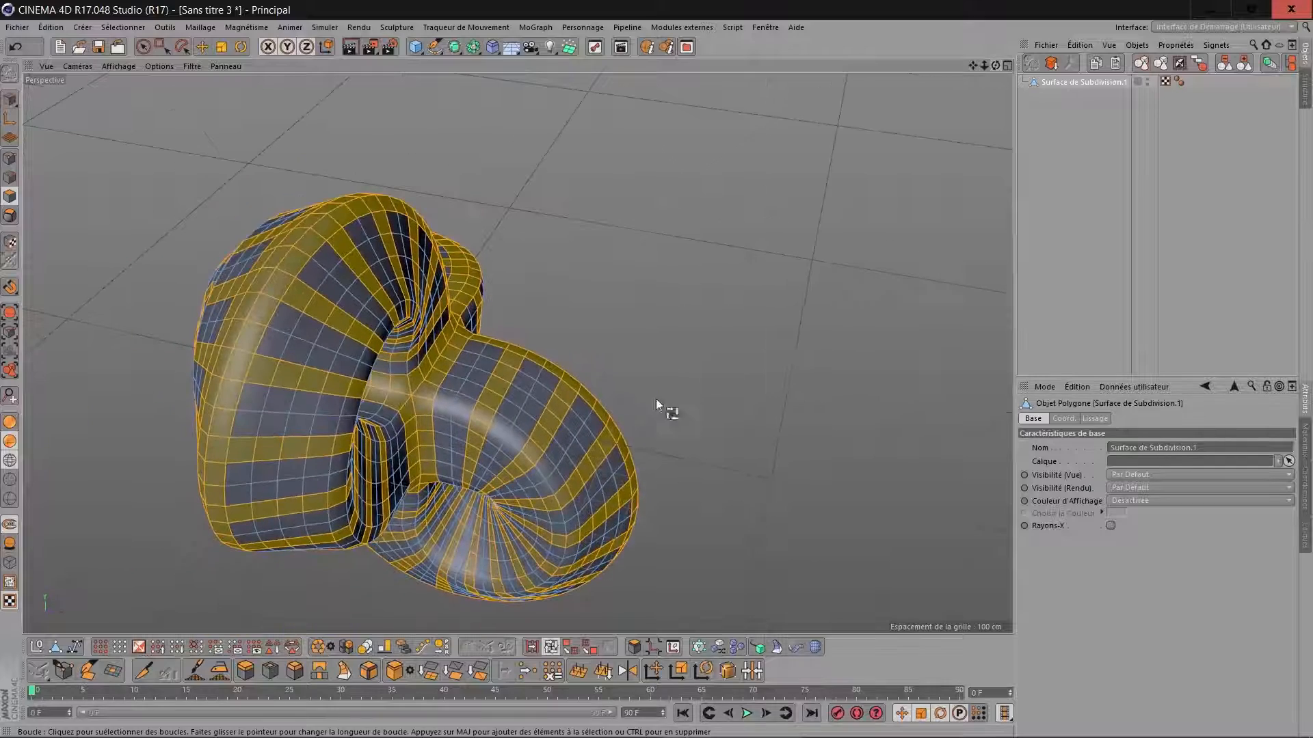
{"action": "scroll", "coordinate": [650, 459], "scroll_direction": "down", "scroll_amount": 3}
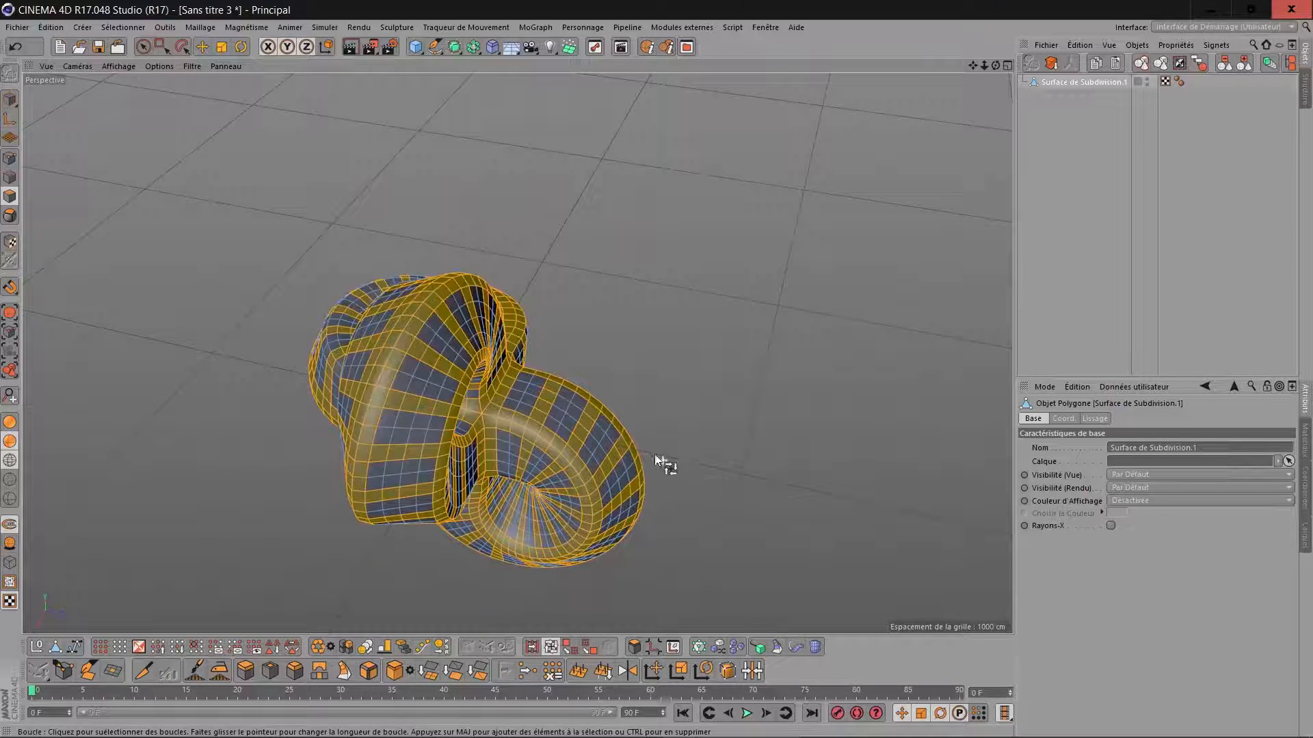
{"action": "left_click_drag", "start_coordinate": [995, 67], "coordinate": [465, 437]}
{"action": "left_click", "coordinate": [379, 488], "text": "shift"}
{"action": "left_click_drag", "start_coordinate": [996, 66], "coordinate": [457, 409]}
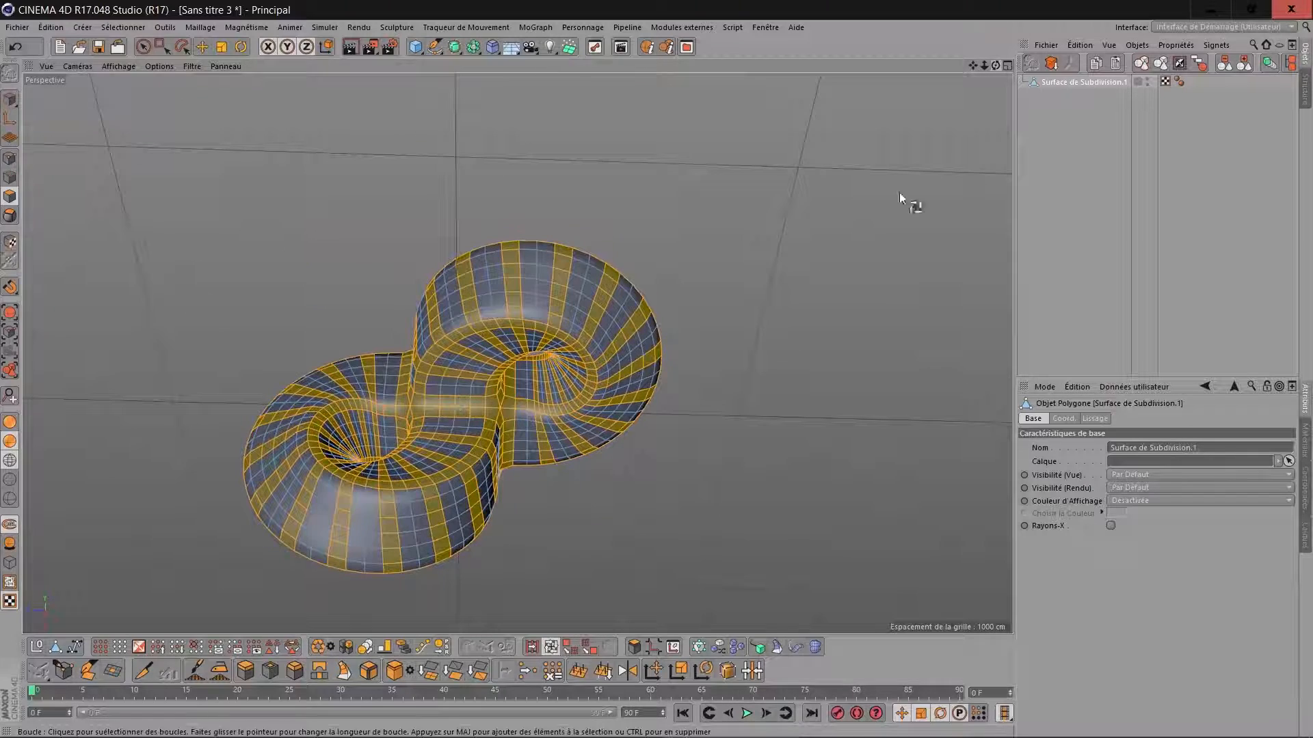
{"action": "left_click", "coordinate": [549, 319], "text": "shift"}
{"action": "left_click_drag", "start_coordinate": [995, 66], "coordinate": [457, 409]}
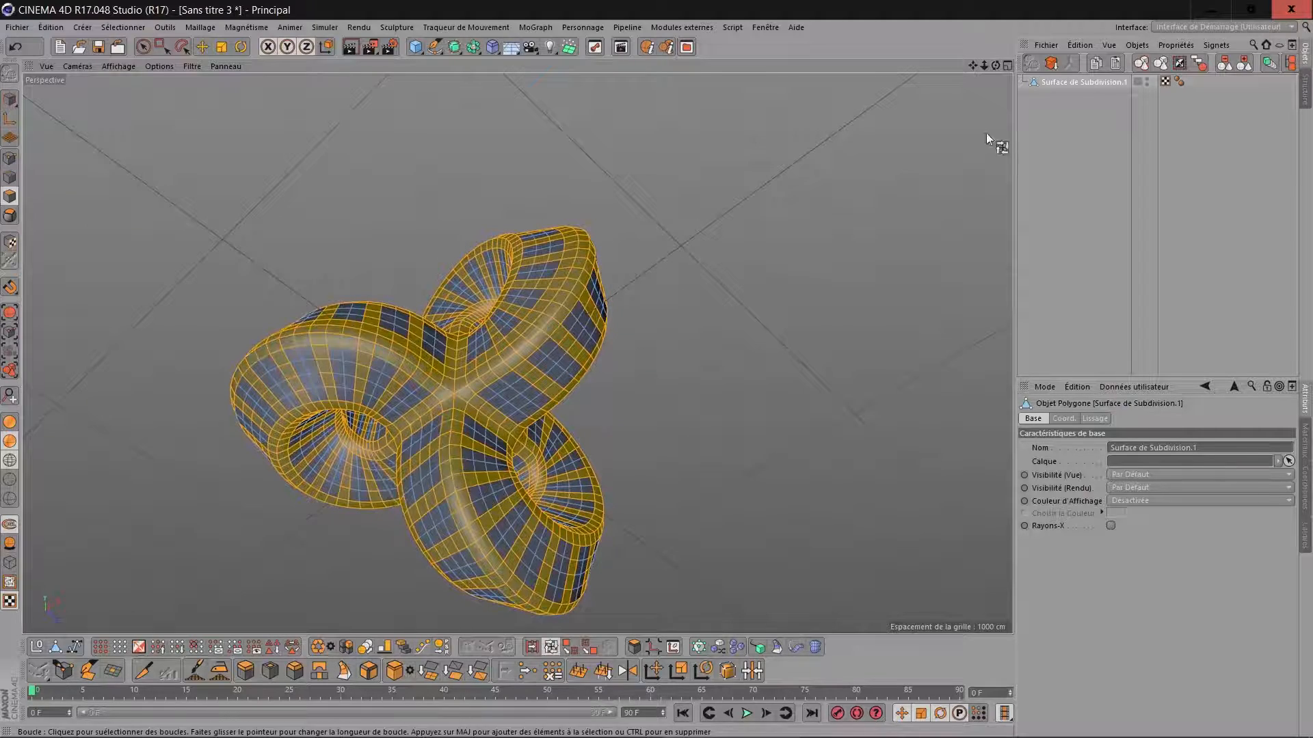
Invert the polygon selection and delete those polygons to open windows between the selected bands.
{"action": "left_click_drag", "start_coordinate": [996, 66], "coordinate": [457, 409]}
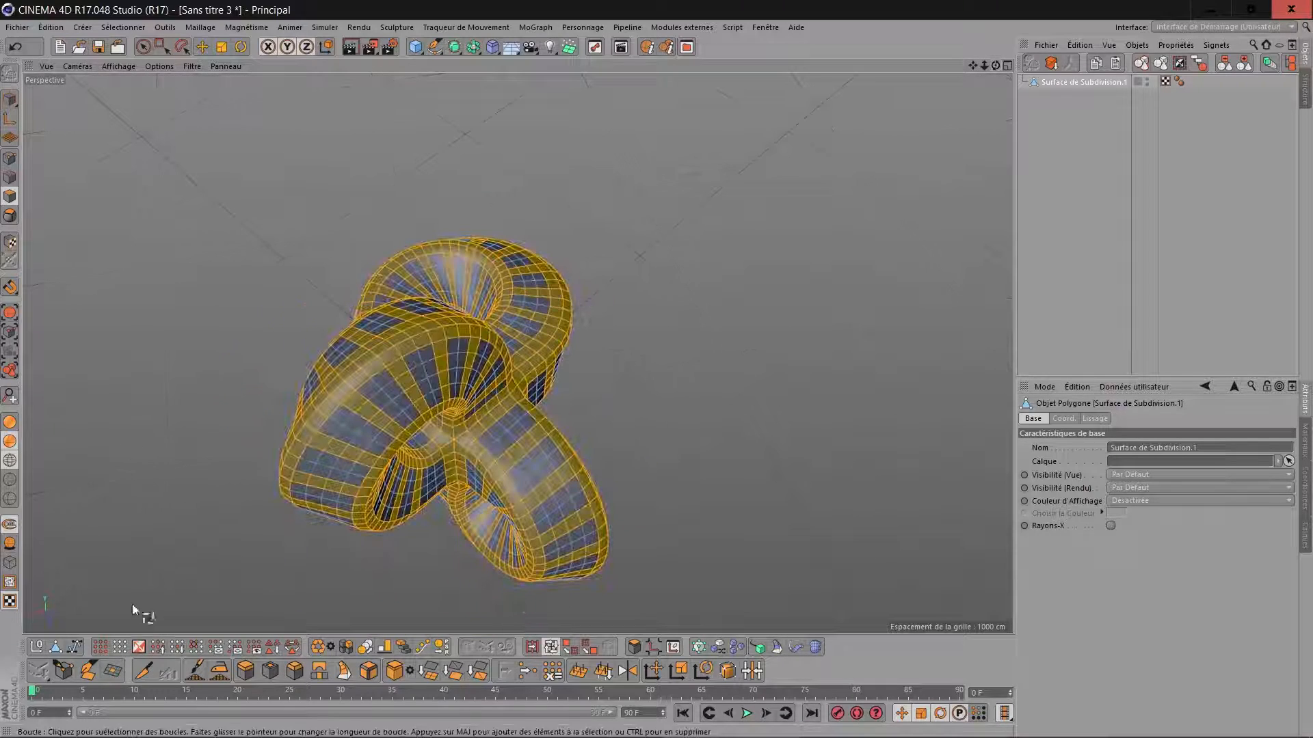
{"action": "left_click", "coordinate": [143, 646]}
{"action": "left_click", "coordinate": [146, 648]}
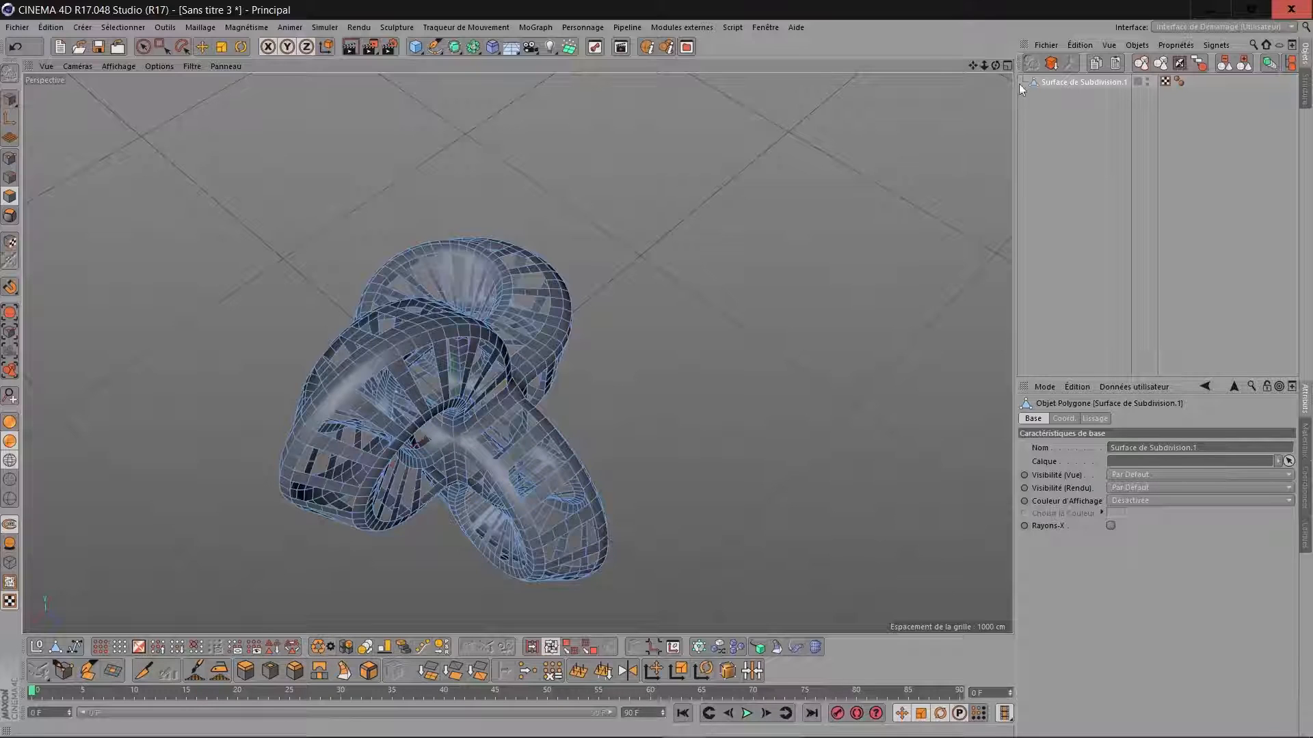
Create a new Surface de Subdivision and nest the perforated ribbon object under it.
{"action": "left_click_drag", "start_coordinate": [995, 67], "coordinate": [718, 61]}
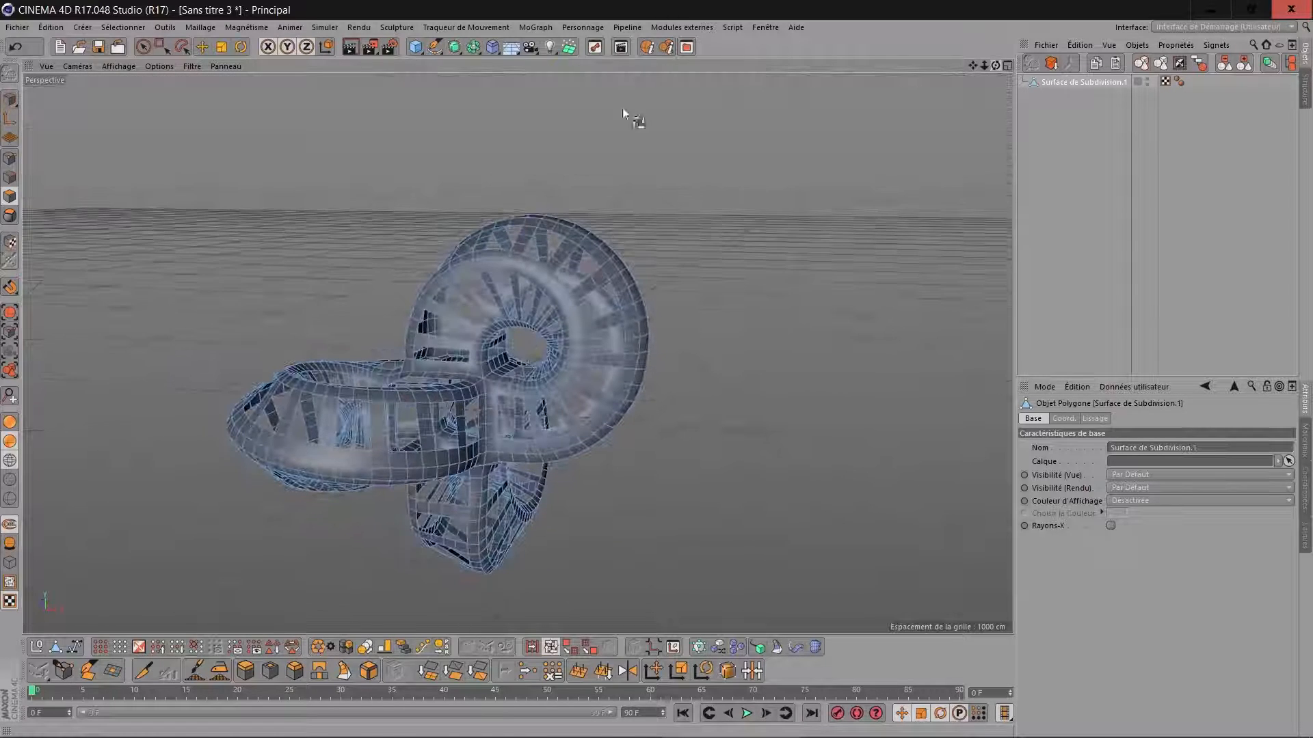
{"action": "left_click", "coordinate": [454, 48]}
{"action": "left_click_drag", "start_coordinate": [1064, 97], "coordinate": [1075, 82]}
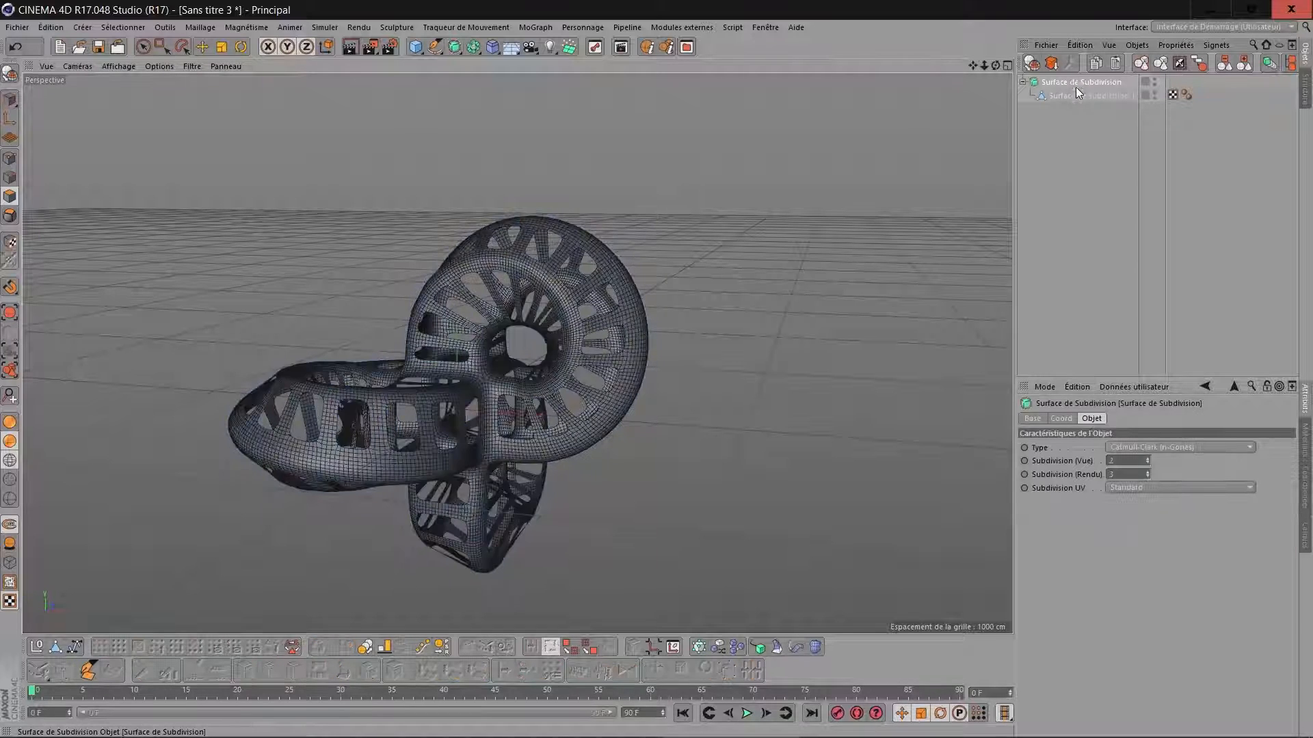
Extrude all polygons of Surface de Subdivision.1 with caps, a maximum angle of 150° and an offset of -40 cm.
{"action": "left_click", "coordinate": [1078, 94]}
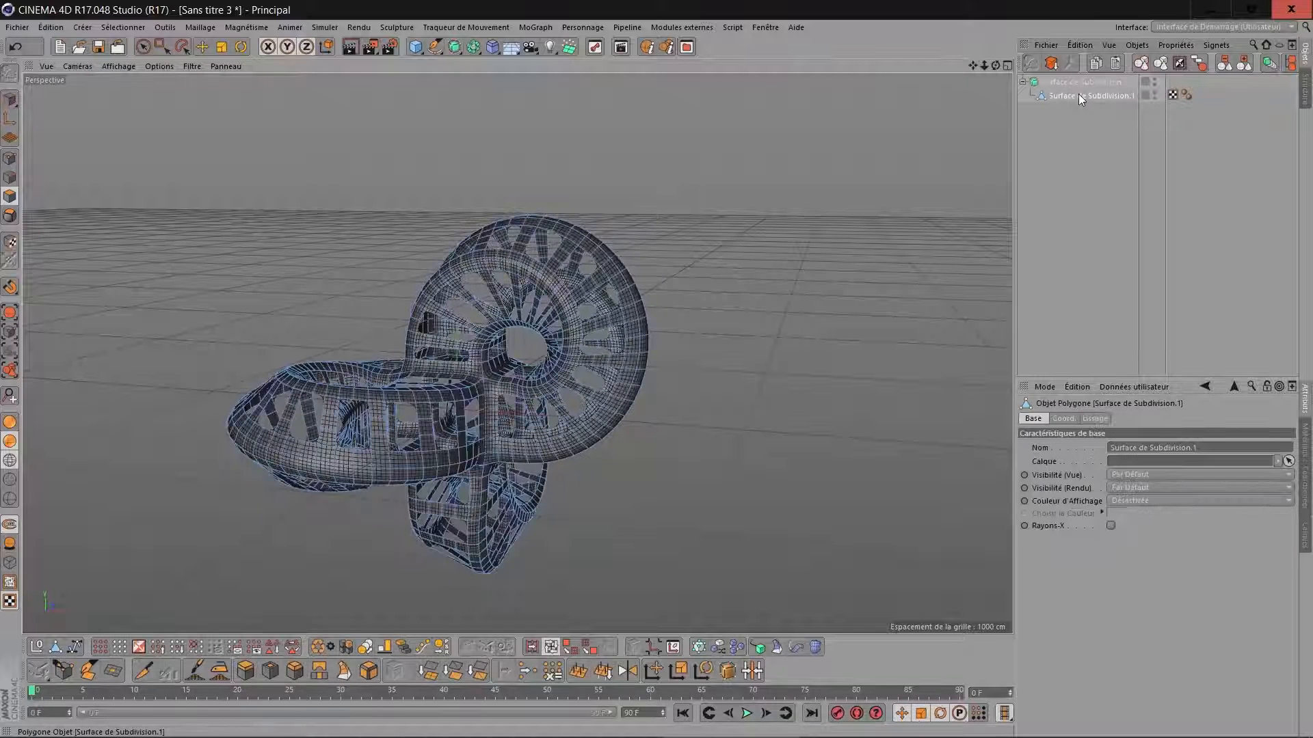
{"action": "left_click", "coordinate": [99, 648]}
{"action": "left_click", "coordinate": [247, 667]}
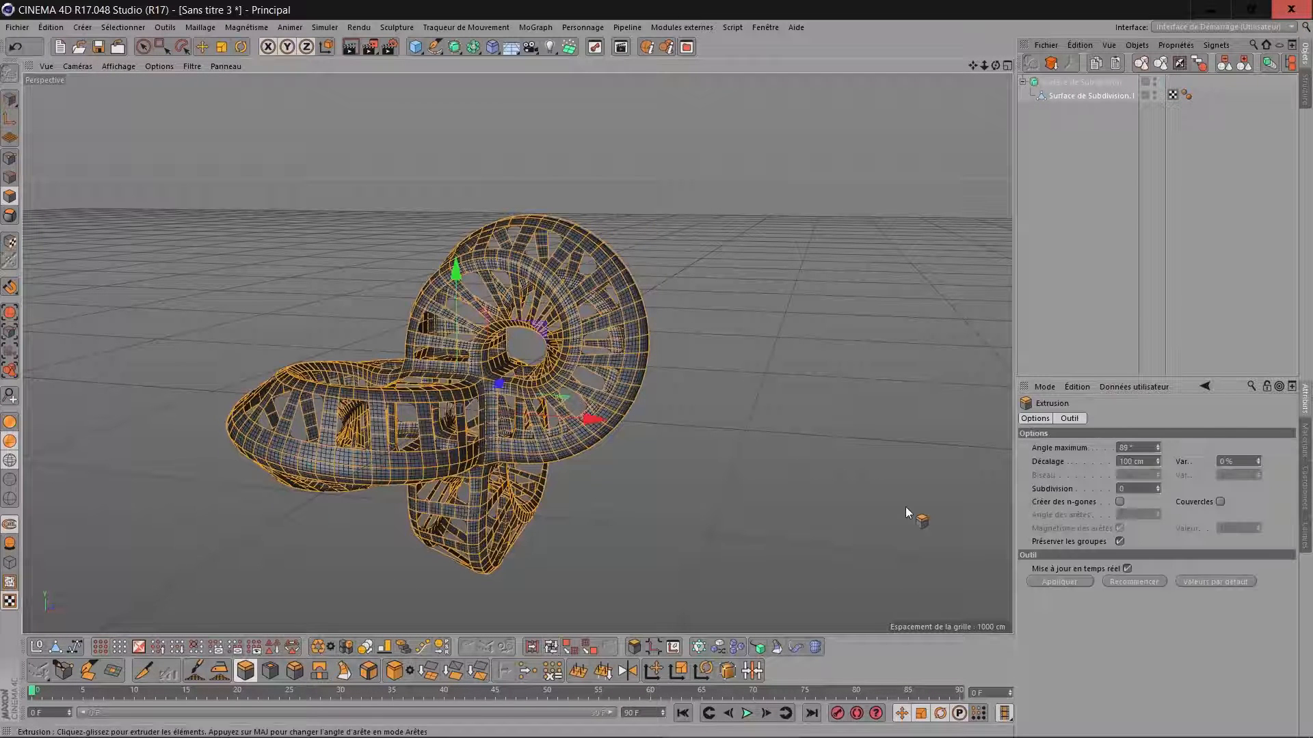
{"action": "left_click", "coordinate": [1219, 502]}
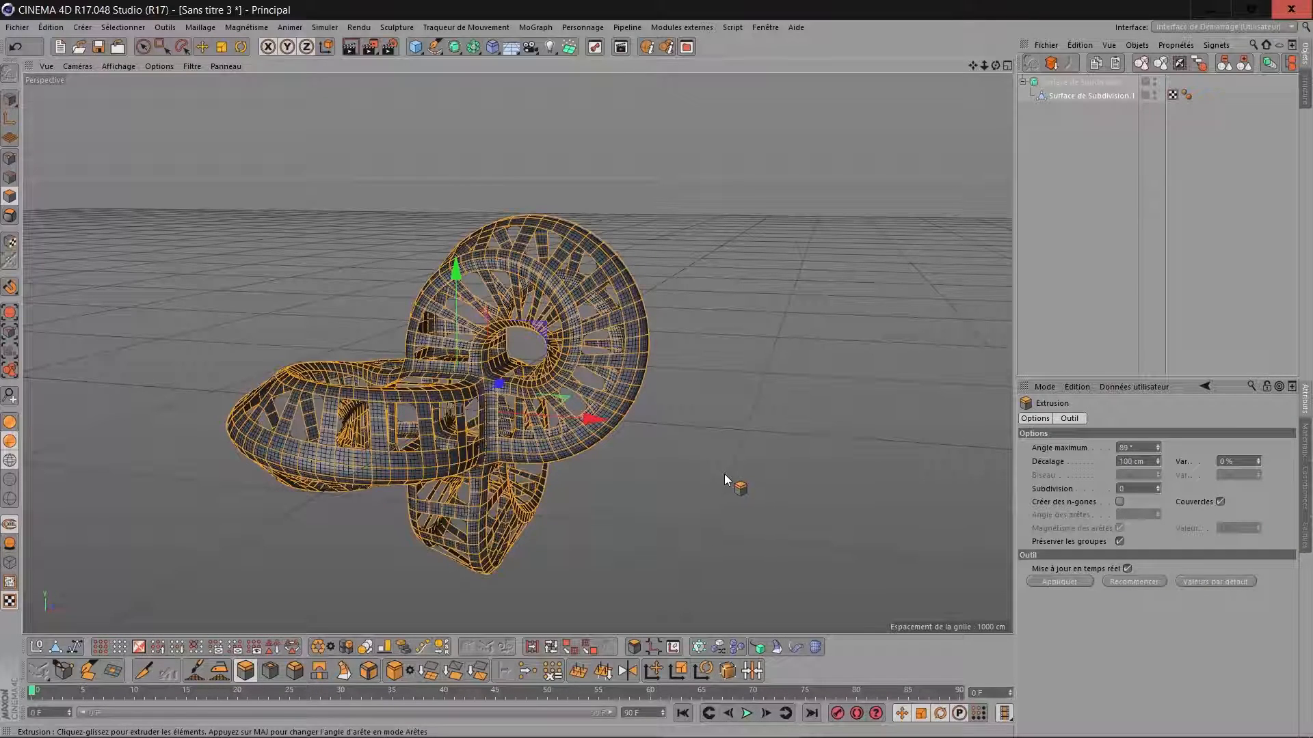
{"action": "scroll", "coordinate": [696, 521], "scroll_direction": "up", "scroll_amount": 5}
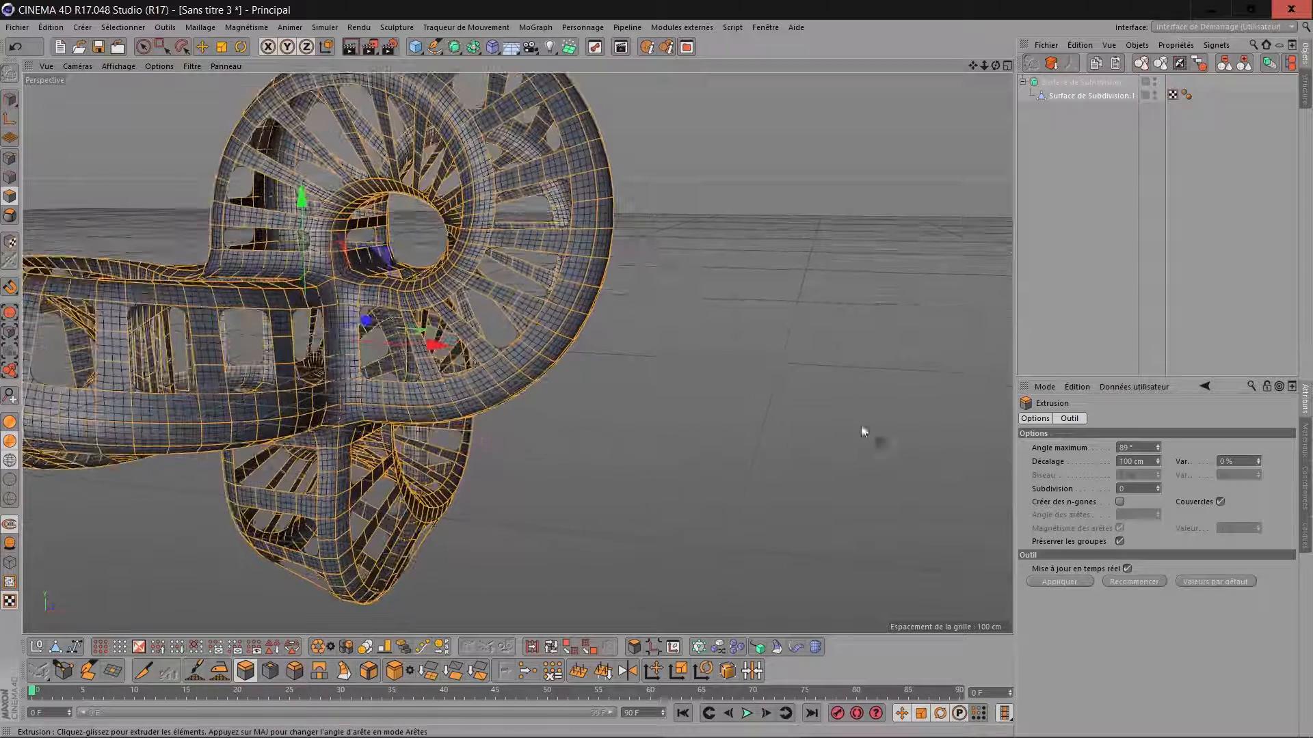
{"action": "left_click", "coordinate": [1143, 448]}
{"action": "key", "text": "Return"}
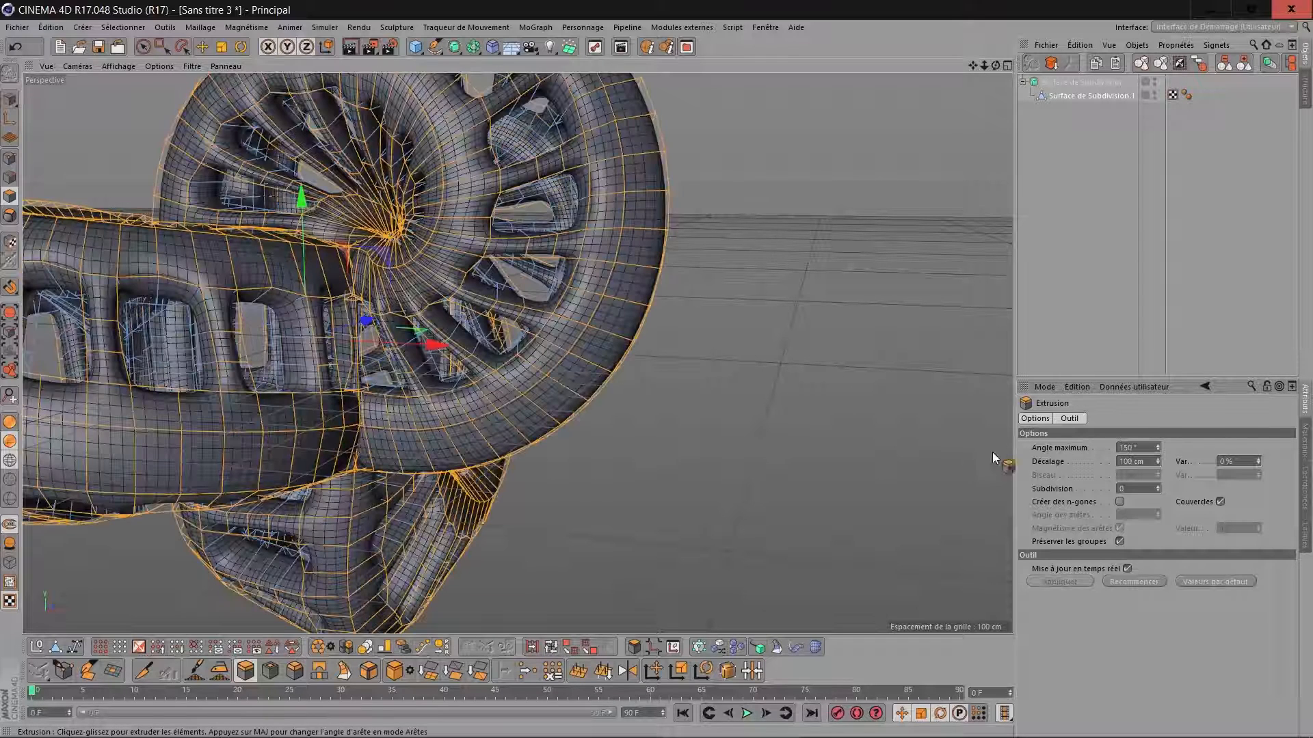
{"action": "left_click_drag", "start_coordinate": [1157, 463], "coordinate": [1157, 564]}
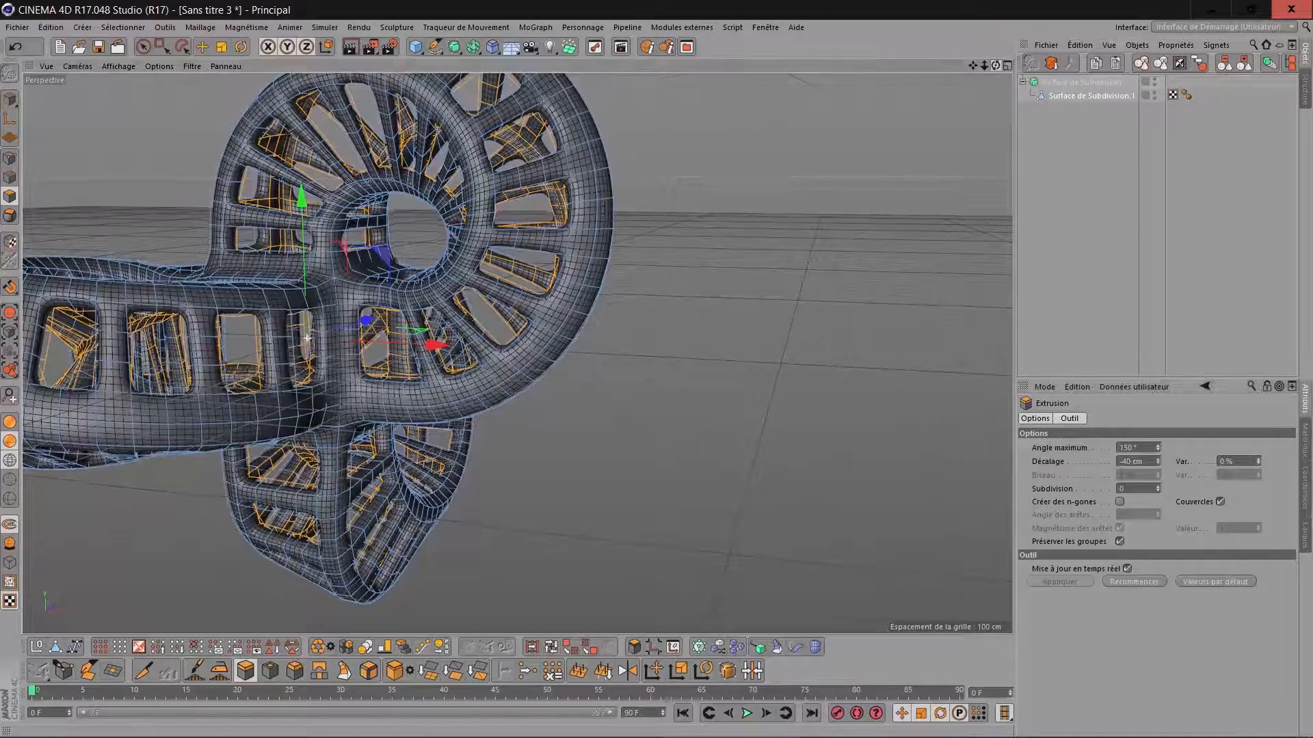
In edge mode, loop-select the lengthwise edges along the ribbon corners of Surface de Subdivision.1.
{"action": "left_click_drag", "start_coordinate": [995, 65], "coordinate": [869, 116]}
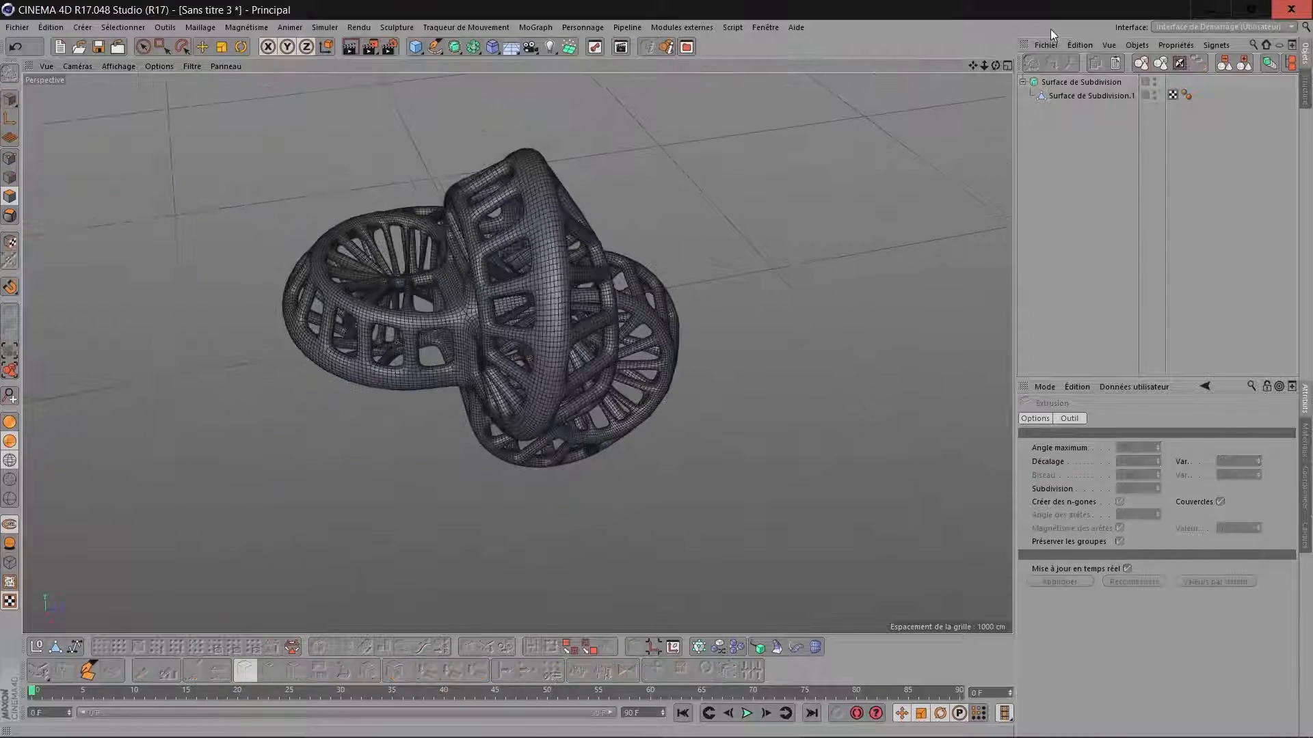
{"action": "mouse_move", "coordinate": [995, 65]}
{"action": "left_mouse_down"}
{"action": "mouse_move", "coordinate": [923, 74]}
{"action": "mouse_move", "coordinate": [992, 75]}
{"action": "left_mouse_up"}
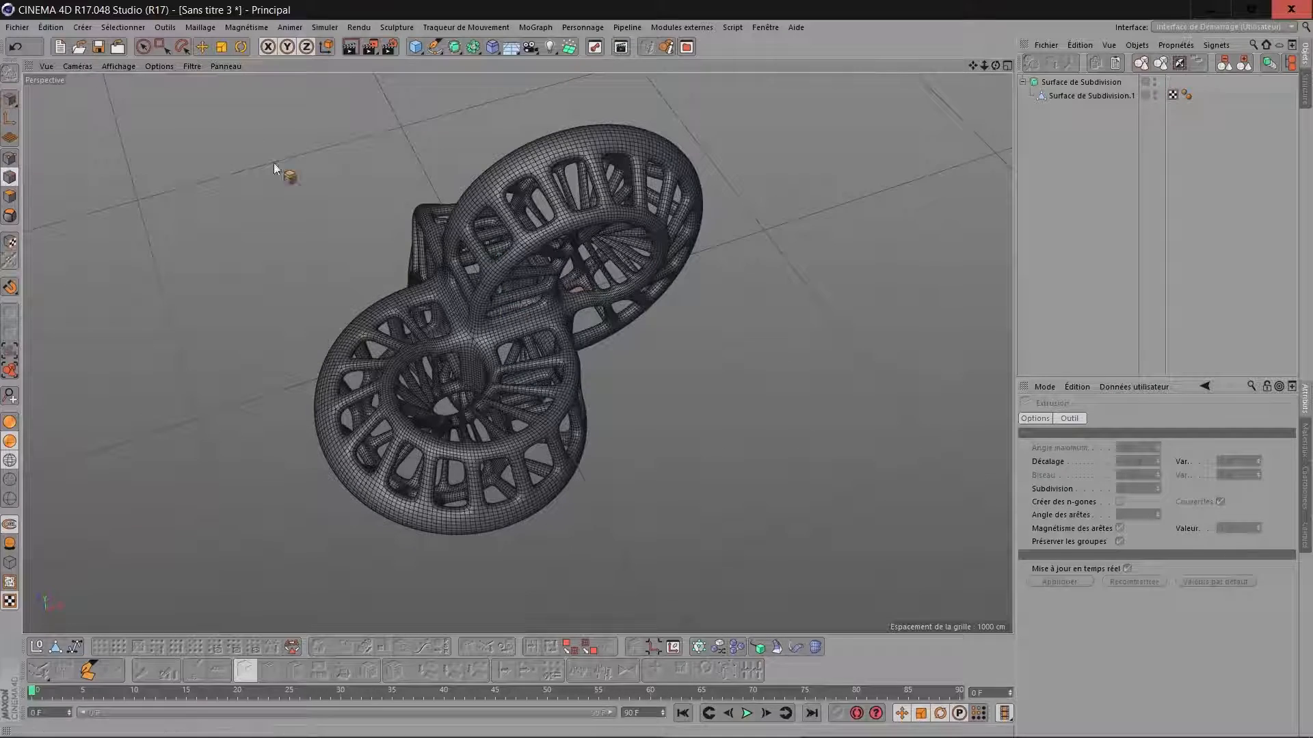
{"action": "left_click", "coordinate": [1094, 96]}
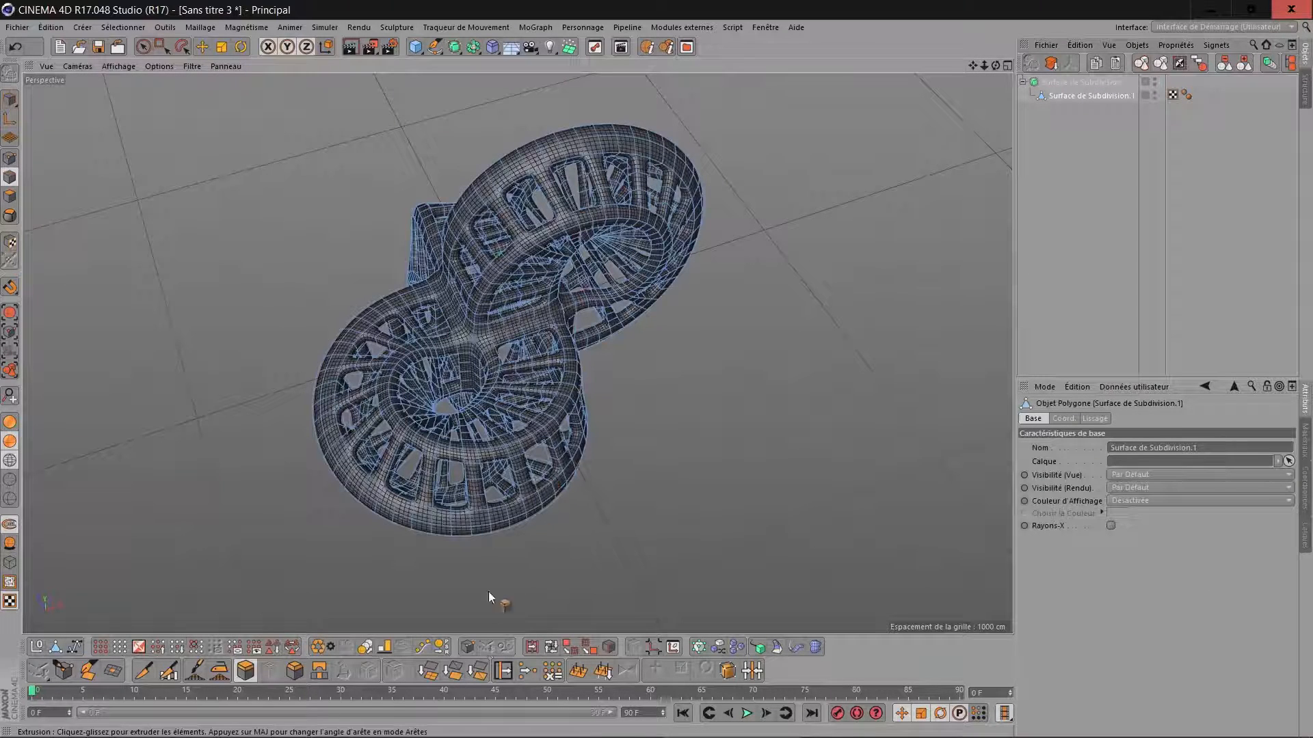
{"action": "left_click", "coordinate": [551, 647]}
{"action": "scroll", "coordinate": [717, 362], "scroll_direction": "up", "scroll_amount": 2}
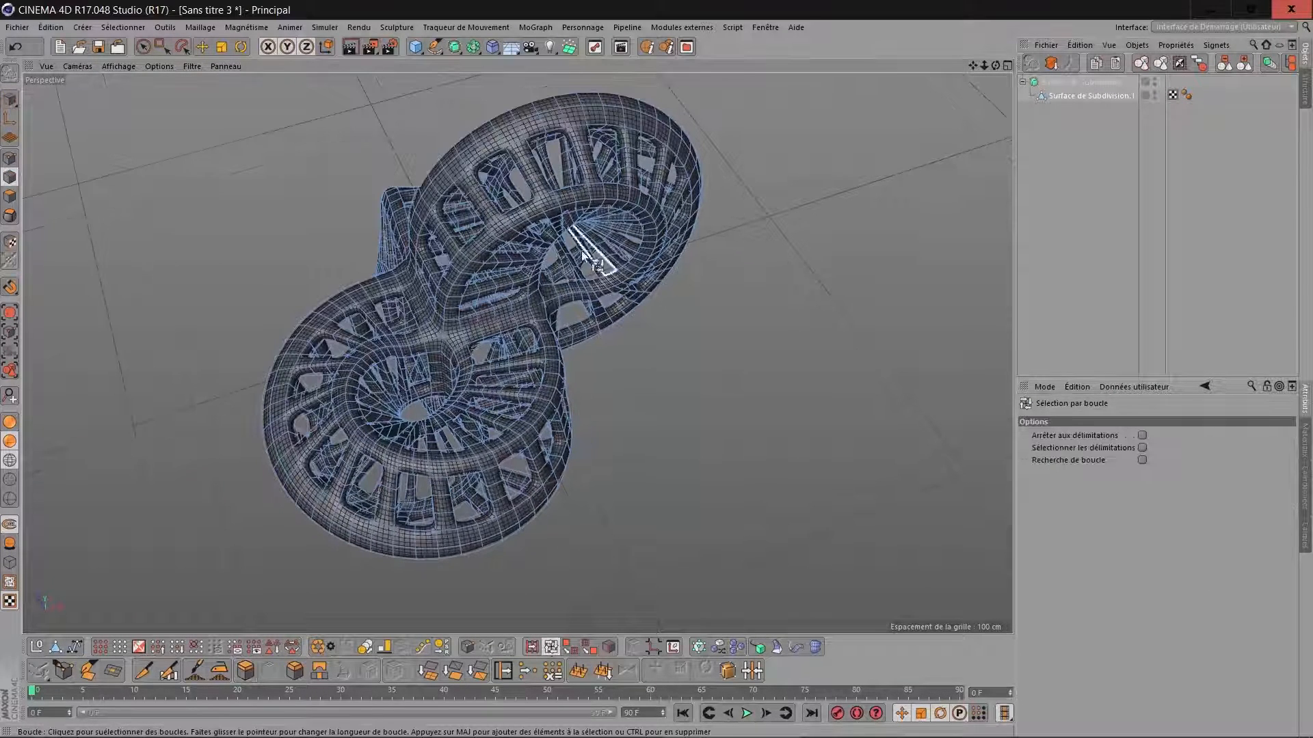
{"action": "left_click", "coordinate": [547, 200]}
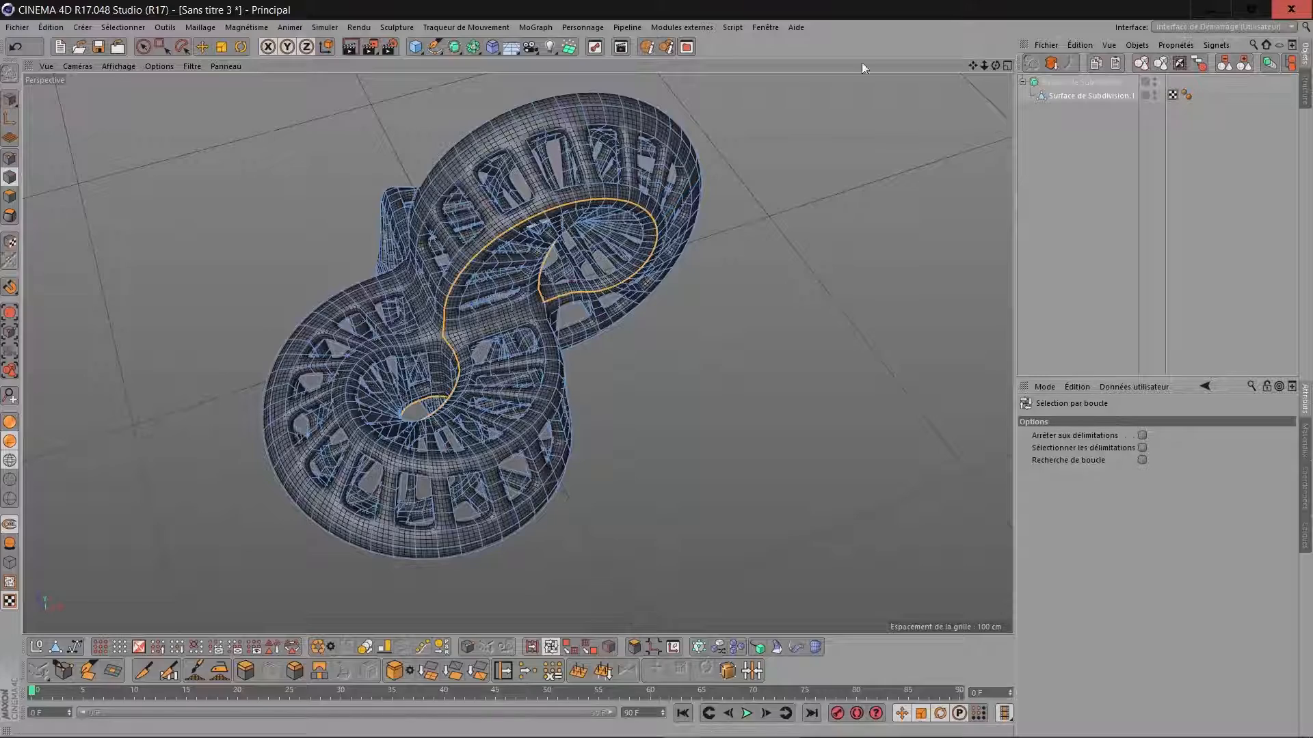
{"action": "left_click_drag", "start_coordinate": [996, 64], "coordinate": [688, 147]}
{"action": "left_click", "coordinate": [384, 152]}
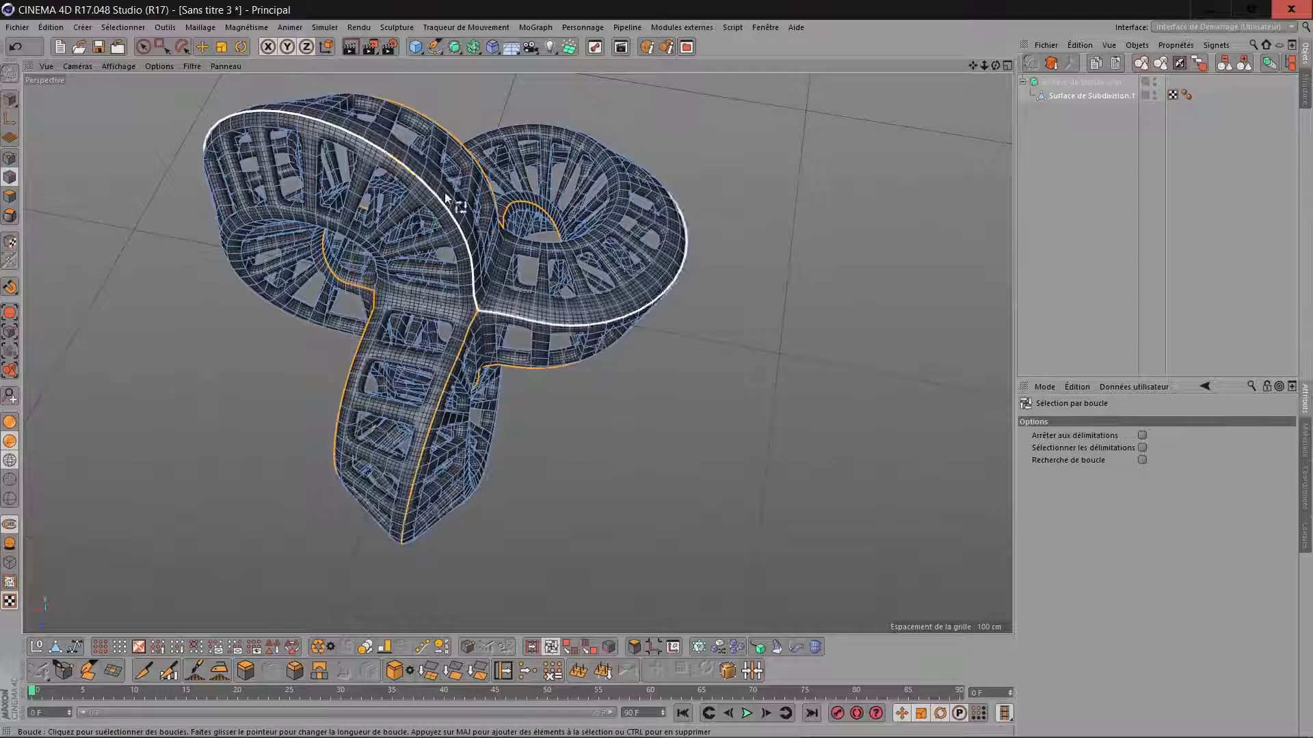
{"action": "left_click", "coordinate": [520, 316]}
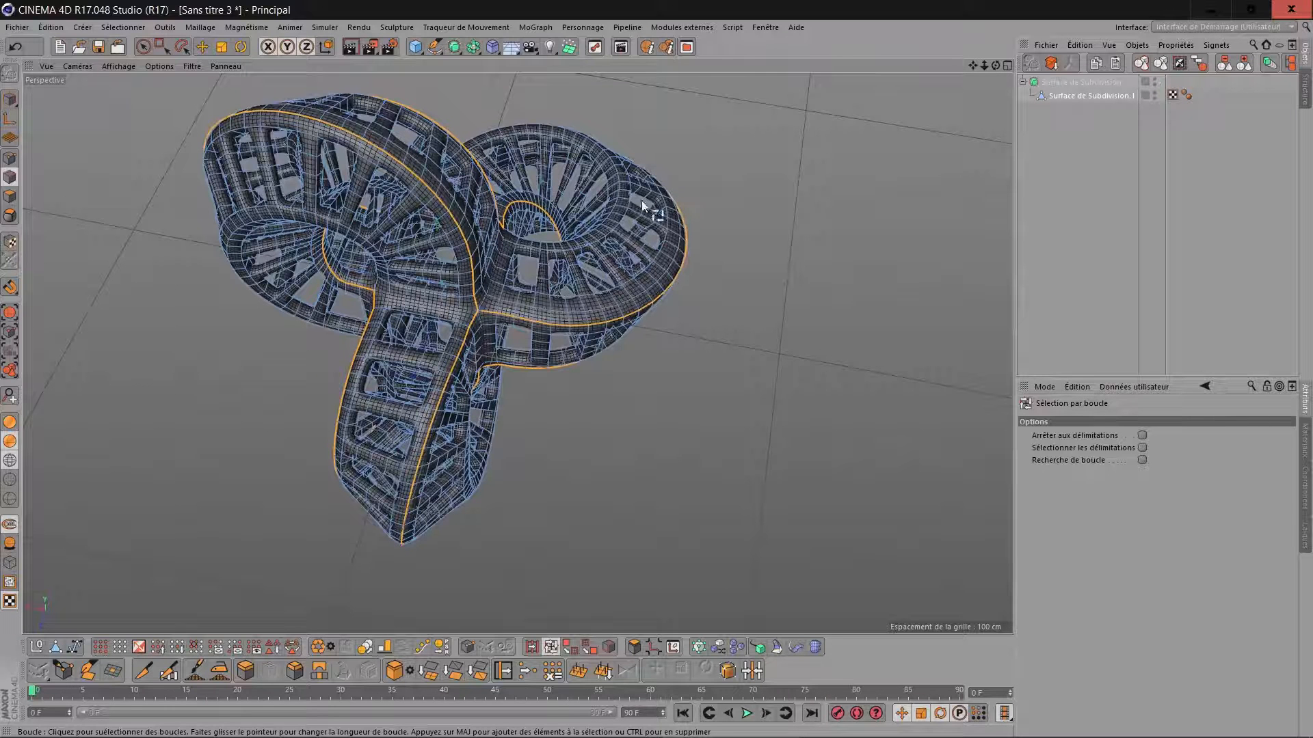
{"action": "left_click", "coordinate": [617, 200]}
{"action": "left_click_drag", "start_coordinate": [995, 64], "coordinate": [947, 28]}
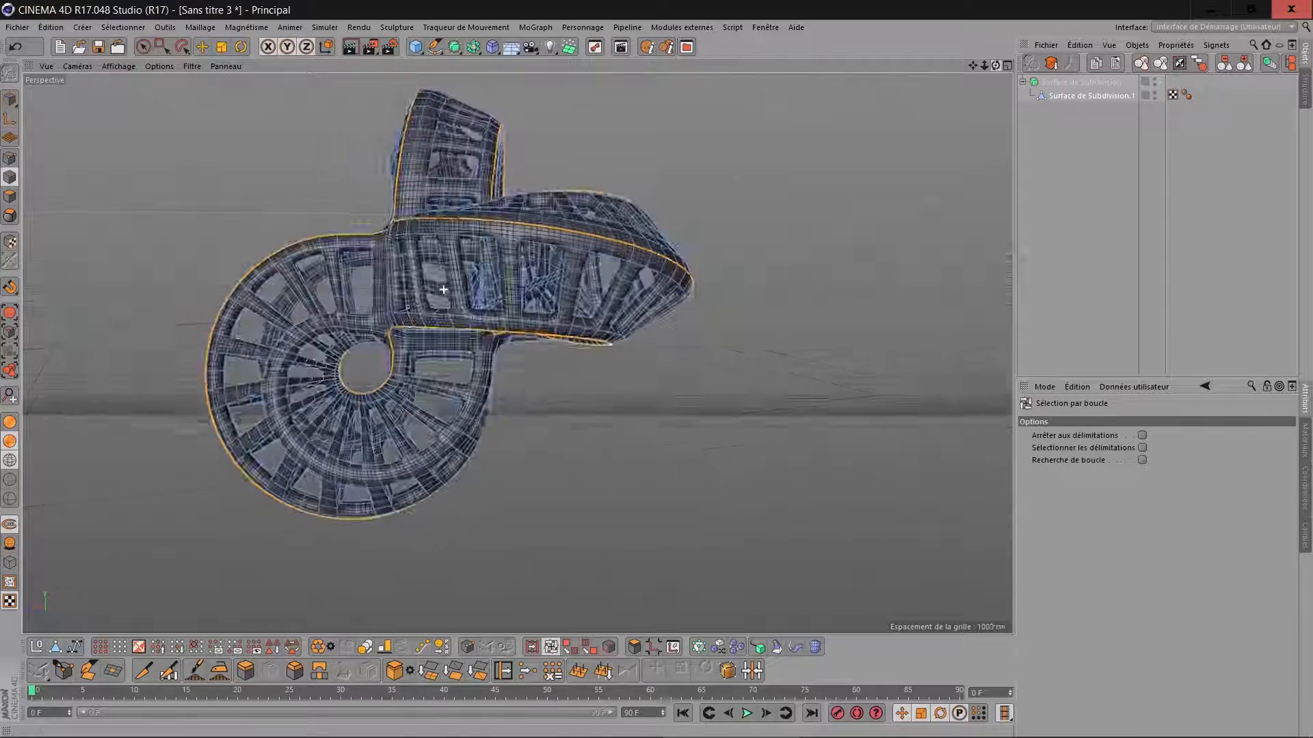
{"action": "left_click", "coordinate": [416, 465], "text": "shift"}
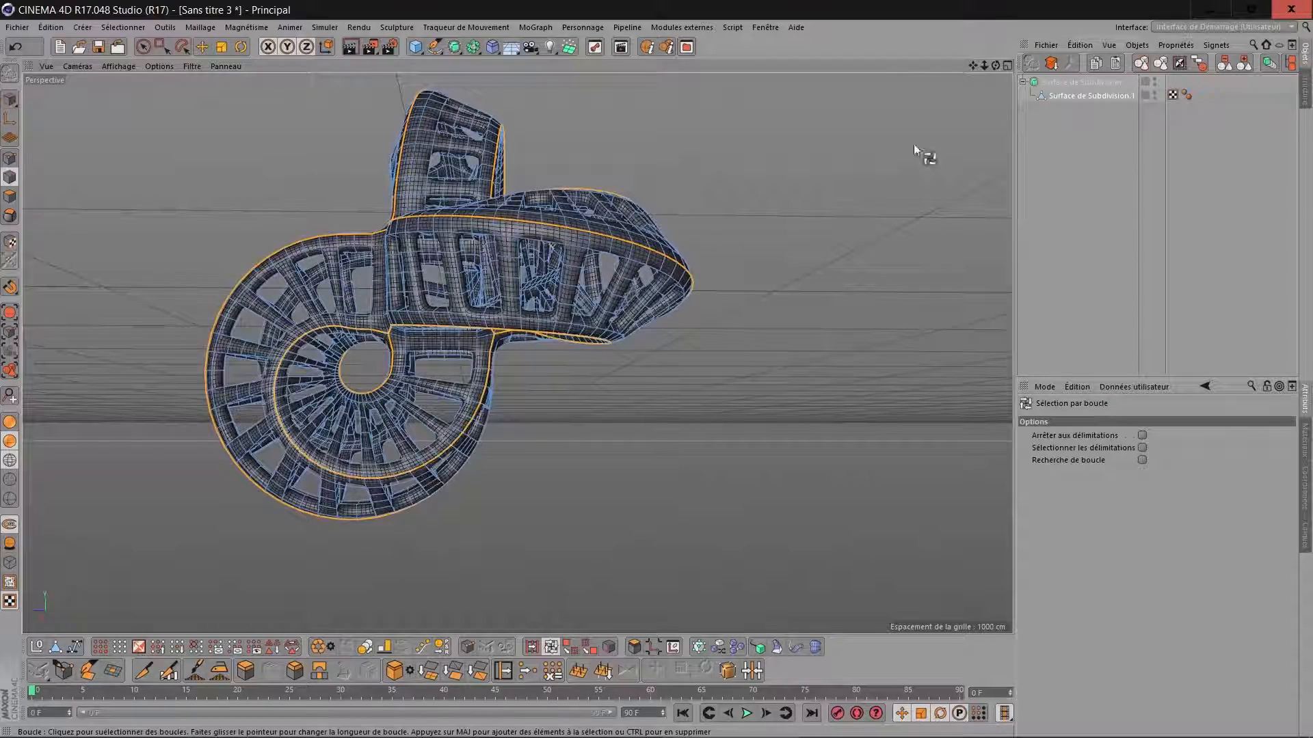
{"action": "left_click_drag", "start_coordinate": [996, 65], "coordinate": [813, 171]}
Bevel the selected edge loops in Chanfrein mode with an offset of 0.2 cm, and deselect the object.
{"action": "left_click", "coordinate": [295, 671]}
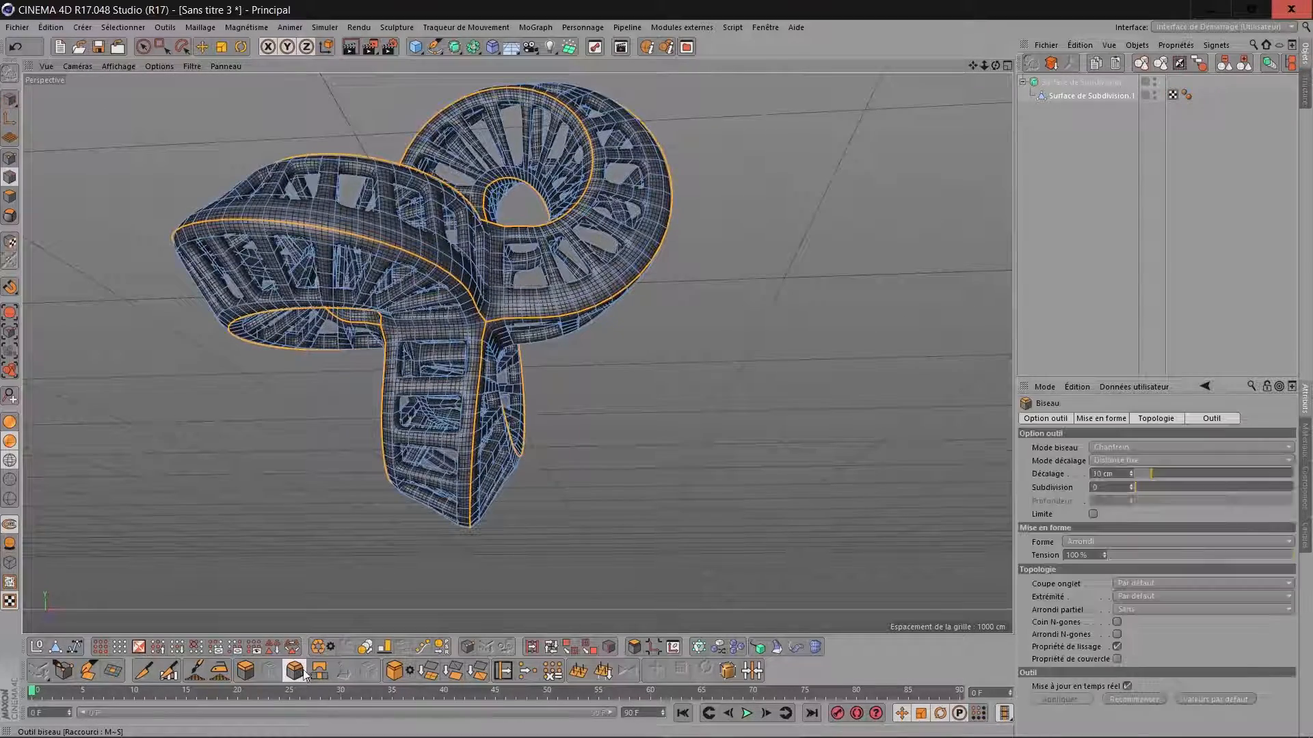
{"action": "double_click", "coordinate": [1106, 473]}
{"action": "type", "text": "0.2"}
{"action": "key", "text": "Return"}
{"action": "left_click", "coordinate": [1084, 233]}
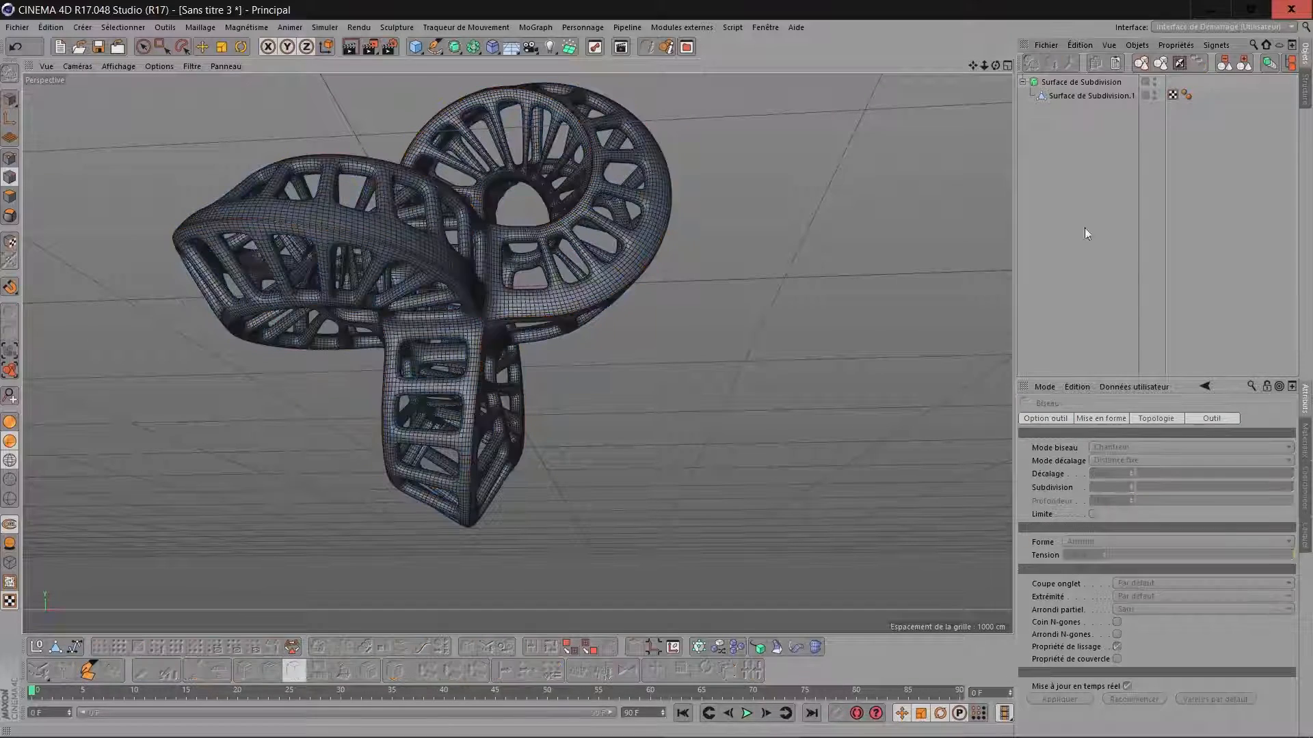
Display the lattice with smooth shading without mesh lines and view it from several angles.
{"action": "left_click_drag", "start_coordinate": [995, 65], "coordinate": [942, 117]}
{"action": "left_click_drag", "start_coordinate": [444, 290], "coordinate": [966, 66], "text": "alt"}
{"action": "middle_click_drag", "start_coordinate": [296, 216], "coordinate": [362, 263], "text": "alt"}
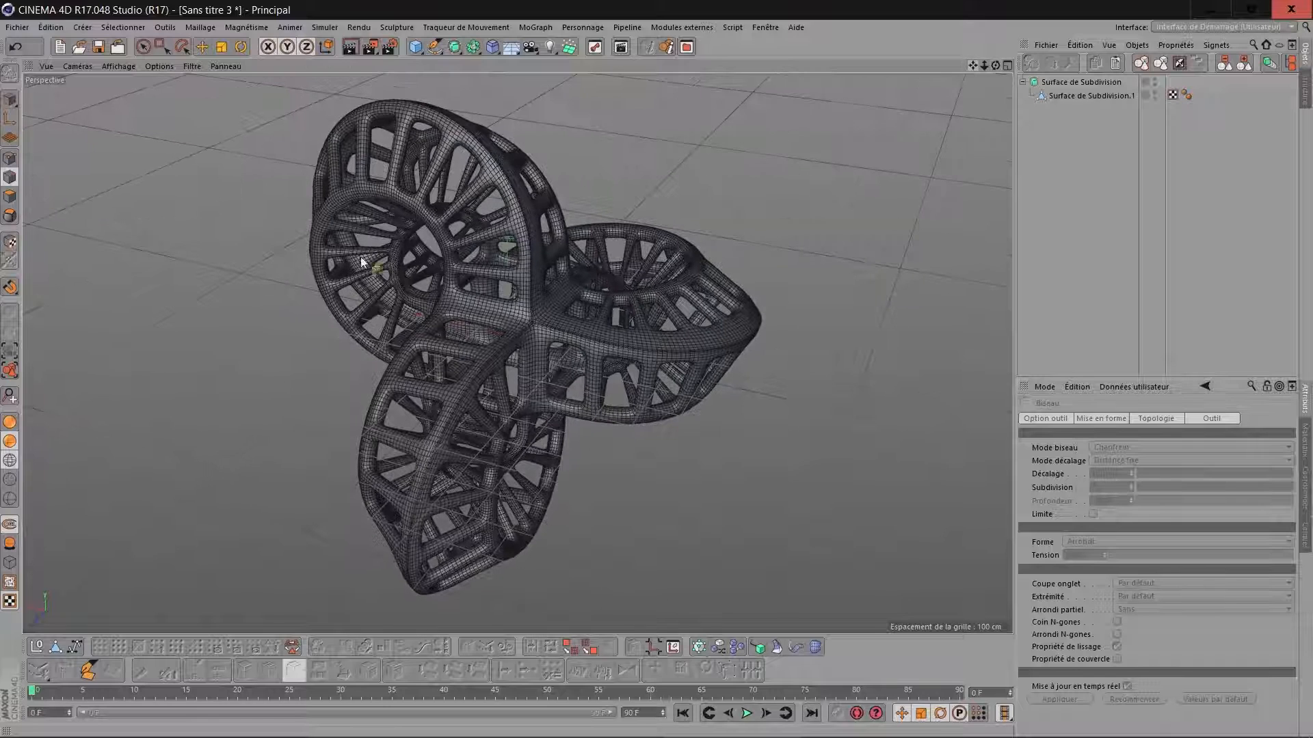
{"action": "left_click", "coordinate": [10, 420]}
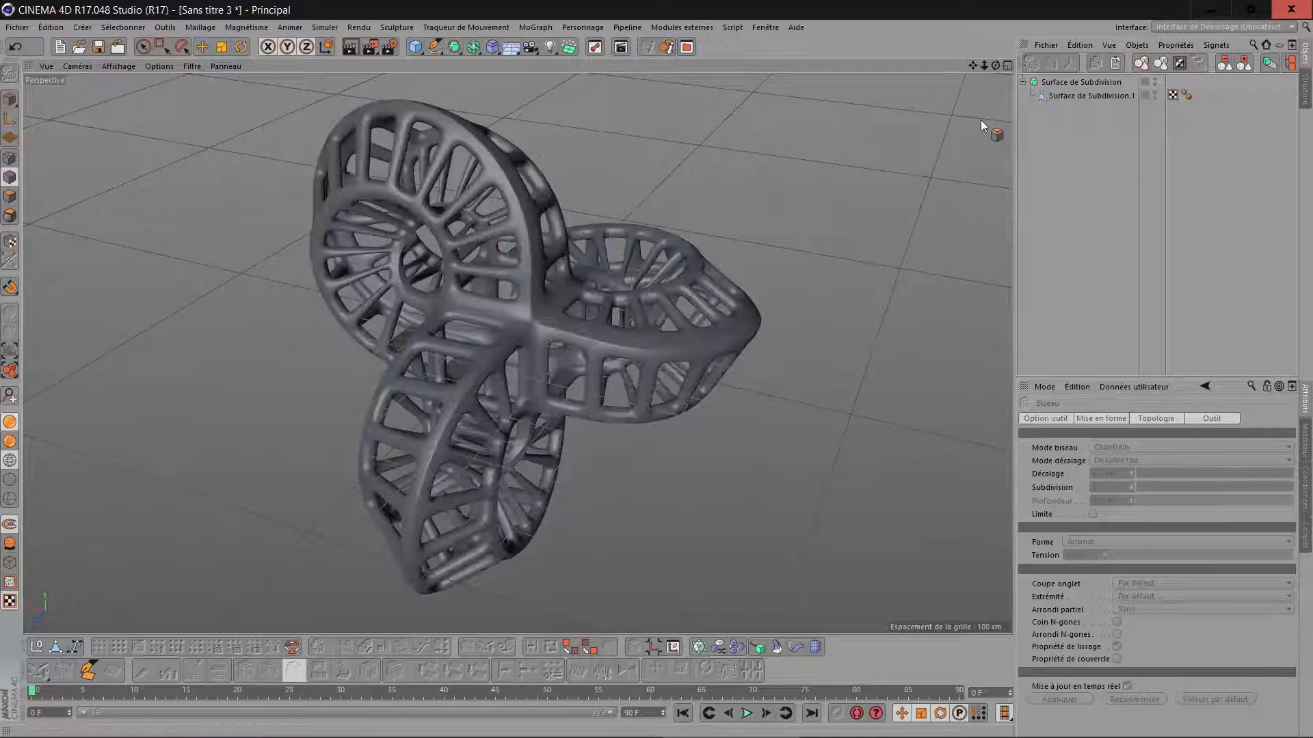
{"action": "left_click_drag", "start_coordinate": [995, 65], "coordinate": [316, 121]}
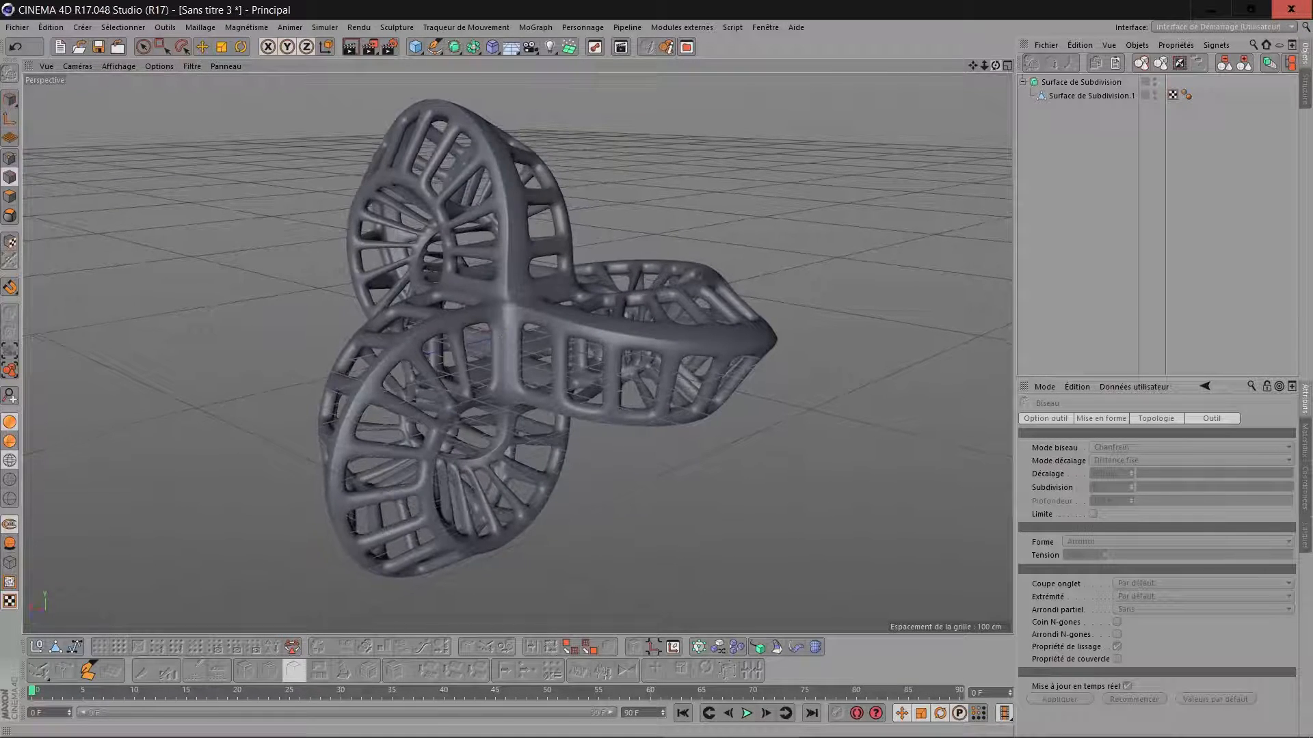